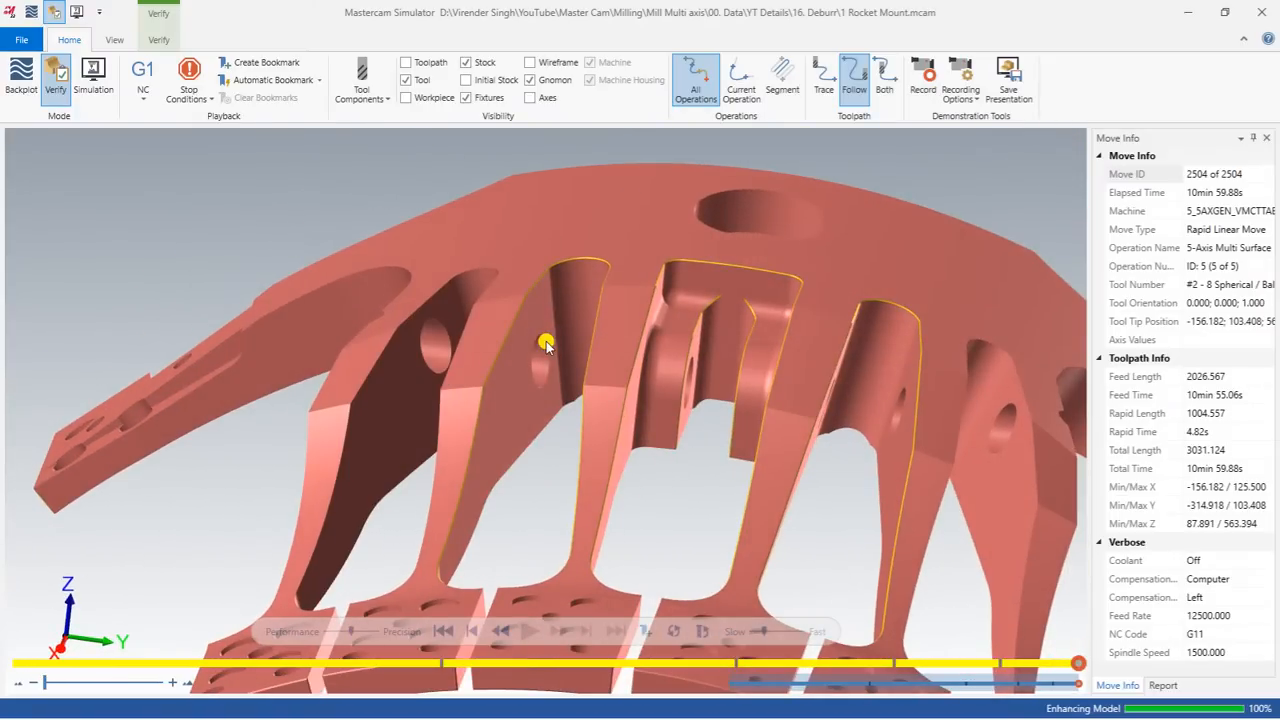
Rewind the verification to its start and turn on Color Loop for the toolpath operations.
scroll(546, 342, down, 3)
click(443, 630)
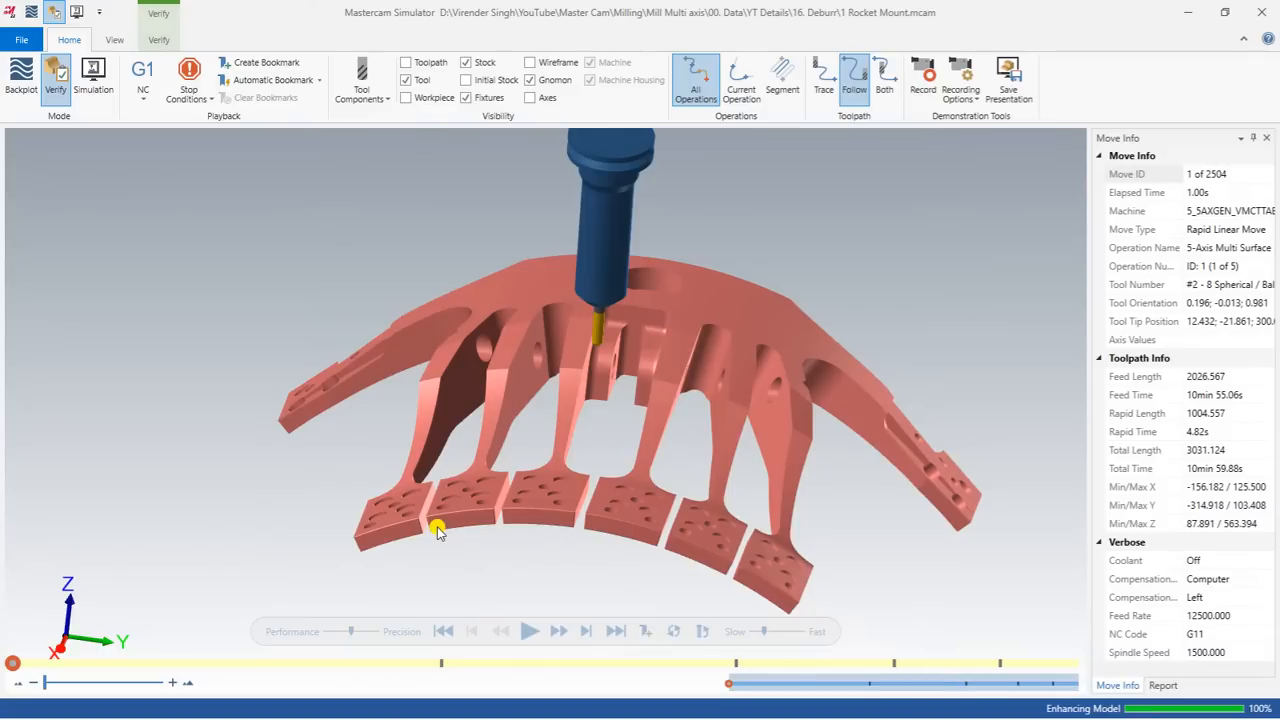
middle_drag(491, 493, 468, 485)
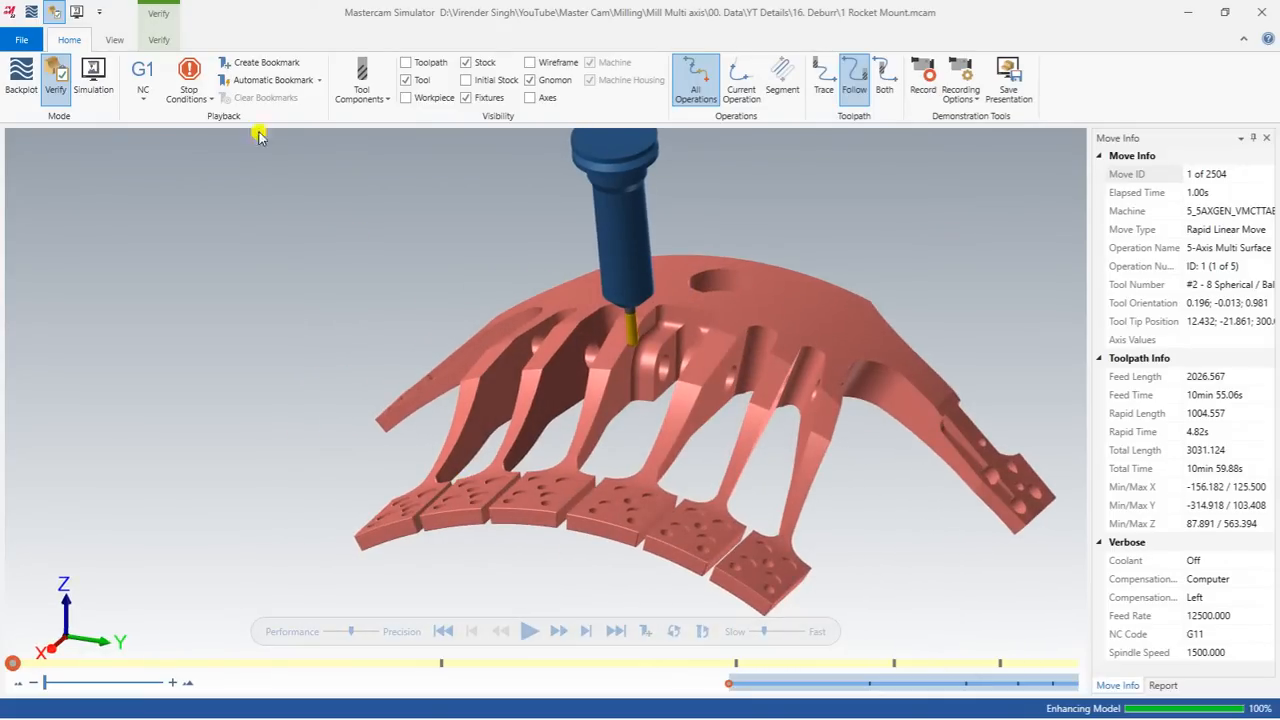
click(159, 39)
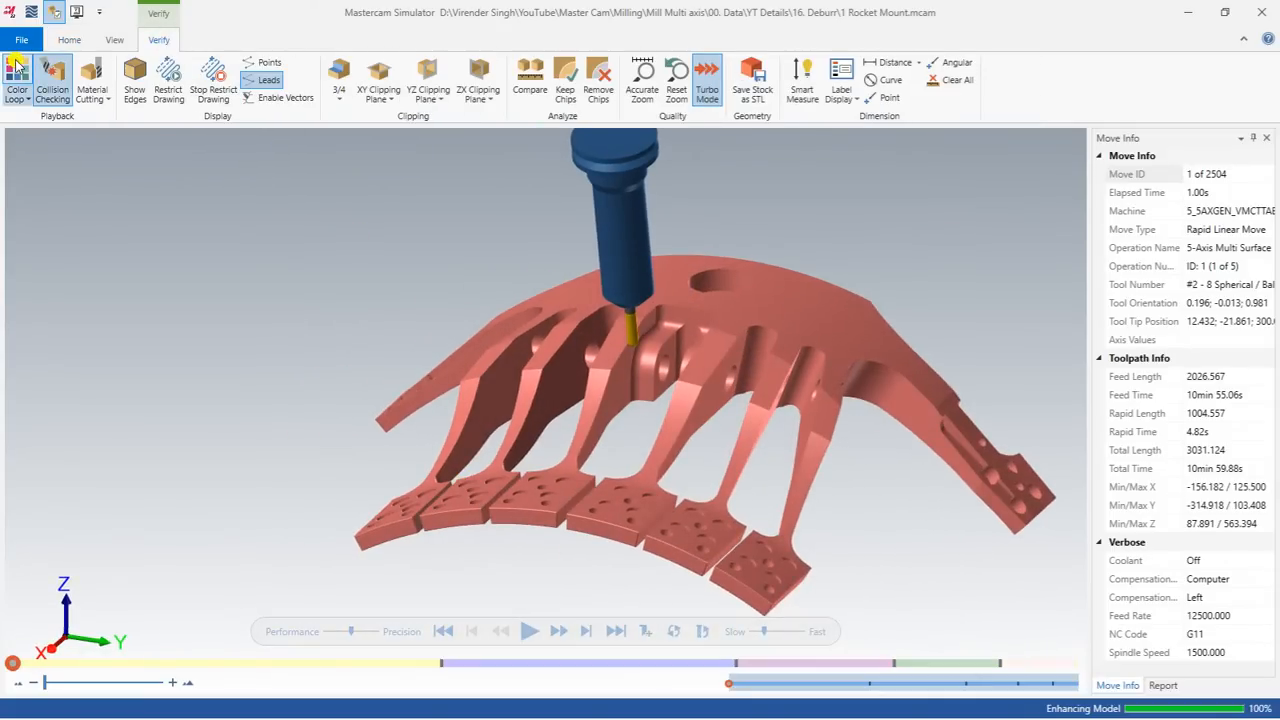
Set the simulation's stop condition to Operation Change.
click(69, 39)
click(188, 100)
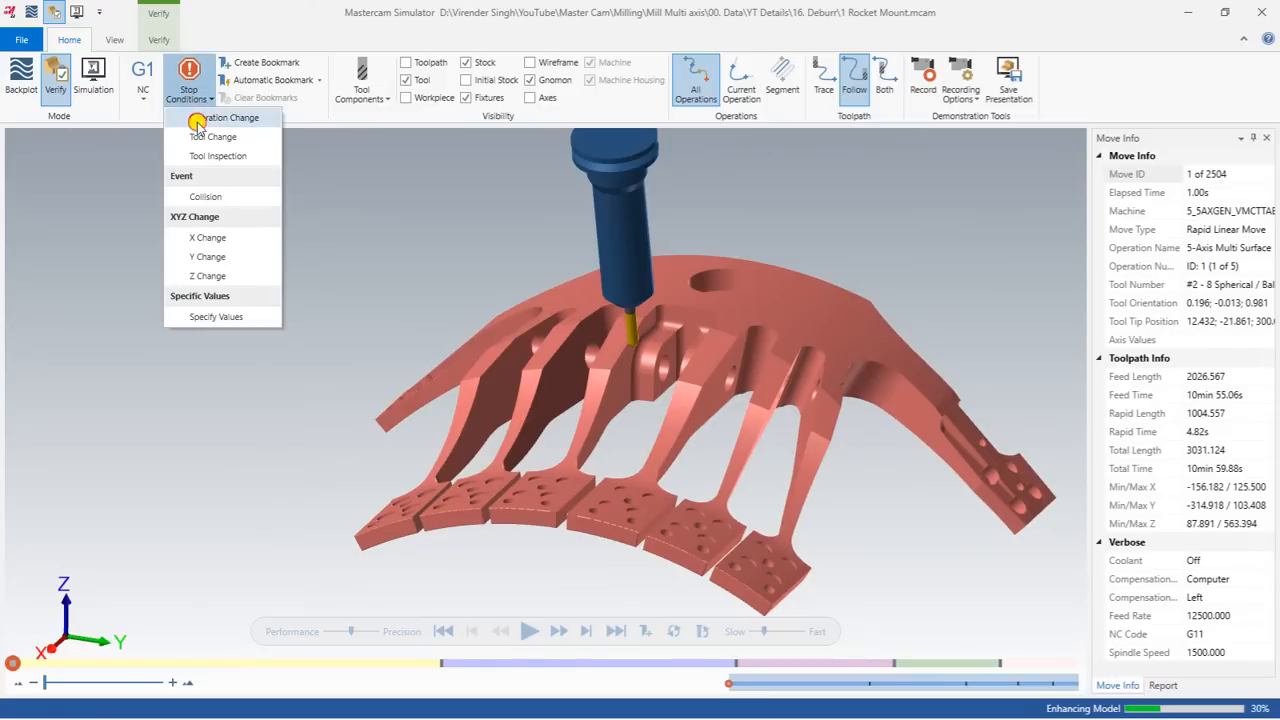
click(341, 180)
Play the verification through all five deburr operations, resuming after each operation-change stop.
click(529, 631)
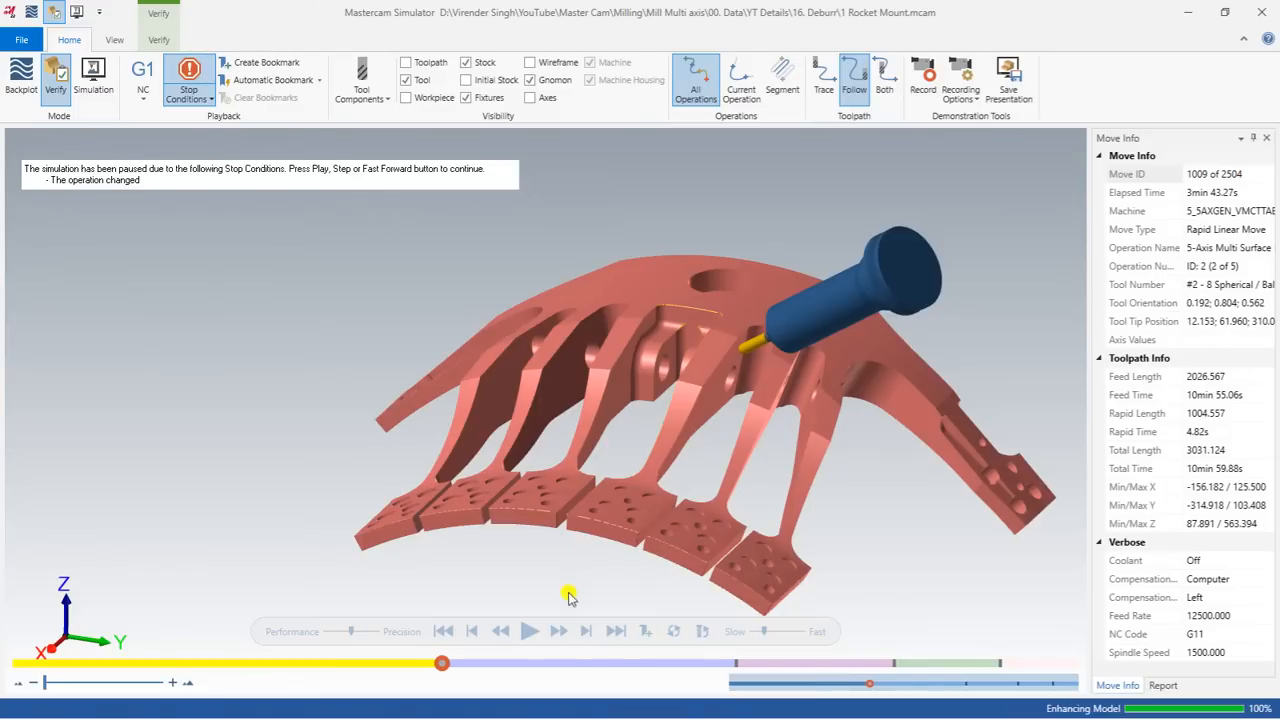
click(530, 630)
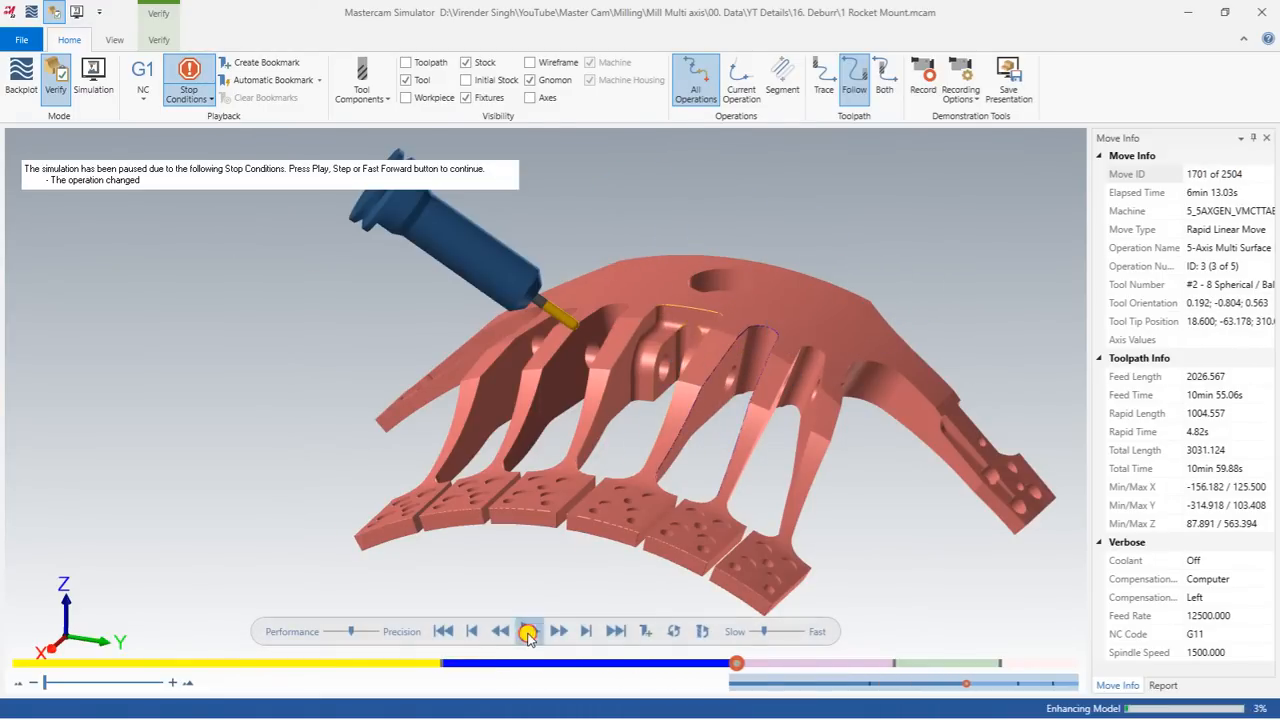
click(529, 631)
click(529, 632)
middle_drag(500, 470, 555, 486)
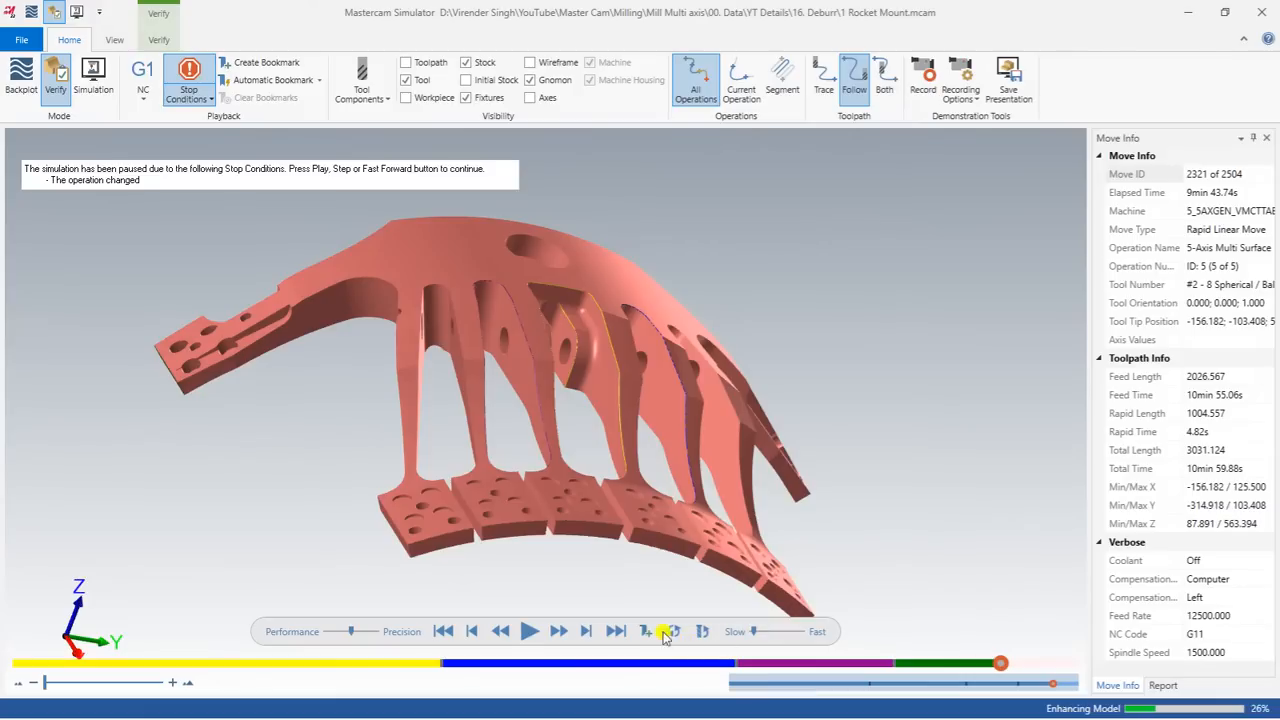
click(529, 631)
Examine the deburred edges around the central pocket and the neighbouring slots of the simulated part.
middle_drag(520, 423, 448, 268)
scroll(491, 210, up, 2)
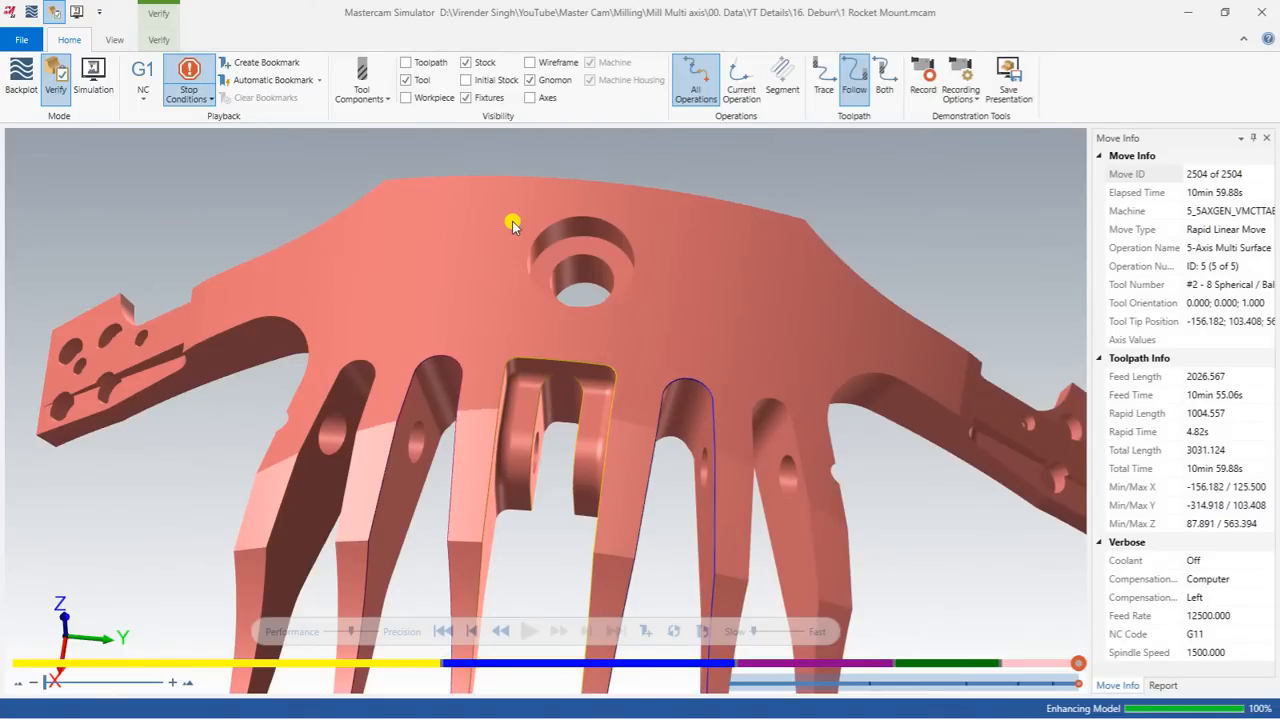
scroll(513, 224, down, 2)
middle_drag(488, 372, 493, 305)
scroll(522, 329, up, 4)
scroll(594, 318, down, 4)
middle_drag(640, 331, 607, 331)
scroll(607, 331, up, 6)
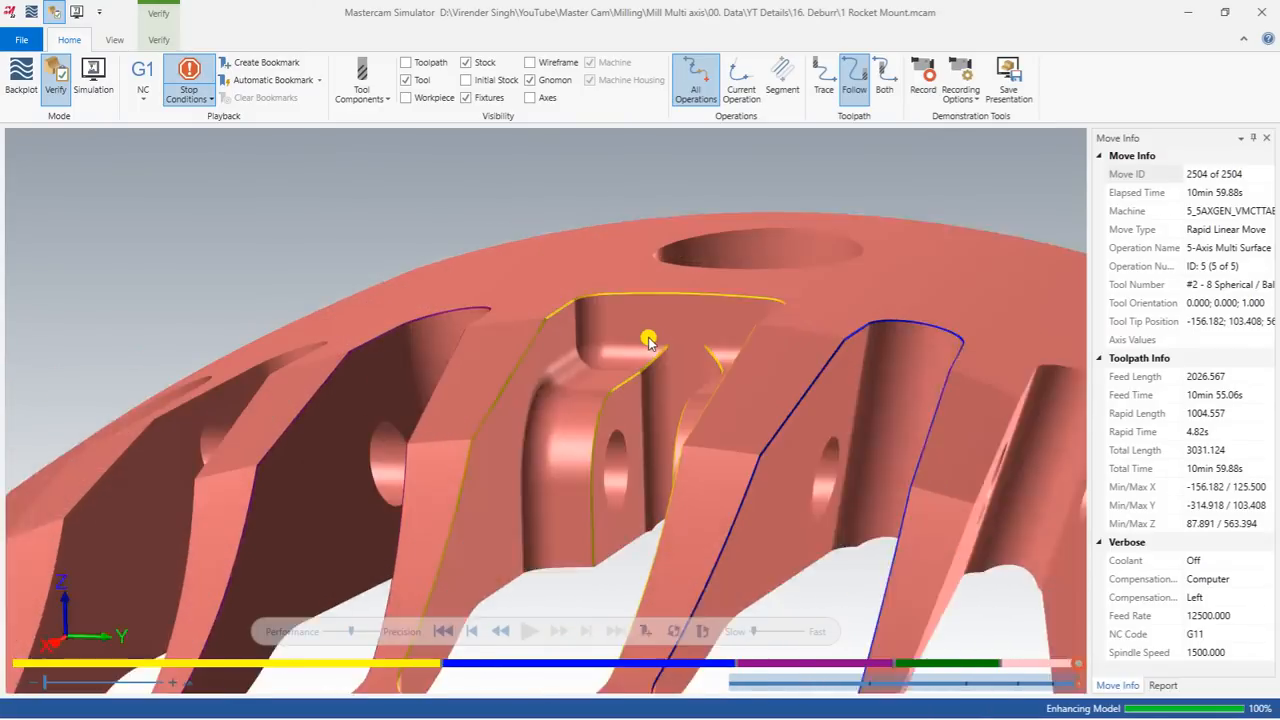
scroll(690, 340, up, 4)
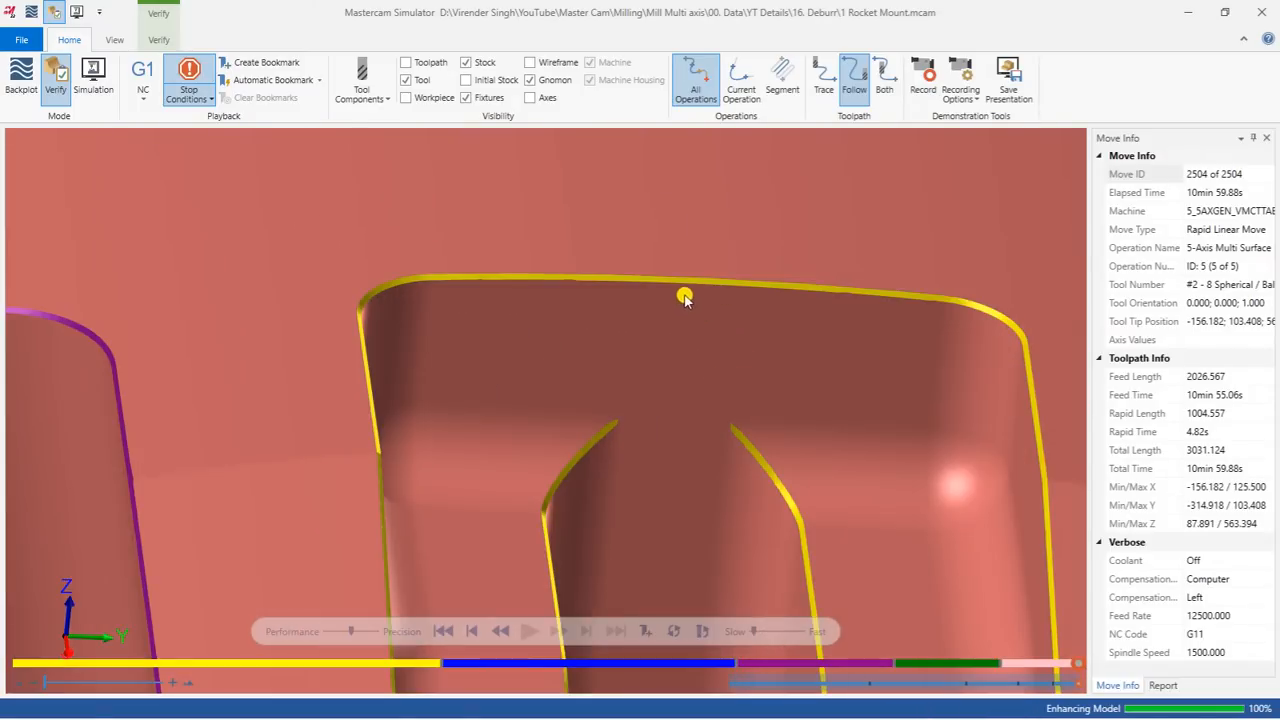
Examine the deburred edges at the end of the outer arm's mounting foot on the simulated part.
scroll(640, 280, down, 3)
scroll(968, 336, down, 3)
scroll(1005, 333, up, 3)
middle_drag(1003, 326, 986, 323)
scroll(986, 323, down, 3)
middle_drag(629, 328, 354, 391)
scroll(700, 331, up, 3)
scroll(648, 328, down, 3)
scroll(300, 400, up, 6)
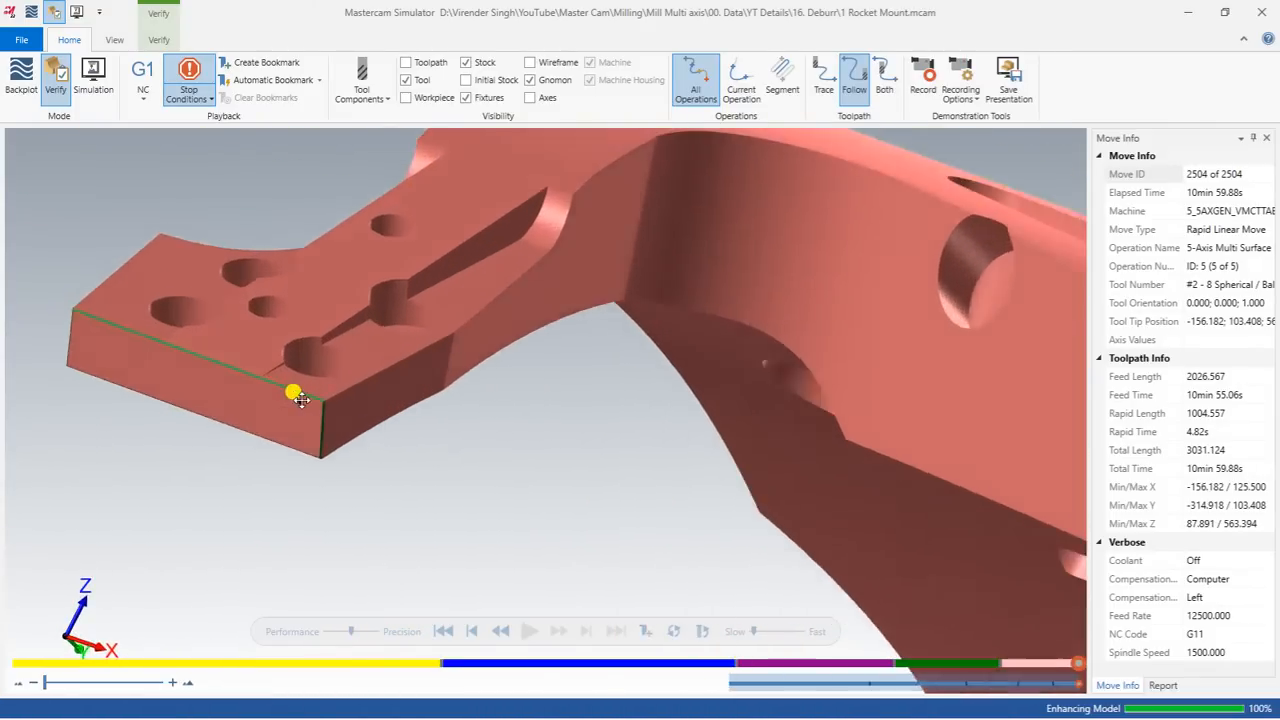
Examine the deburred curved edge along the back of the simulated part, including from above.
scroll(386, 383, down, 5)
middle_drag(608, 354, 240, 383)
scroll(268, 405, up, 3)
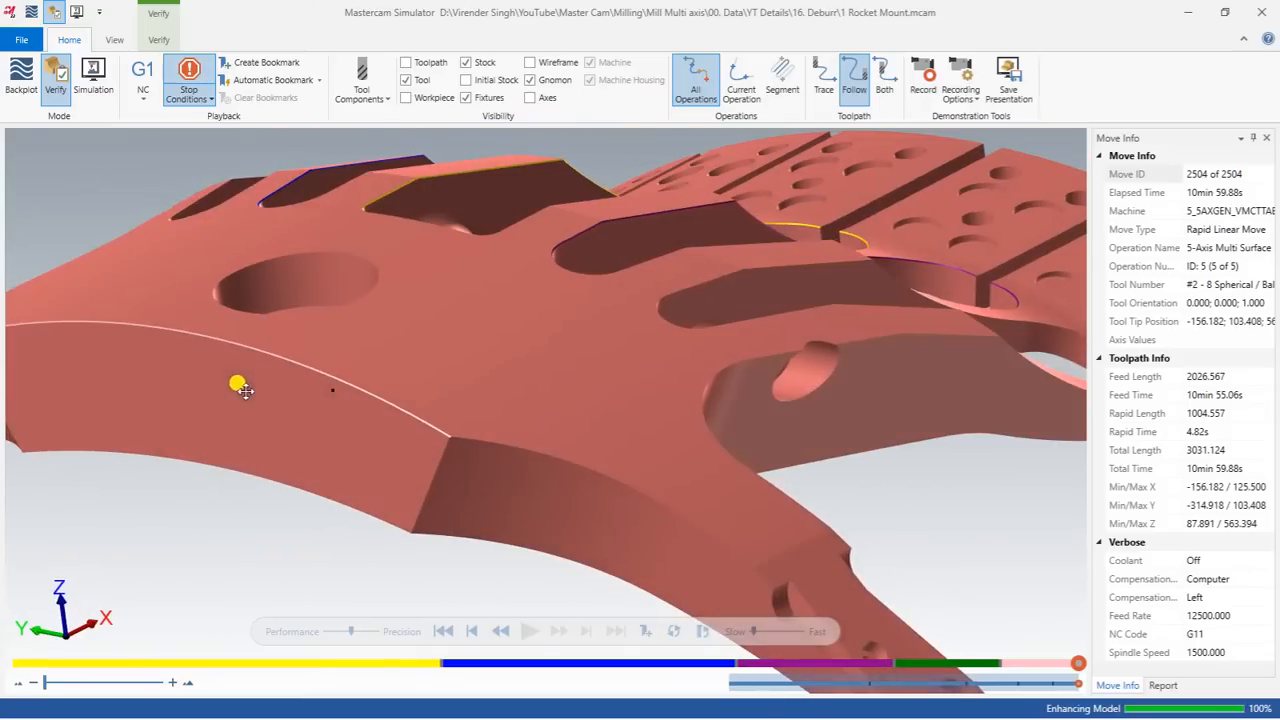
scroll(342, 390, up, 3)
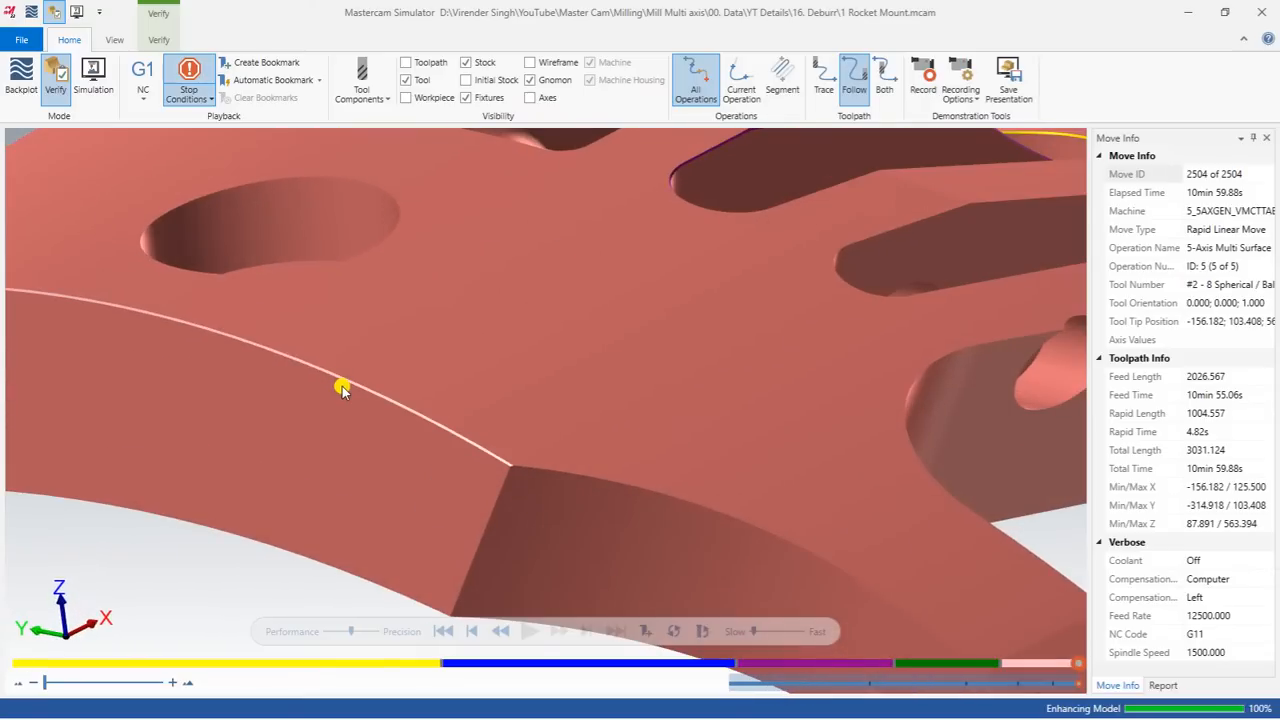
right_click(424, 390)
click(458, 391)
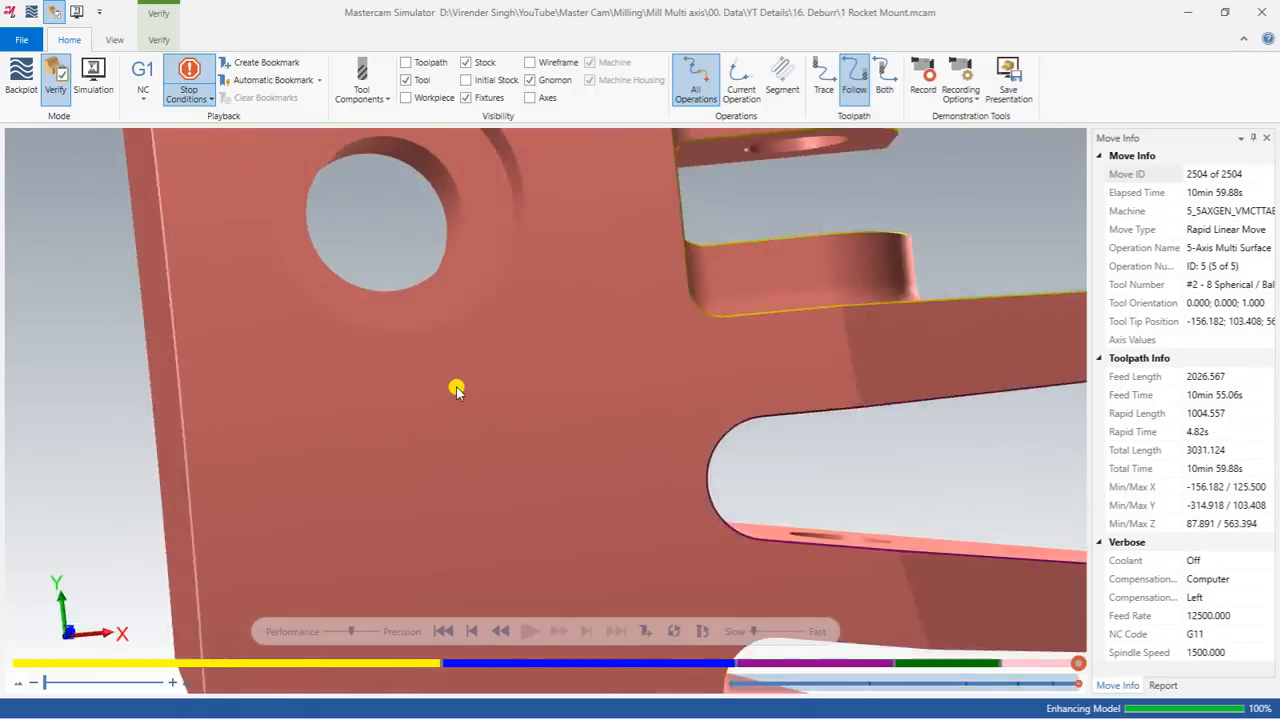
scroll(456, 390, down, 5)
middle_drag(456, 386, 483, 400)
scroll(460, 408, up, 3)
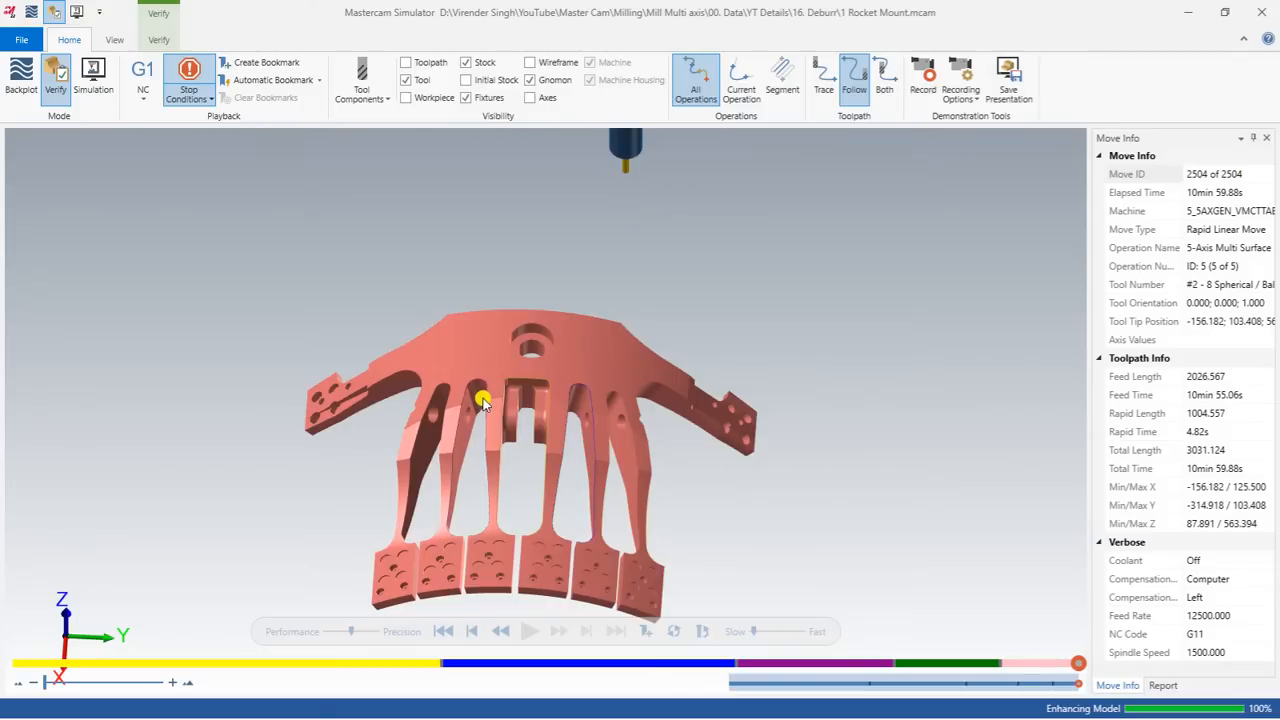
Close the simulator and show the part in the WCS Top view.
click(1260, 16)
right_click(520, 277)
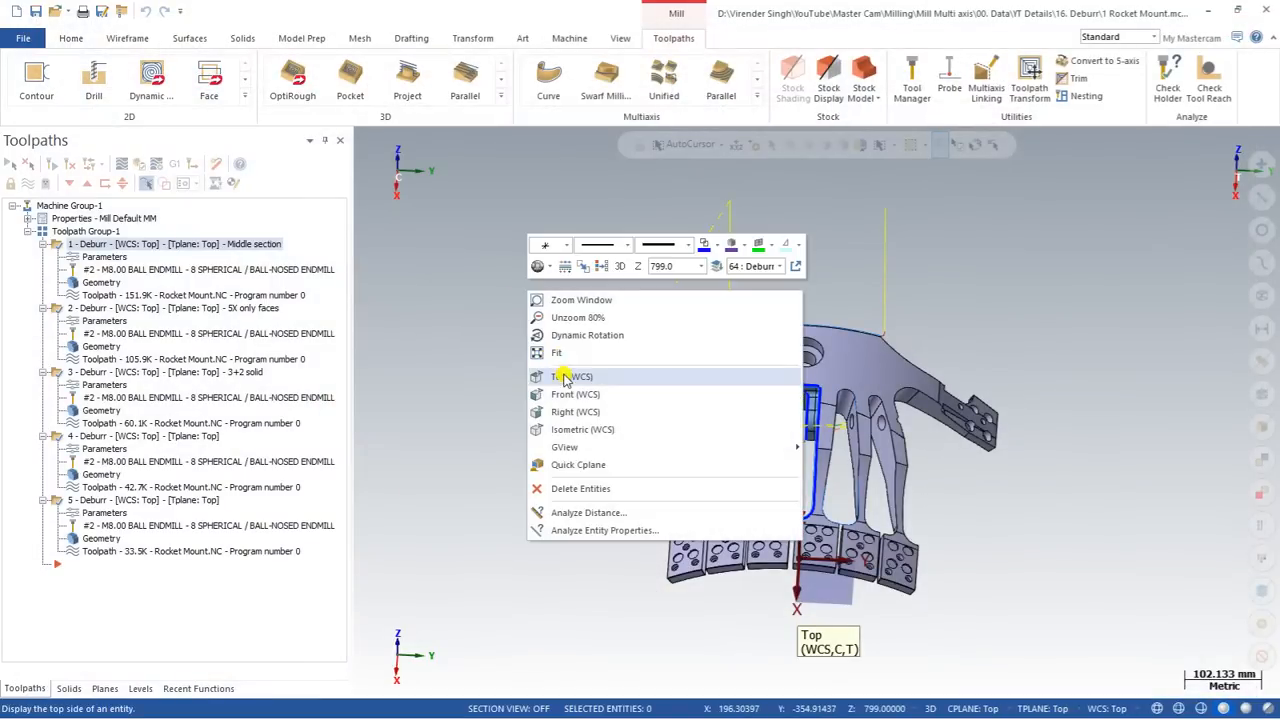
click(563, 371)
Examine the existing deburr toolpaths on the part, focusing on the middle section operation.
scroll(798, 343, down, 1)
middle_drag(798, 343, 700, 315)
scroll(770, 222, up, 1)
scroll(762, 268, up, 1)
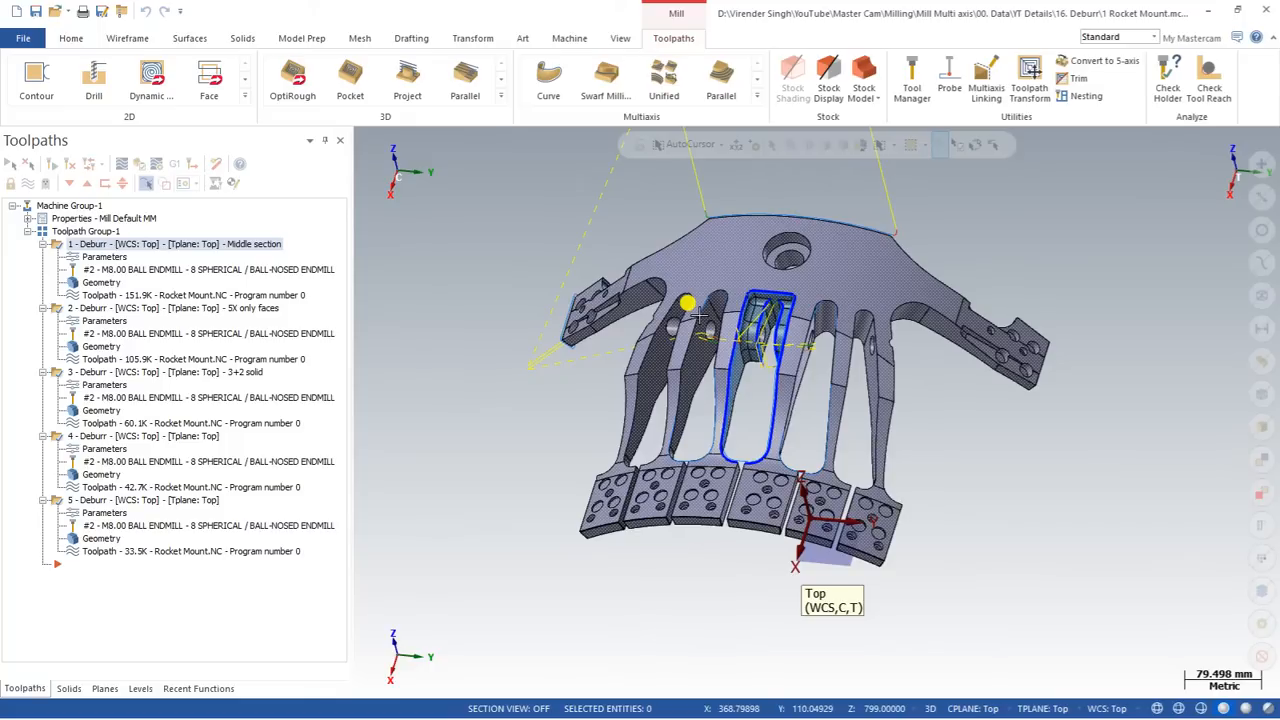
scroll(763, 294, up, 1)
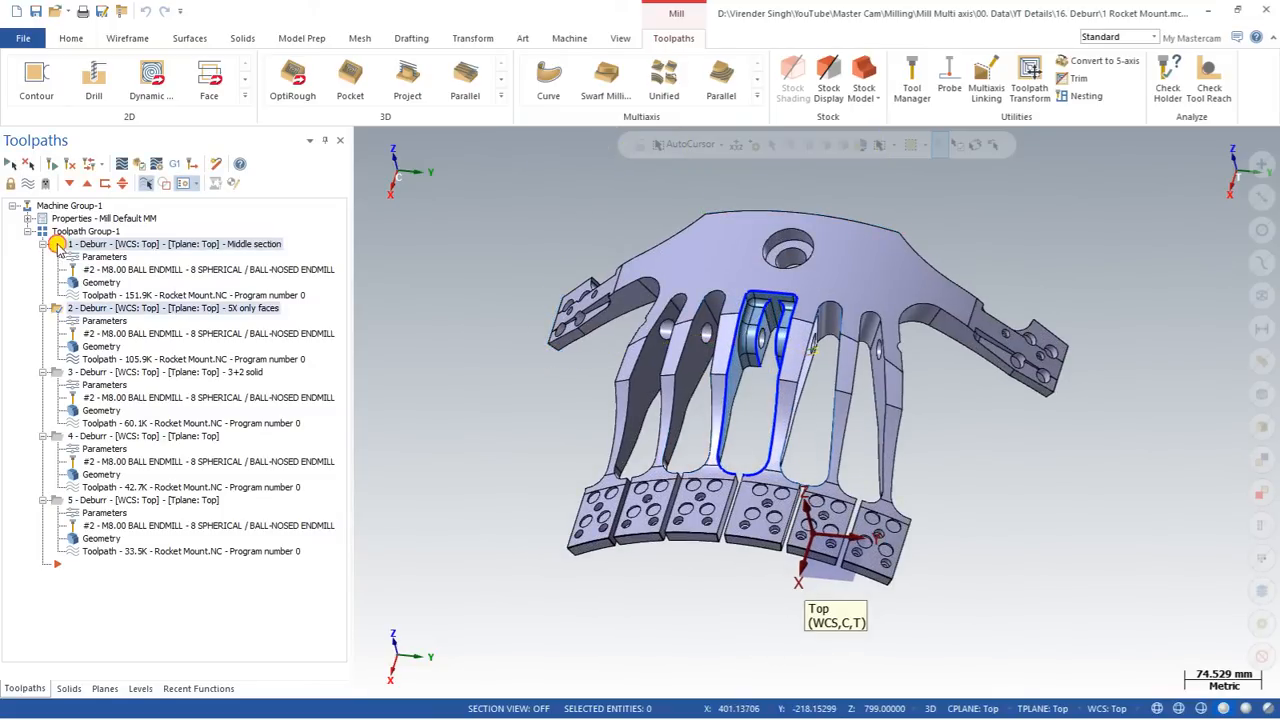
scroll(745, 323, up, 5)
mouse_move(737, 326)
middle_down()
mouse_move(681, 318)
mouse_move(729, 306)
middle_up()
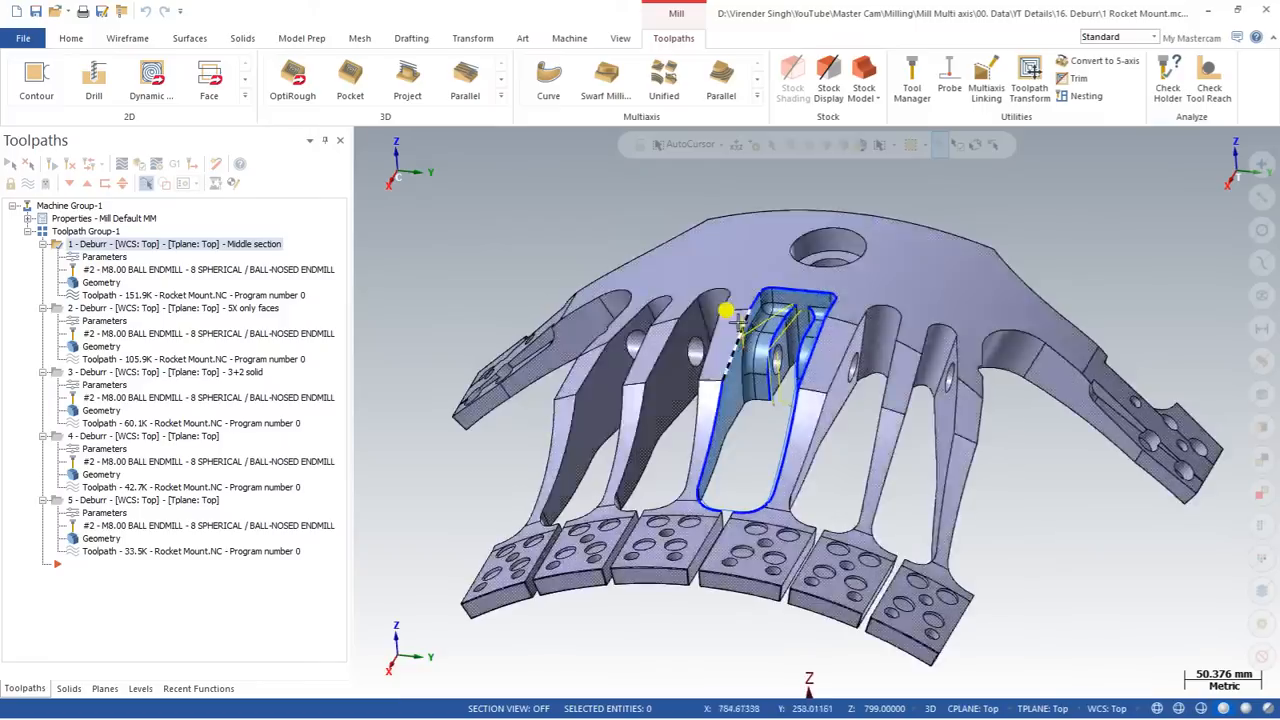
scroll(784, 362, up, 5)
mouse_move(784, 366)
middle_down()
mouse_move(837, 359)
mouse_move(768, 362)
middle_up()
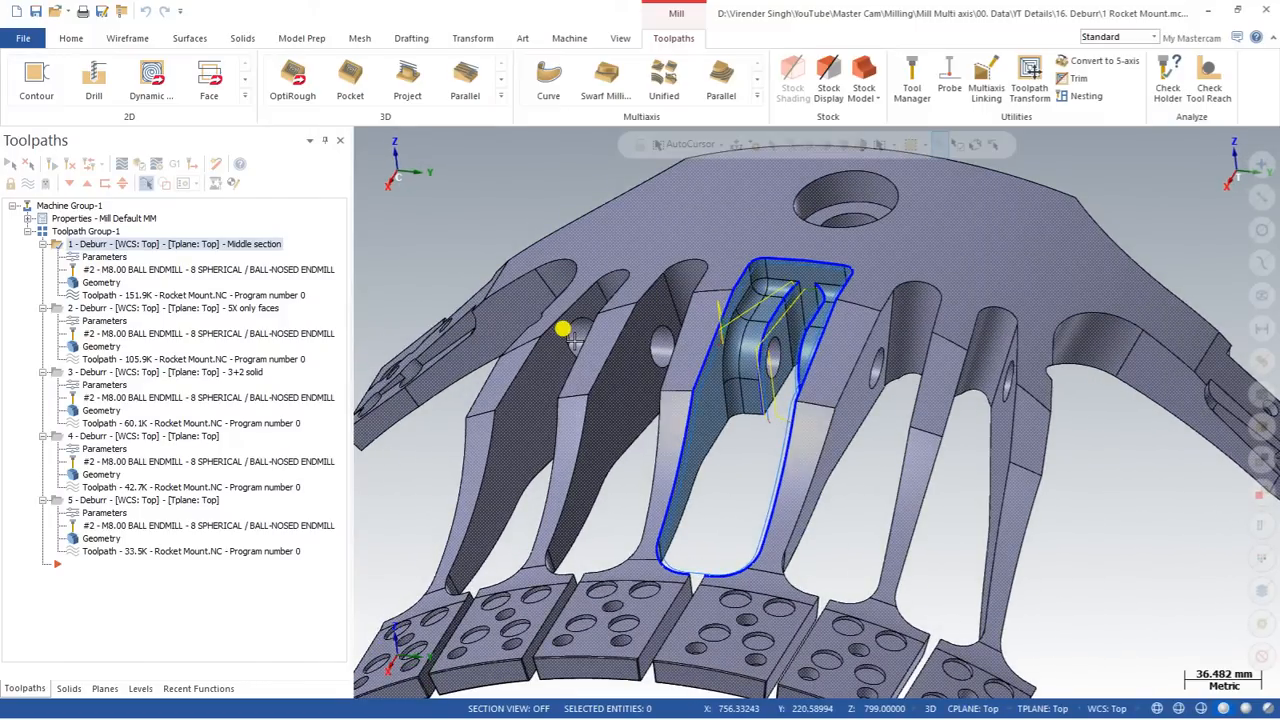
Permanently delete all operations, groups and tools from the machine group.
middle_drag(563, 329, 578, 339)
scroll(579, 340, down, 3)
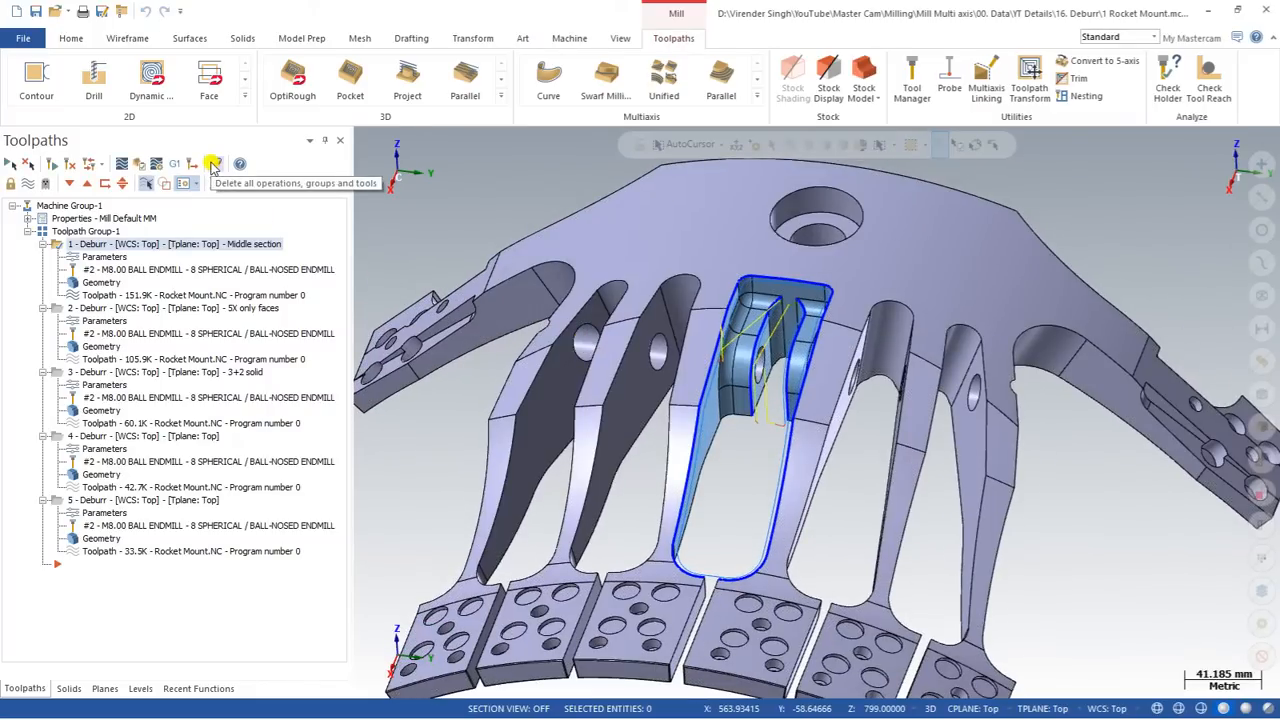
click(212, 165)
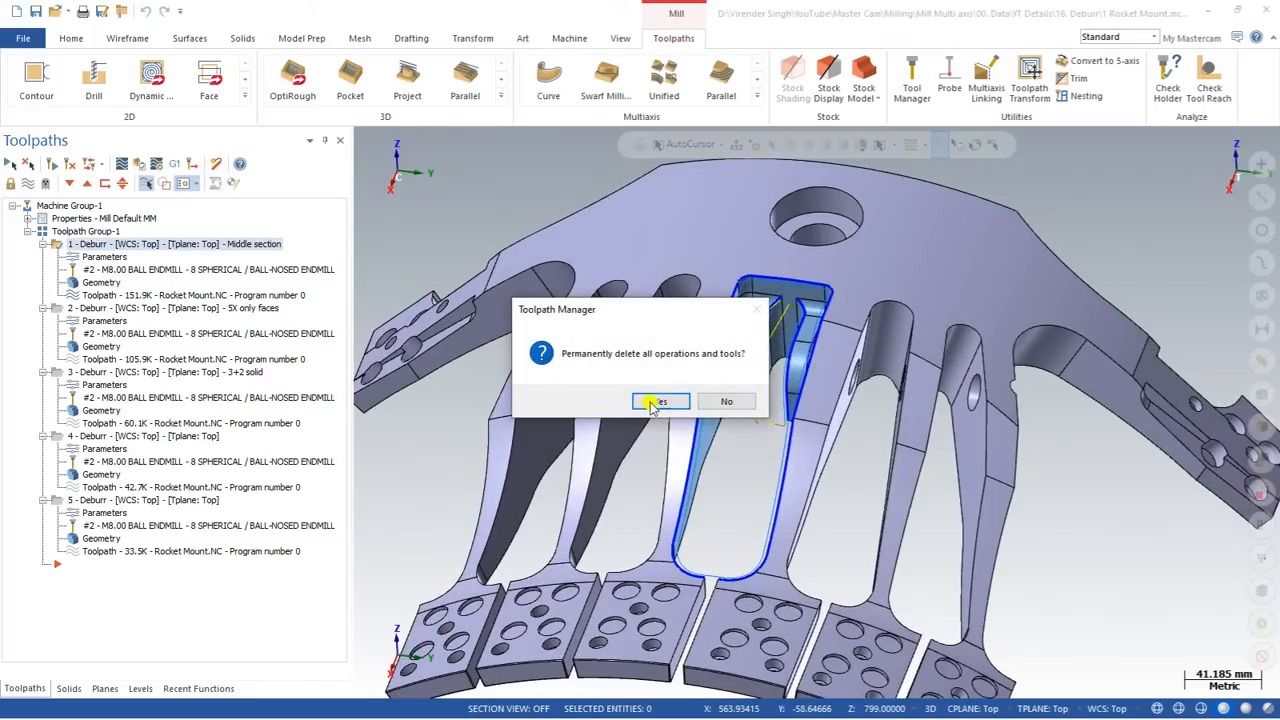
click(658, 401)
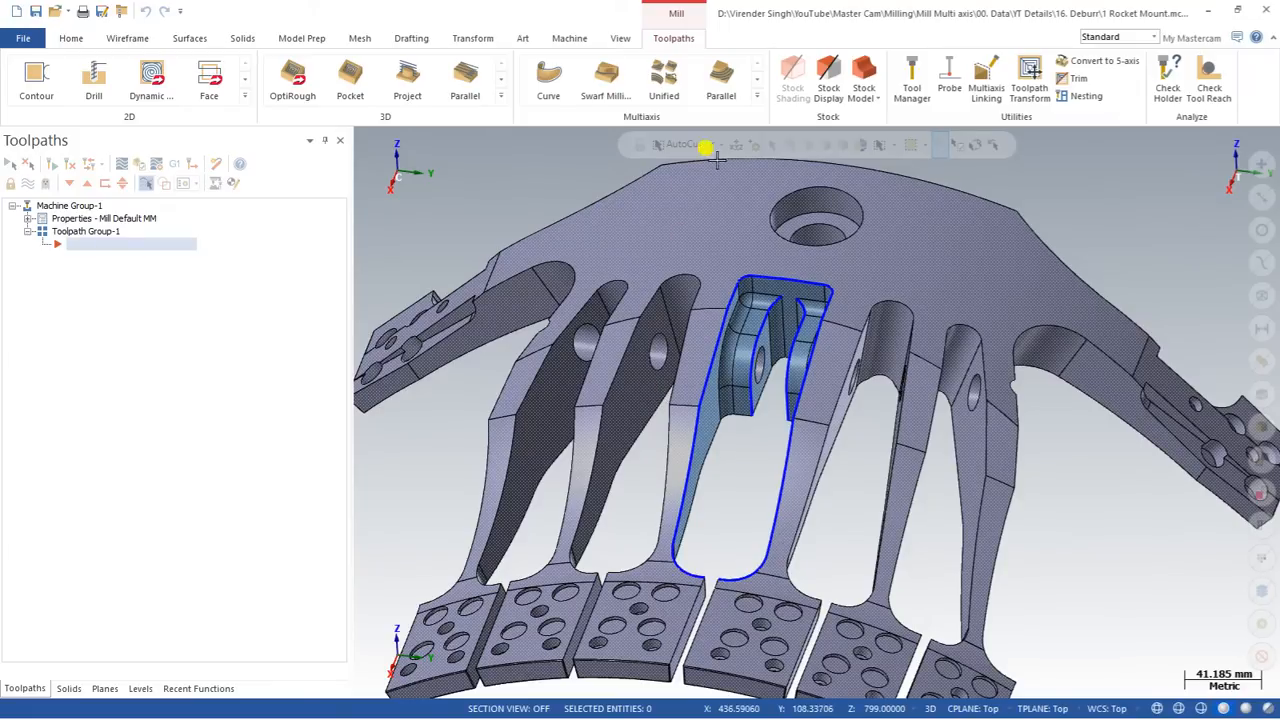
Create a new multiaxis Deburr toolpath.
click(757, 95)
click(1069, 440)
scroll(673, 354, down, 2)
middle_drag(670, 352, 695, 335)
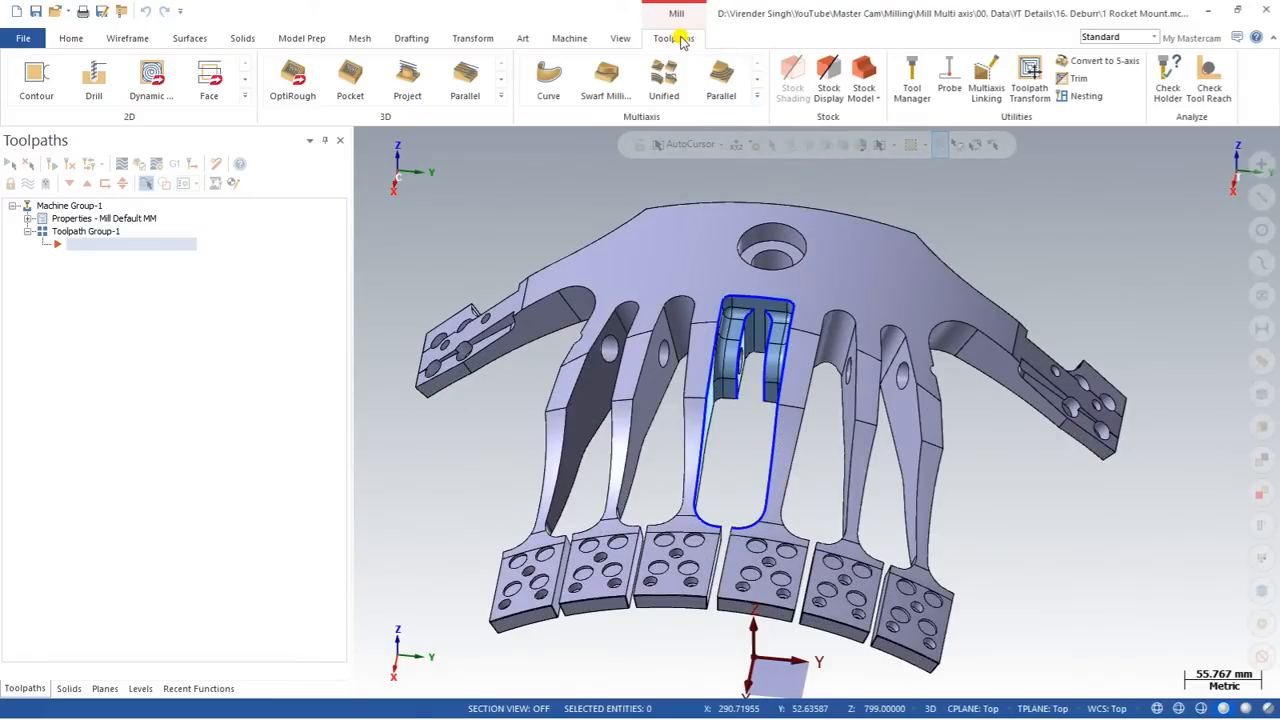
click(757, 96)
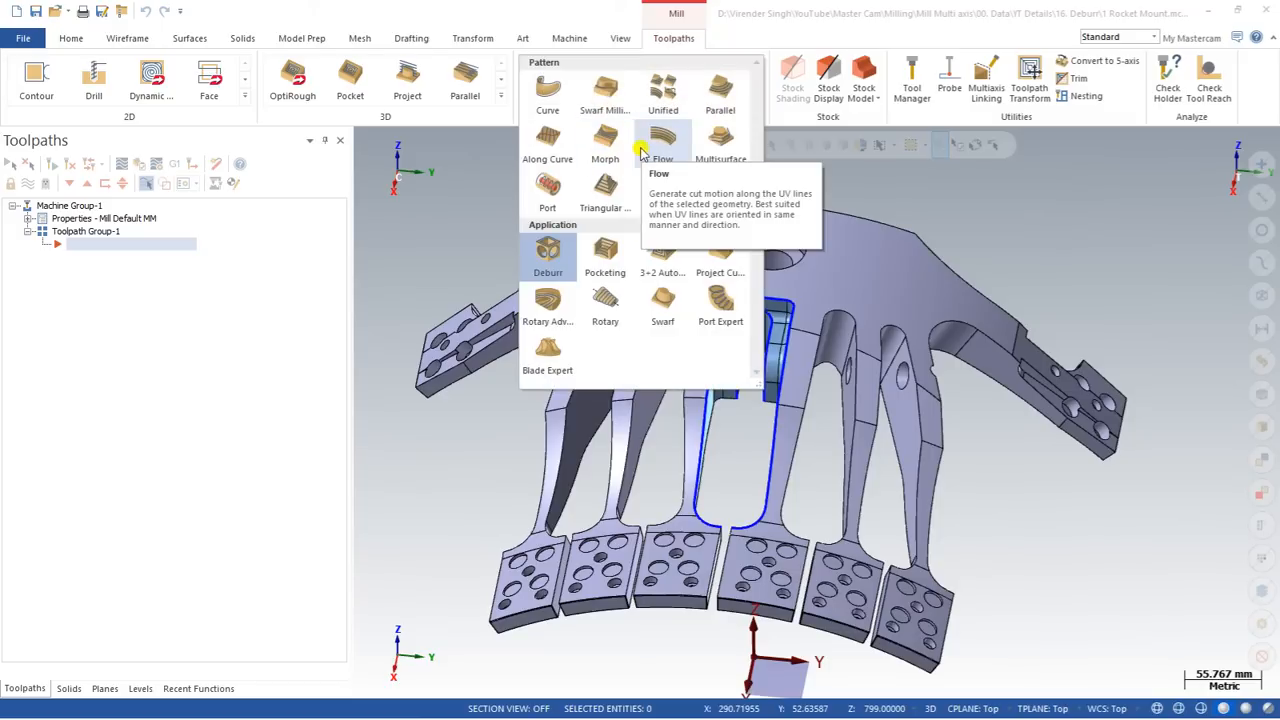
click(550, 256)
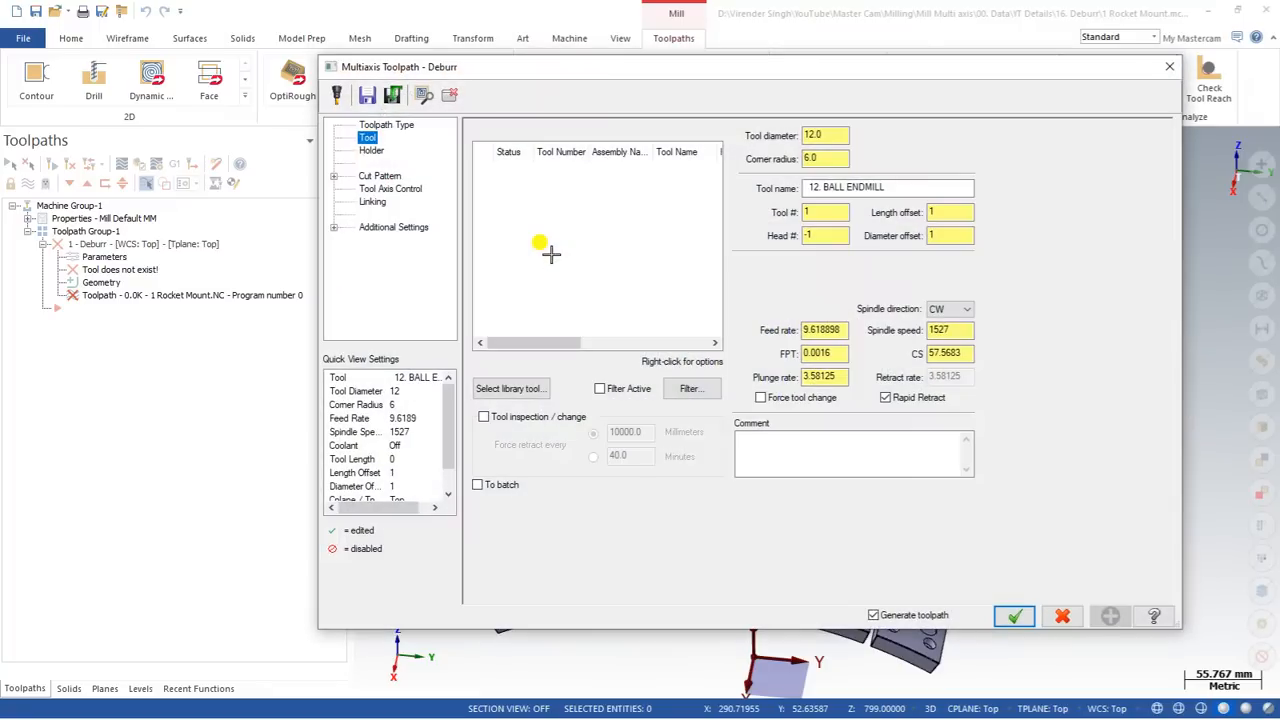
Filter the tool library to ball-nose end mills and assign the 10 mm diameter one to the toolpath.
click(512, 388)
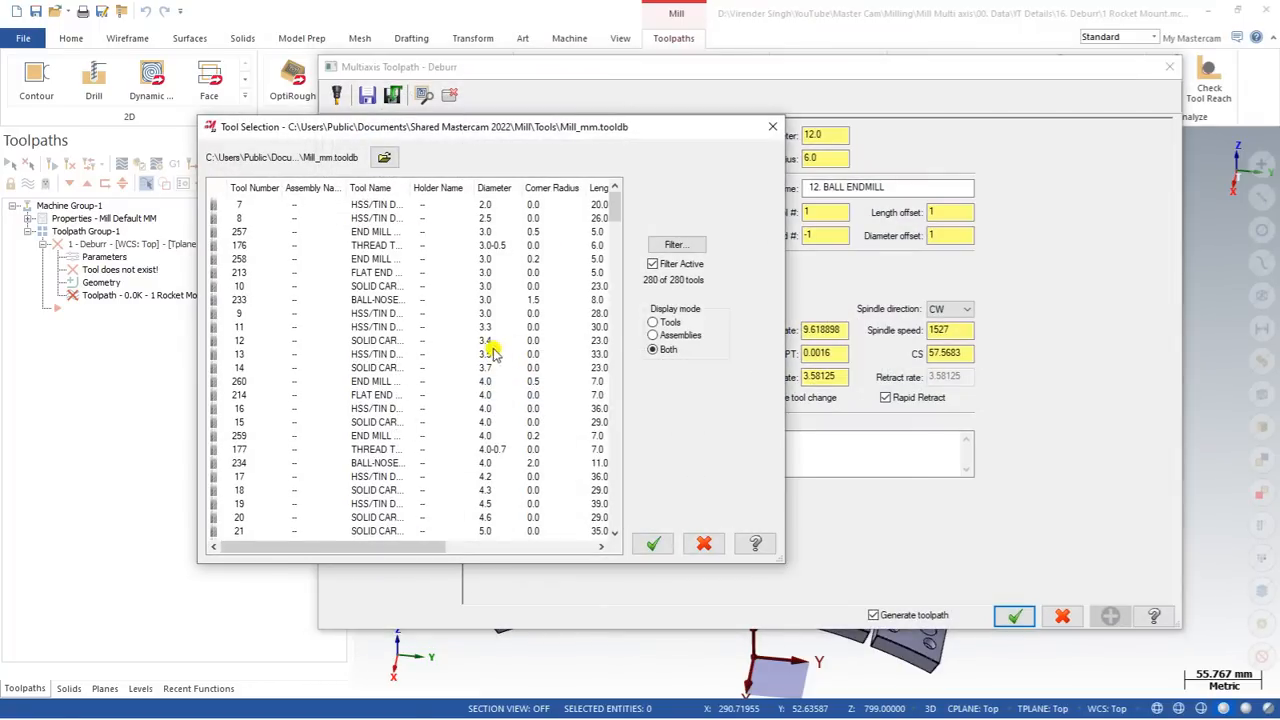
click(674, 245)
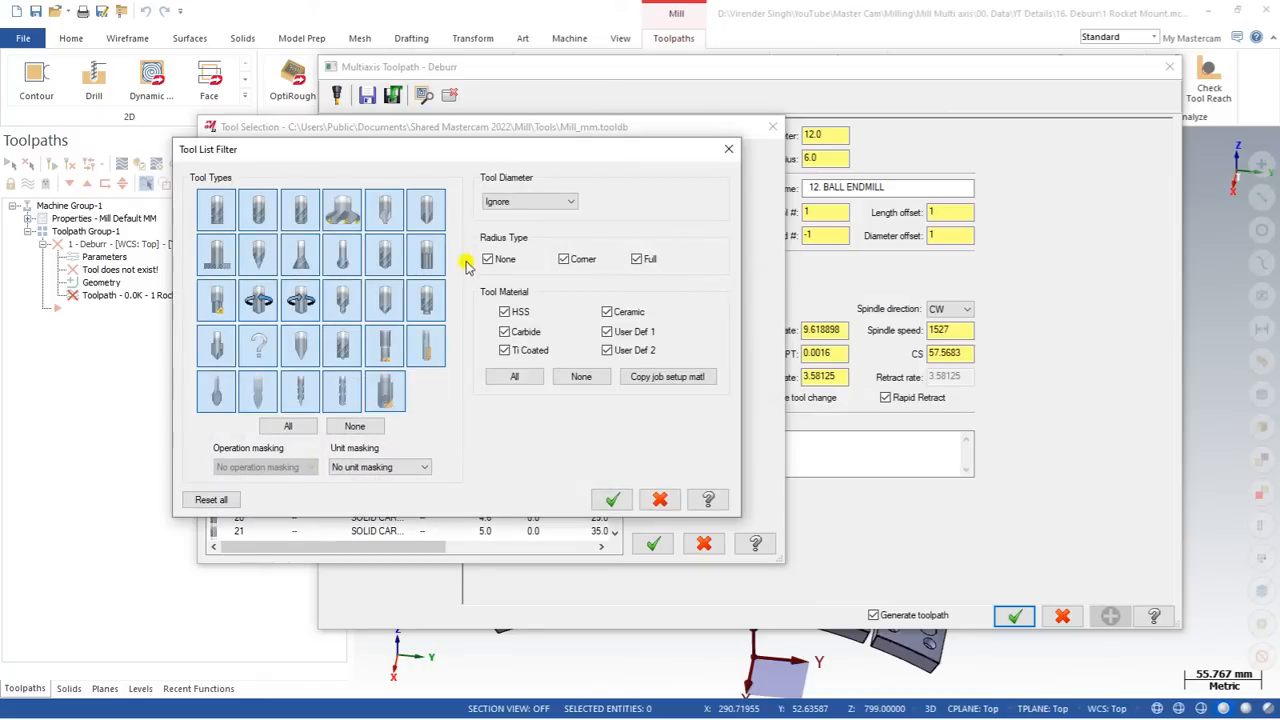
double_click(263, 208)
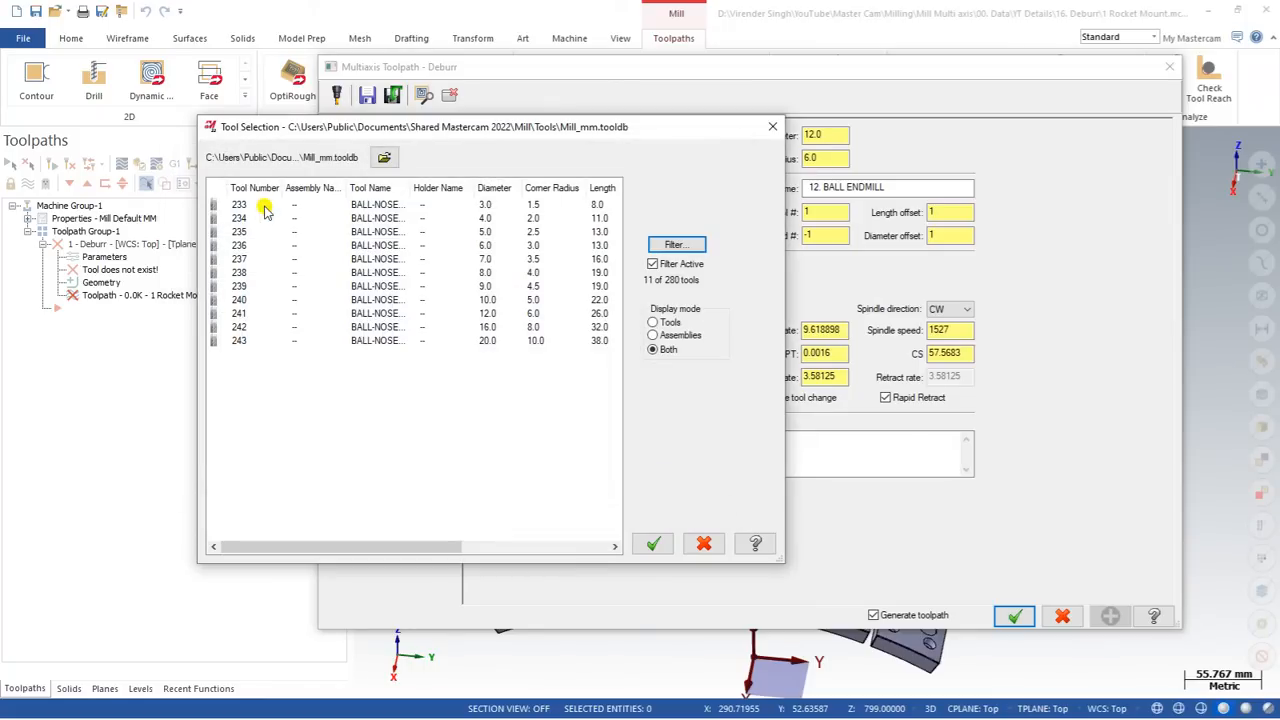
double_click(480, 303)
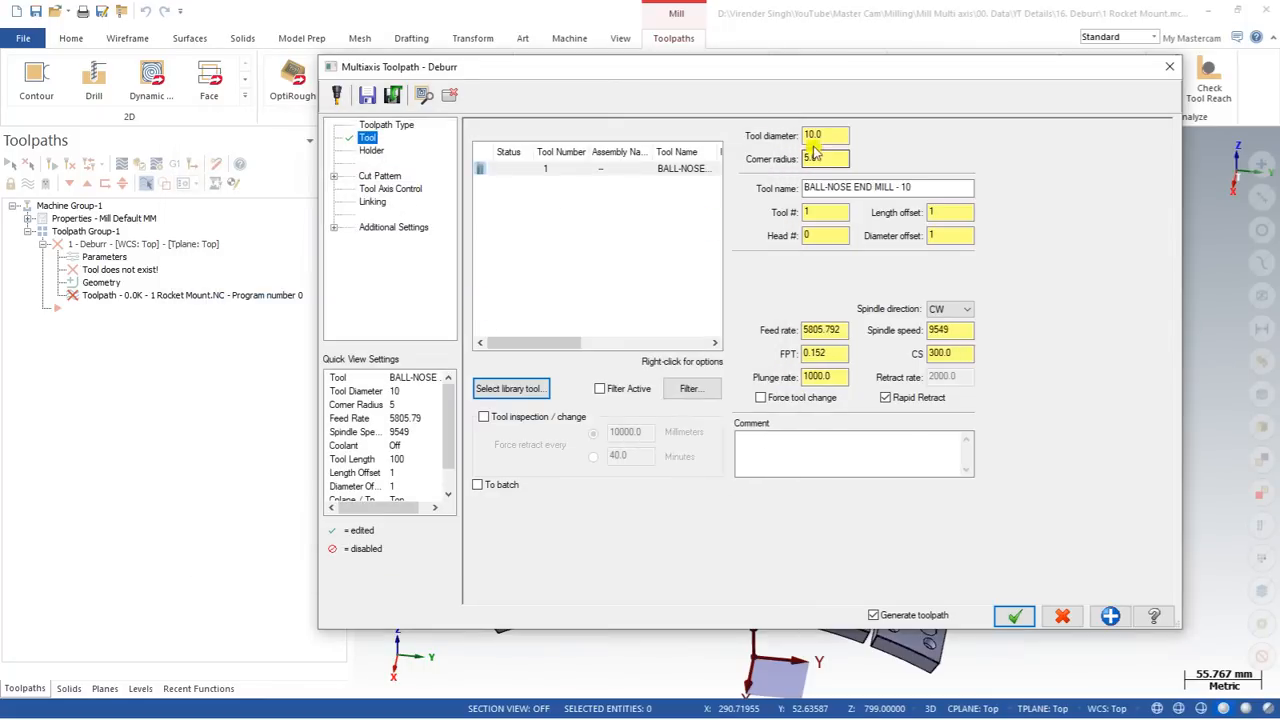
Assign the entire solid part as the machining geometry in the deburr cut pattern.
click(380, 176)
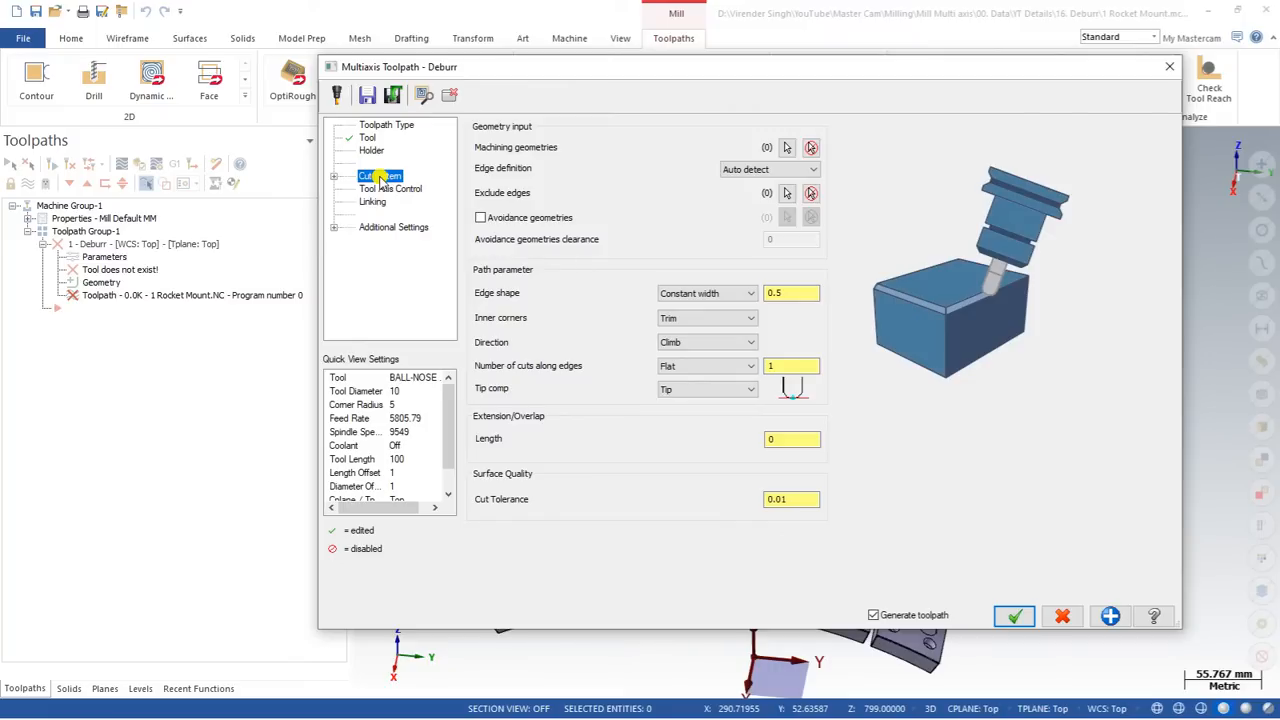
click(333, 176)
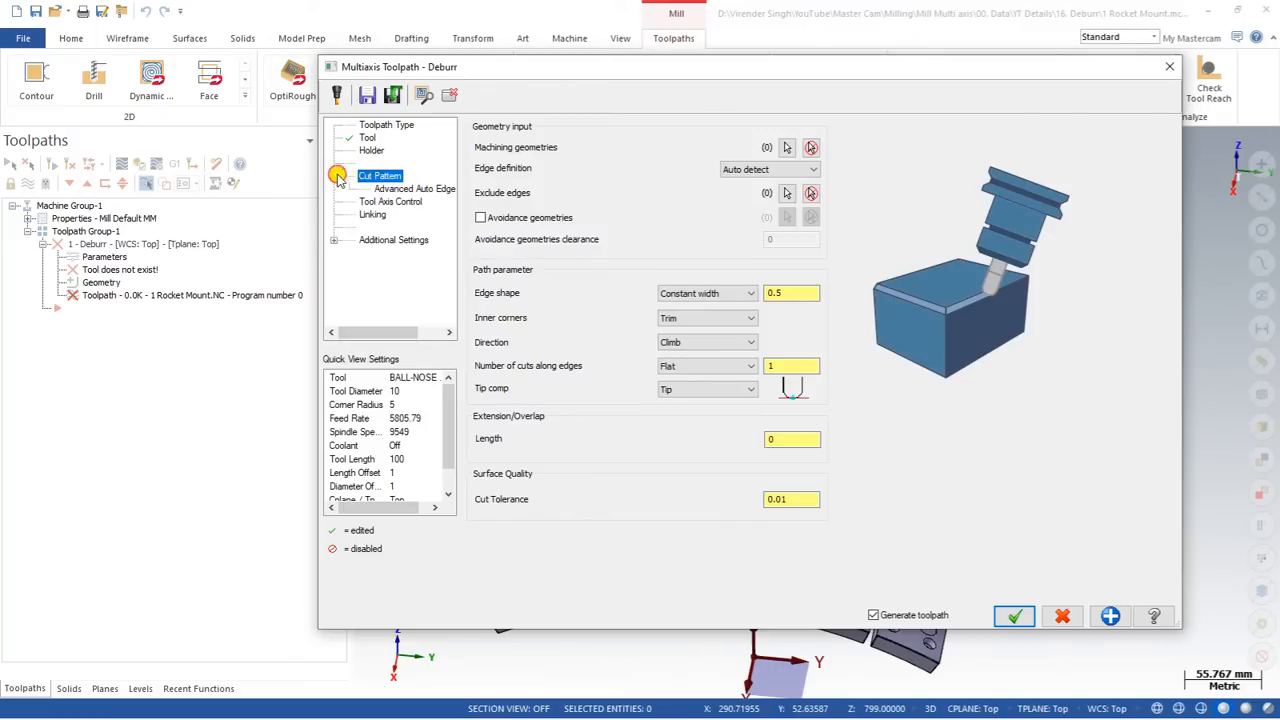
click(385, 189)
click(380, 176)
click(787, 147)
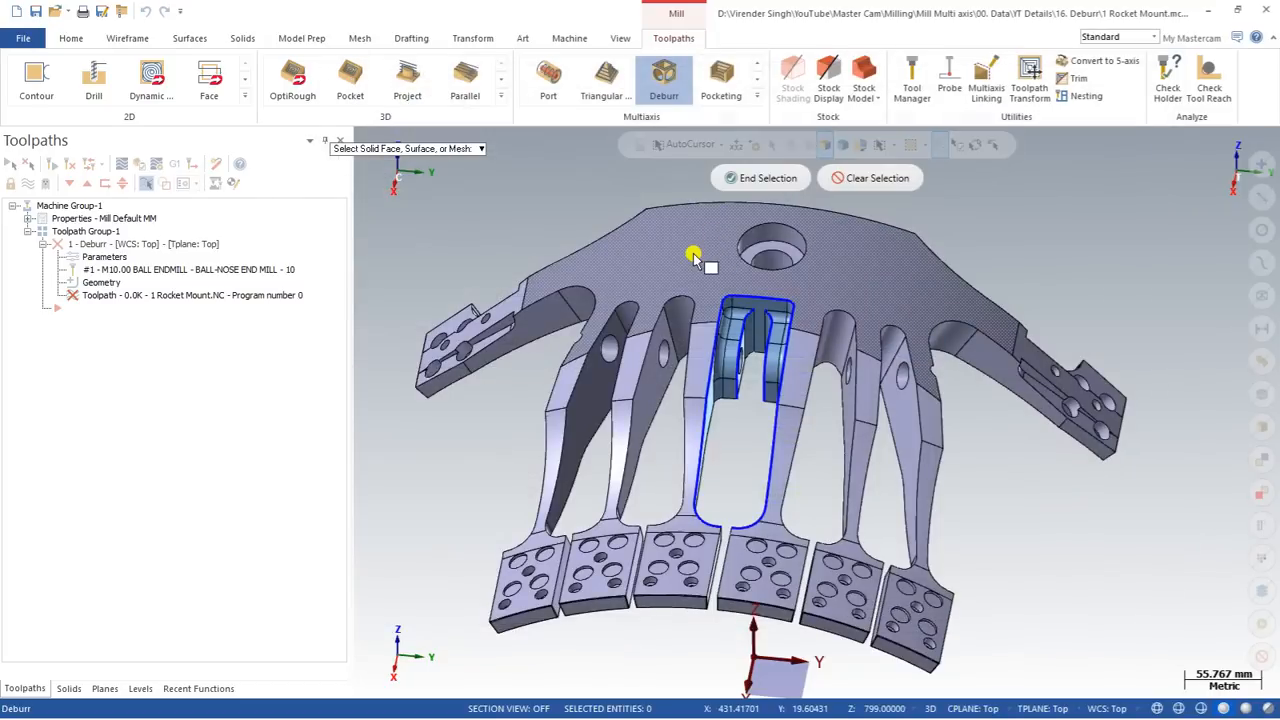
double_click(693, 257)
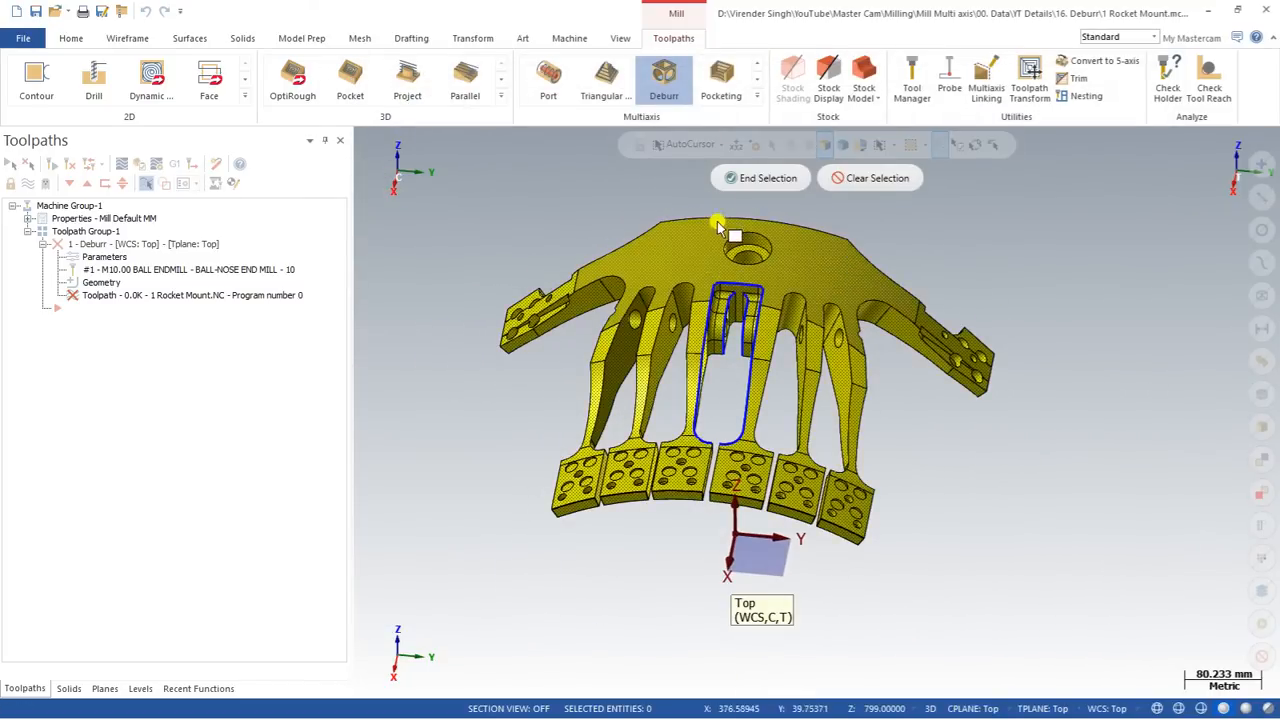
click(745, 178)
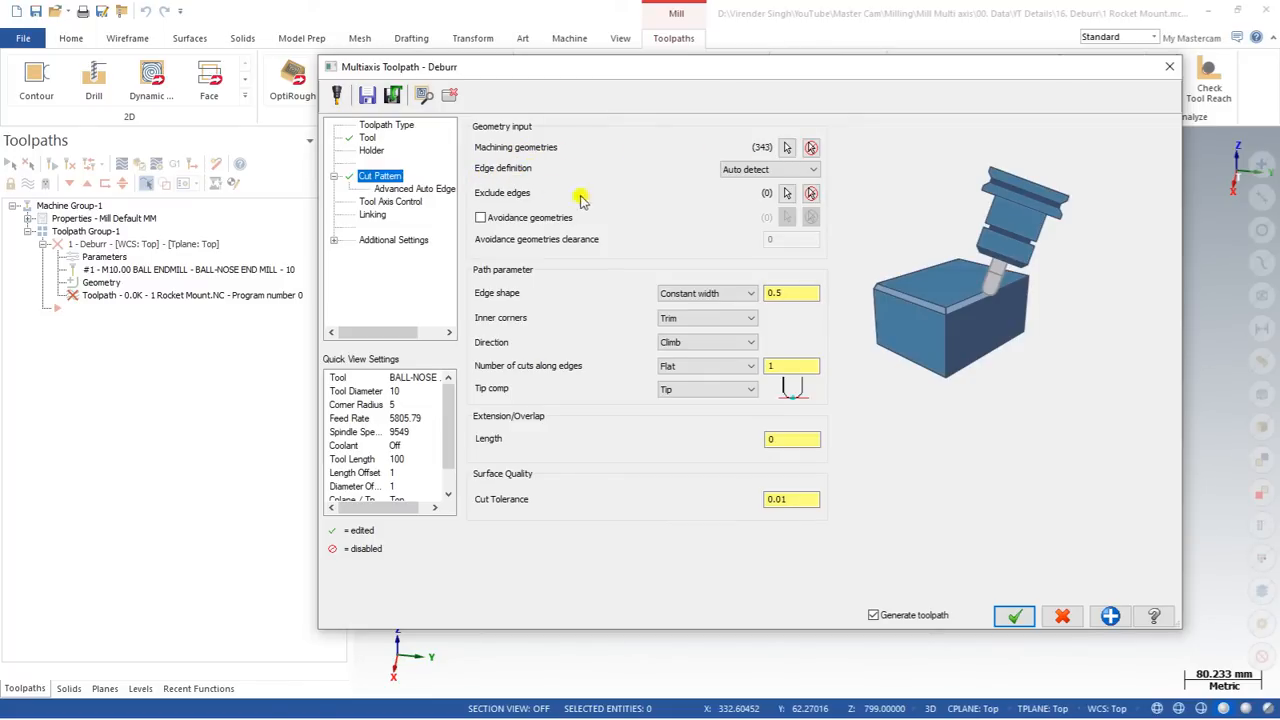
Set the deburr edge definition to User defined instead of automatic detection.
click(764, 172)
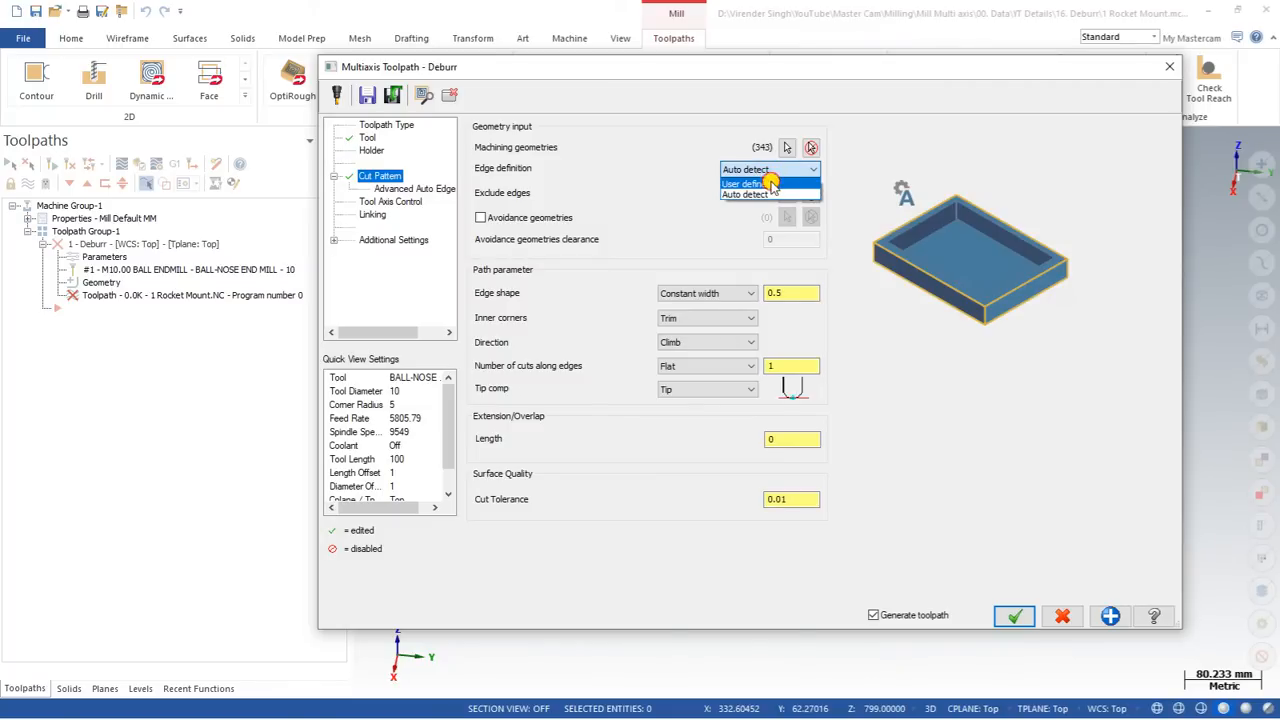
click(770, 185)
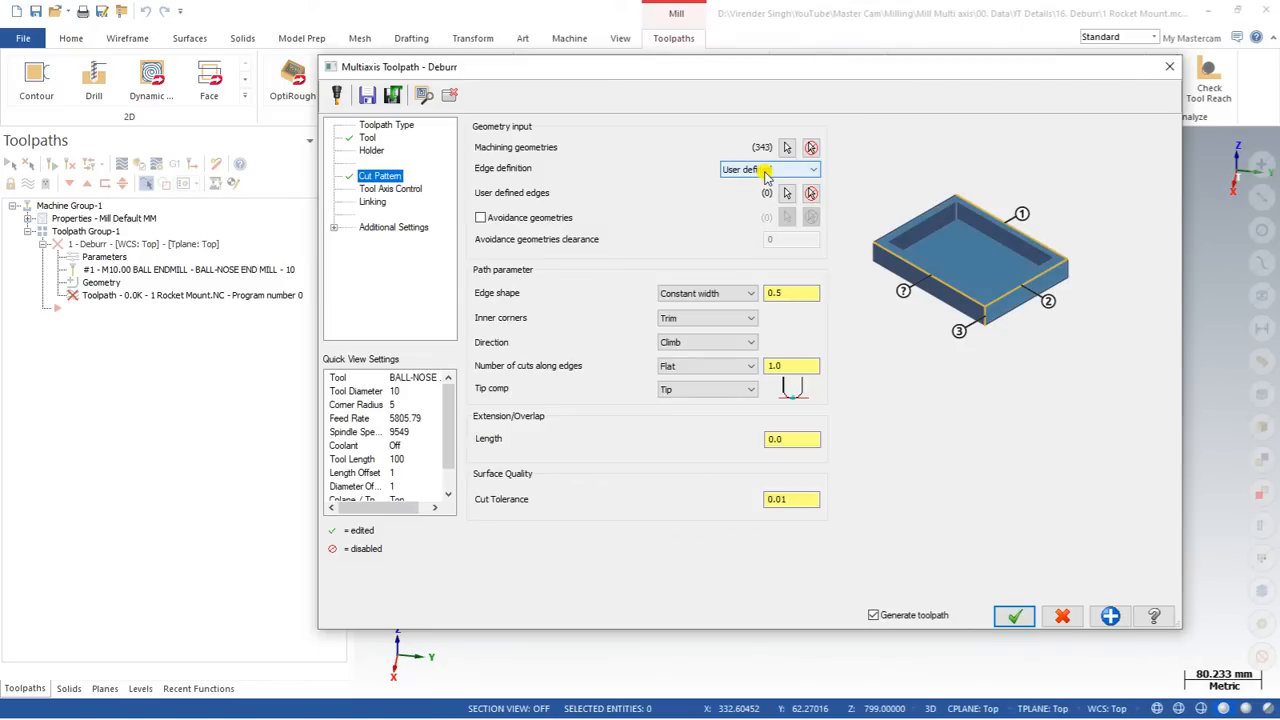
click(765, 172)
click(755, 181)
click(757, 172)
click(748, 194)
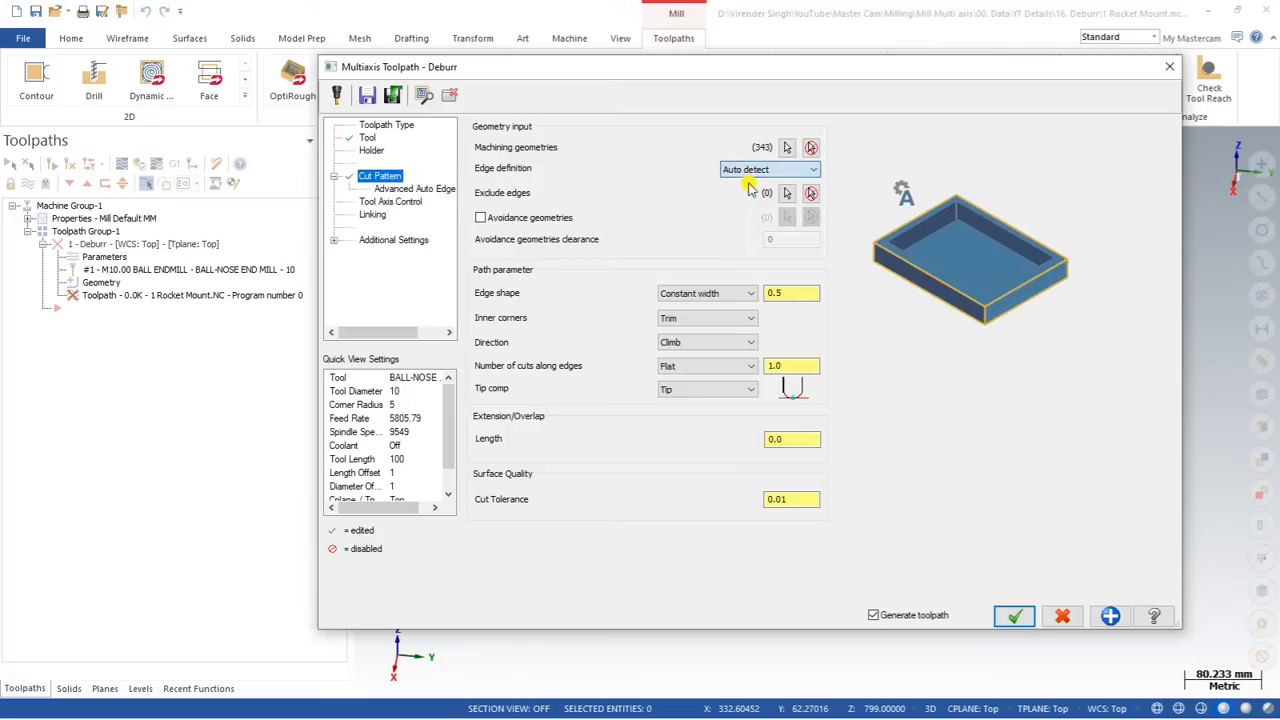
click(760, 172)
click(746, 184)
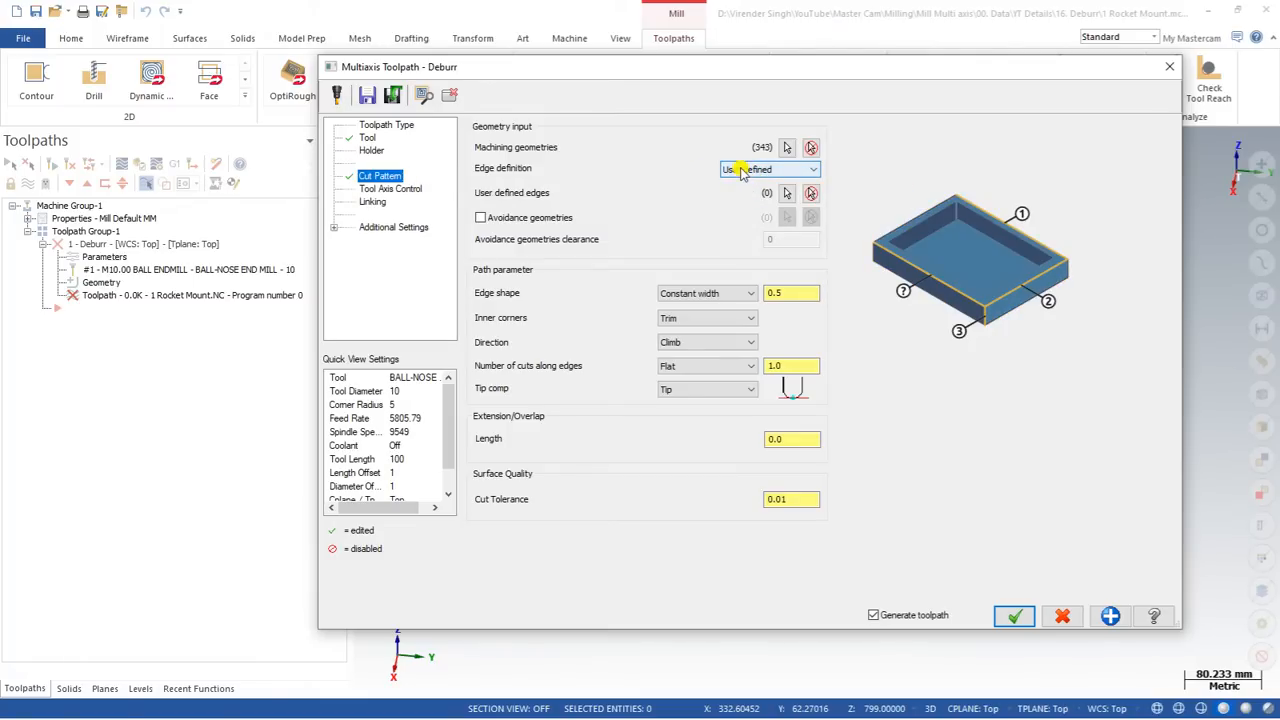
Start a user-defined edge chain on the leg edge of the slot beside the highlighted one and follow it around the rounded upper end.
click(787, 193)
scroll(680, 346, up, 3)
scroll(674, 331, down, 2)
scroll(698, 340, up, 2)
middle_drag(704, 337, 643, 330)
scroll(717, 320, up, 2)
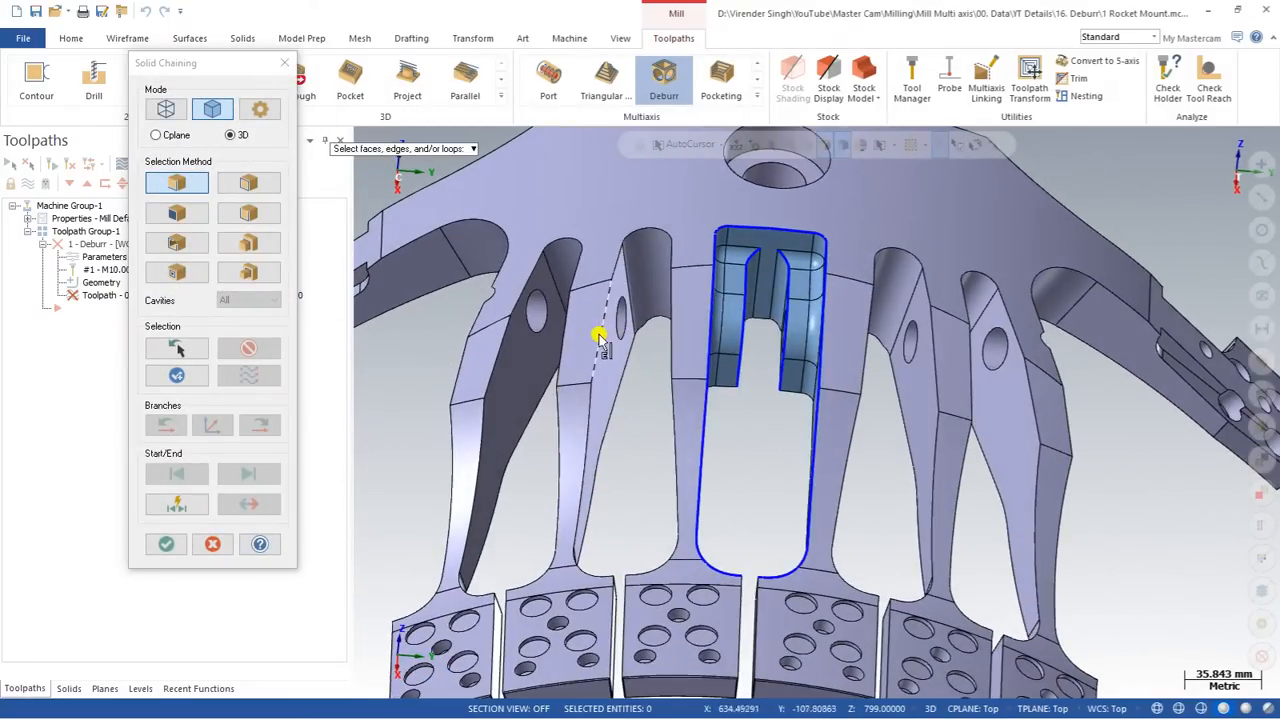
click(597, 340)
click(260, 425)
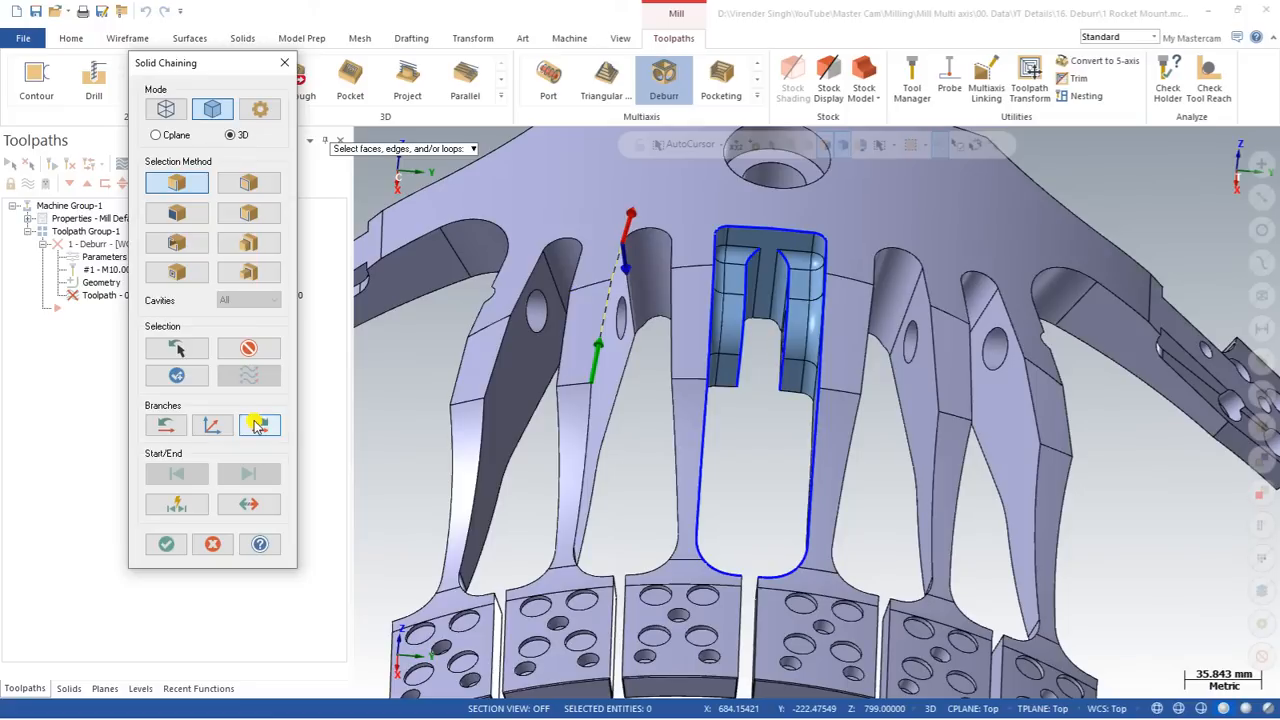
click(260, 427)
click(256, 423)
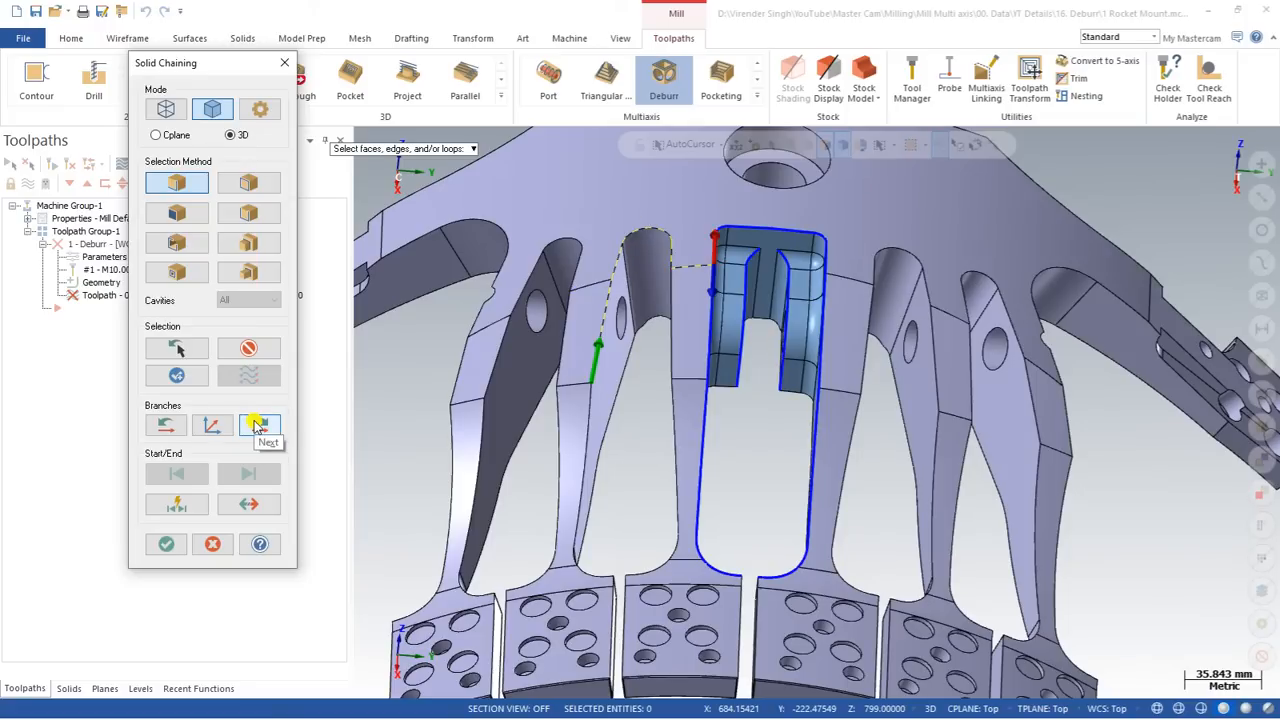
click(180, 426)
click(180, 427)
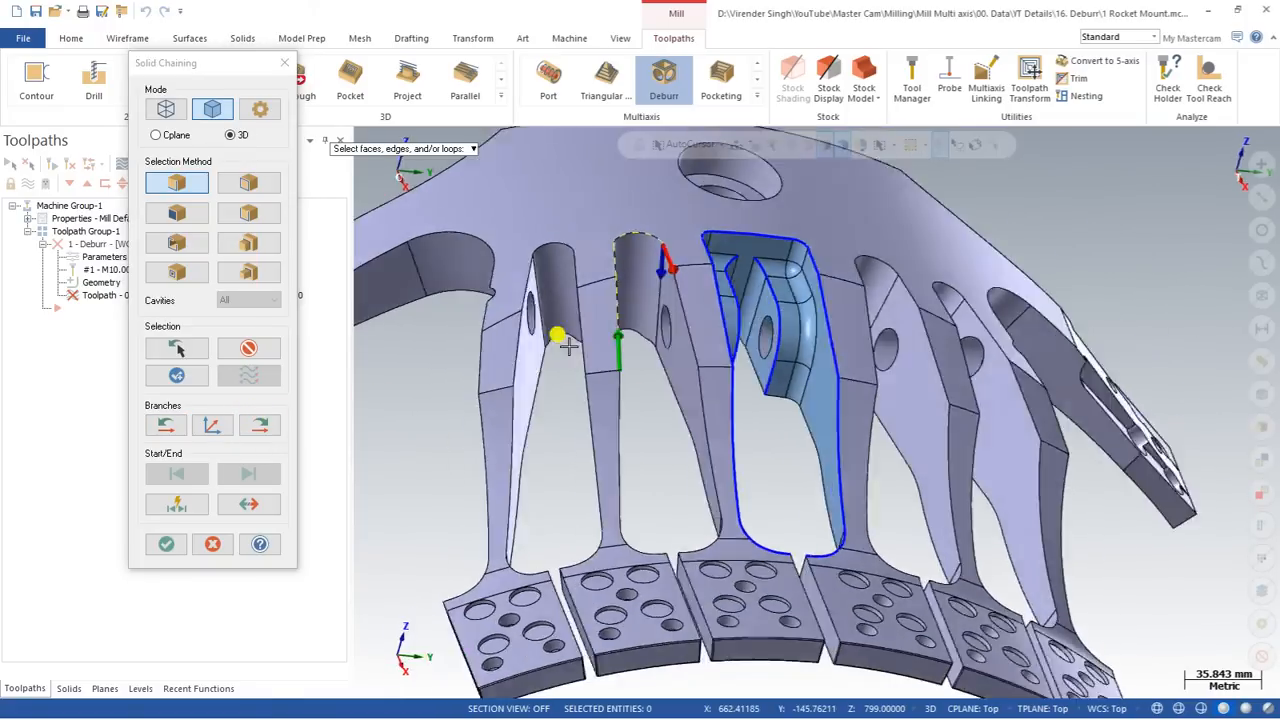
Extend the edge chain from the rounded upper end down the adjacent leg and onto the curve at its foot.
middle_drag(497, 371, 590, 345)
click(260, 425)
click(218, 436)
click(258, 427)
click(256, 428)
click(168, 426)
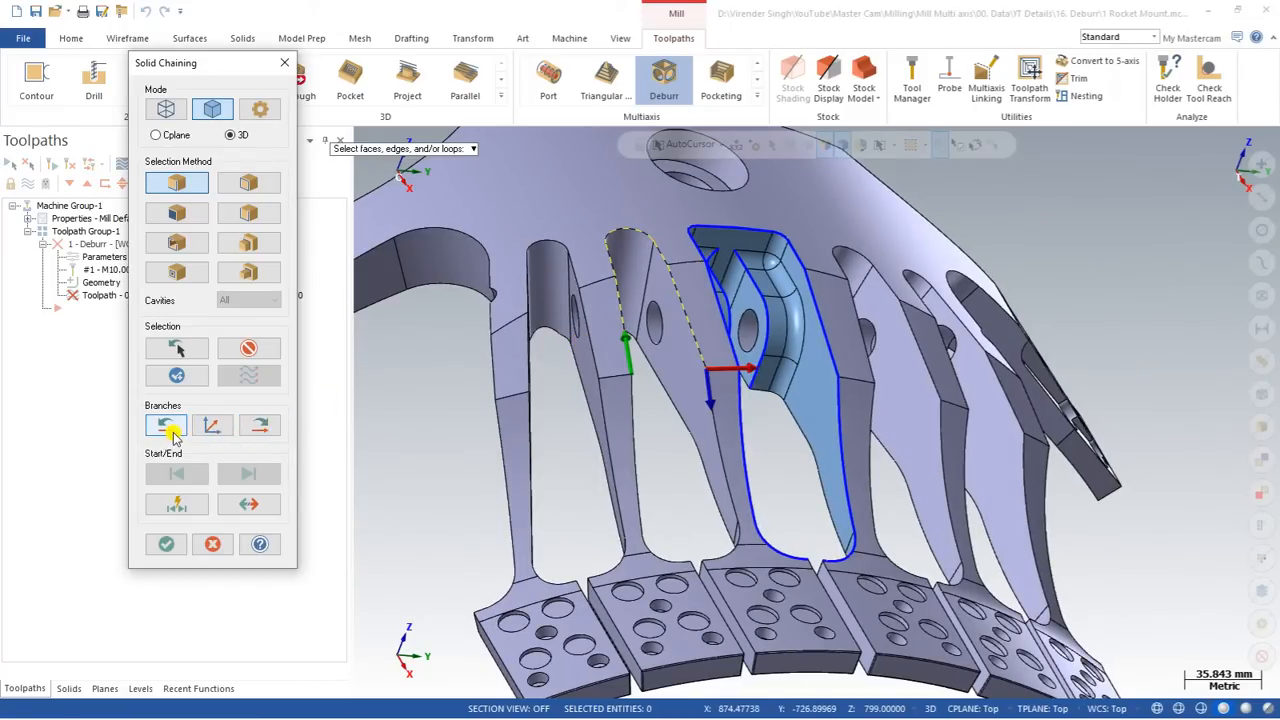
click(211, 428)
click(260, 428)
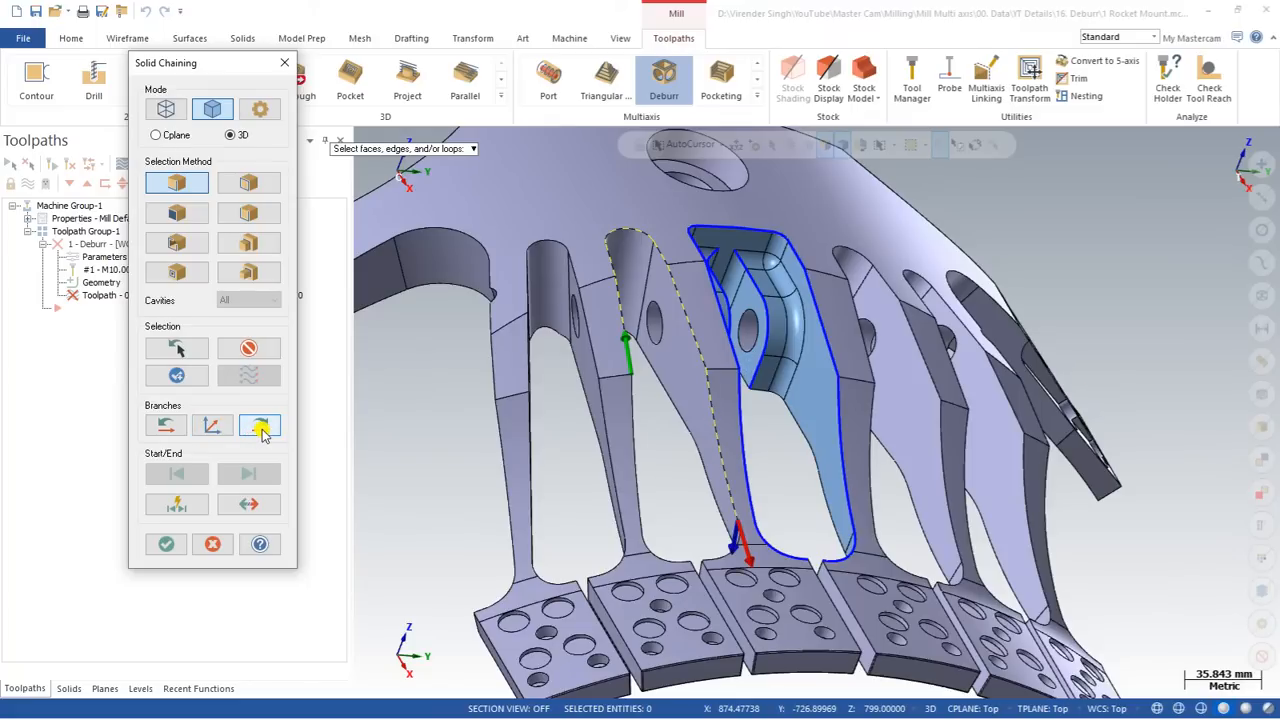
click(260, 428)
click(260, 428)
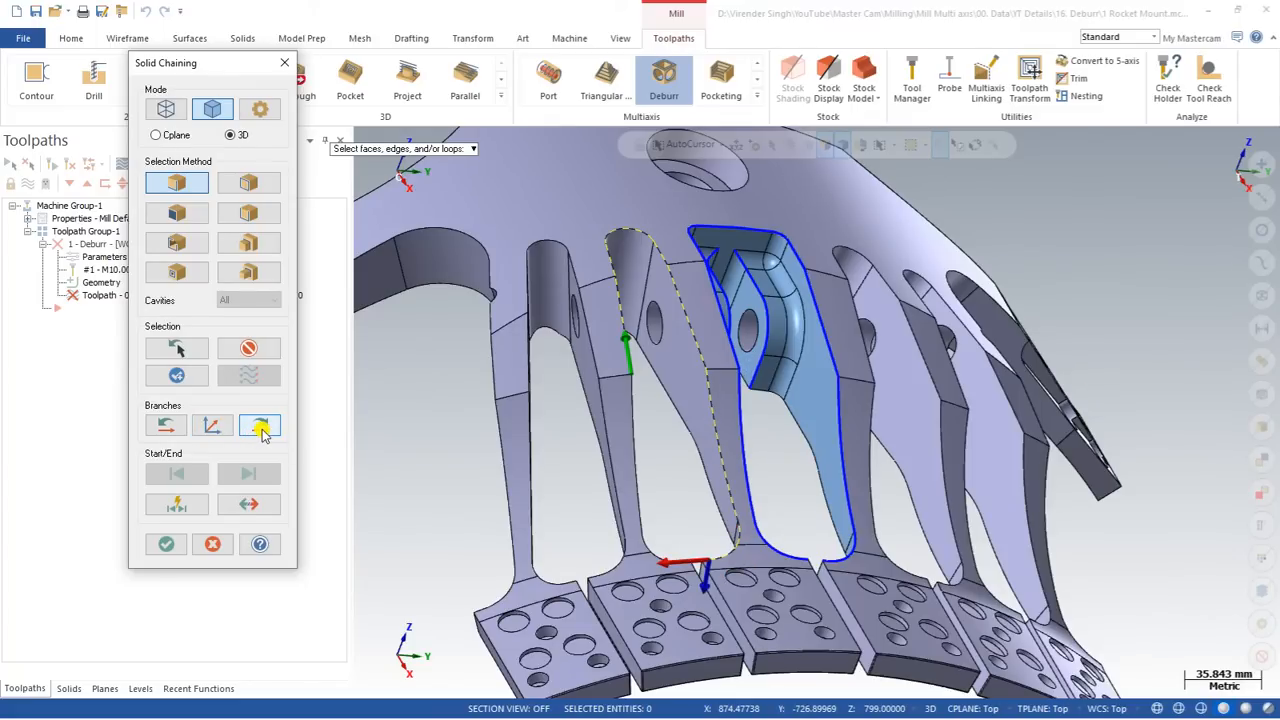
Continue the chain along the short remaining edge to the corner at the gap between the pads.
scroll(591, 507, up, 8)
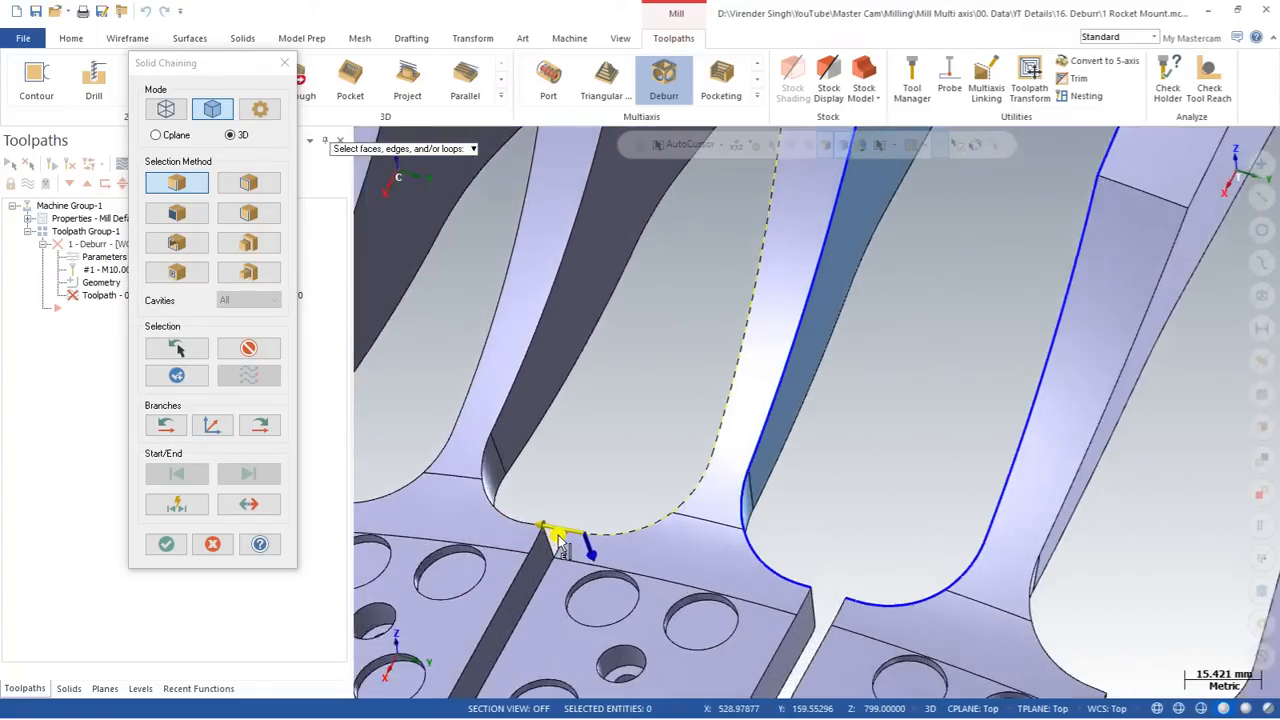
scroll(617, 446, down, 3)
middle_drag(617, 446, 586, 569)
scroll(603, 523, up, 8)
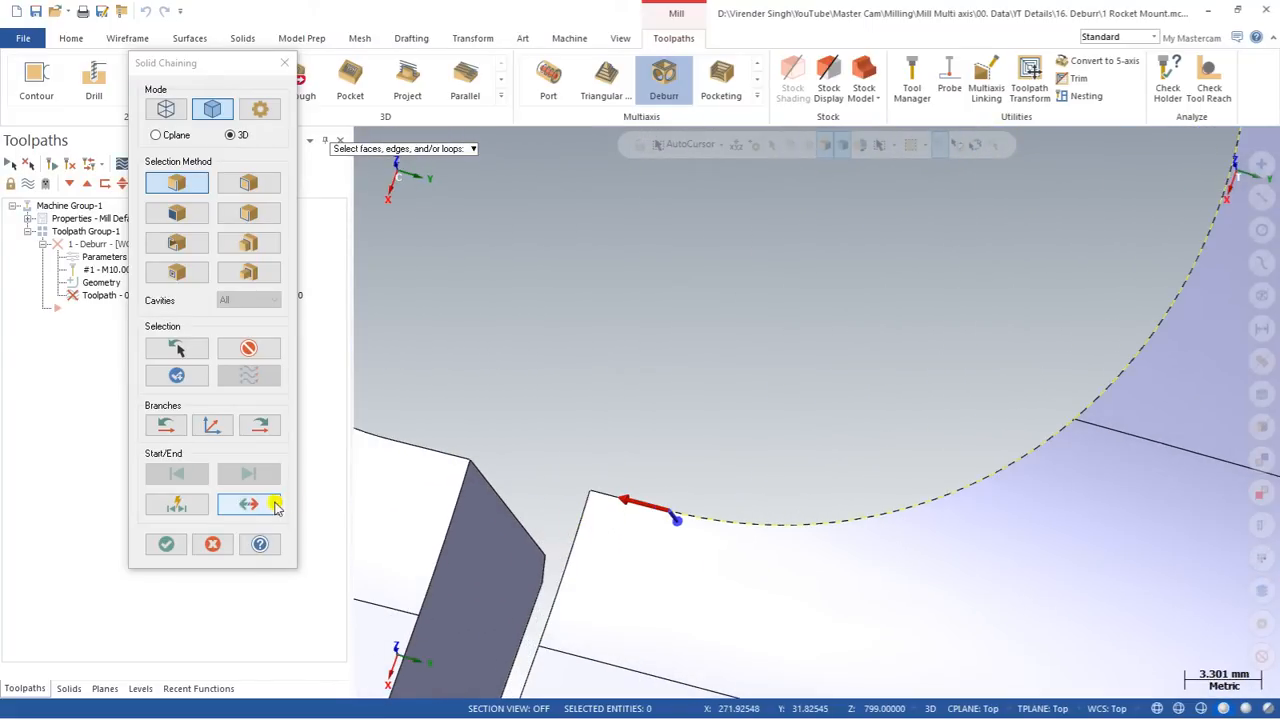
scroll(623, 389, down, 9)
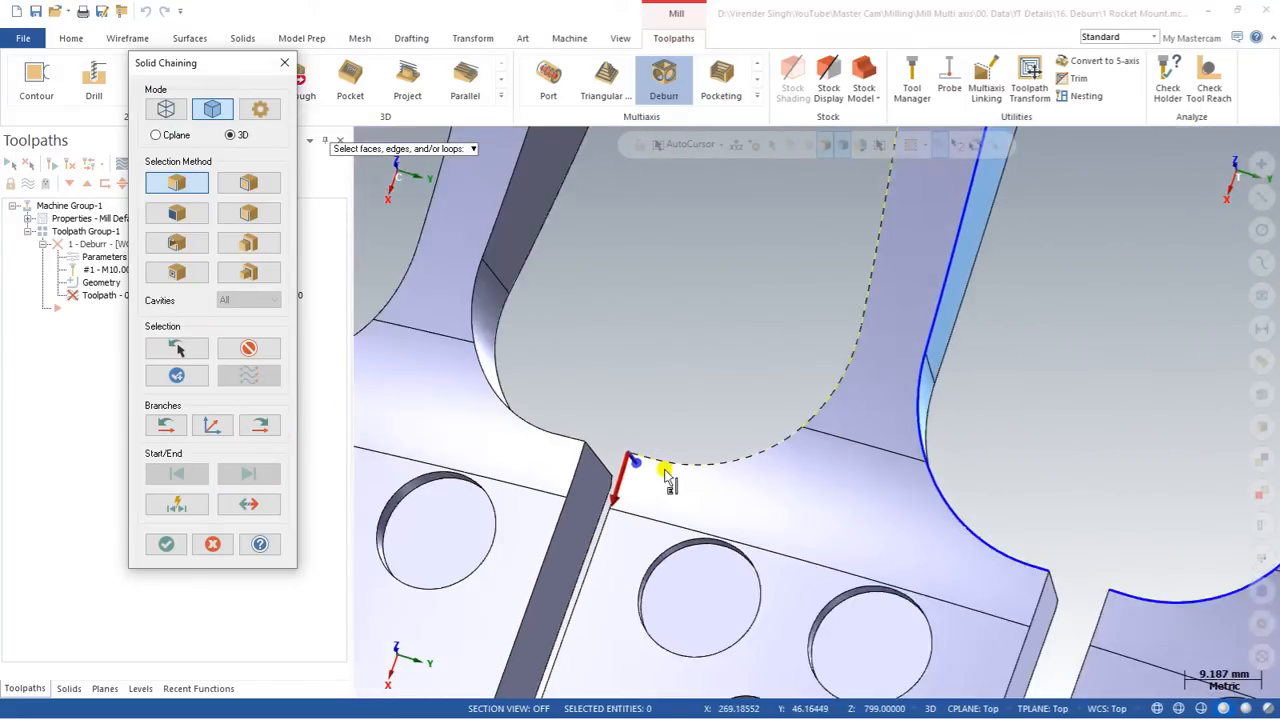
scroll(640, 497, down, 5)
middle_drag(634, 486, 643, 434)
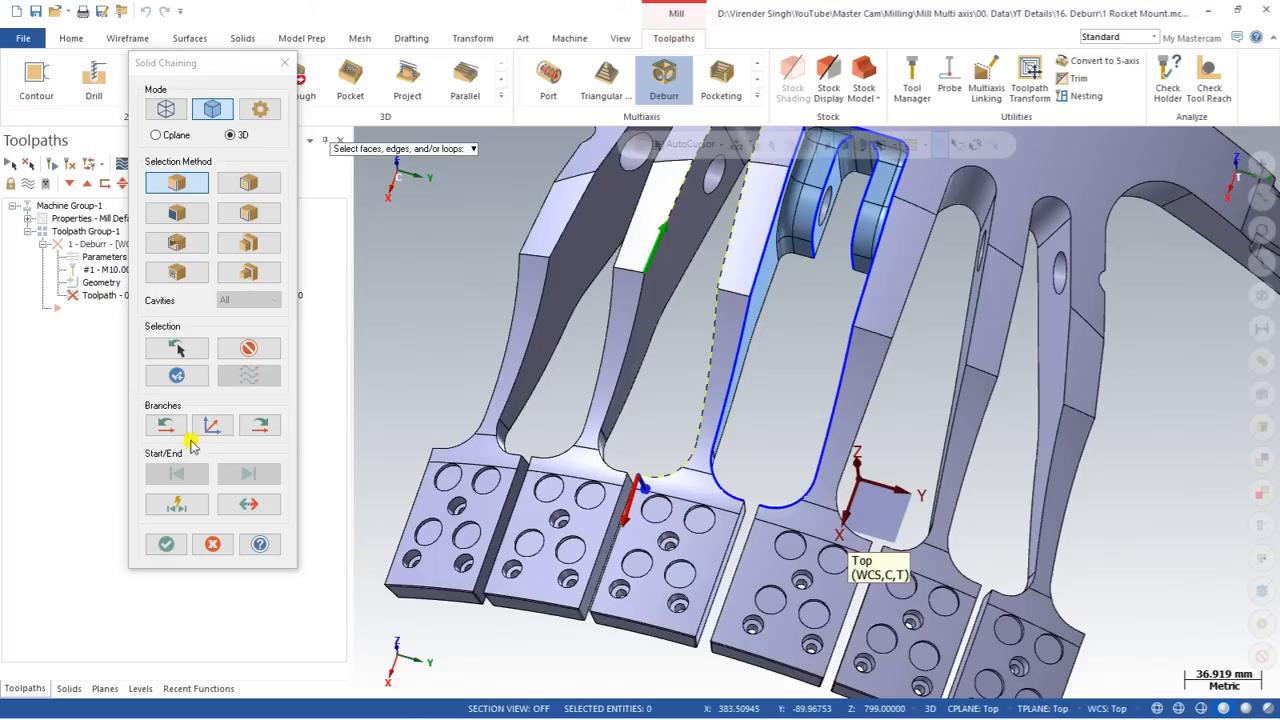
Reverse the chain, extend its other end down the opposite leg to the pad gap, and accept the selected edge.
click(250, 504)
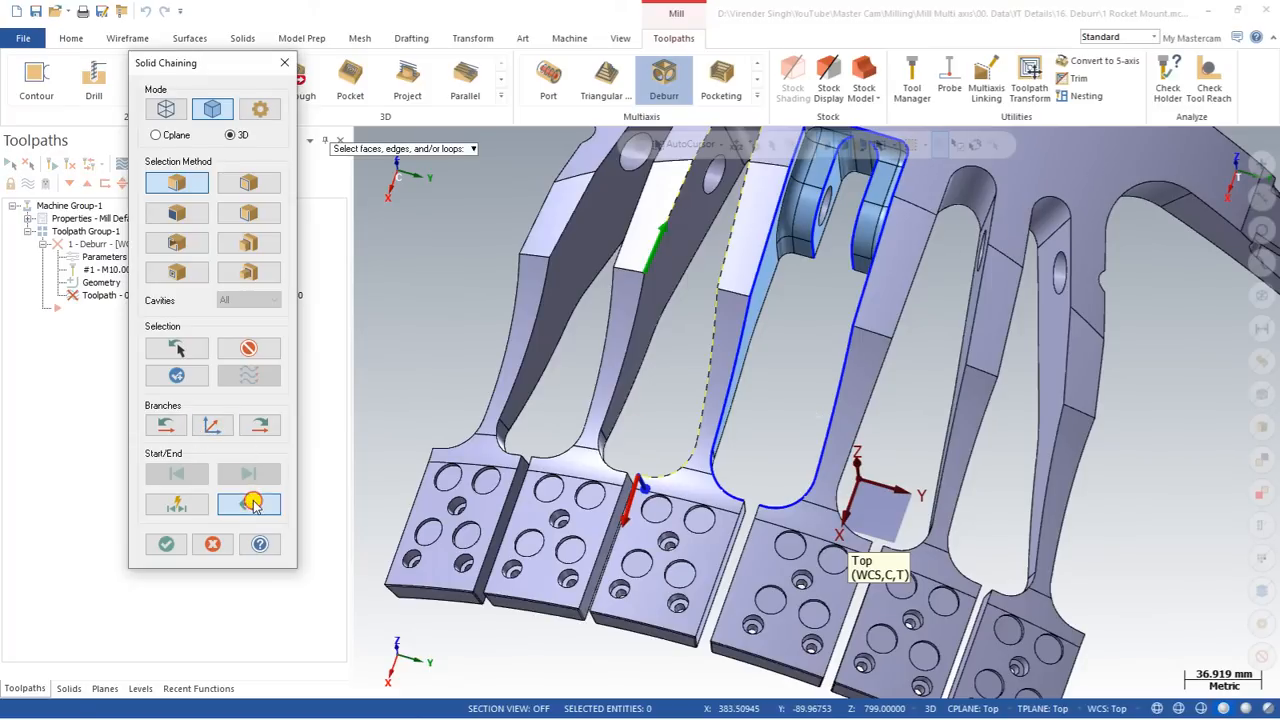
click(211, 425)
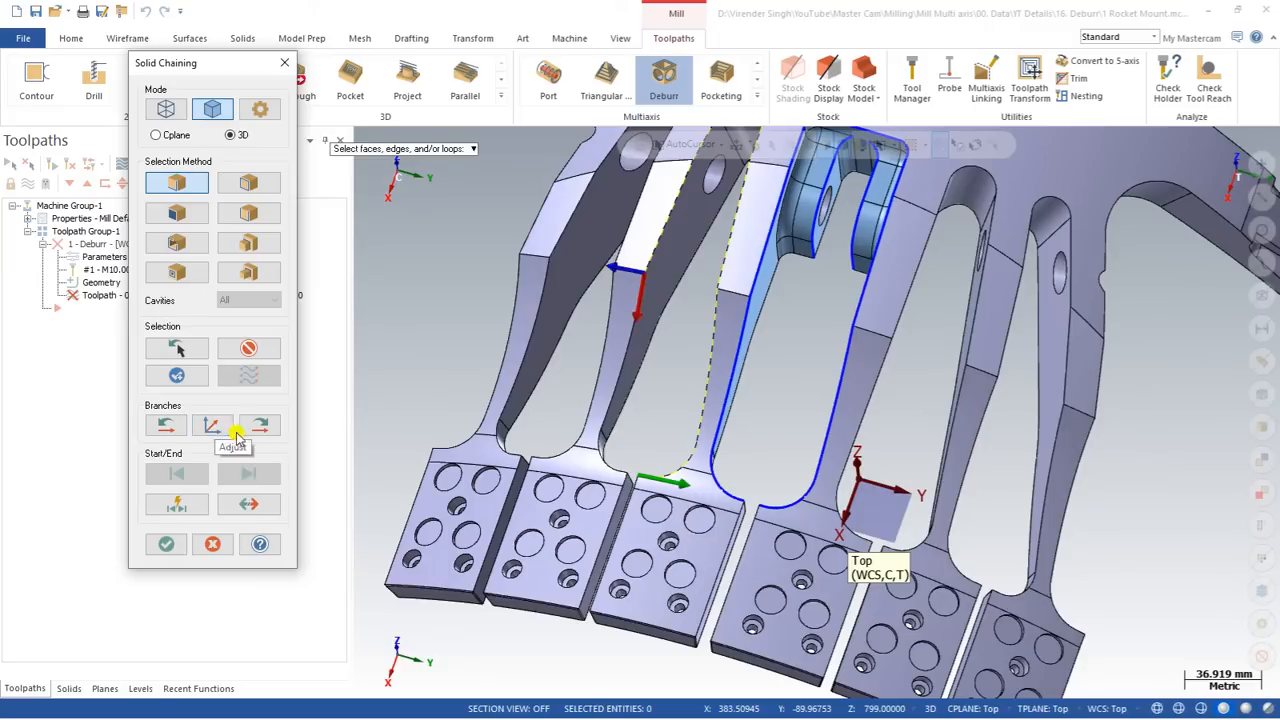
click(259, 428)
click(259, 428)
click(259, 428)
click(259, 428)
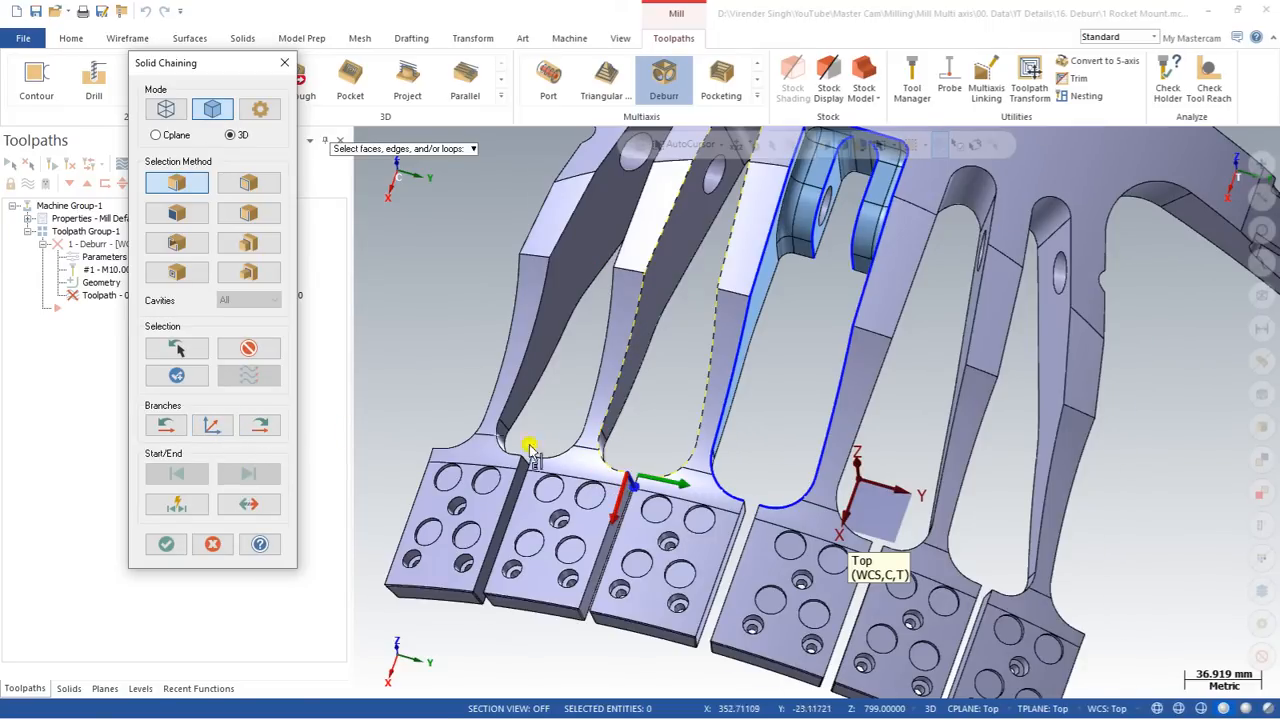
scroll(568, 463, up, 2)
scroll(570, 463, down, 4)
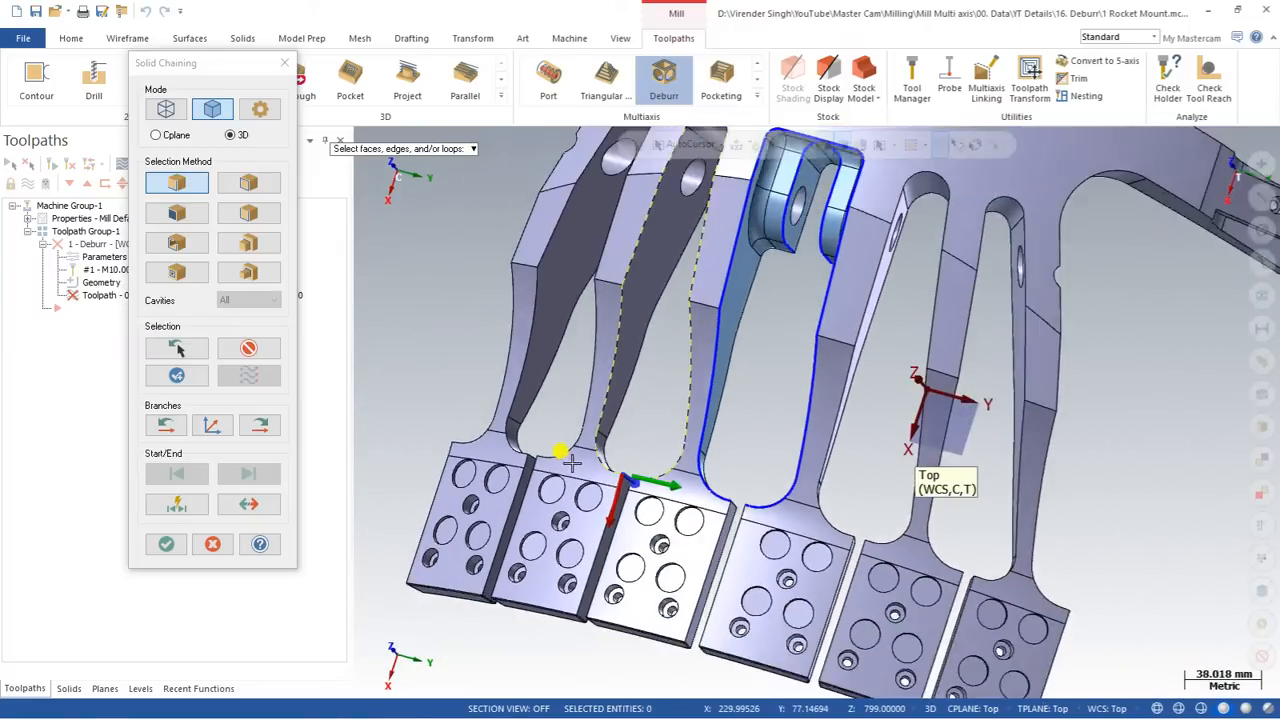
middle_drag(580, 418, 608, 229)
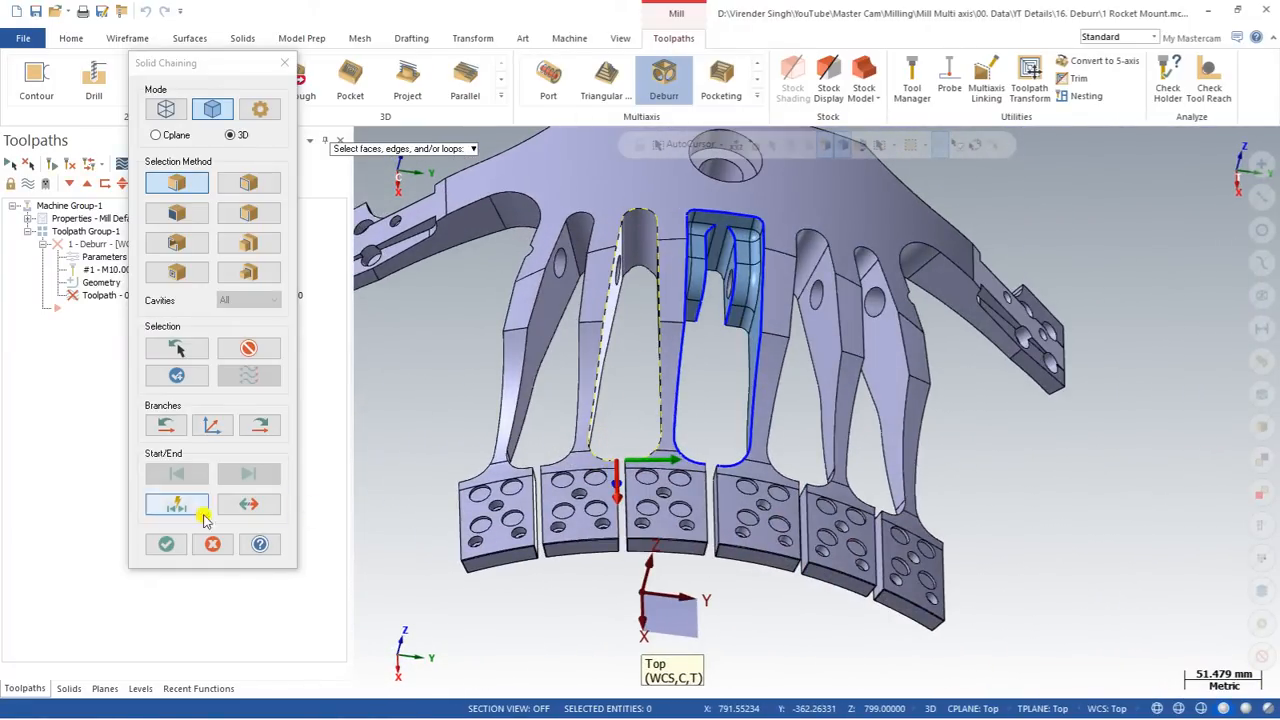
click(166, 545)
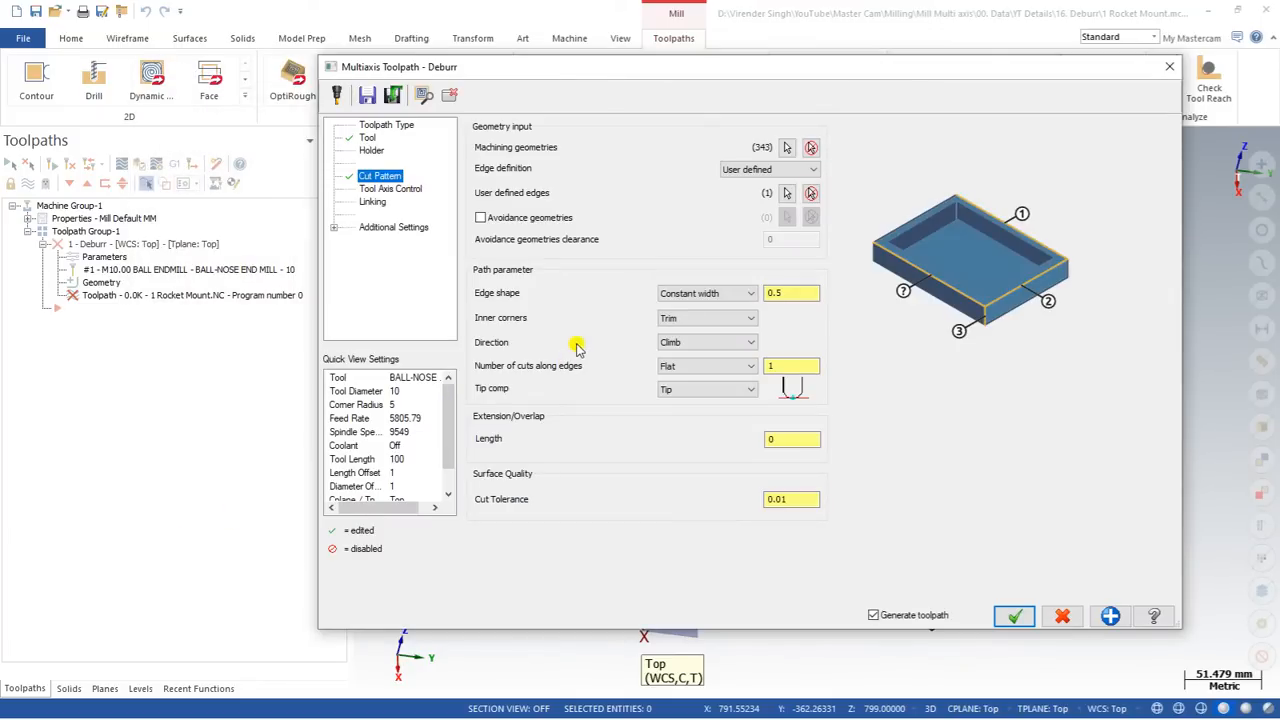
Try the avoidance geometries option and its clearance setting, leaving the option disabled.
click(530, 220)
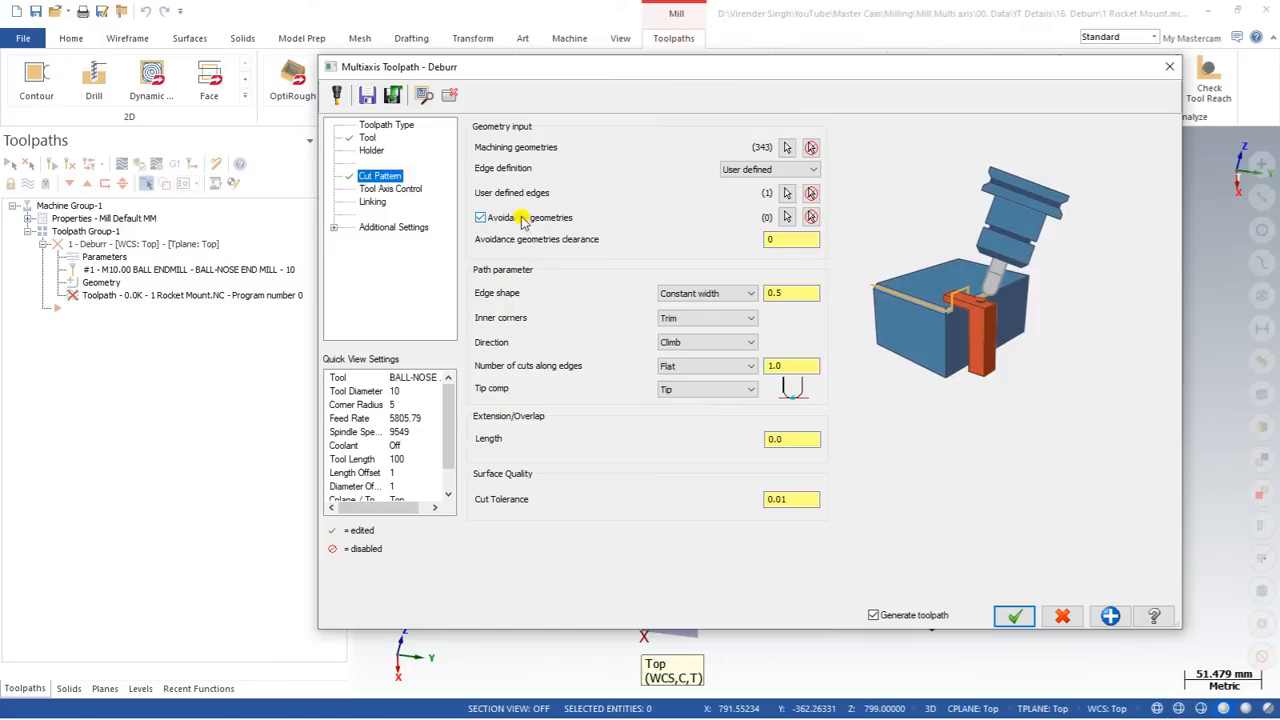
click(521, 220)
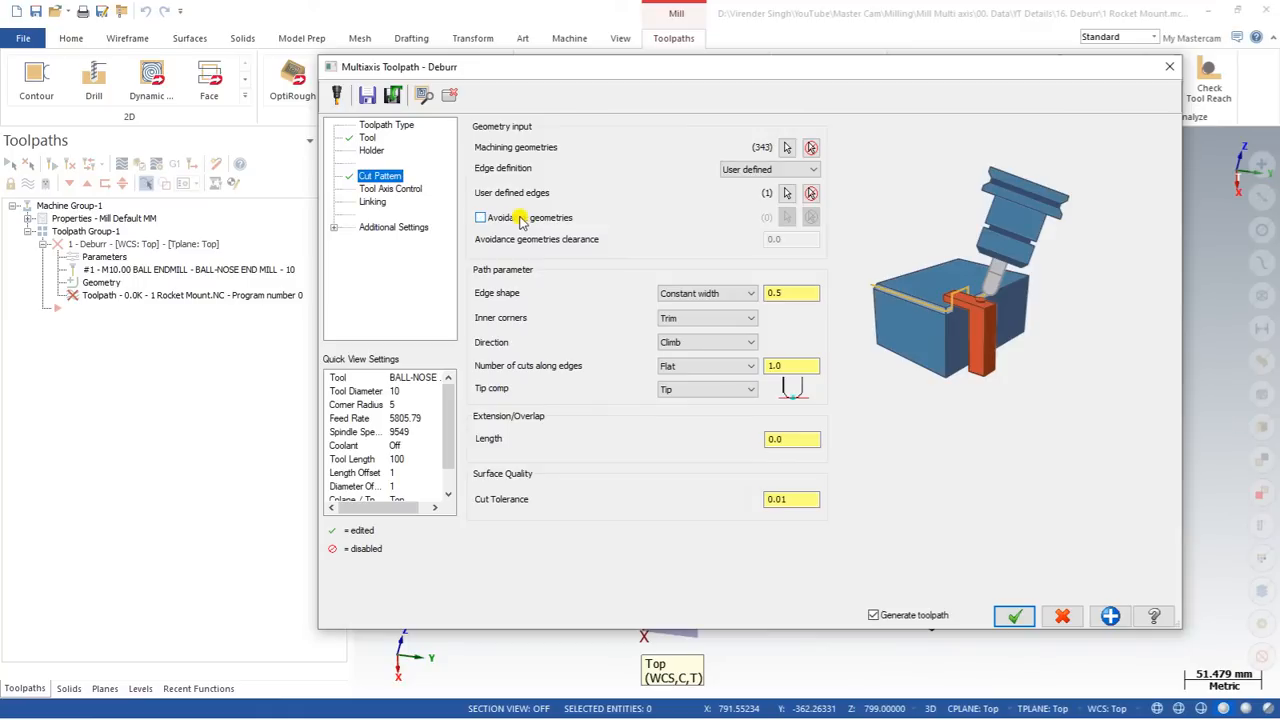
click(521, 220)
click(521, 220)
click(521, 220)
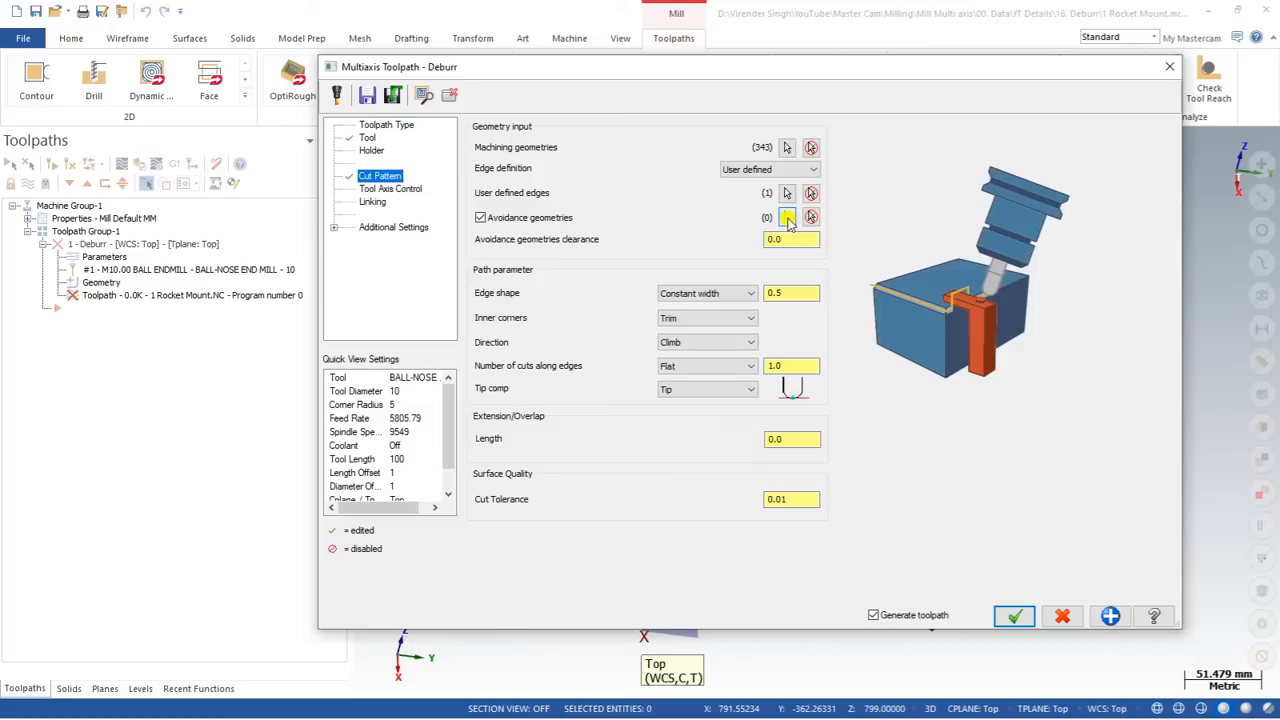
click(787, 241)
click(481, 220)
click(481, 219)
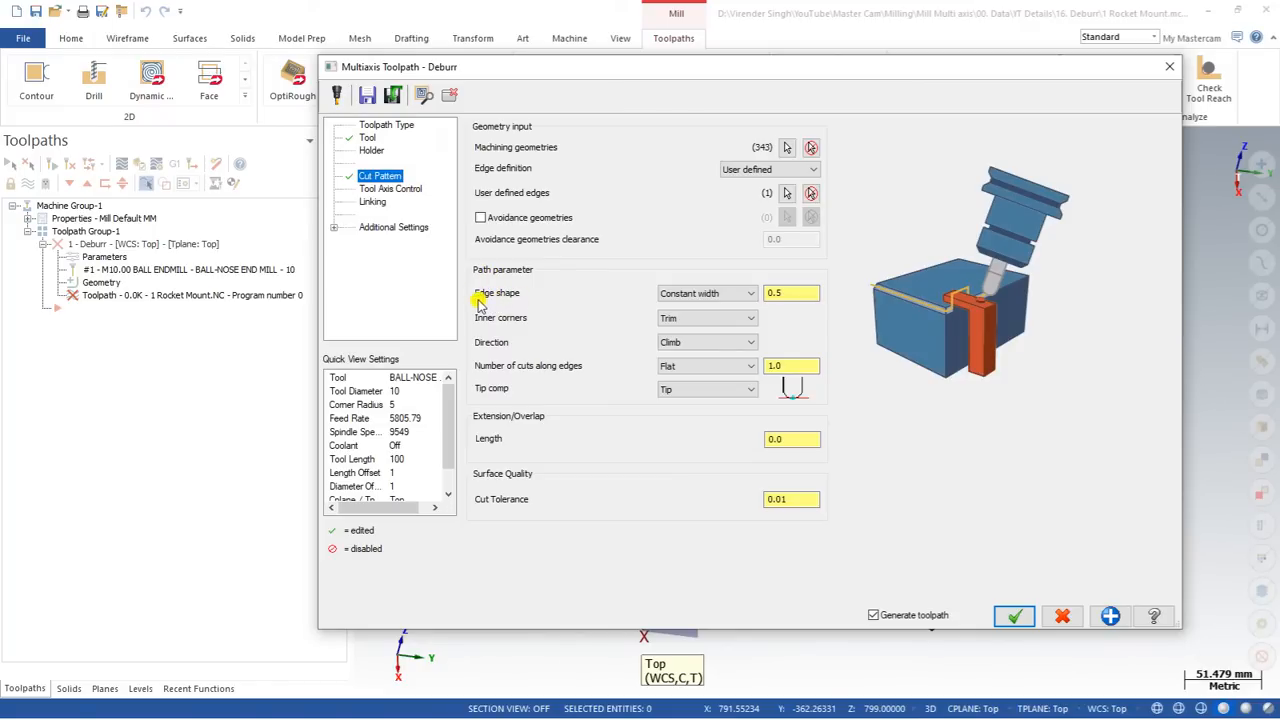
Try the Constant depth edge shape and return it to Constant width.
click(688, 293)
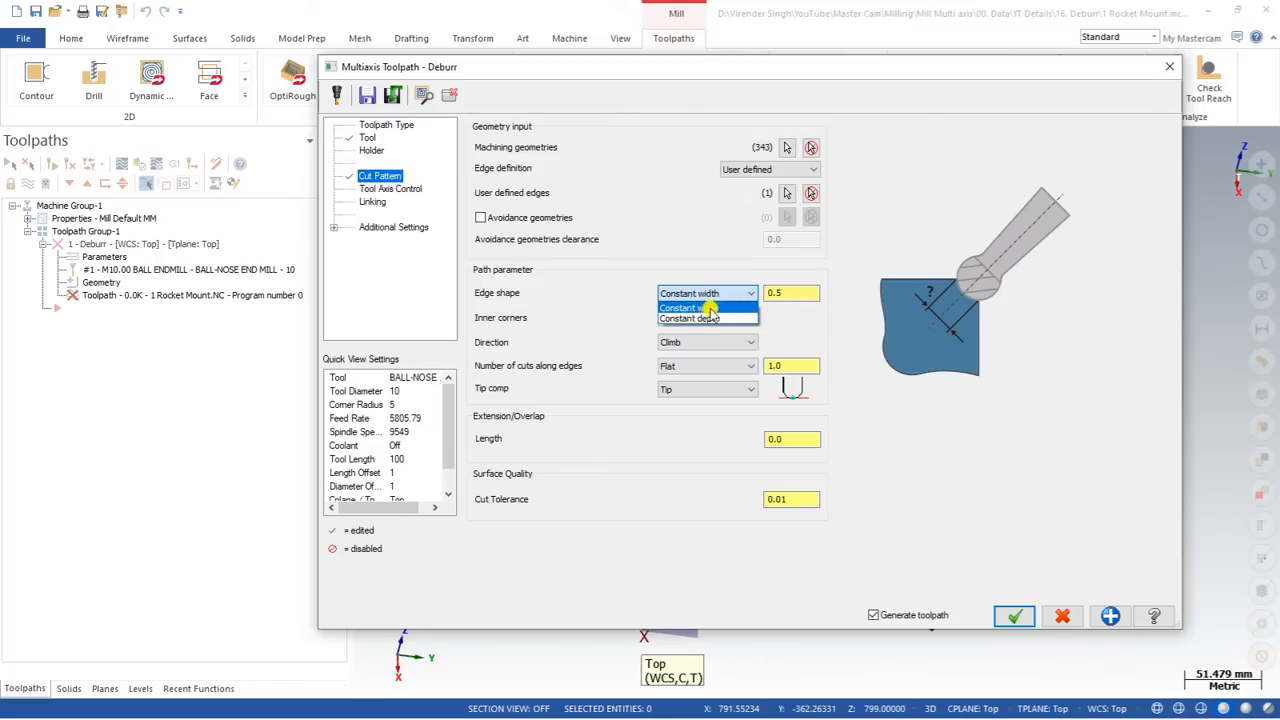
click(728, 318)
click(735, 296)
click(726, 306)
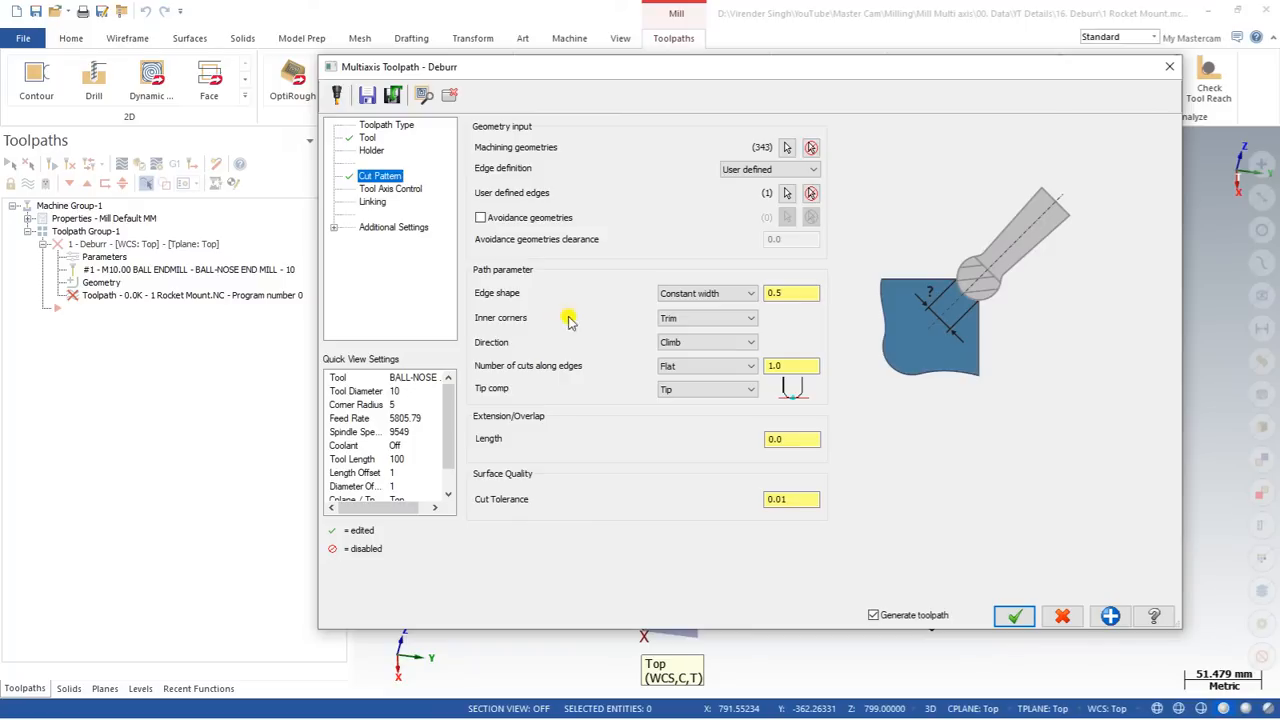
Try the Relief option for inner corners, return it to Trim, and keep the cutting direction at Climb.
click(678, 319)
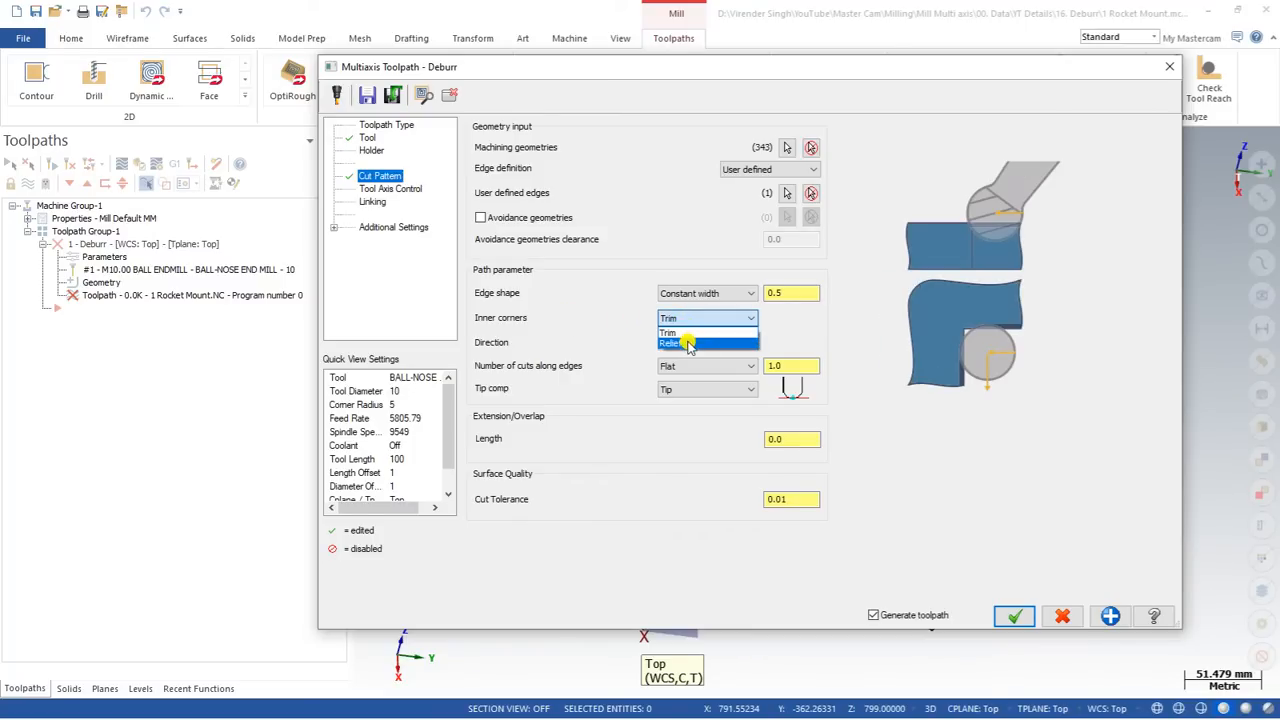
click(672, 343)
click(690, 320)
click(688, 333)
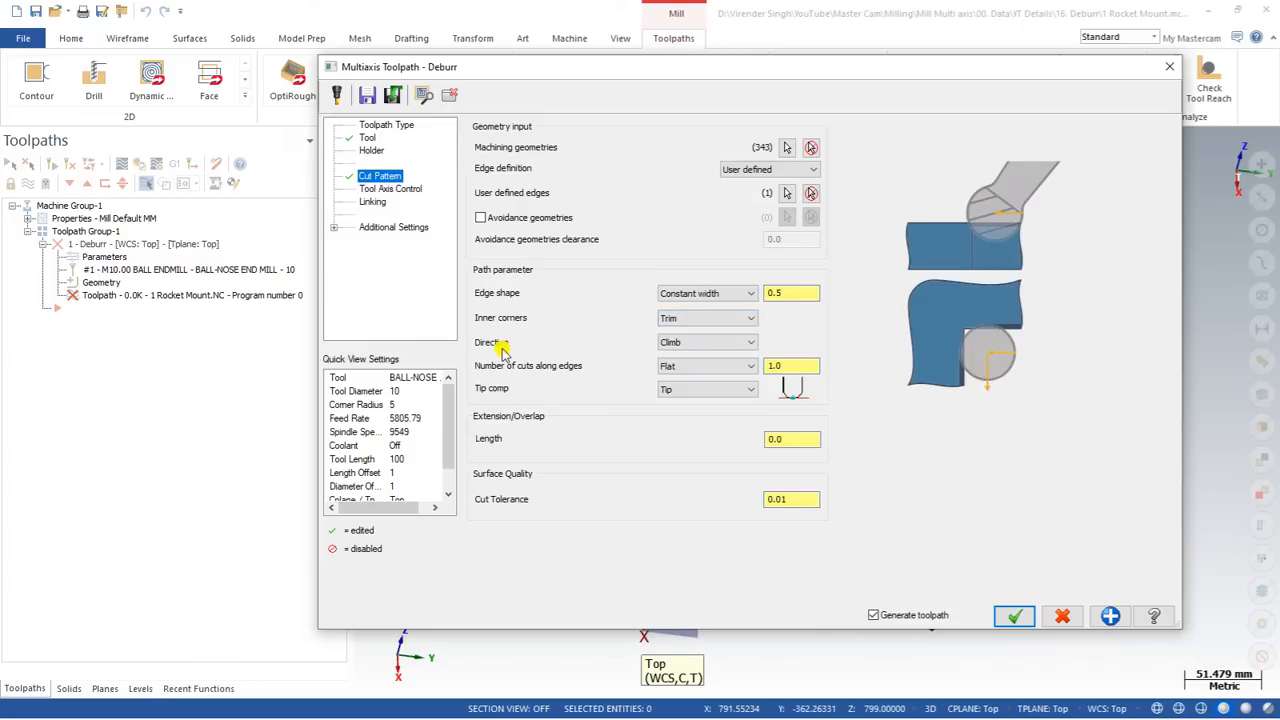
click(705, 342)
click(690, 353)
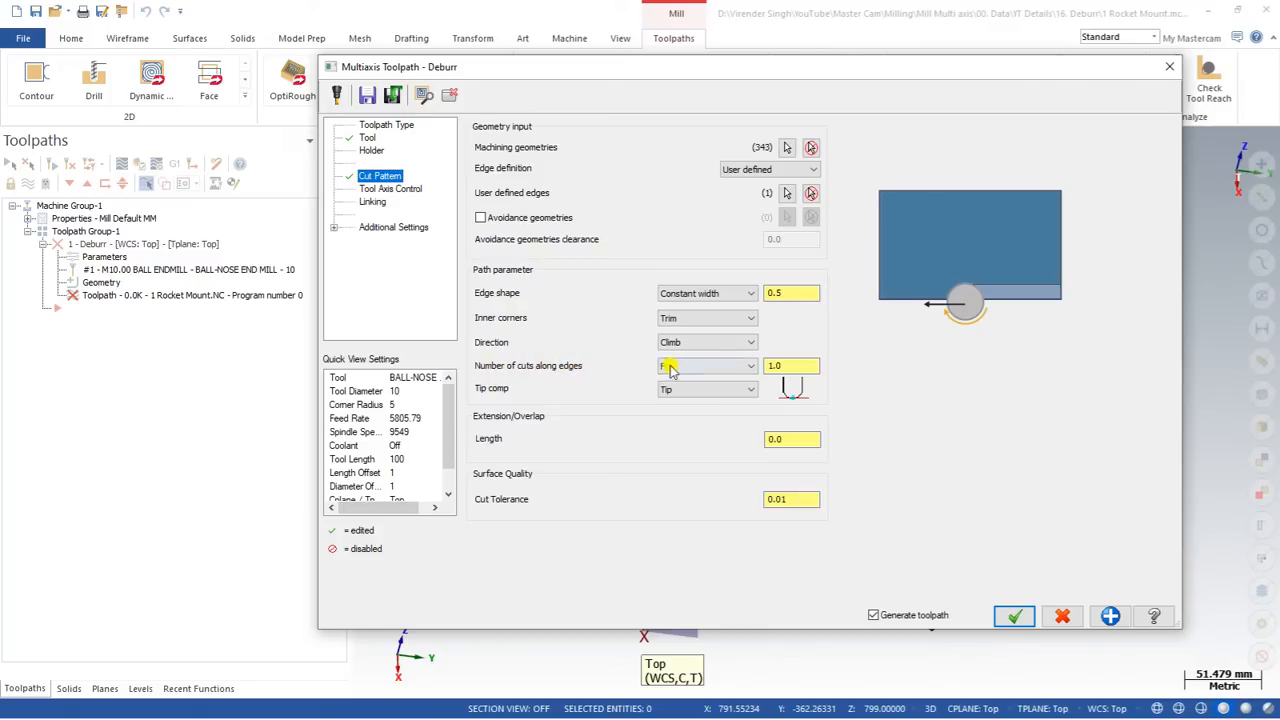
Try the Rounded style for the number of cuts along edges and return it to Flat.
click(712, 369)
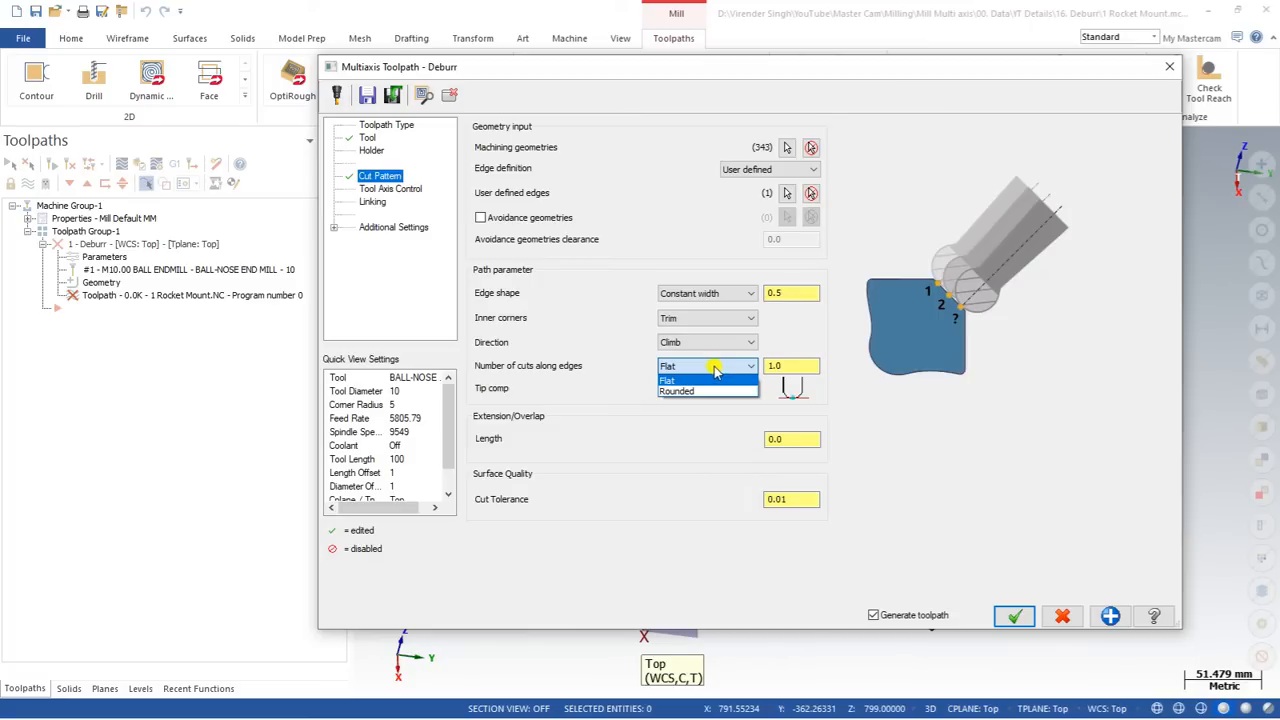
click(714, 368)
click(713, 367)
click(703, 382)
click(706, 366)
click(700, 393)
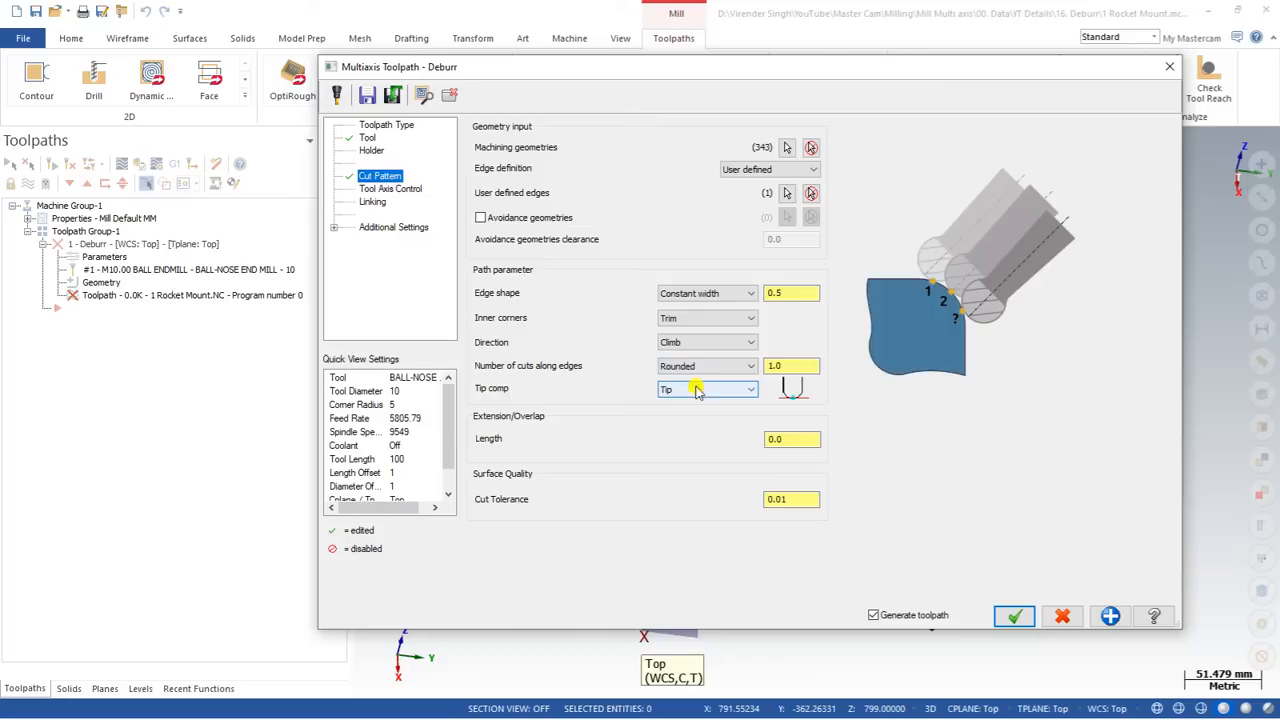
click(748, 366)
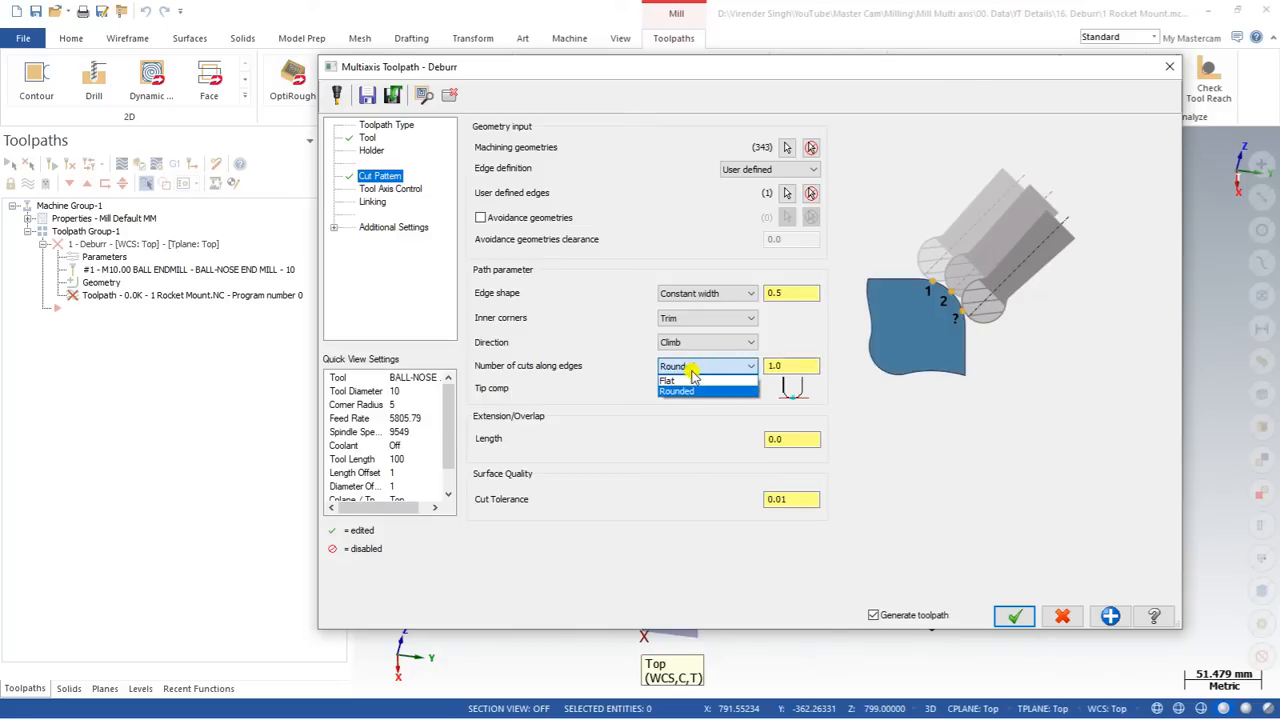
click(678, 381)
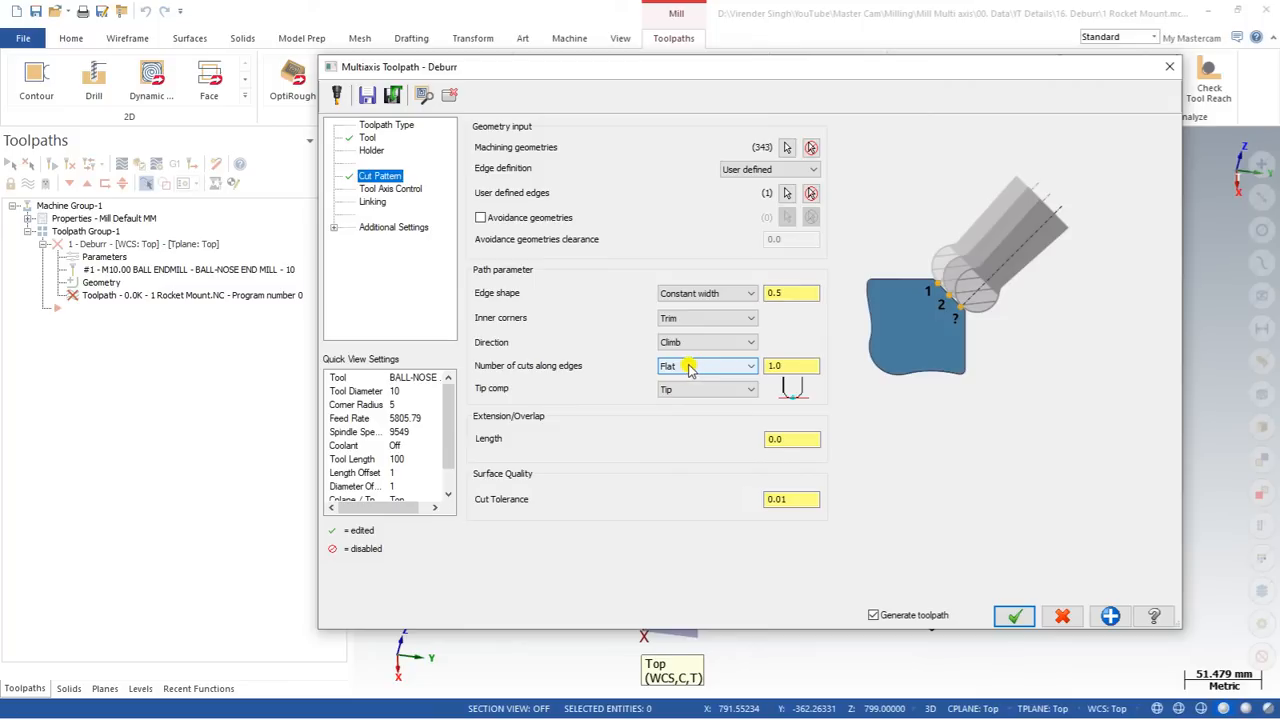
click(803, 367)
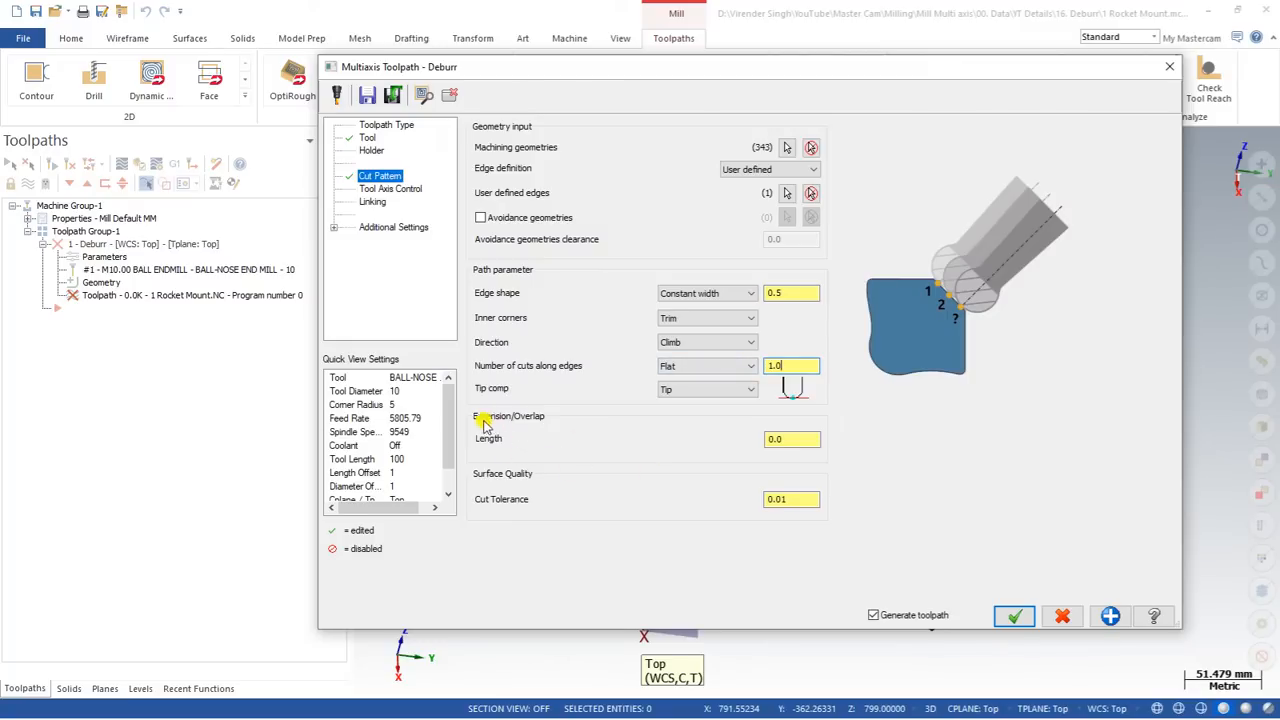
Review the extension length, tool axis control and linking settings, keeping the machining type at 3 axis.
click(797, 441)
double_click(797, 441)
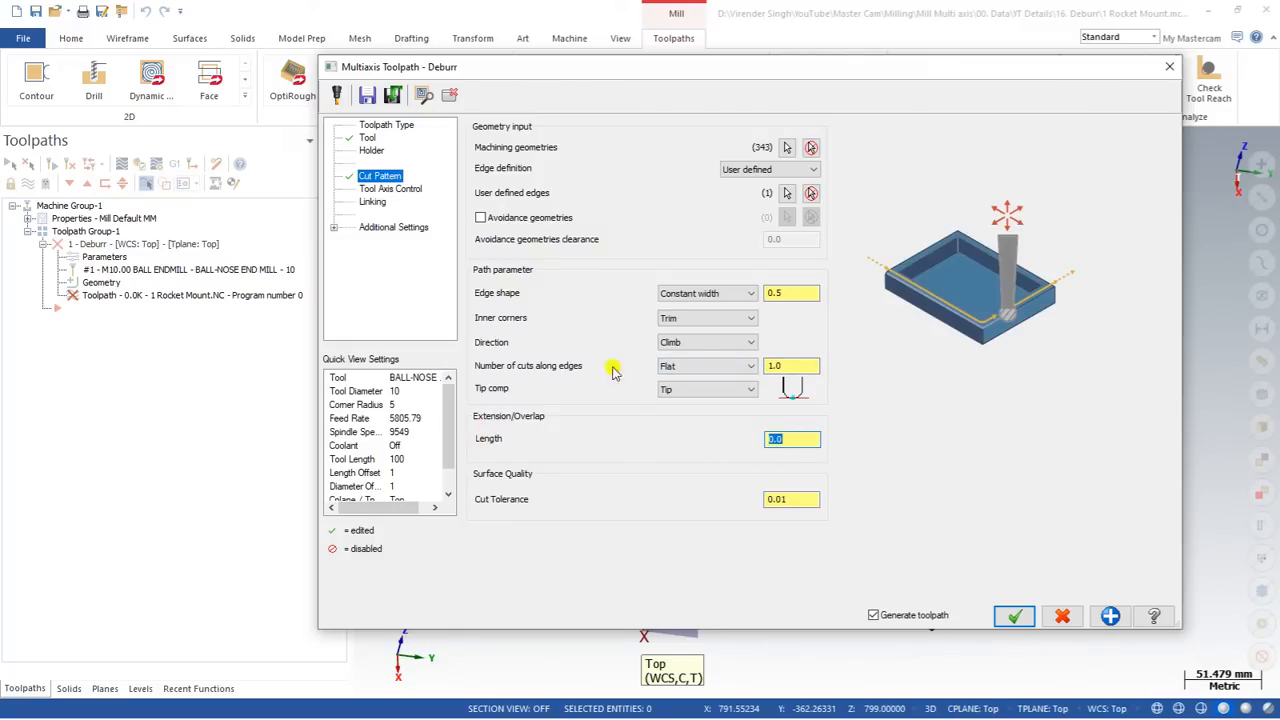
click(390, 189)
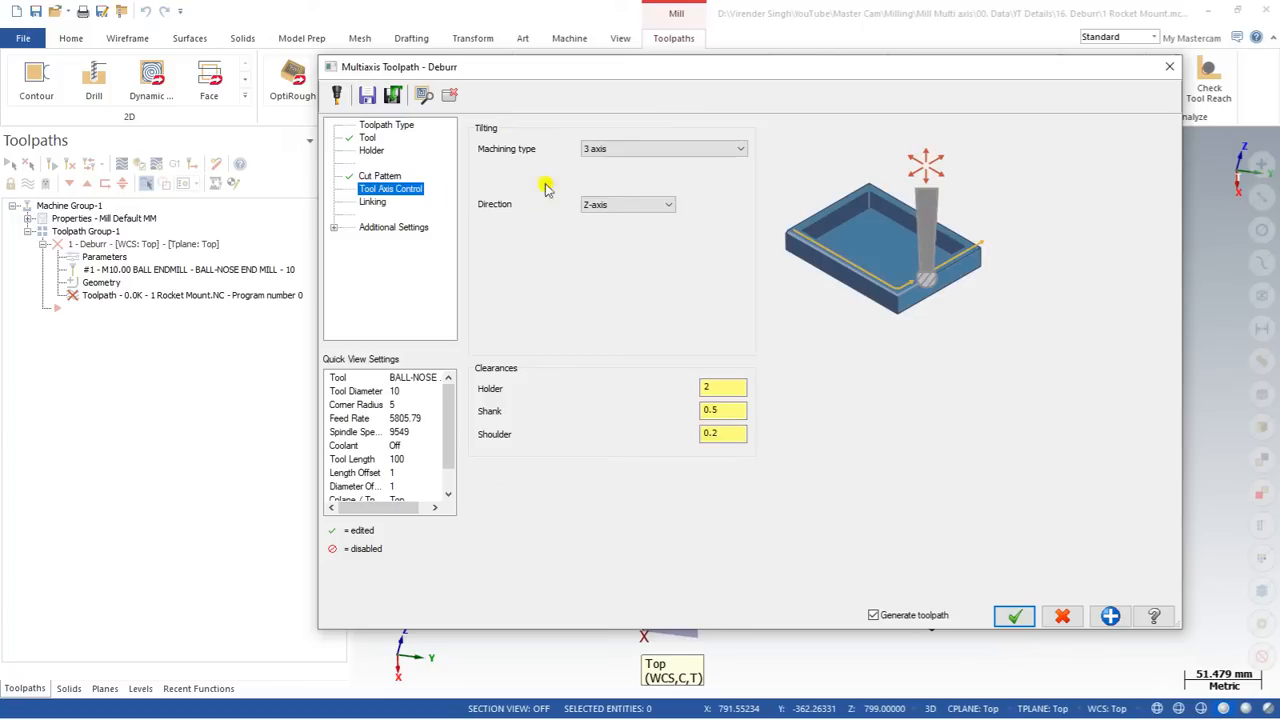
click(611, 151)
click(611, 152)
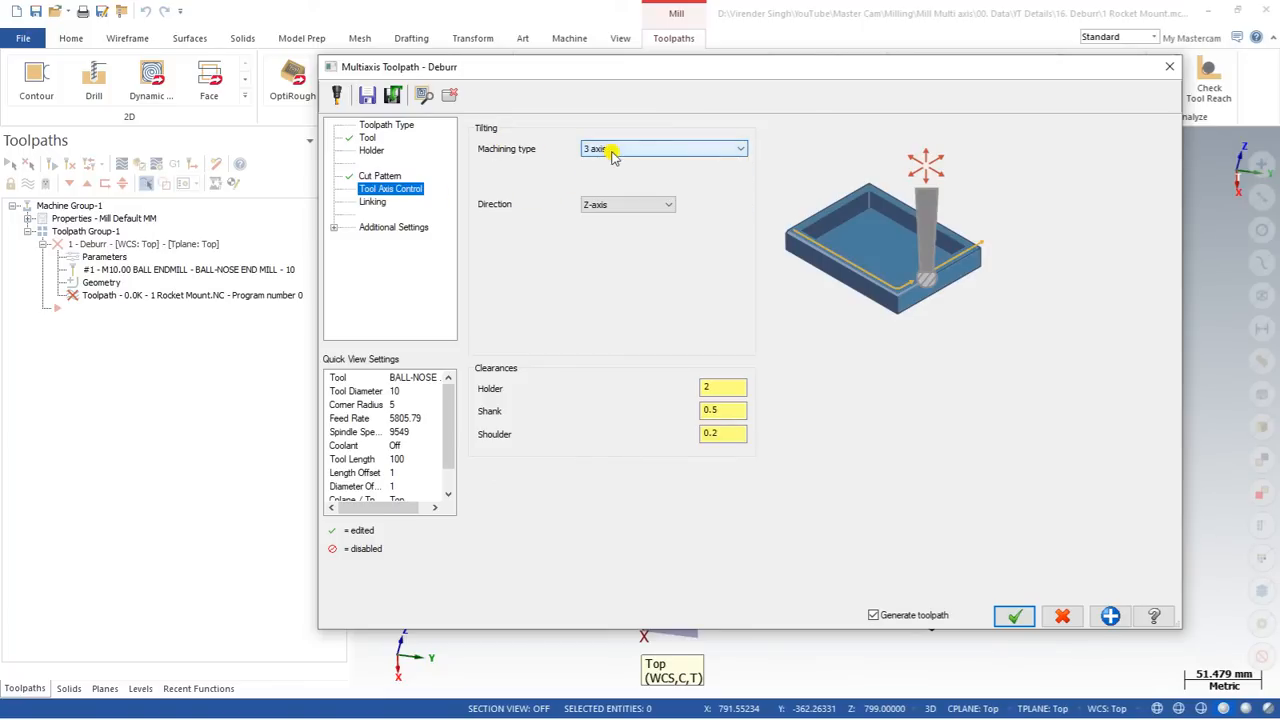
click(371, 202)
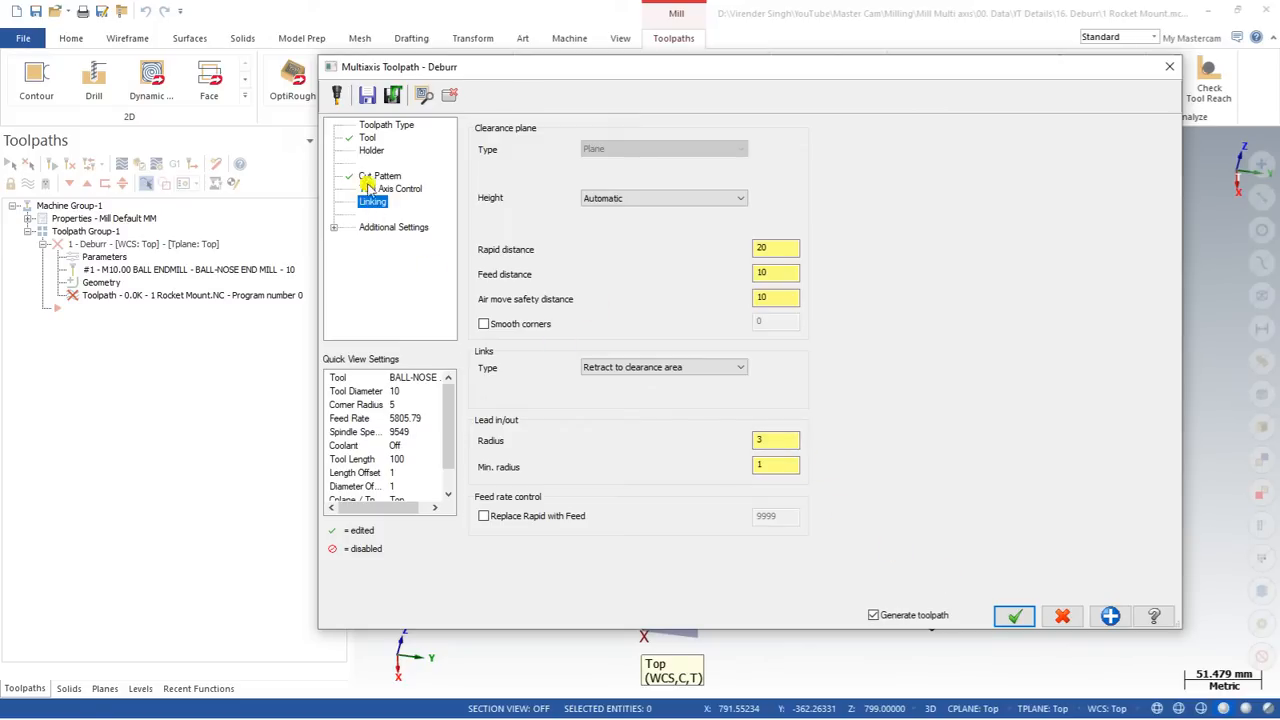
click(369, 180)
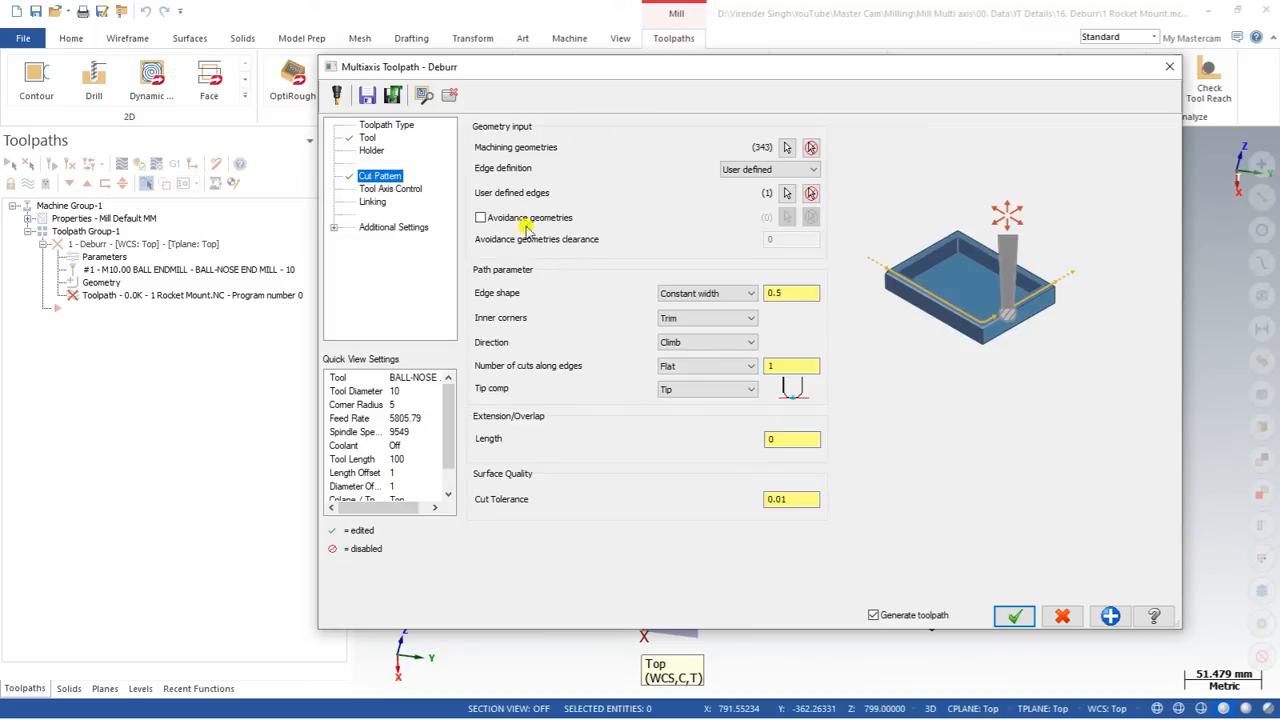
click(390, 189)
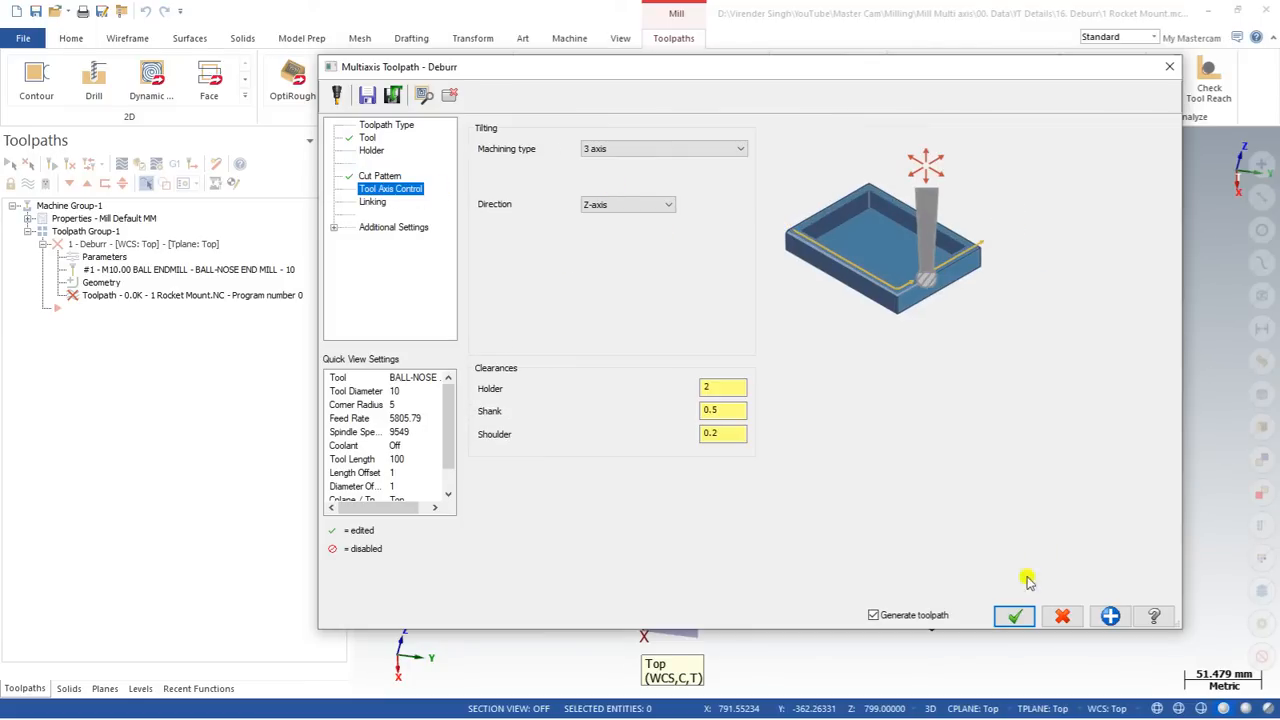
Accept the Deburr parameters to generate the toolpath and inspect it along the slot edge.
click(1013, 616)
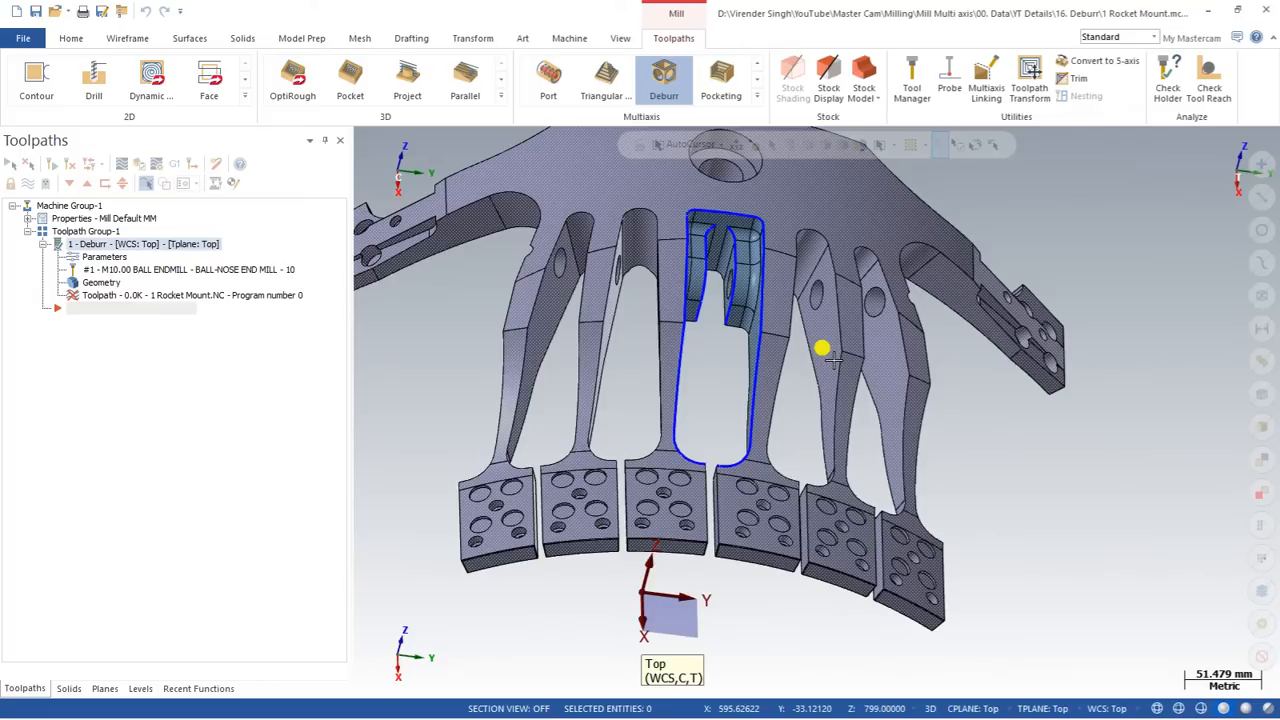
middle_drag(832, 358, 607, 228)
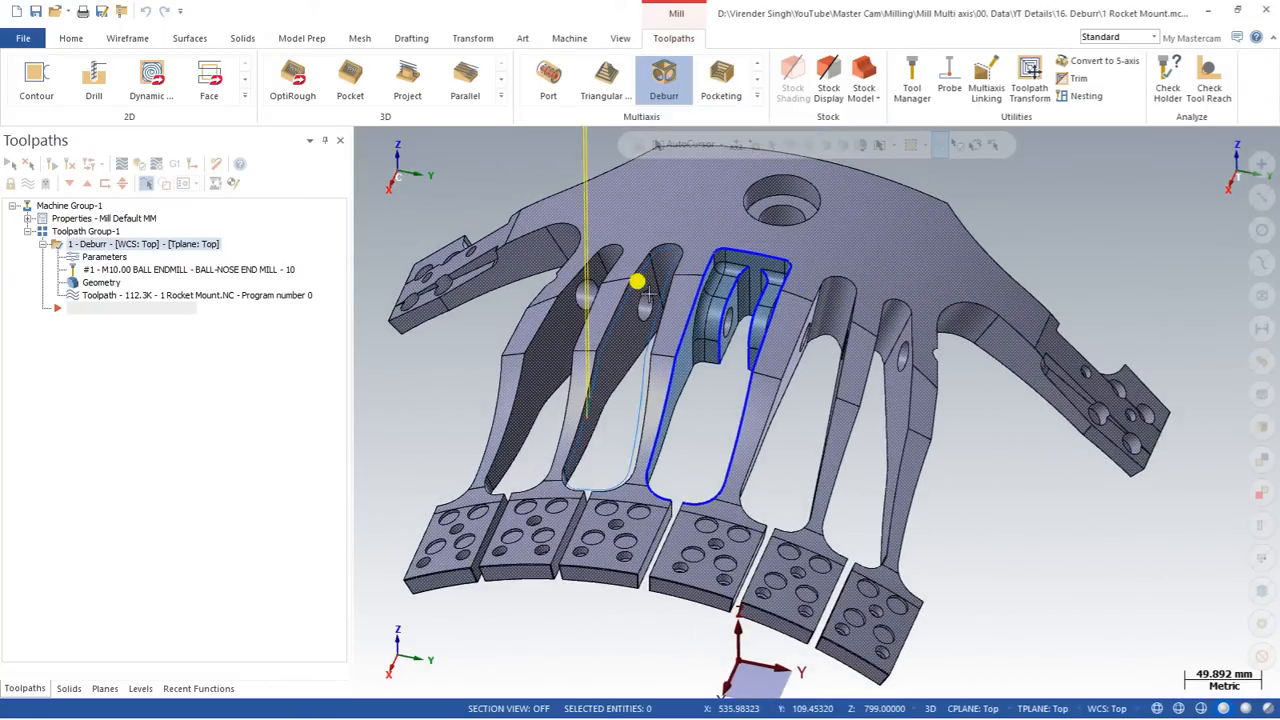
scroll(582, 343, up, 1)
middle_drag(582, 343, 606, 337)
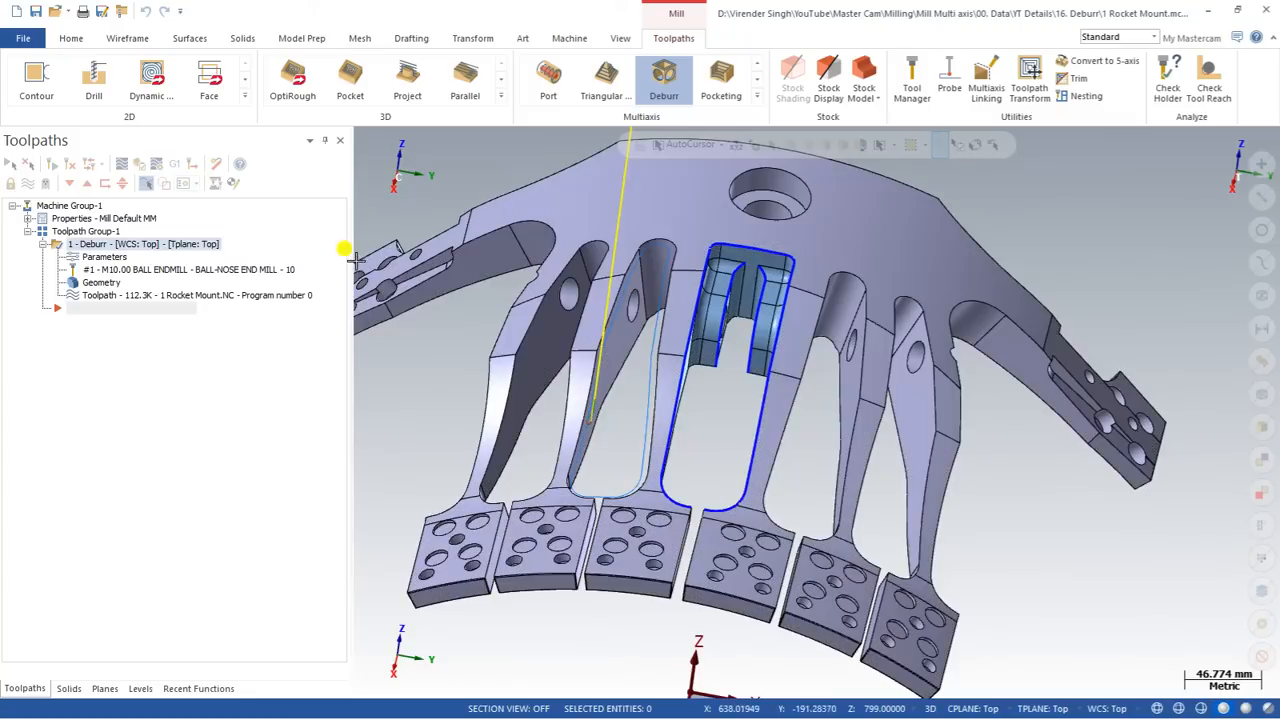
Backplot the Deburr toolpath around the slot between two arms, and close the simulation.
click(126, 164)
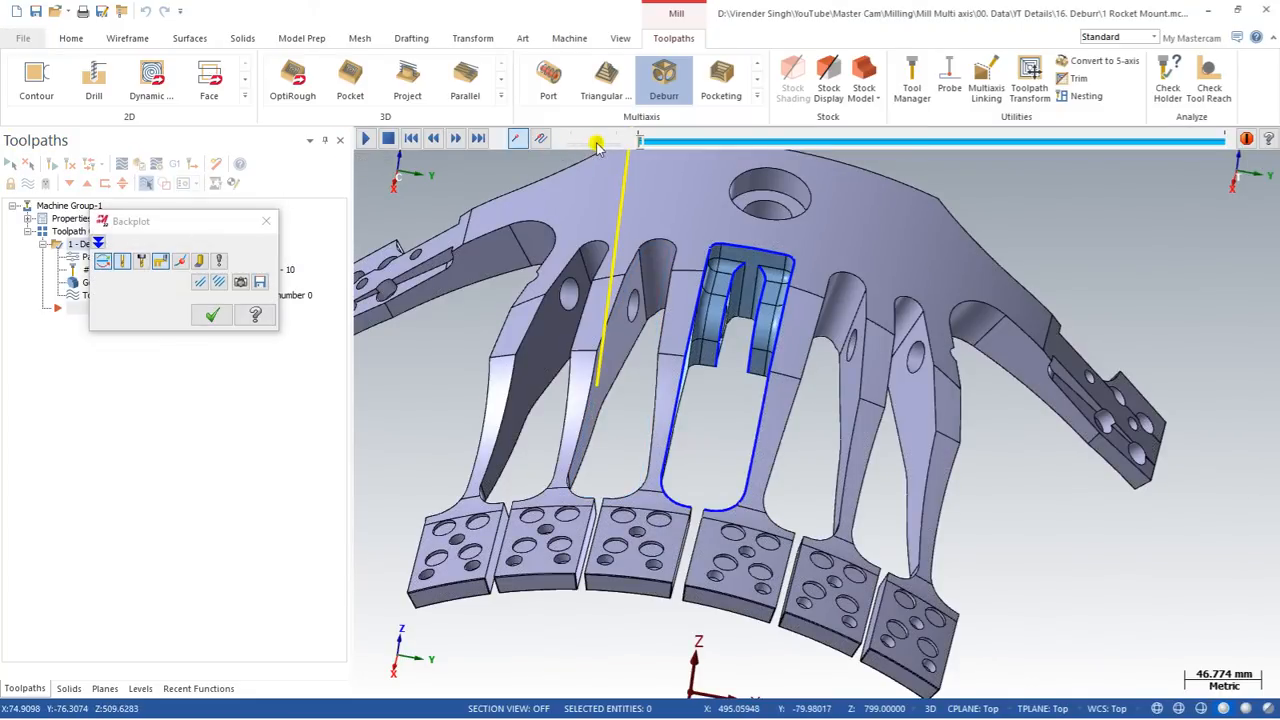
scroll(614, 462, up, 1)
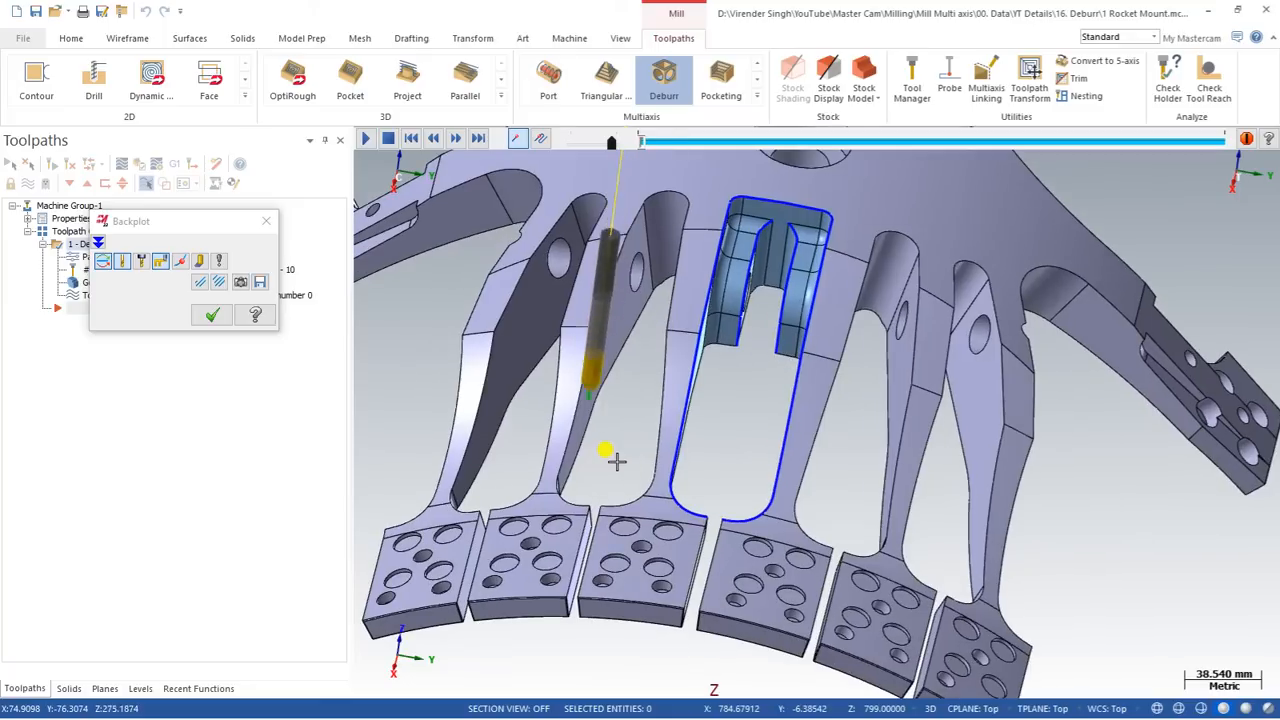
middle_drag(610, 452, 641, 445)
middle_drag(760, 452, 642, 446)
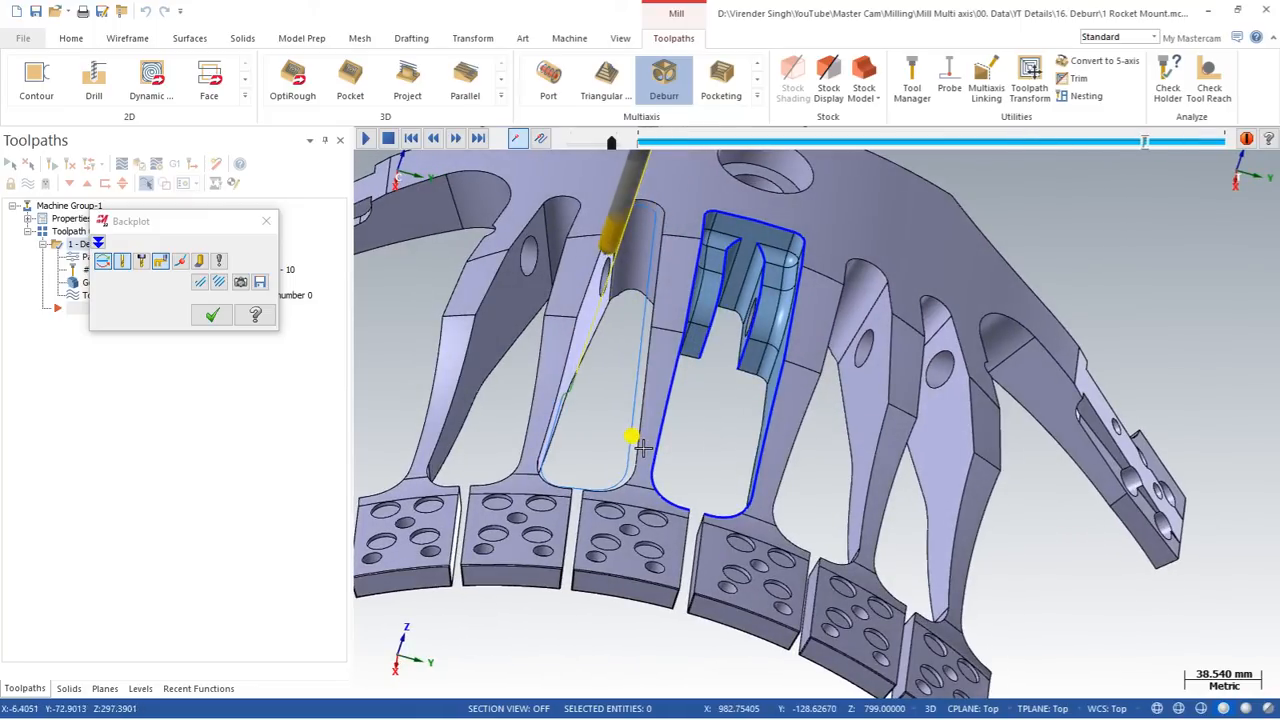
key(Escape)
Reopen the Deburr operation's parameters and set the cut tolerance to 0.1.
click(100, 256)
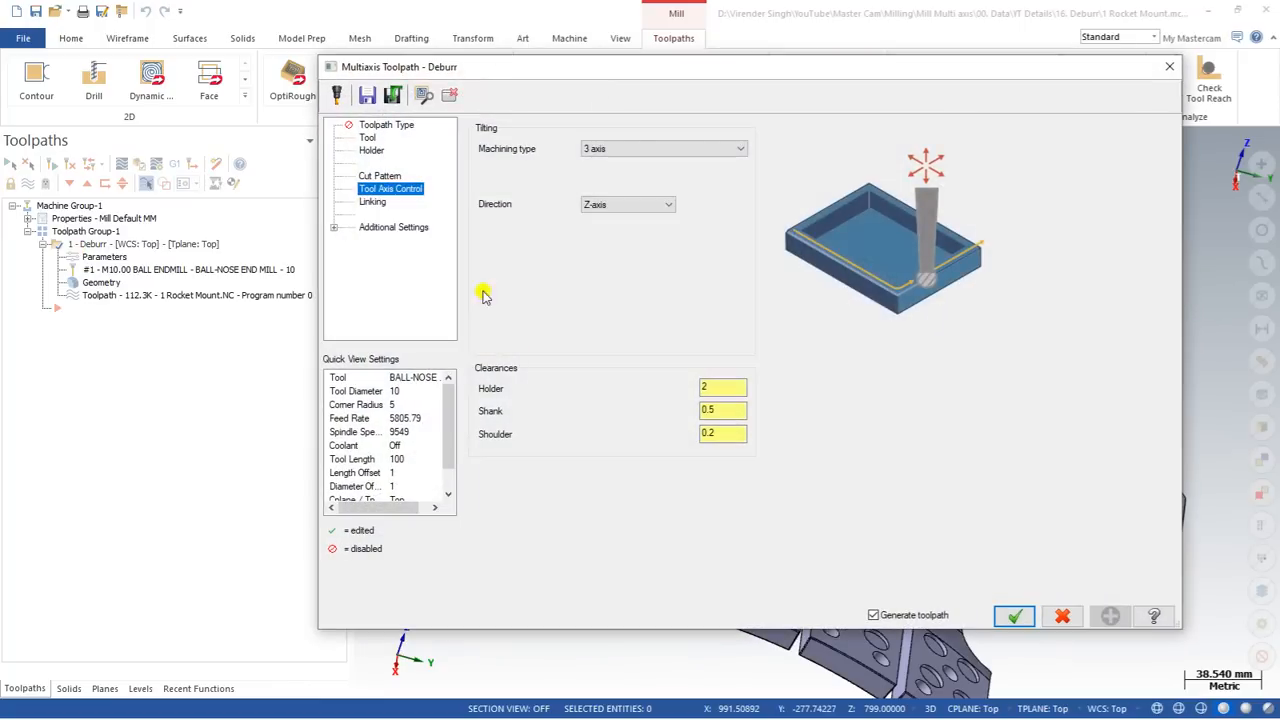
click(380, 176)
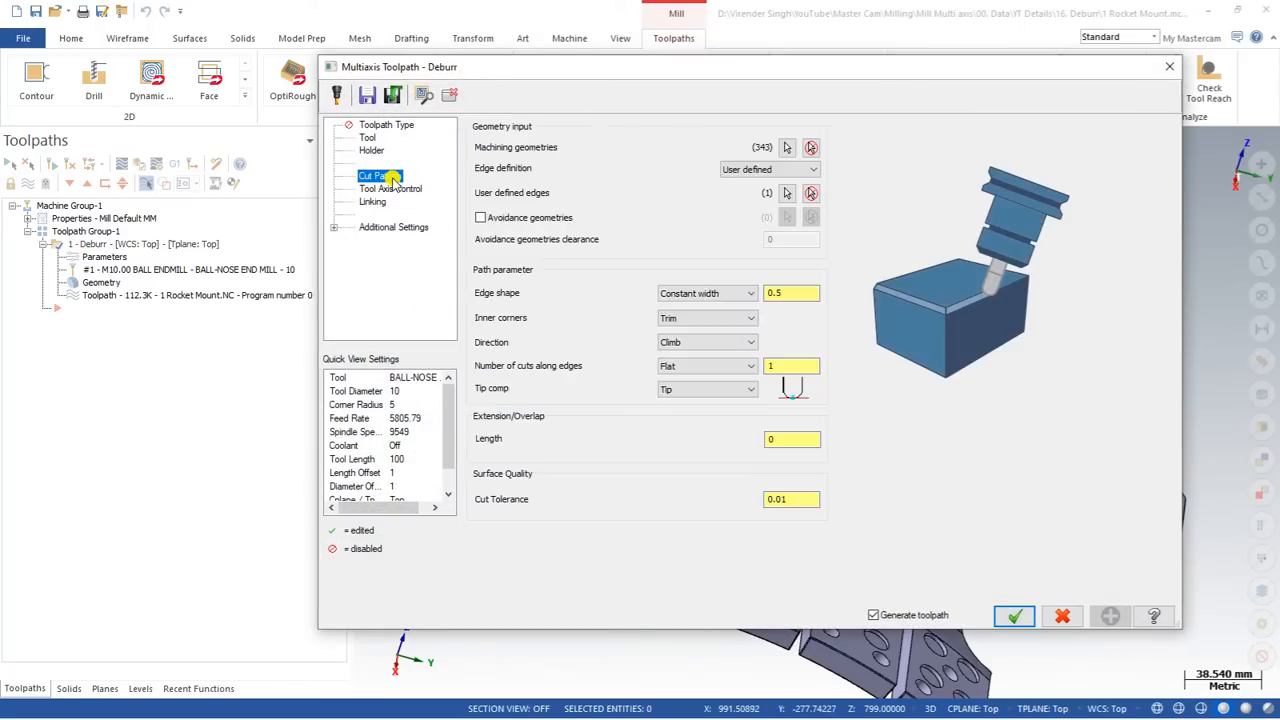
click(795, 291)
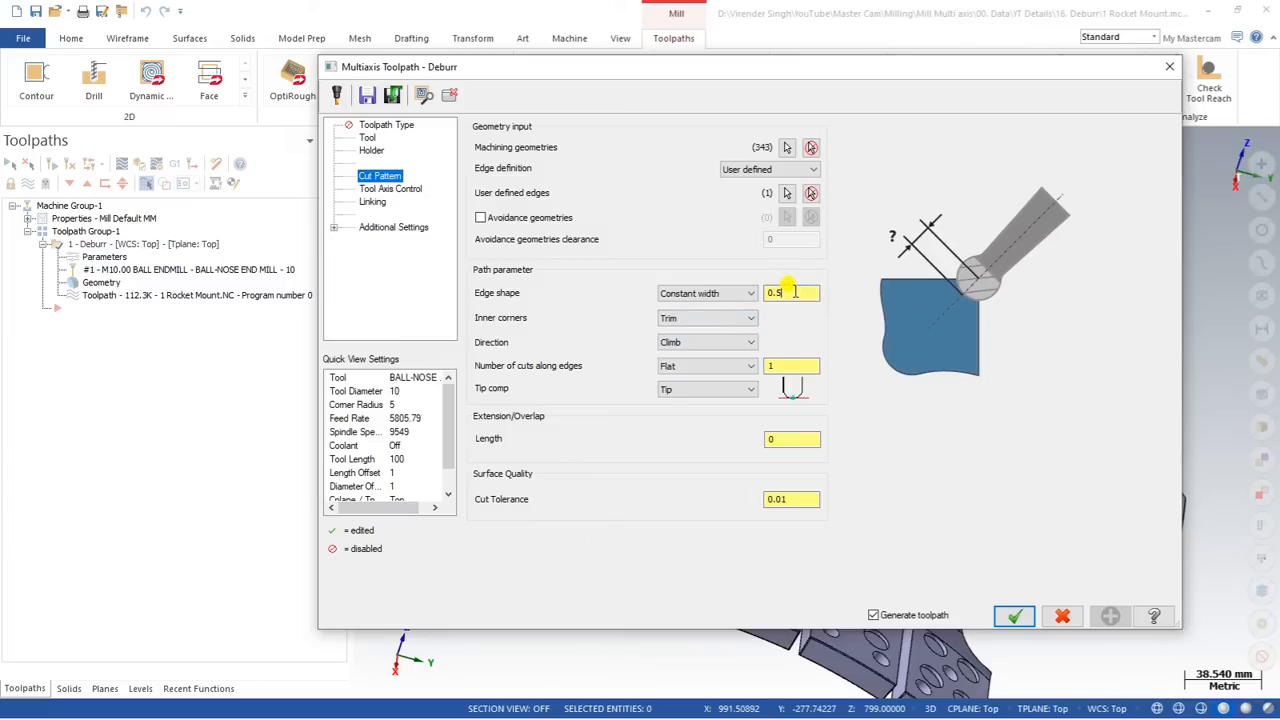
click(800, 495)
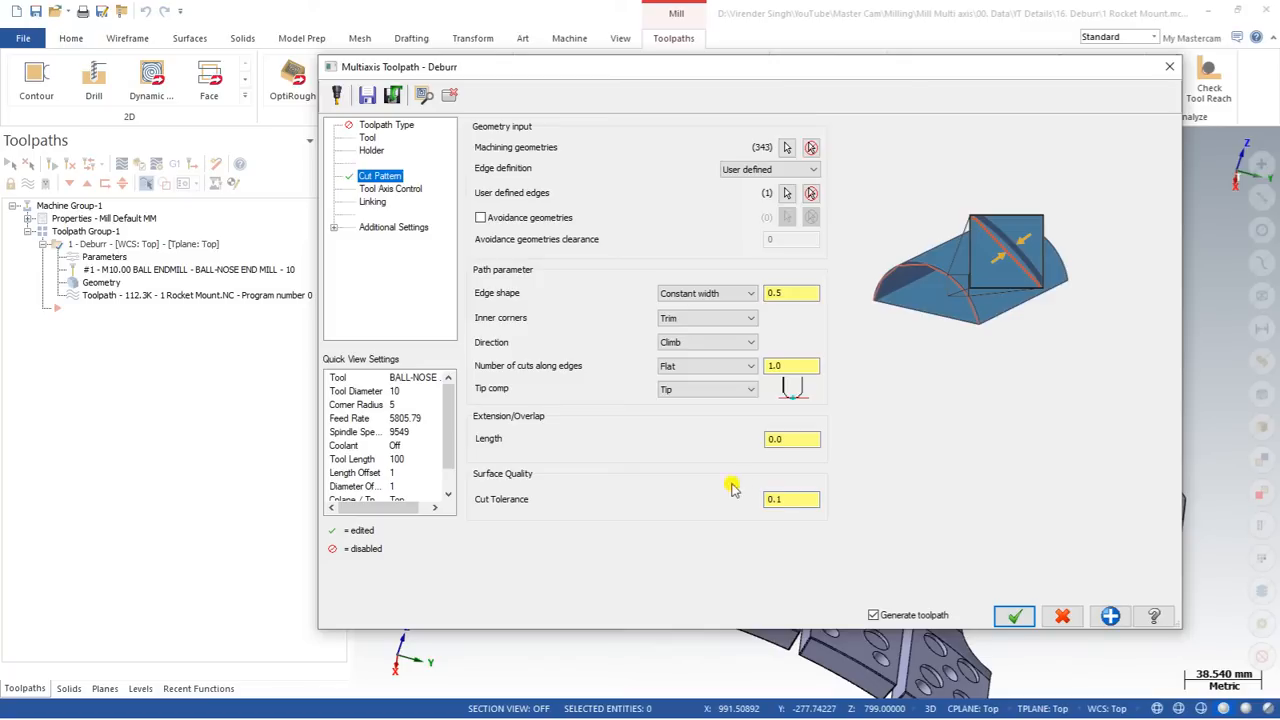
Check the tool axis control settings and the lead in/out radius and minimum radius.
click(409, 189)
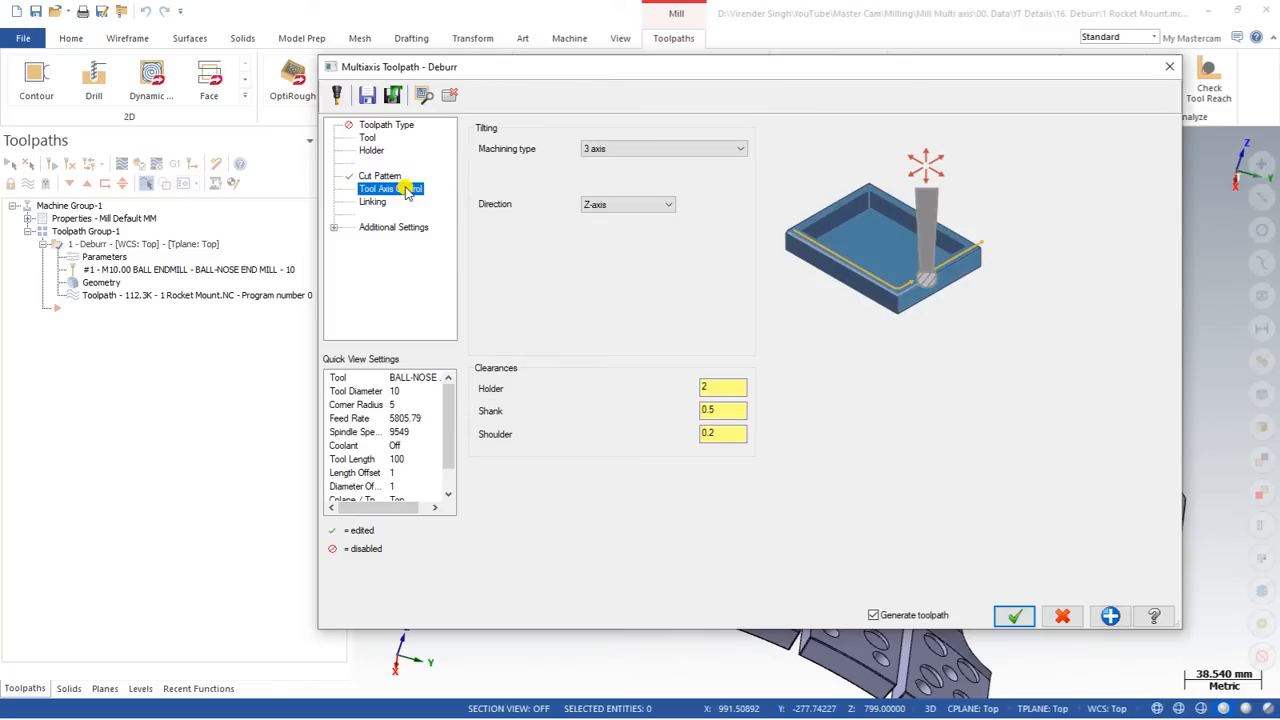
click(368, 205)
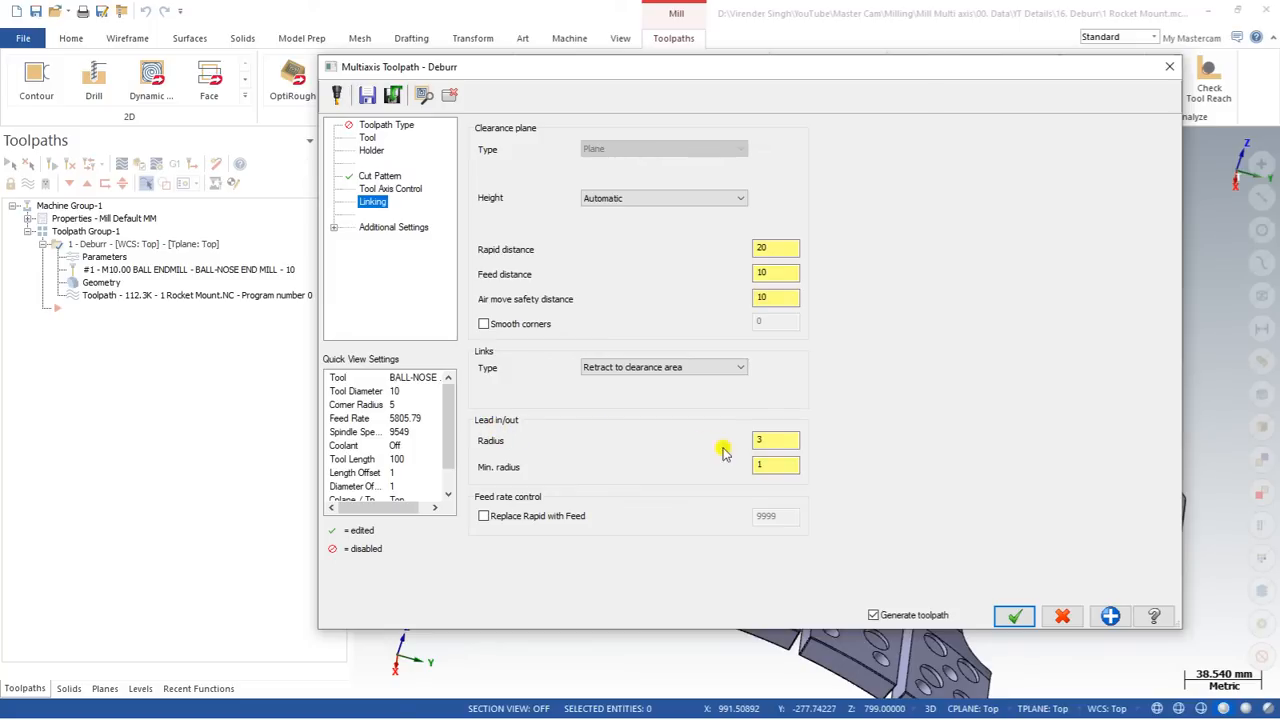
click(764, 439)
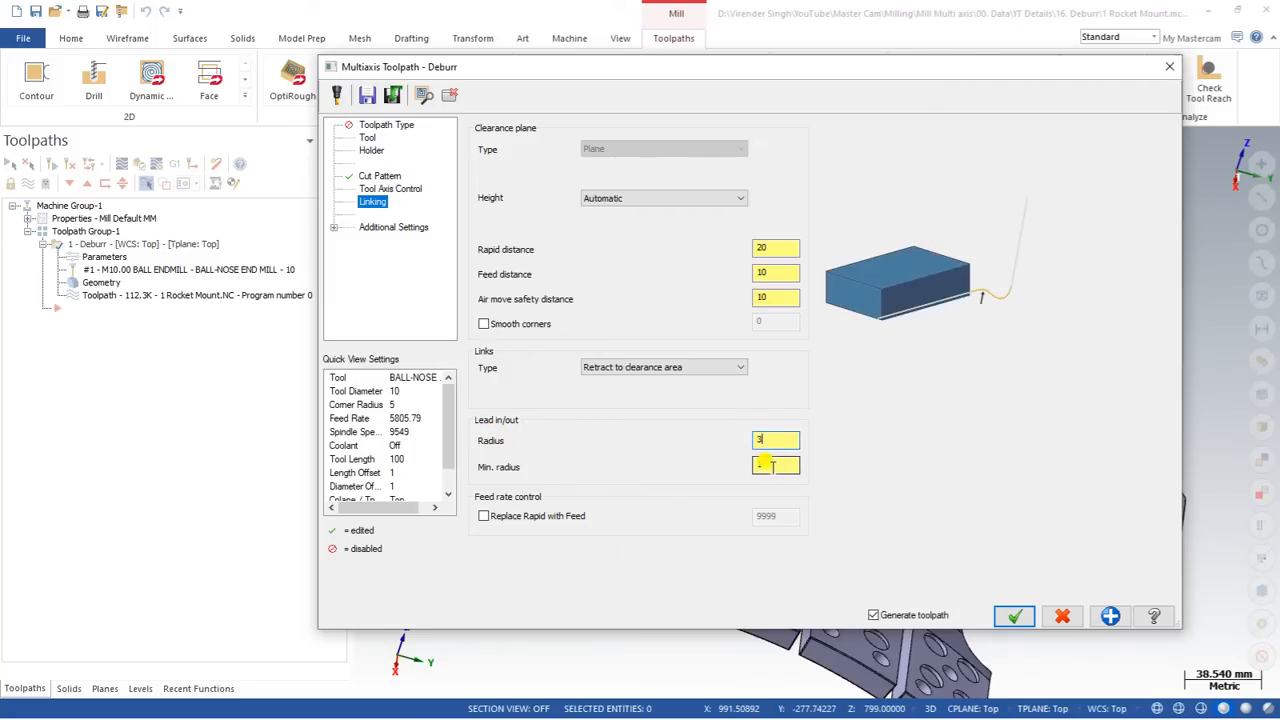
click(764, 465)
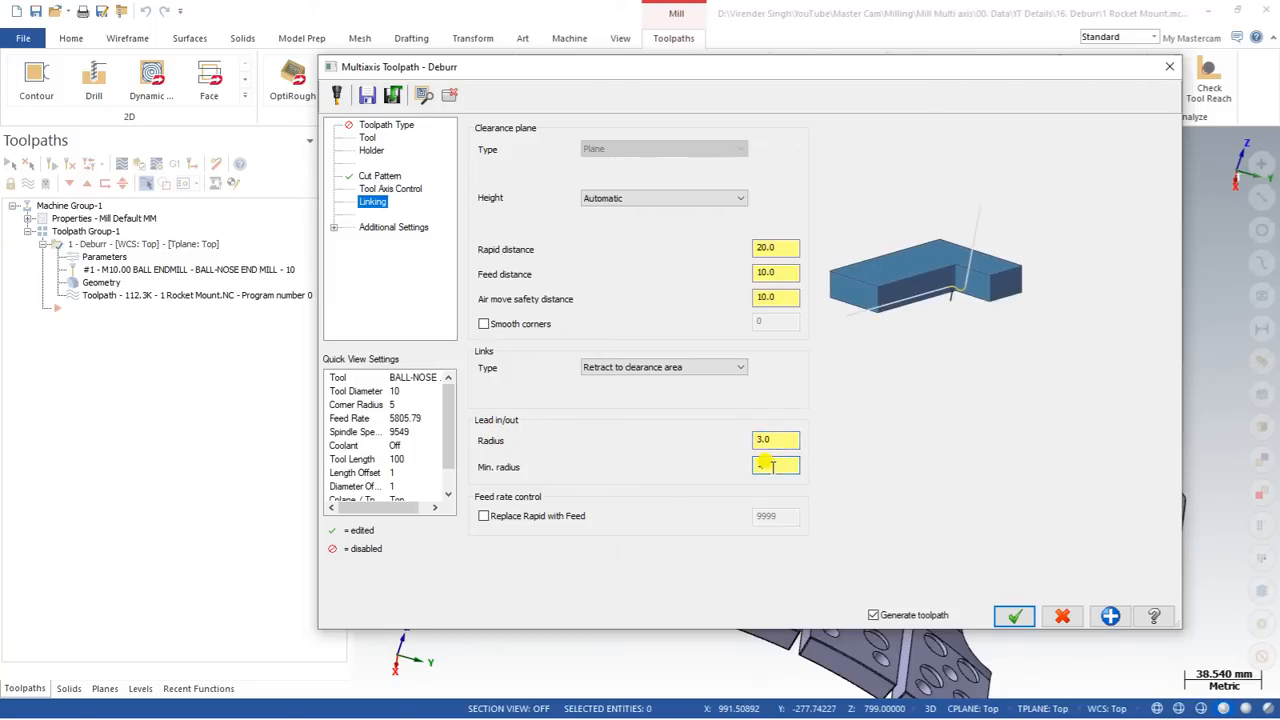
Regenerate the Deburr toolpath with the edited parameters and examine the path around the slot up close.
click(1018, 615)
scroll(720, 455, down, 2)
middle_drag(720, 455, 494, 349)
scroll(645, 500, up, 2)
scroll(583, 283, up, 5)
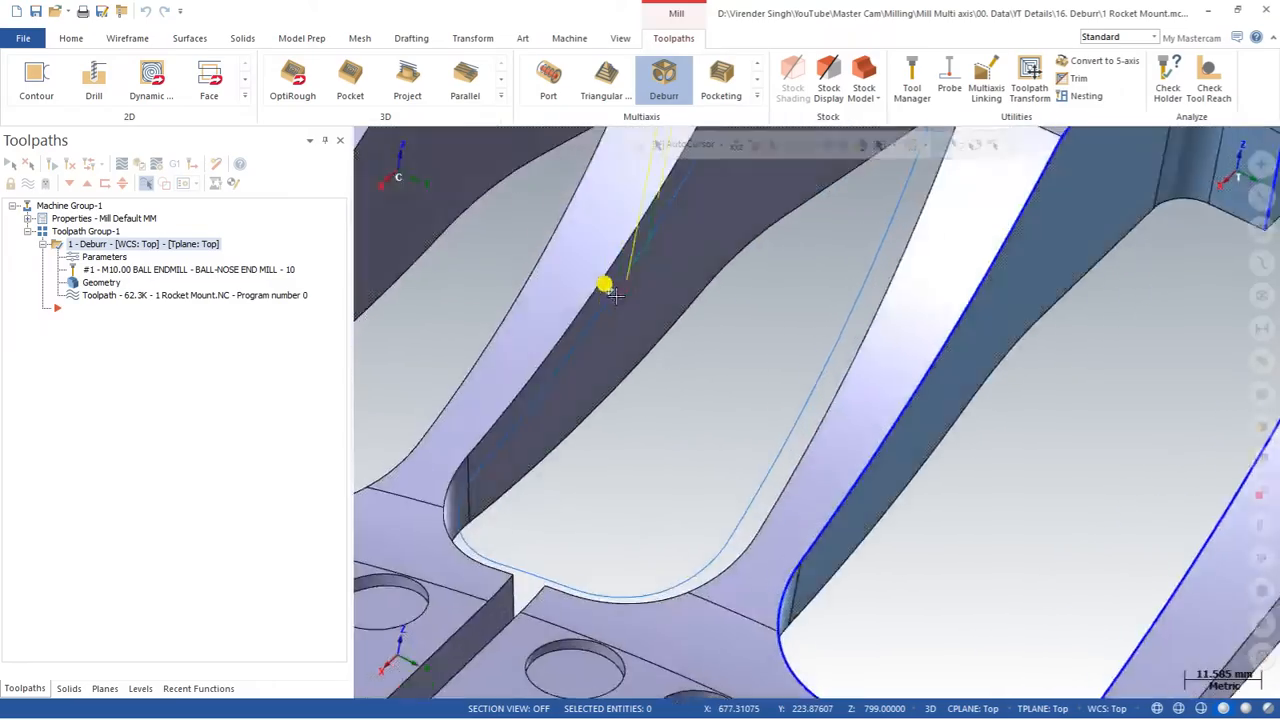
scroll(651, 320, down, 2)
middle_drag(643, 331, 677, 424)
scroll(651, 472, down, 5)
middle_drag(793, 428, 830, 393)
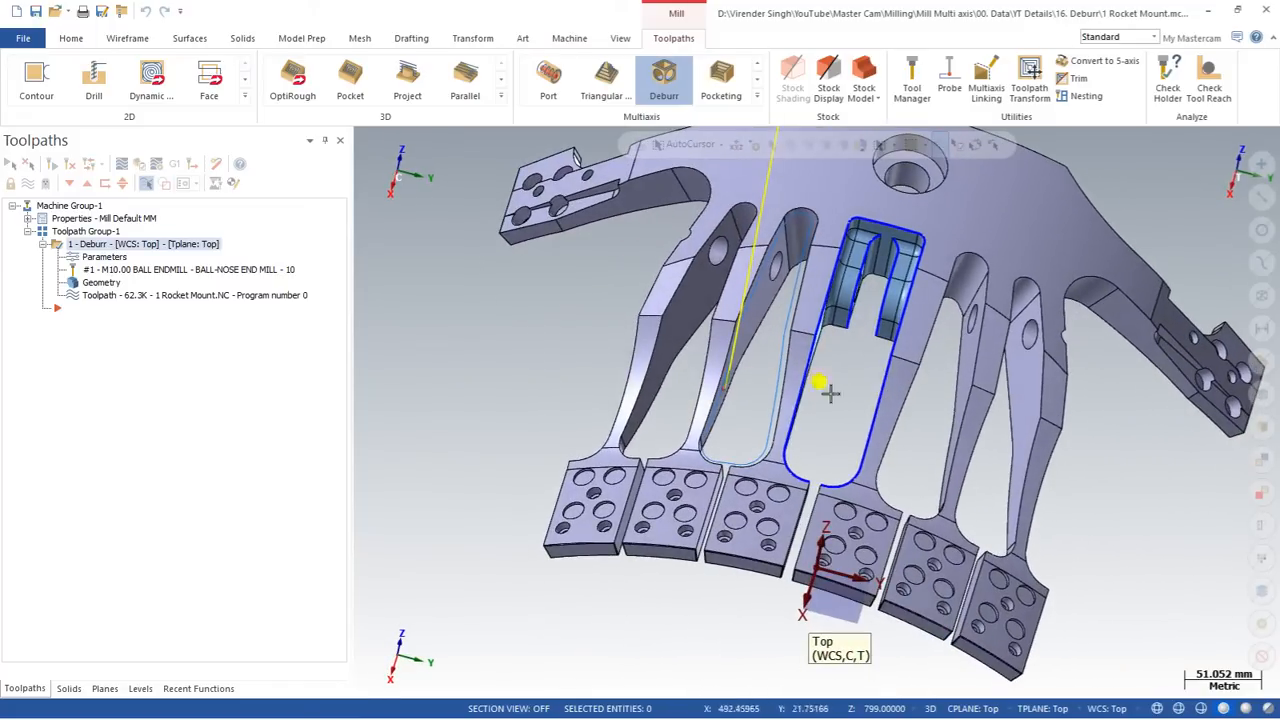
Create a second Deburr toolpath using the 10 mm ball-nose end mill, with the entire mount as machining geometry.
click(665, 85)
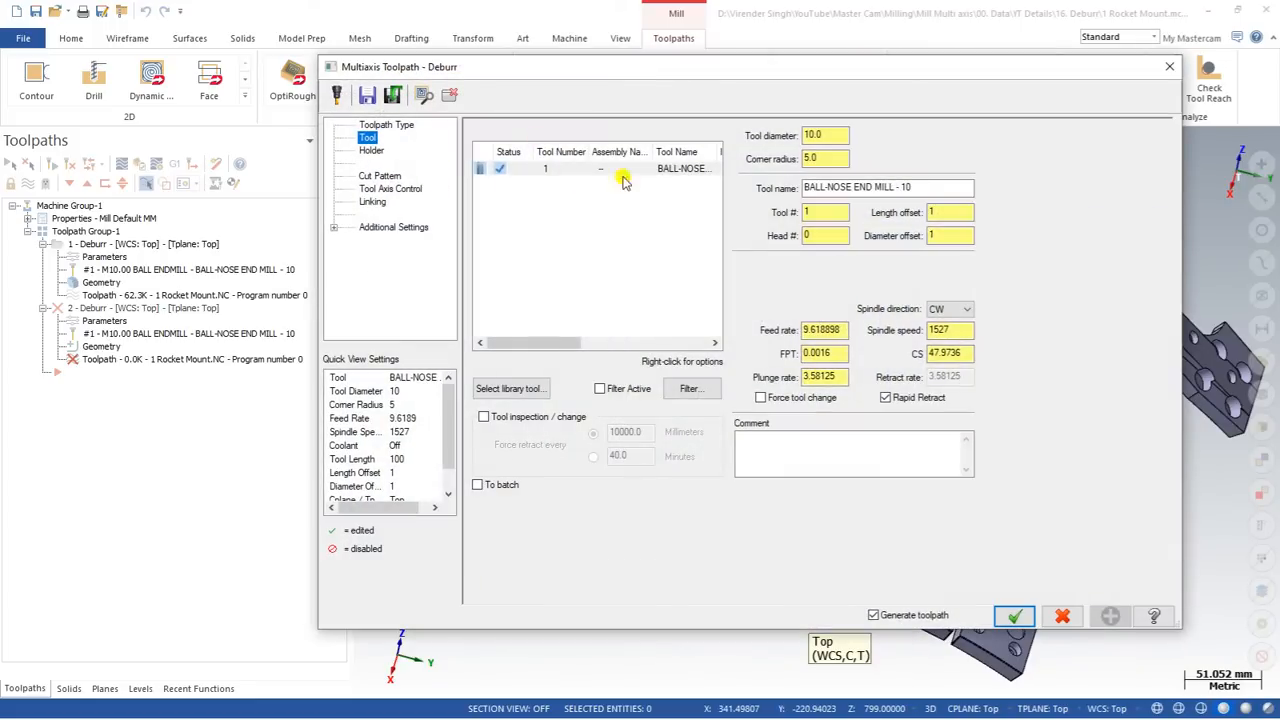
click(585, 170)
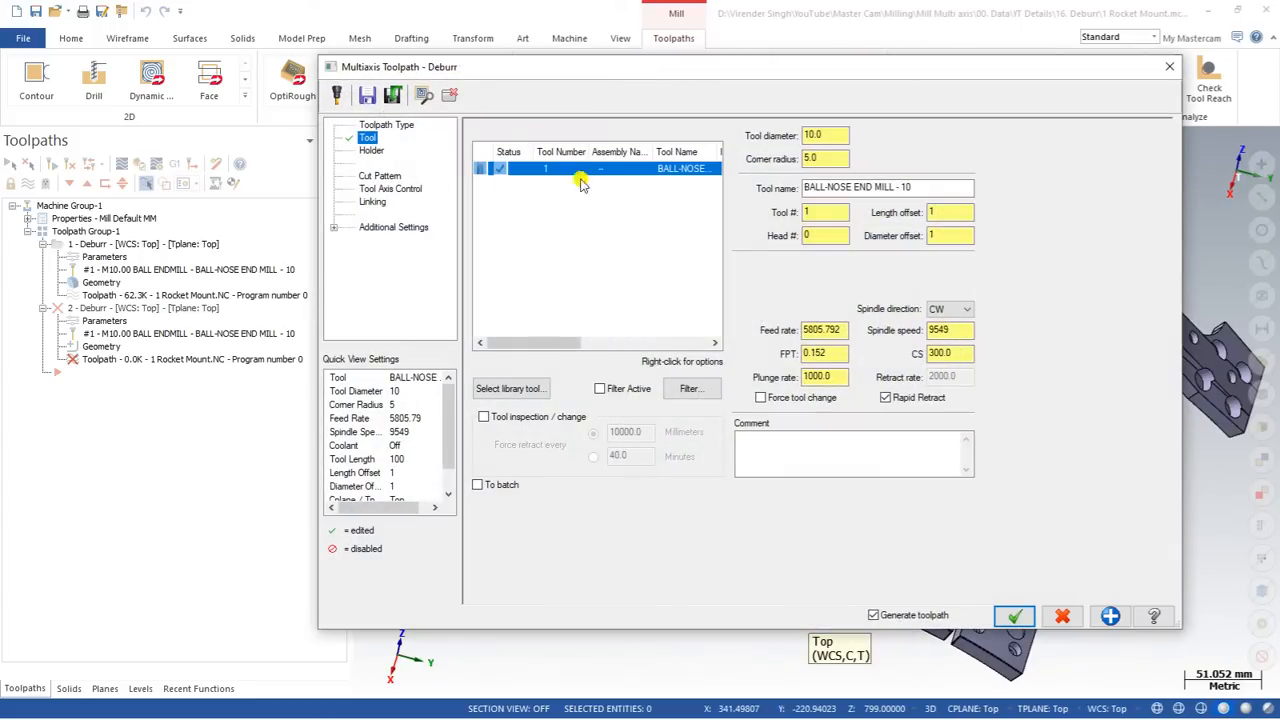
click(380, 176)
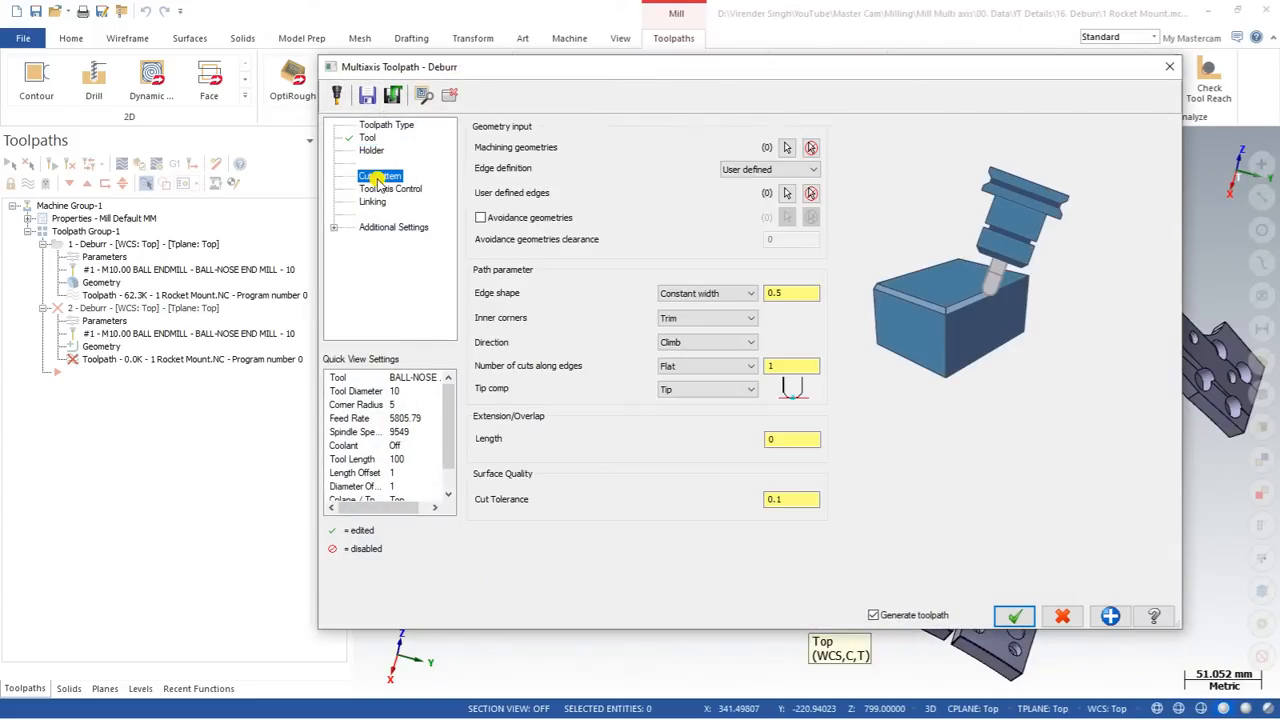
click(786, 147)
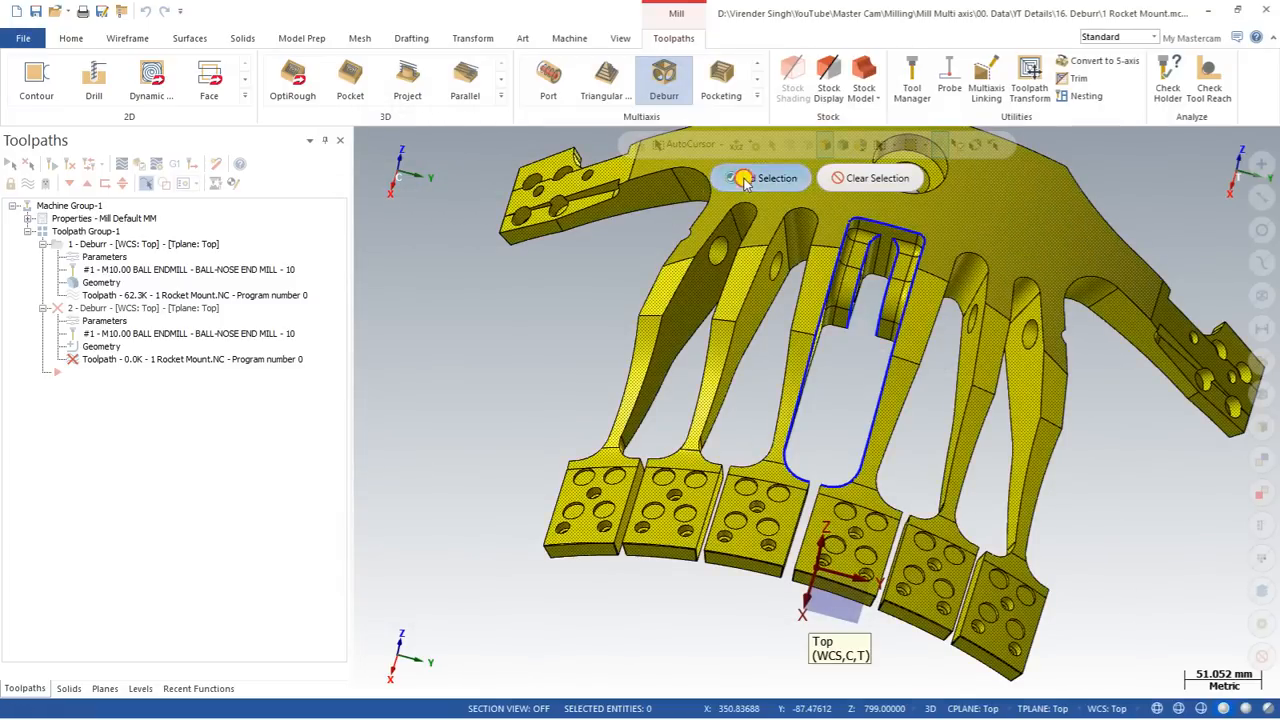
click(745, 180)
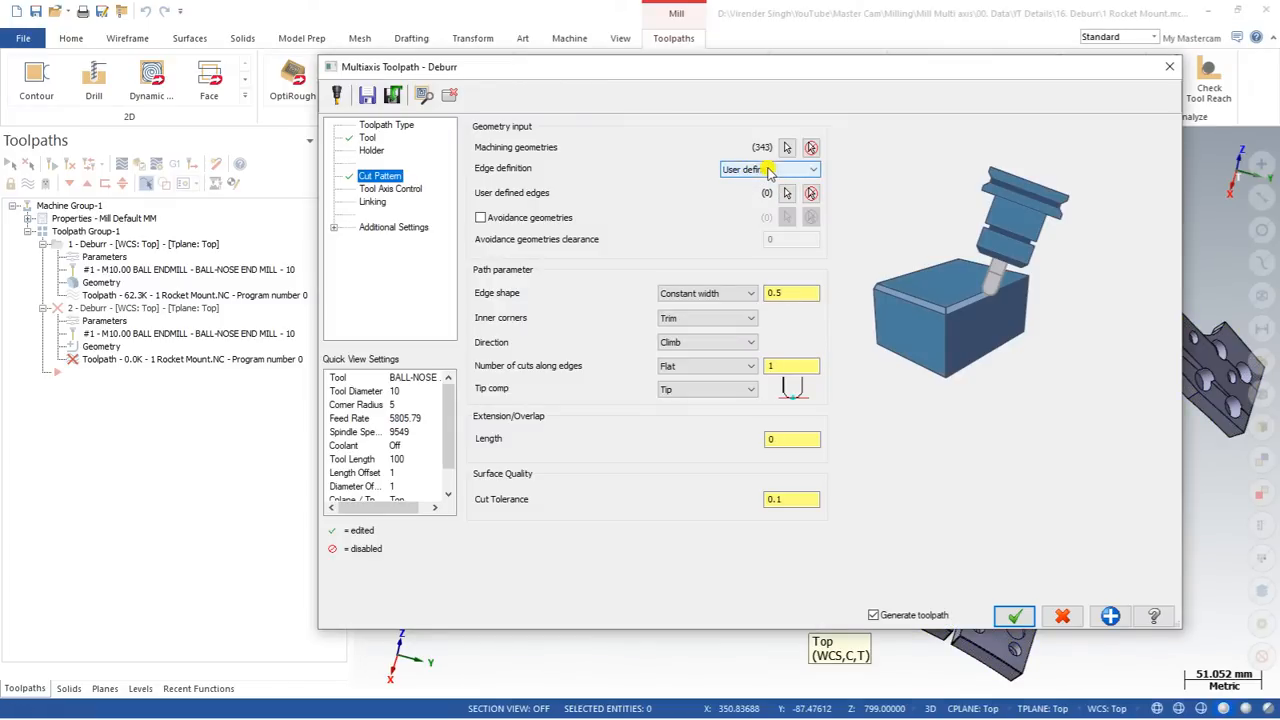
Try the Auto detect edge definition and return it to User defined.
click(772, 172)
click(768, 199)
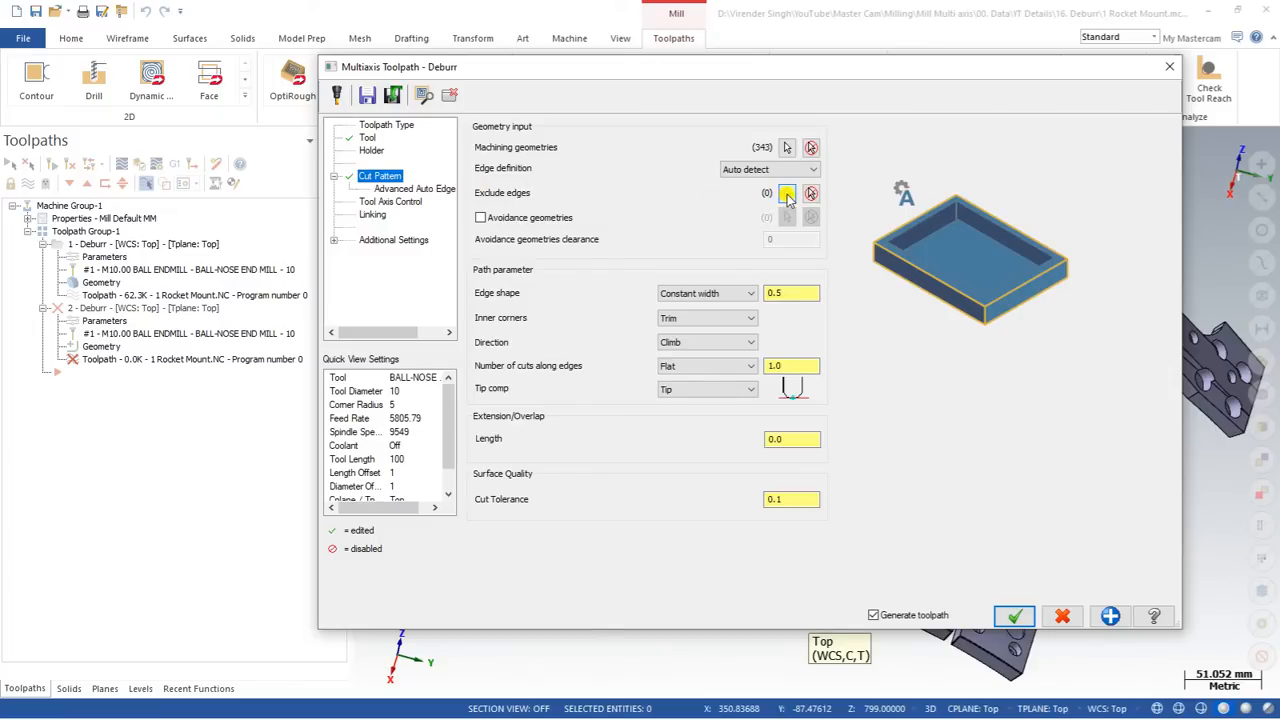
click(788, 172)
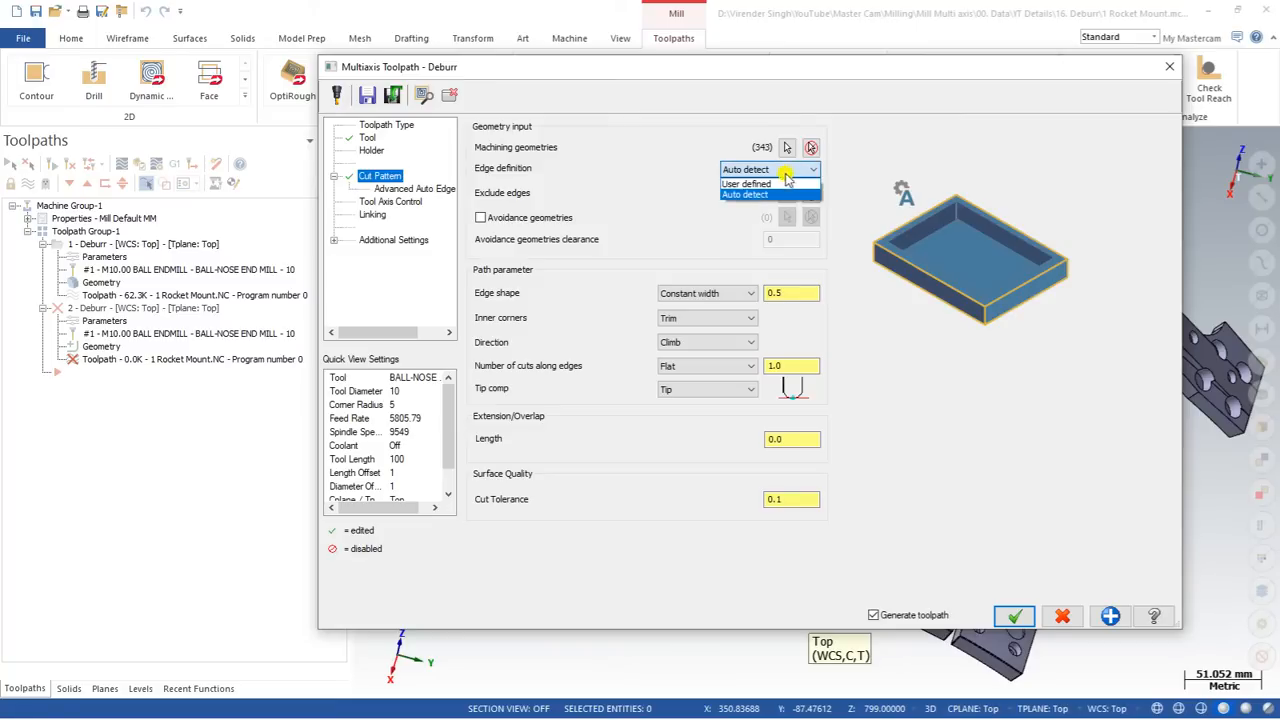
click(758, 183)
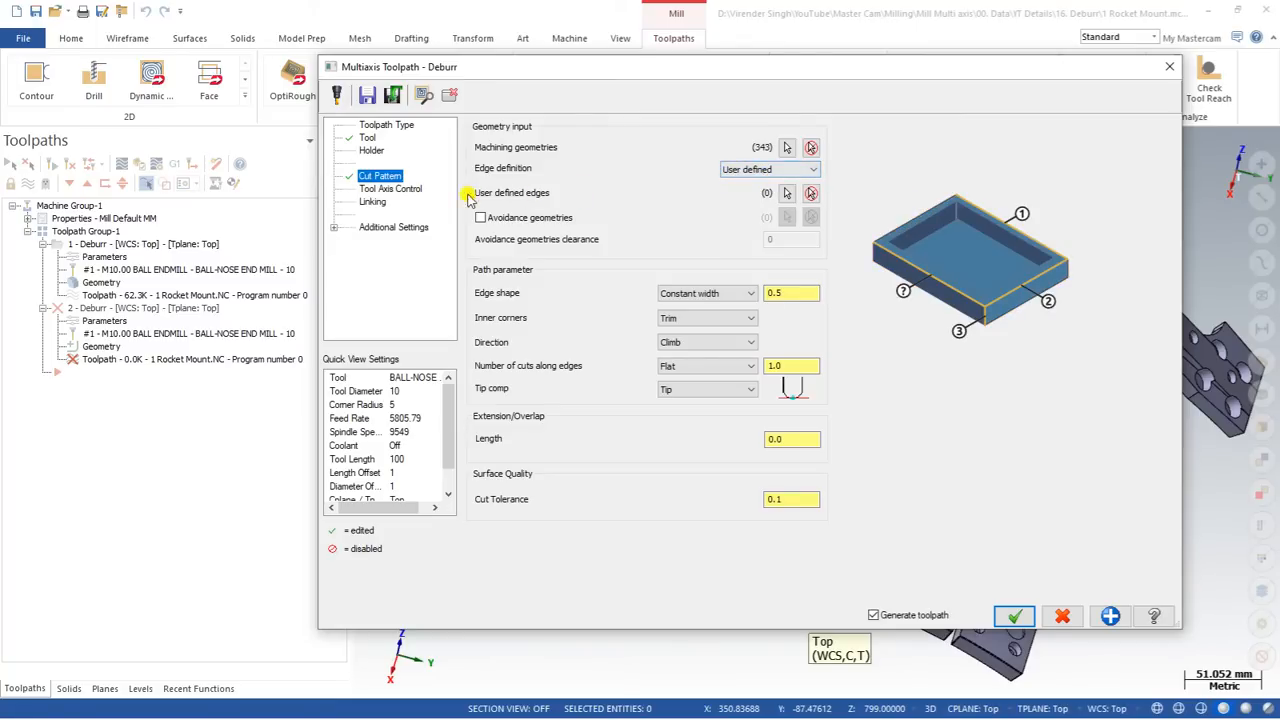
Choose the edge loop around the side arm's end face as the user-defined edges of the second Deburr toolpath.
click(787, 193)
middle_drag(791, 331, 832, 288)
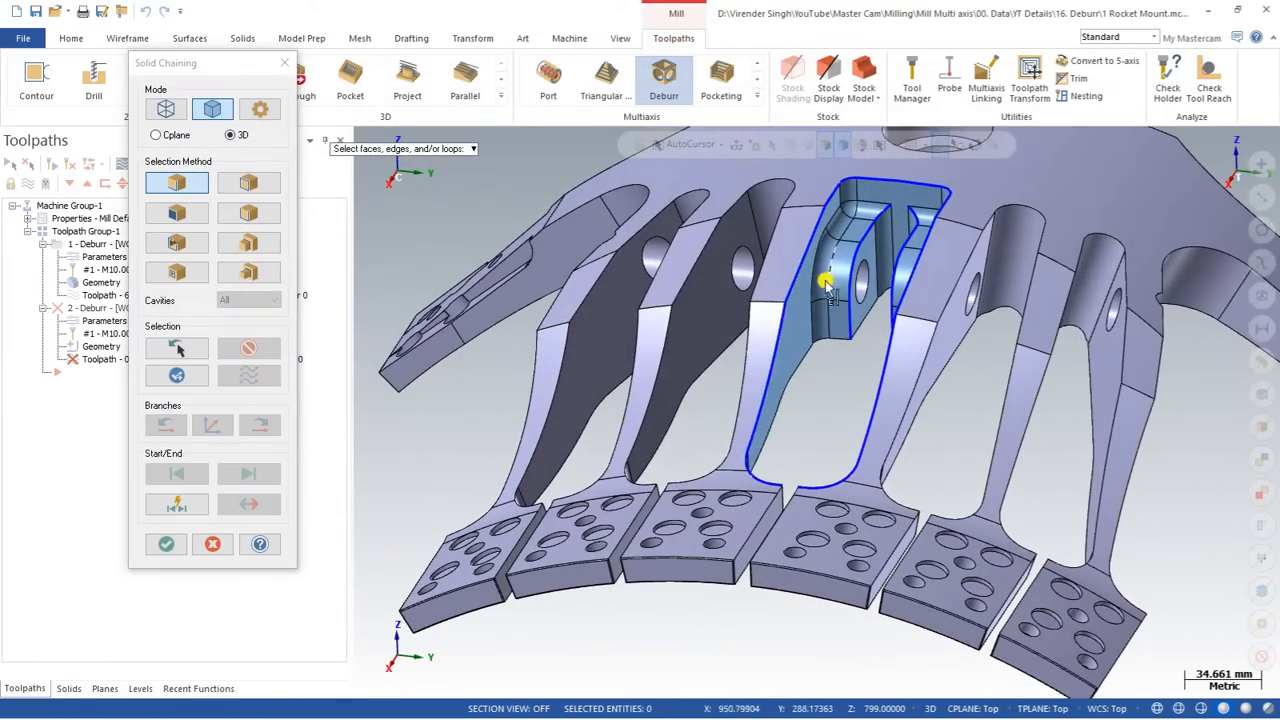
middle_drag(752, 430, 805, 316)
scroll(529, 380, up, 3)
scroll(517, 371, up, 1)
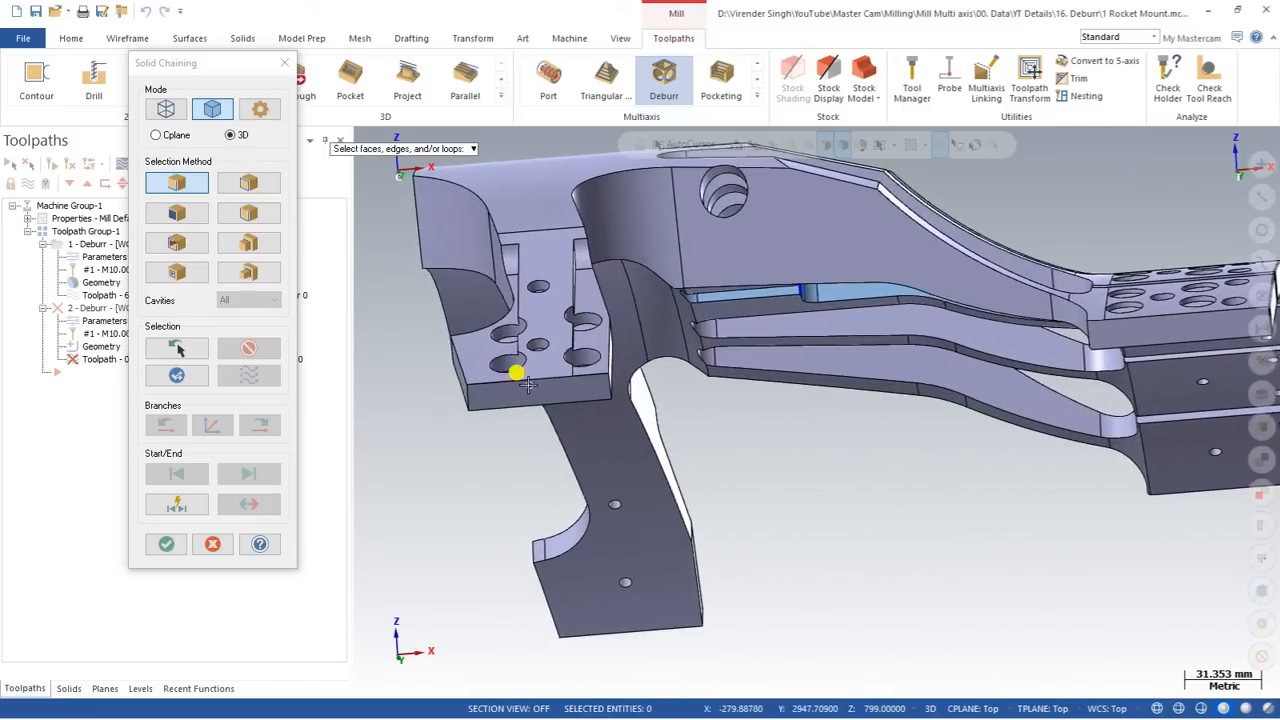
scroll(506, 343, up, 2)
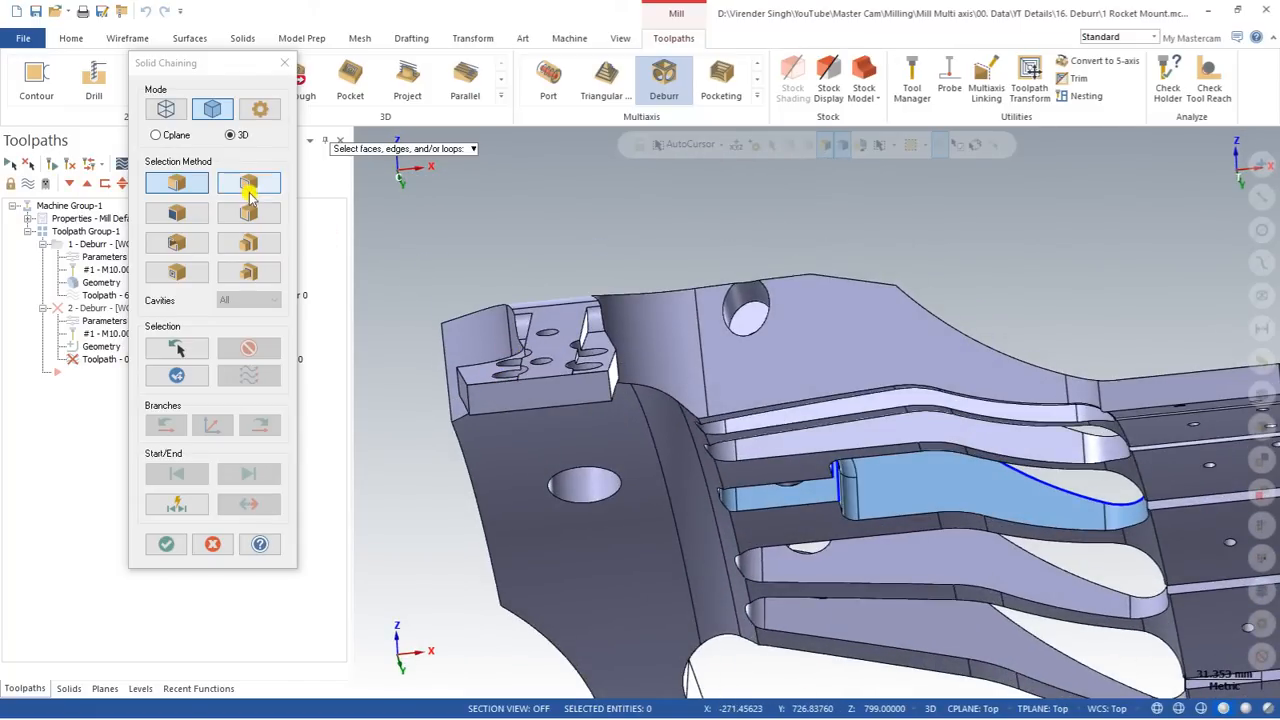
click(182, 213)
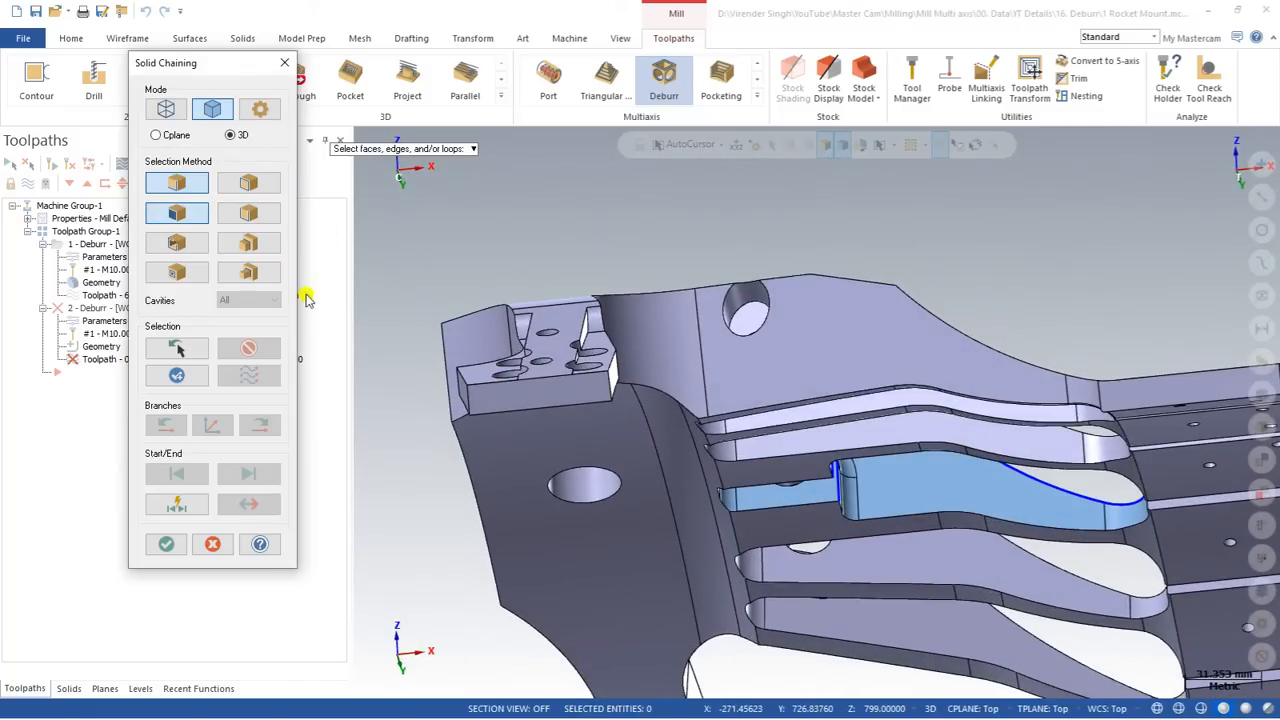
click(521, 395)
middle_drag(528, 363, 455, 416)
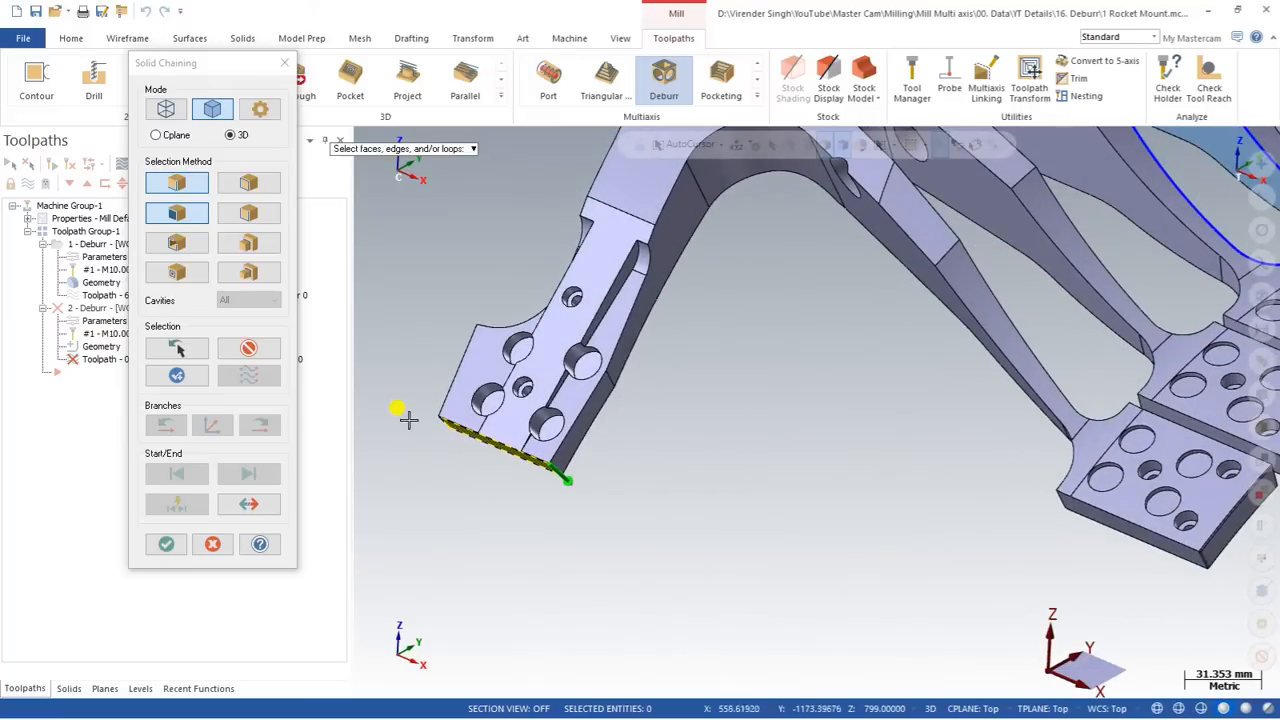
click(166, 543)
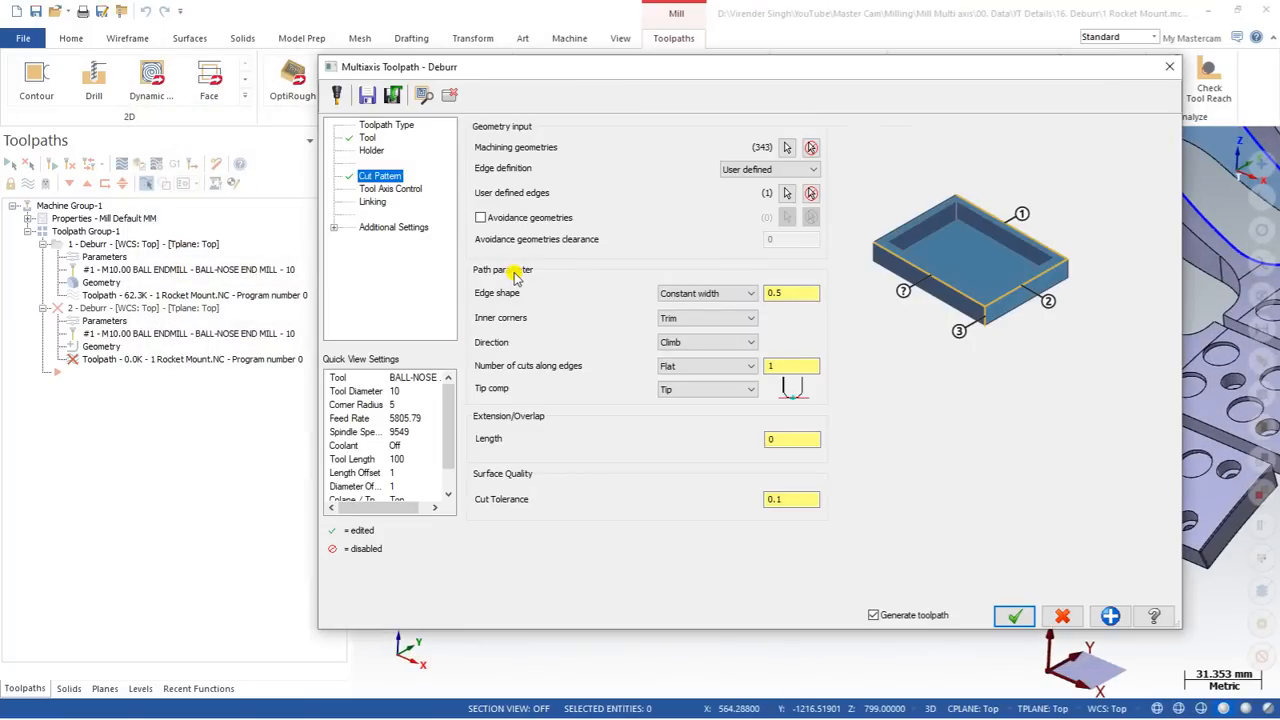
Set the second Deburr toolpath's machining type to 3+2 axis and generate the toolpath.
click(403, 190)
click(631, 151)
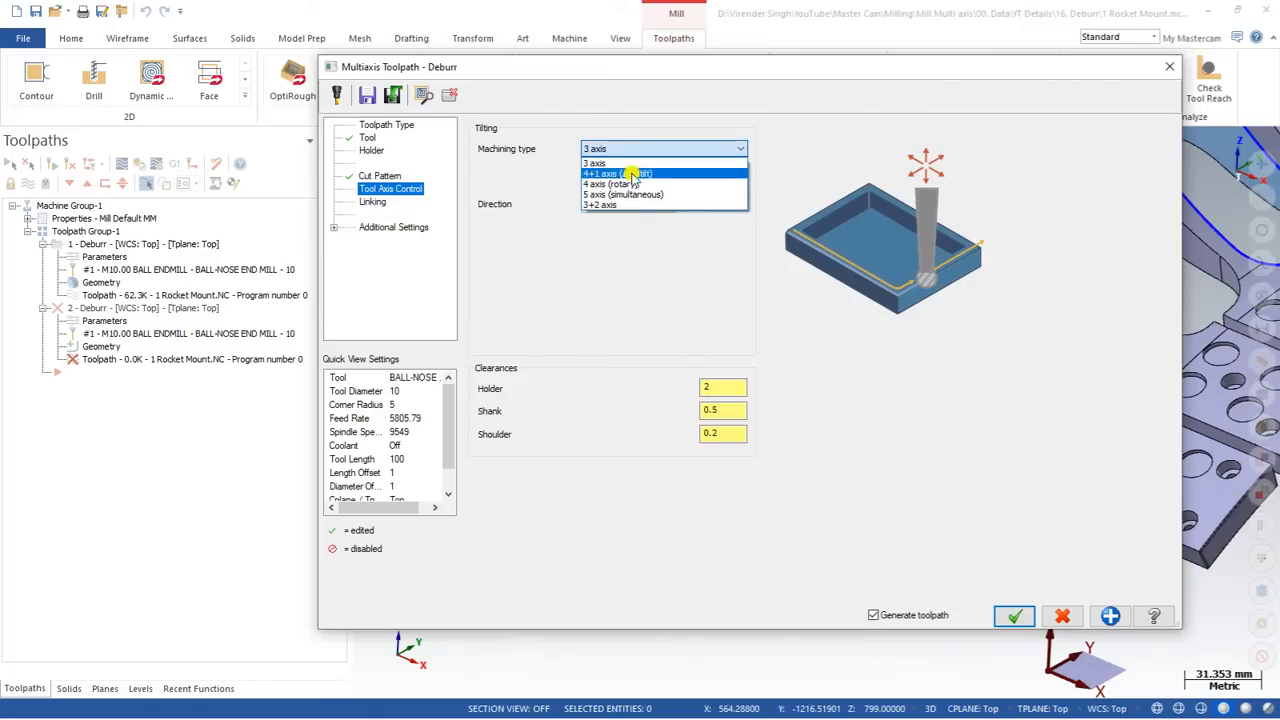
click(621, 206)
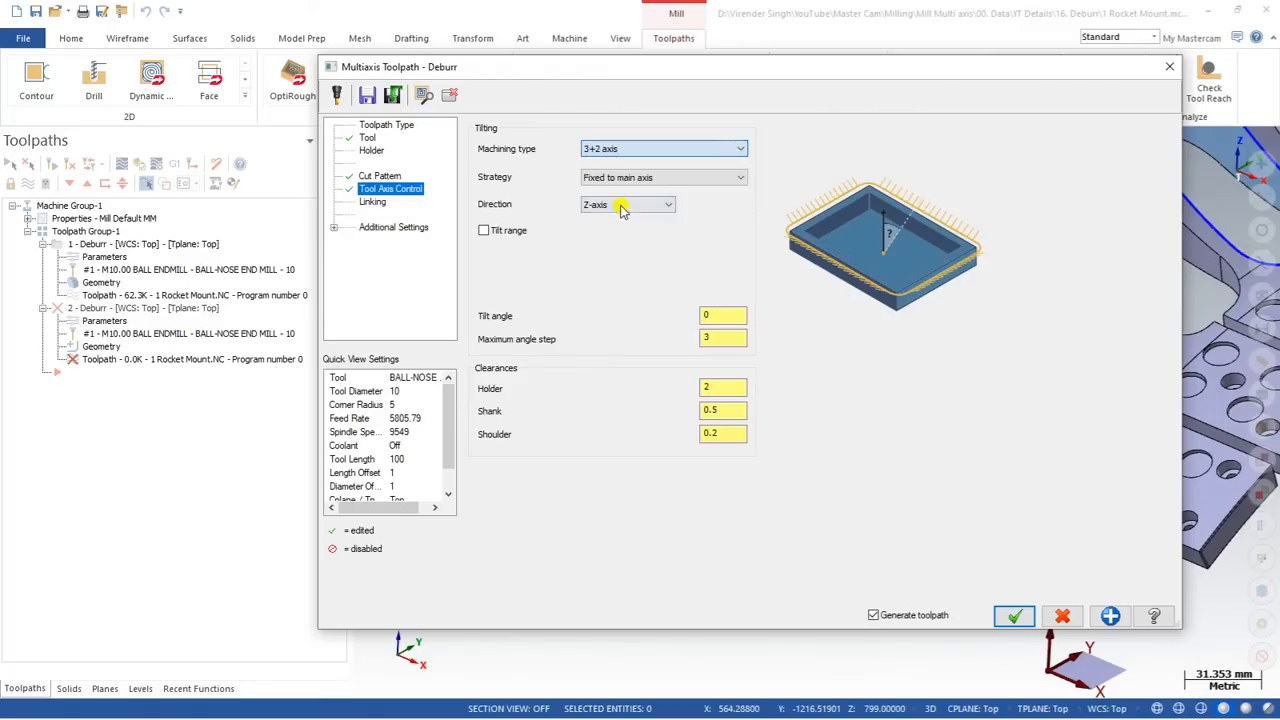
click(1014, 615)
Backplot the second Deburr toolpath and inspect the tool's approach to the side arm's end face.
middle_drag(797, 383, 565, 362)
click(140, 166)
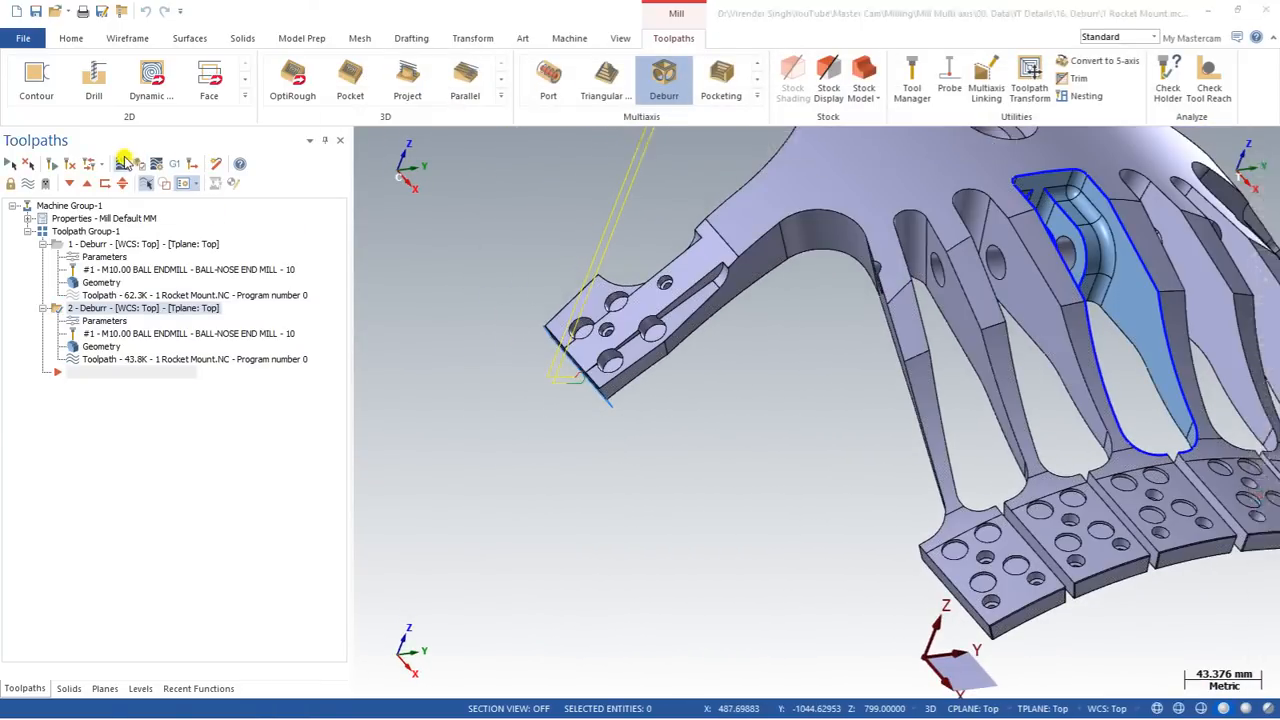
click(362, 141)
scroll(510, 323, down, 4)
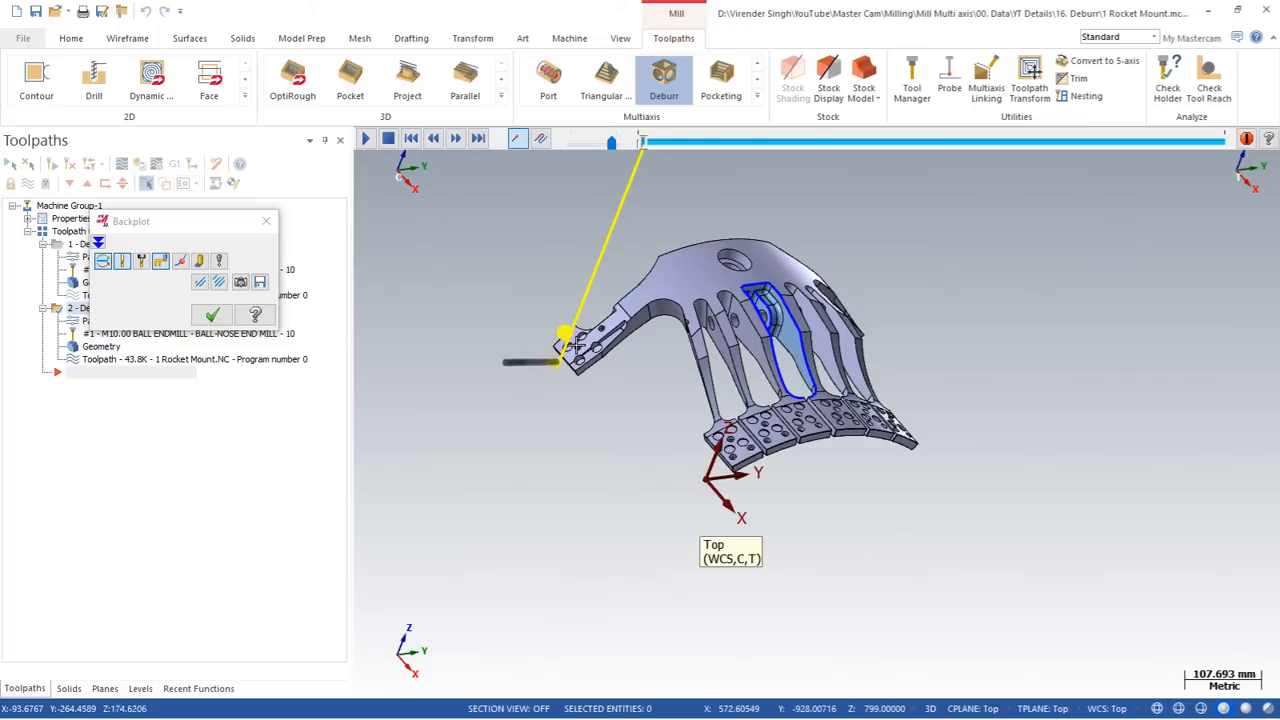
middle_drag(578, 343, 551, 343)
scroll(521, 383, up, 3)
key(Escape)
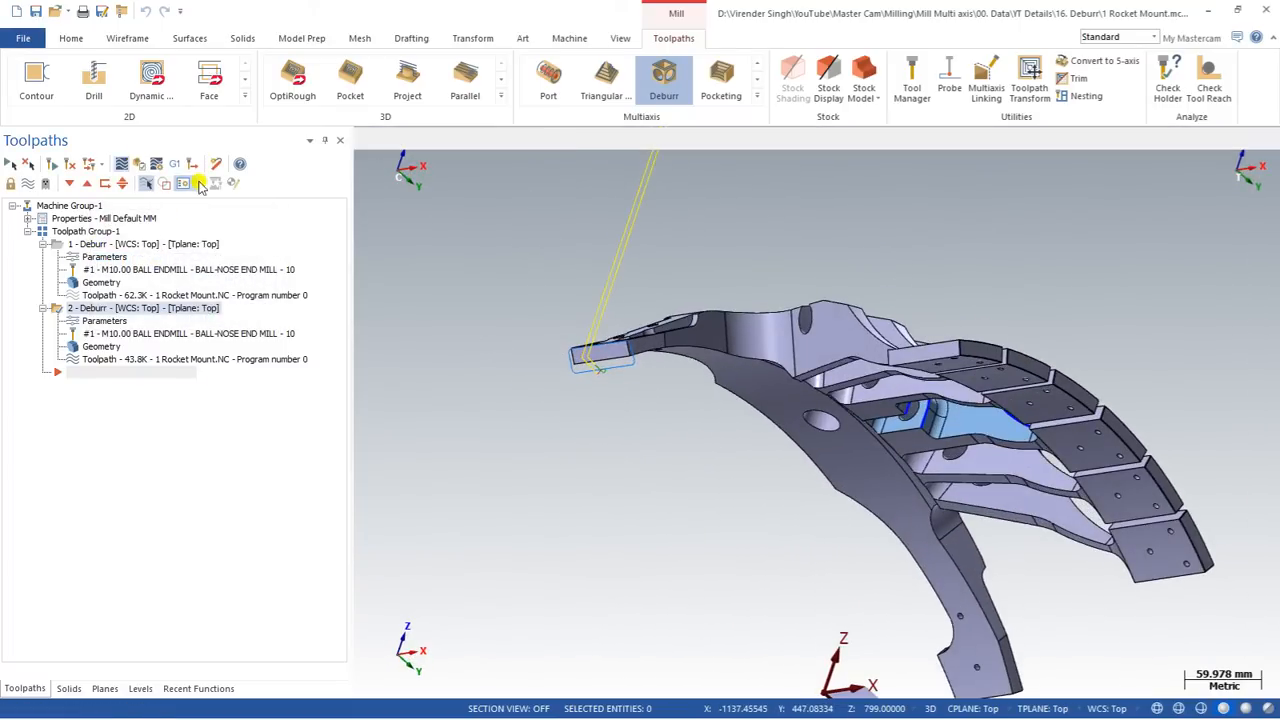
Replay the second Deburr toolpath's backplot at varying speeds to examine the tool orientation around the end face.
click(199, 183)
click(583, 143)
click(366, 140)
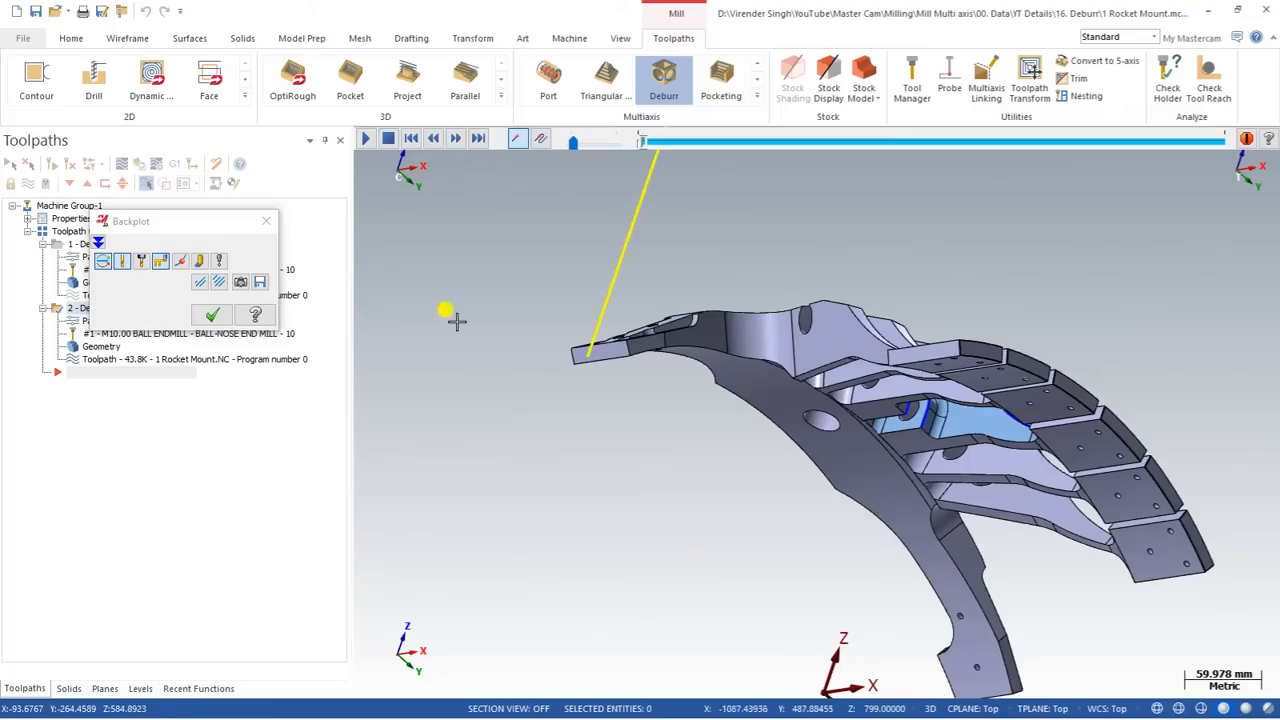
scroll(571, 457, down, 3)
click(568, 143)
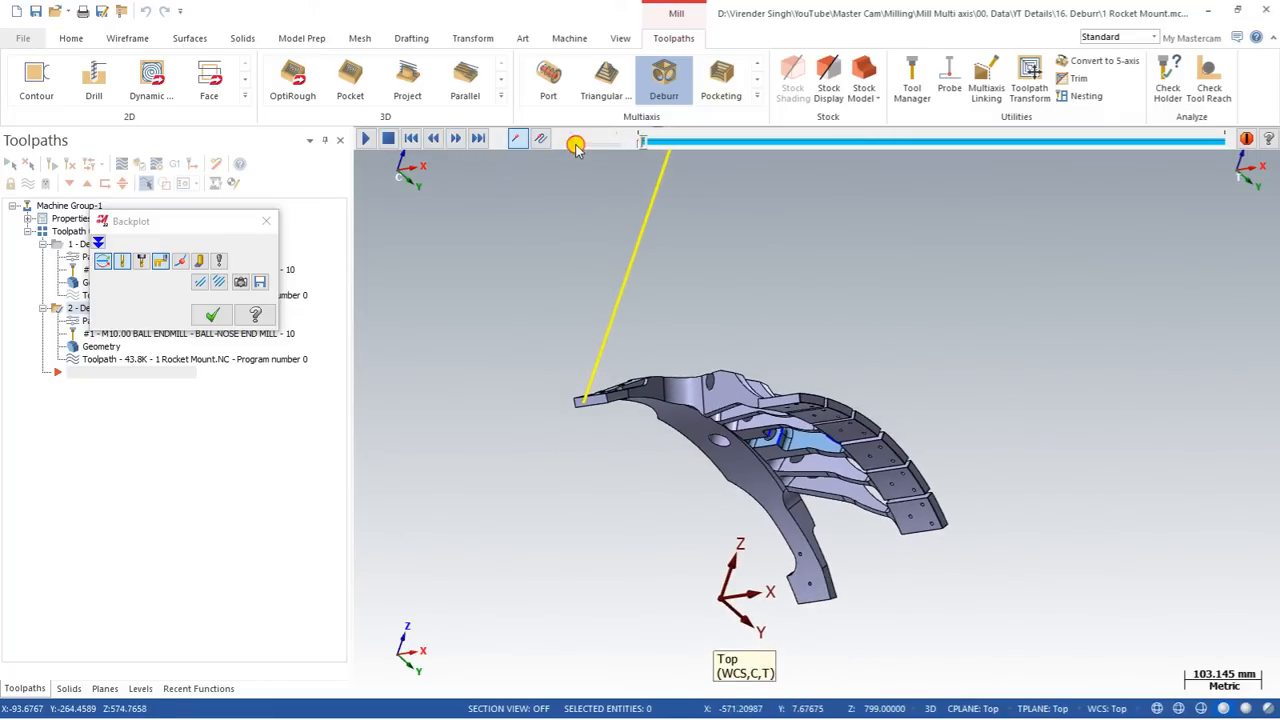
click(586, 142)
drag(591, 143, 601, 142)
scroll(582, 443, up, 2)
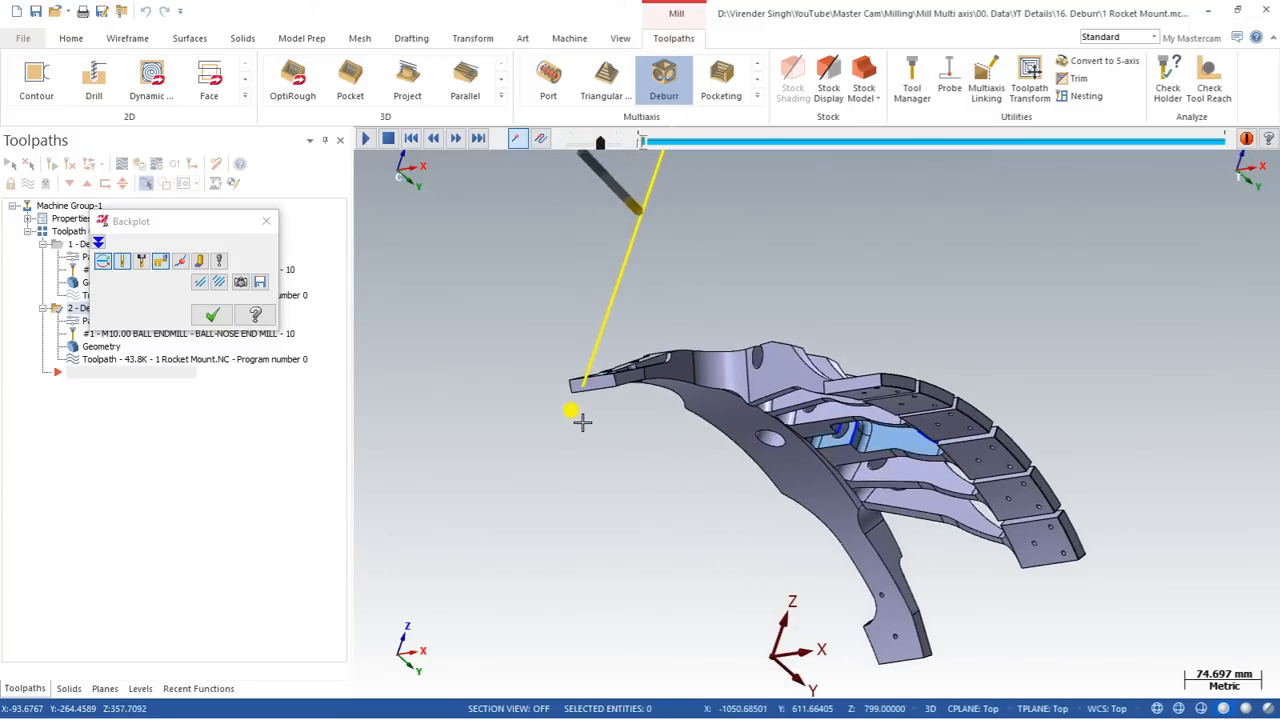
drag(599, 144, 613, 142)
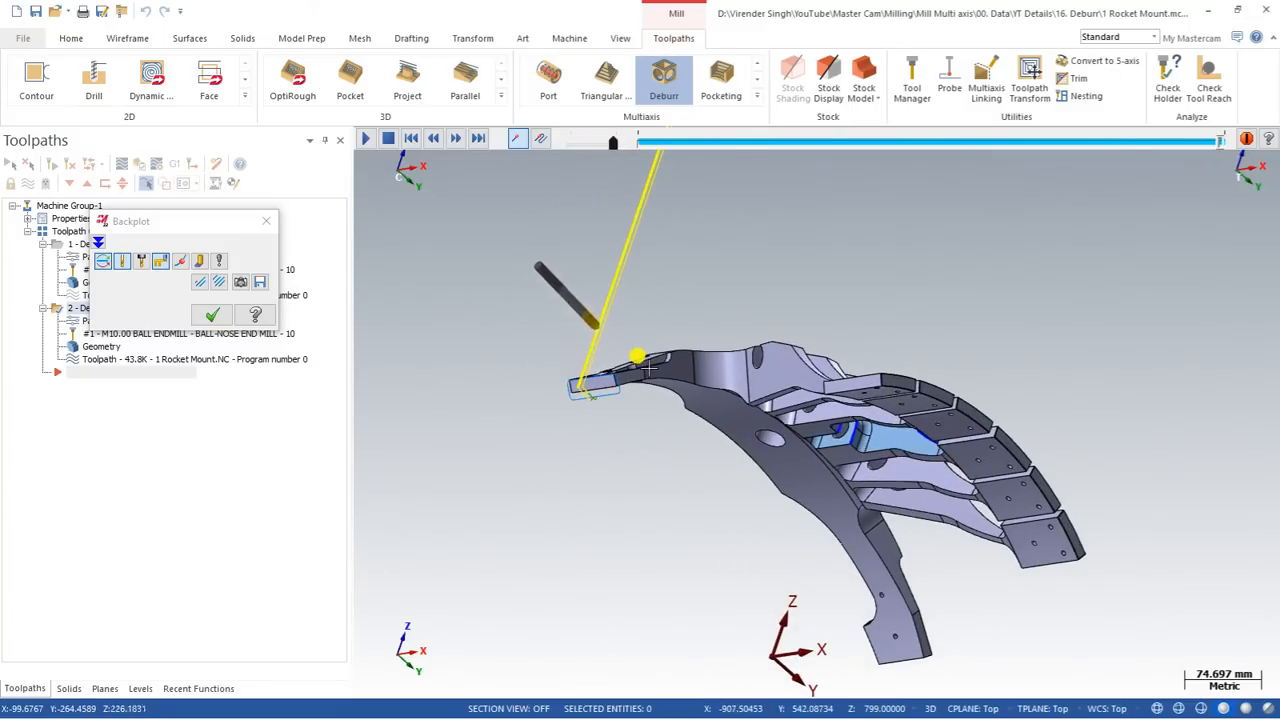
key(Escape)
Duplicate the first Deburr toolpath and place the copy as the third operation.
middle_drag(700, 419, 623, 466)
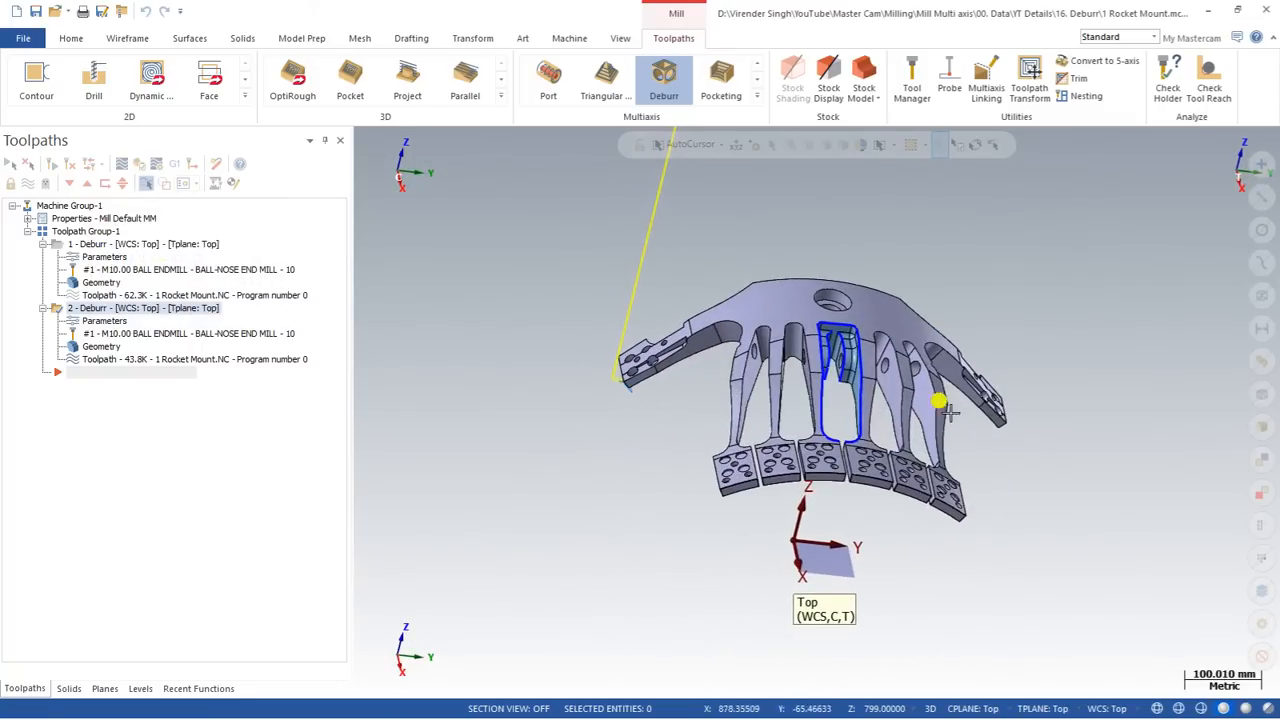
scroll(856, 294, down, 1)
mouse_move(855, 294)
middle_down()
mouse_move(828, 296)
mouse_move(856, 373)
mouse_move(747, 378)
mouse_move(789, 378)
mouse_move(797, 392)
middle_up()
scroll(828, 296, up, 2)
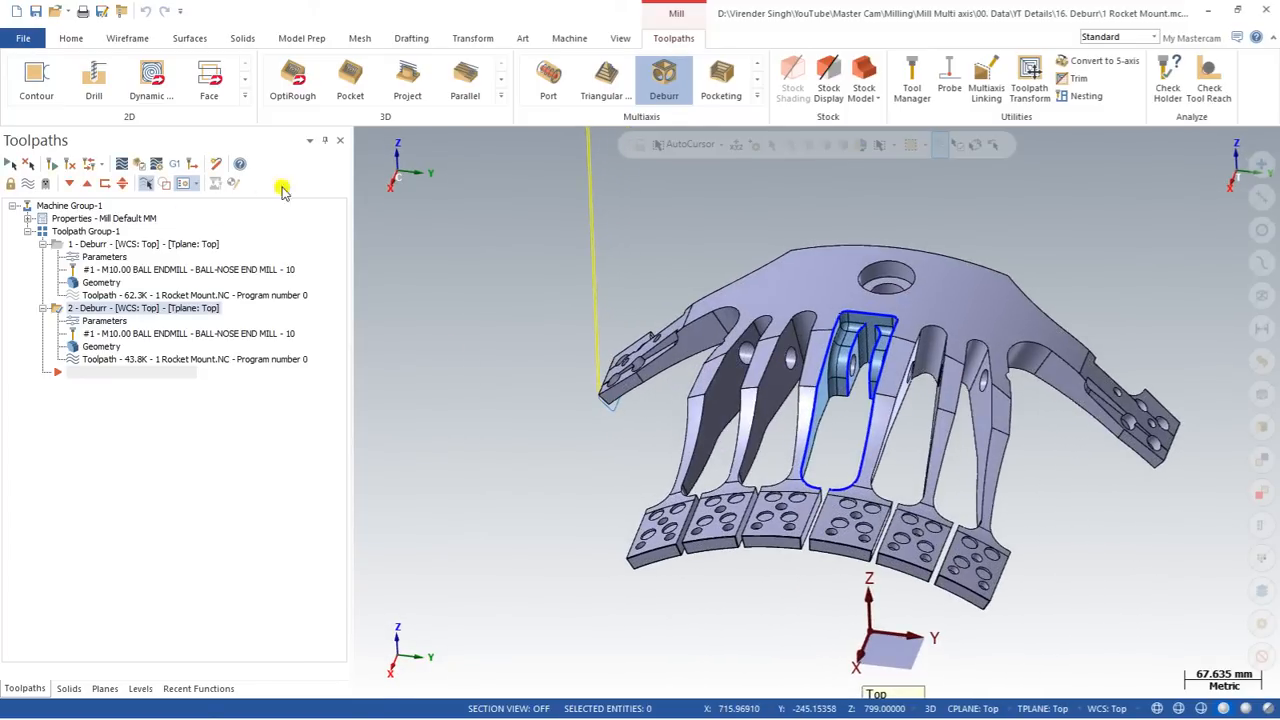
middle_drag(493, 247, 537, 249)
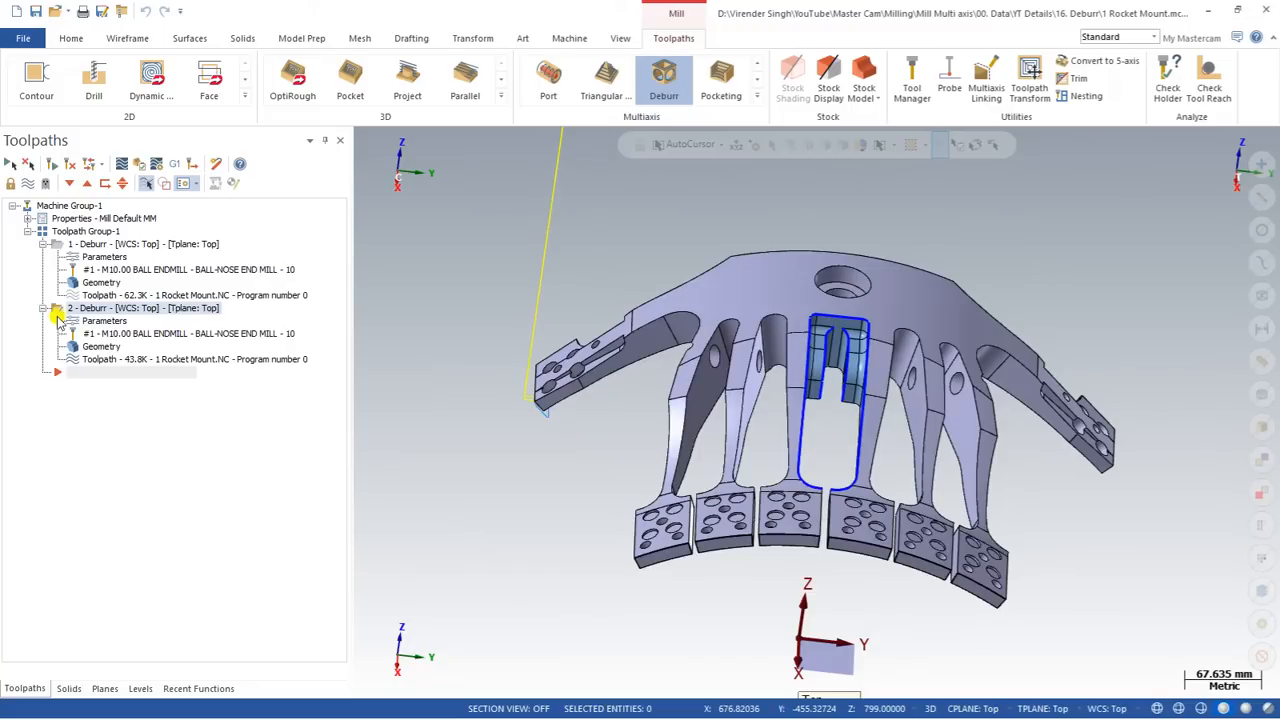
click(61, 247)
key(ctrl+v)
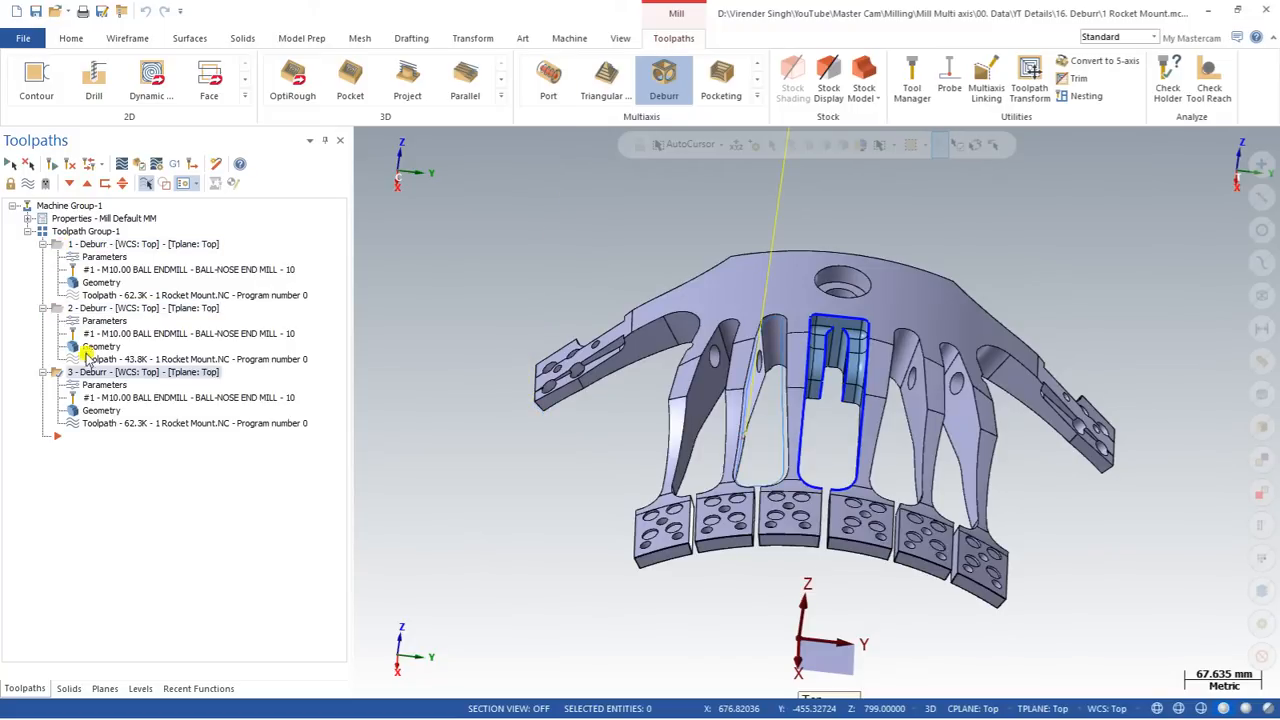
Set the third Deburr toolpath to 5 axis (simultaneous) machining with the Normal to contour strategy and regenerate it.
click(86, 391)
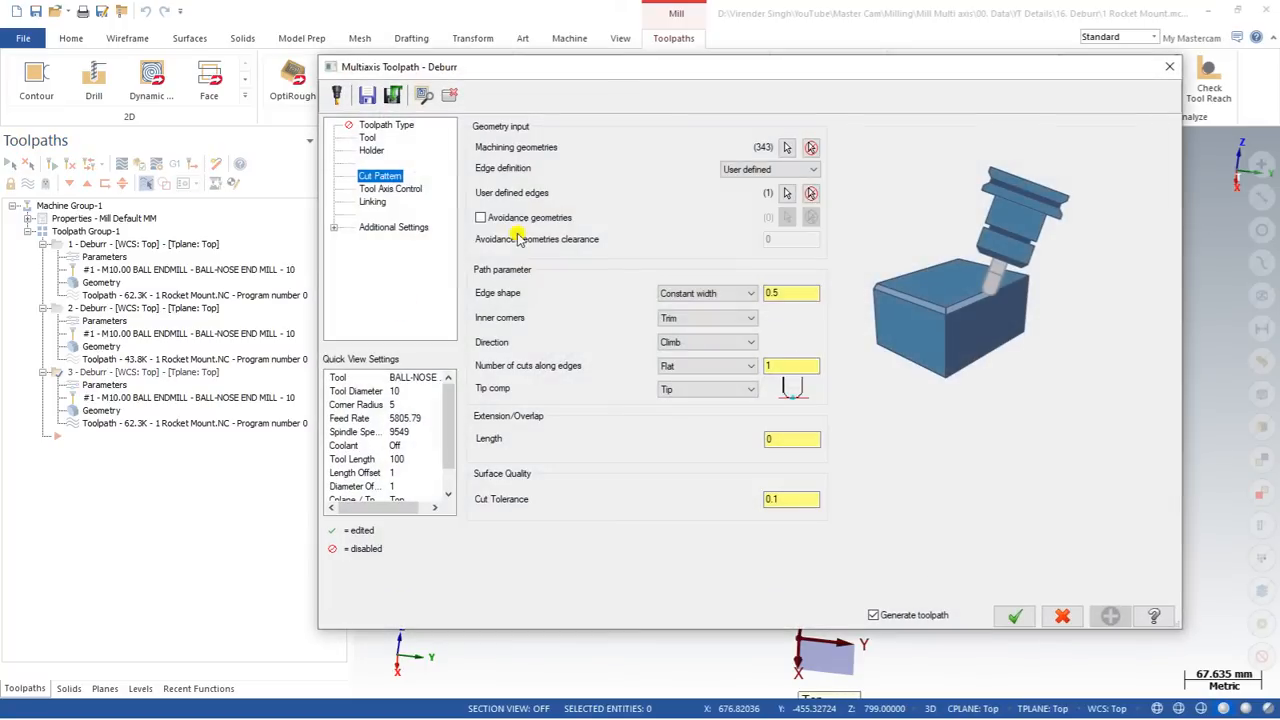
click(373, 189)
click(601, 148)
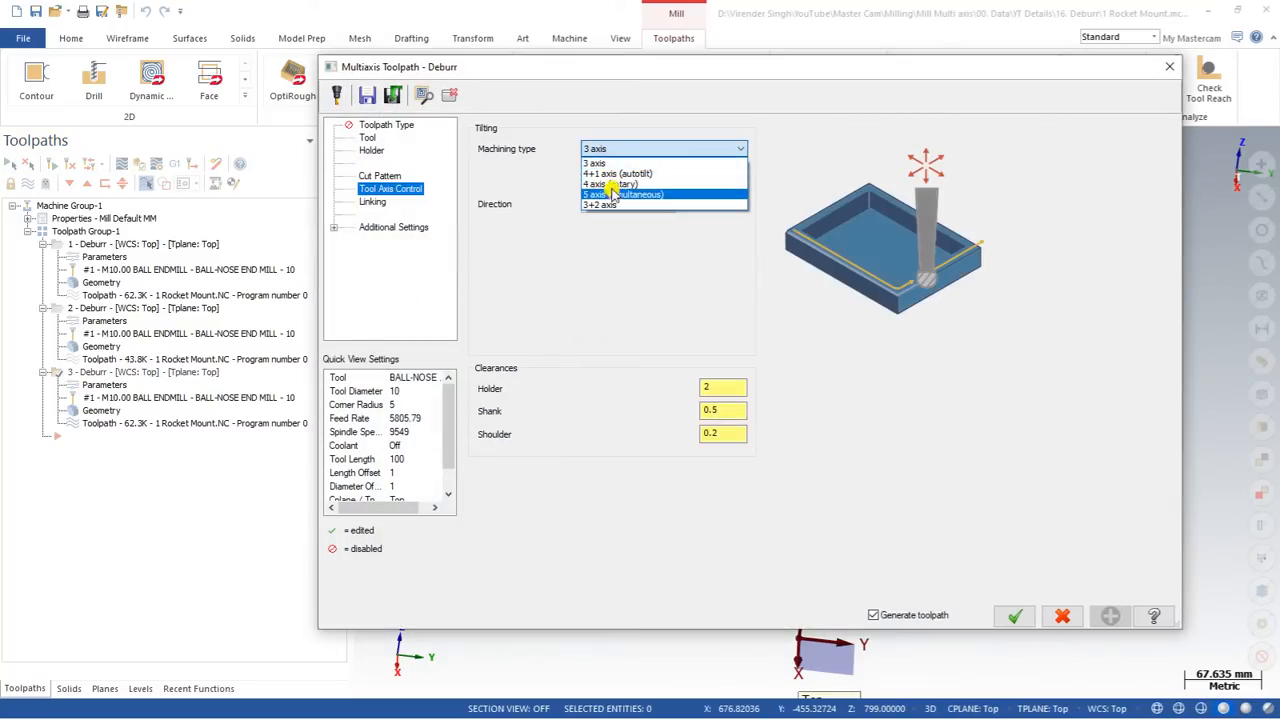
click(614, 194)
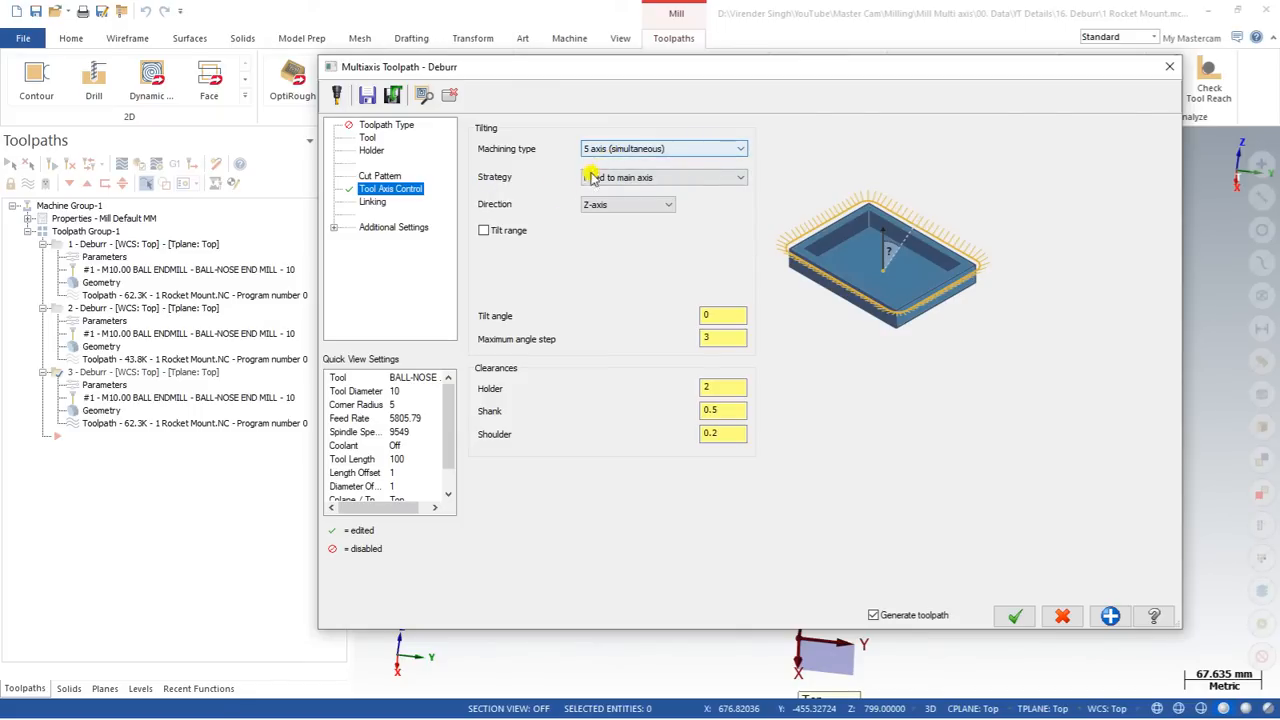
click(623, 178)
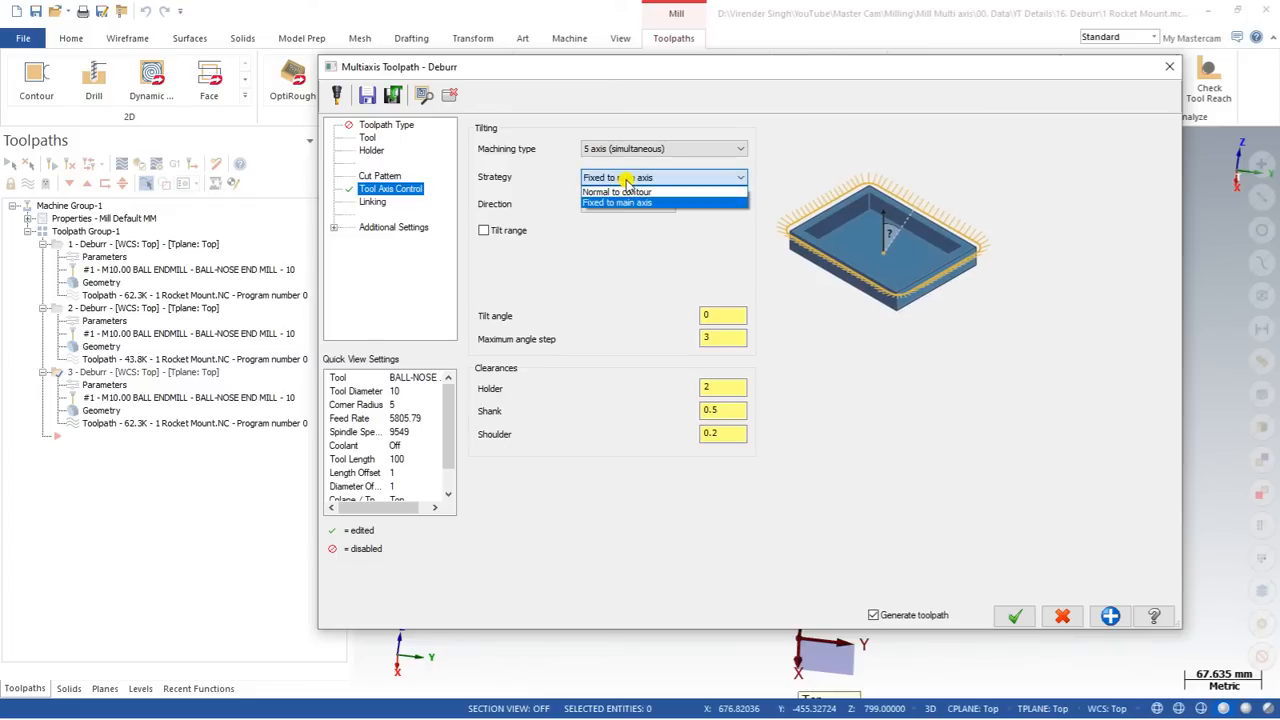
click(625, 189)
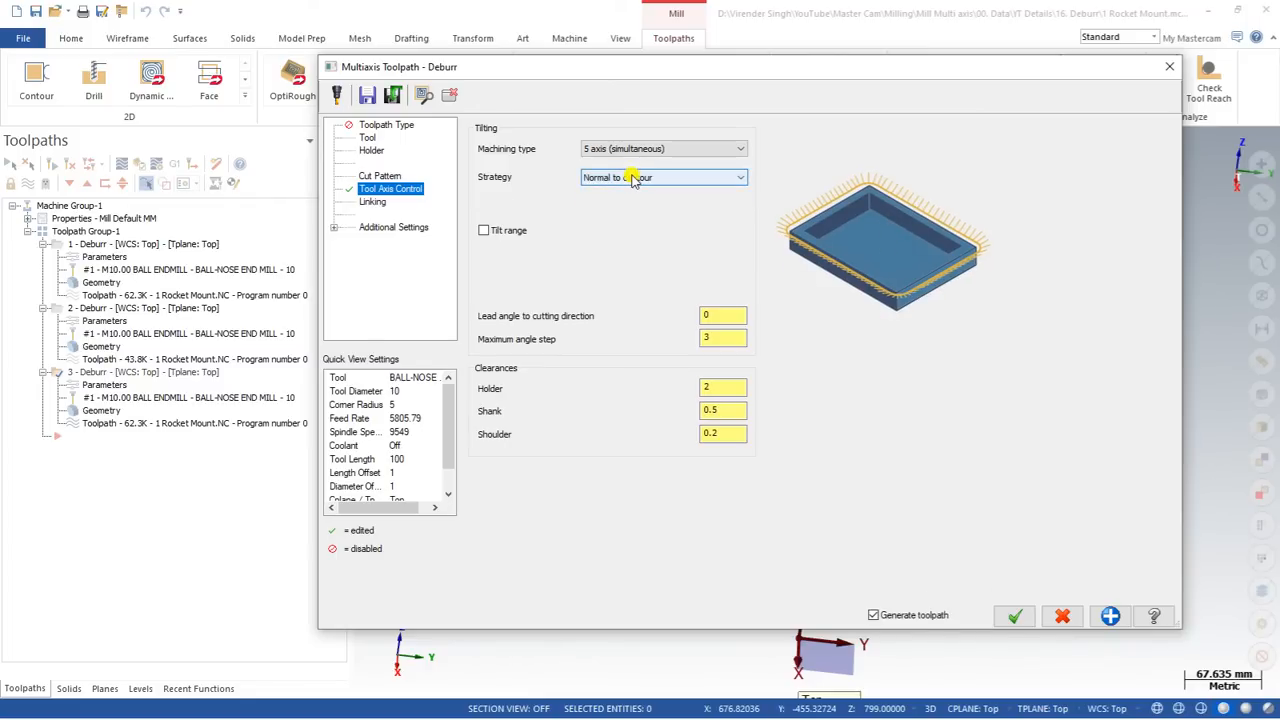
click(1014, 615)
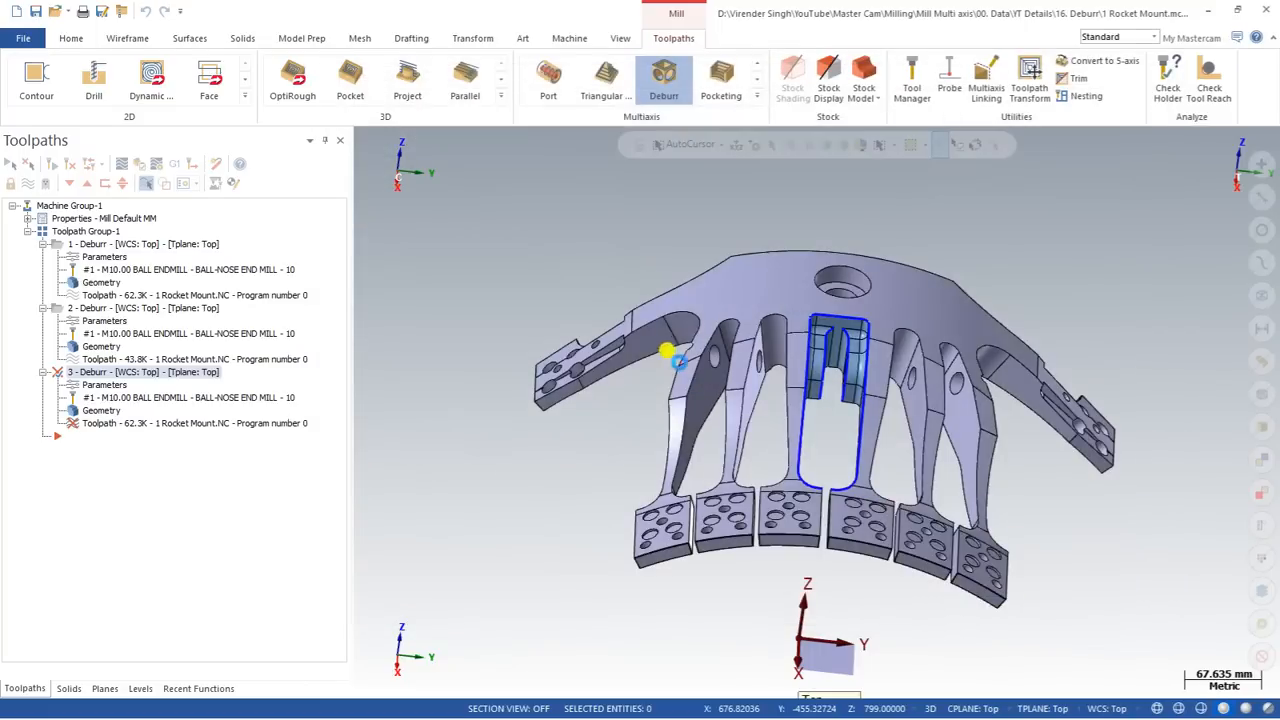
Backplot the third Deburr toolpath and examine the tool motion along the slot edges.
middle_drag(677, 345, 660, 423)
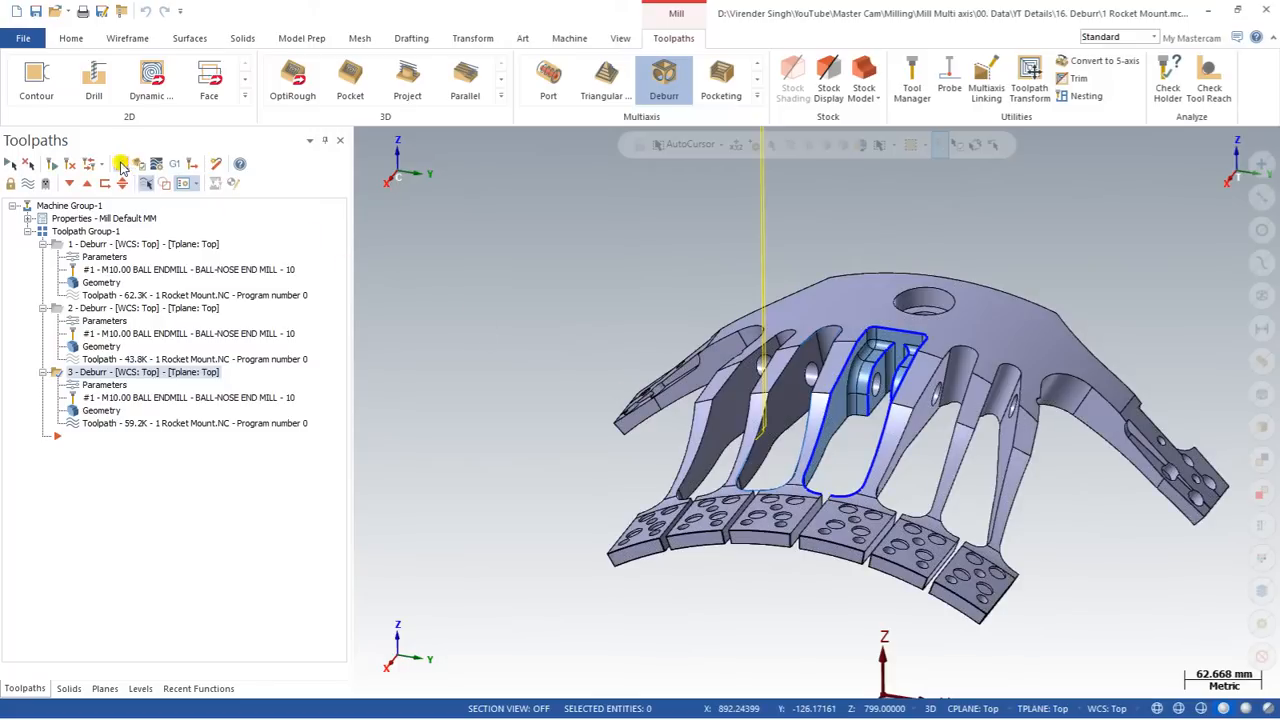
click(123, 166)
click(363, 140)
scroll(748, 436, up, 3)
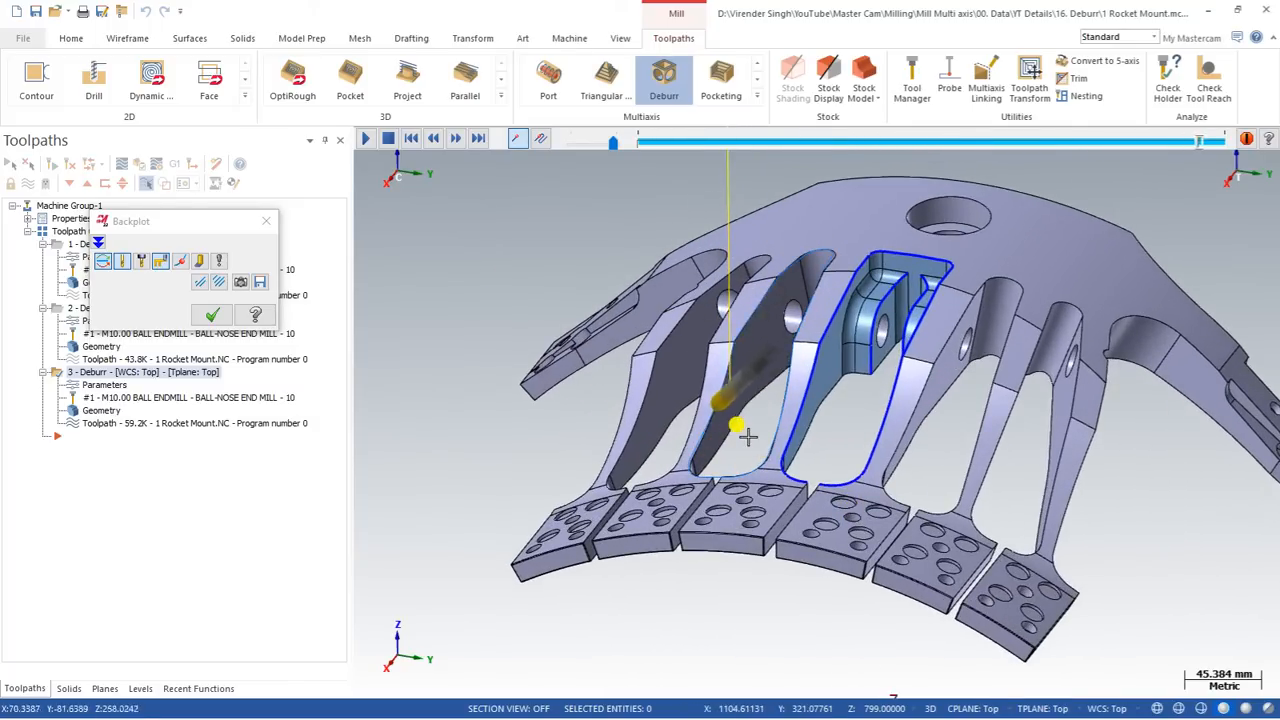
click(212, 315)
Change the second Deburr toolpath's tilting strategy to Normal to contour and regenerate it.
click(105, 321)
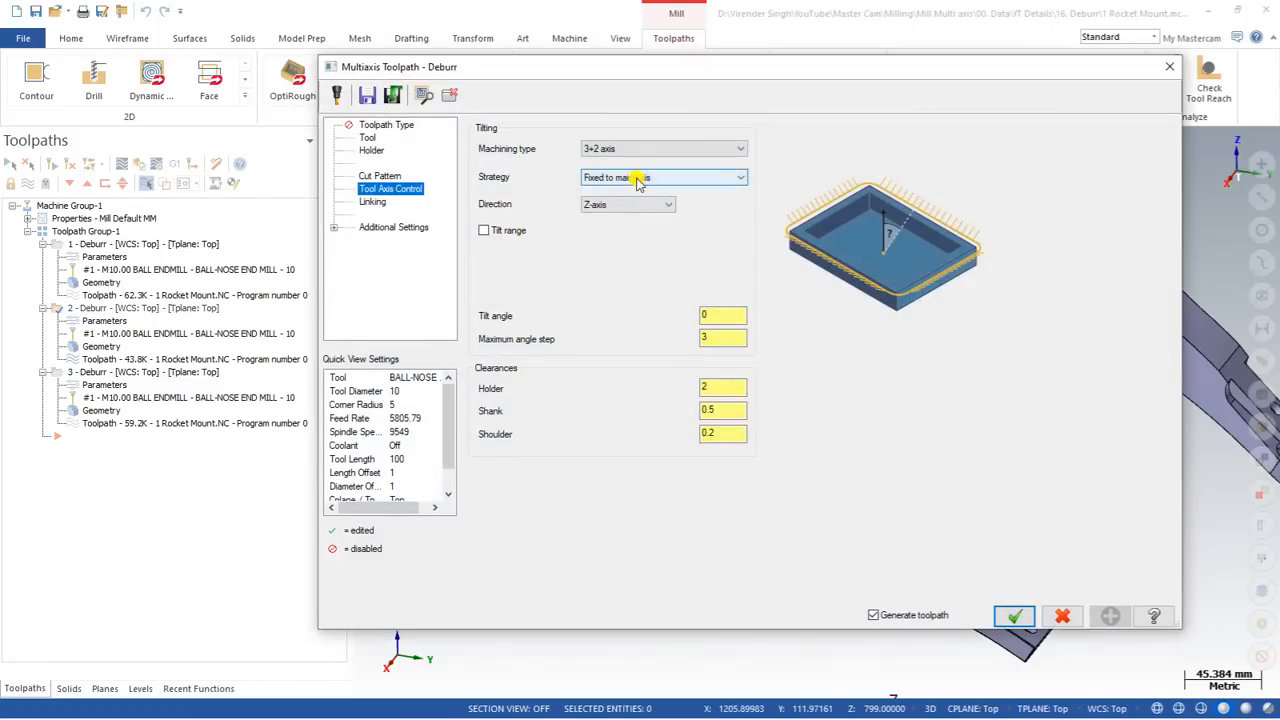
click(638, 177)
click(619, 192)
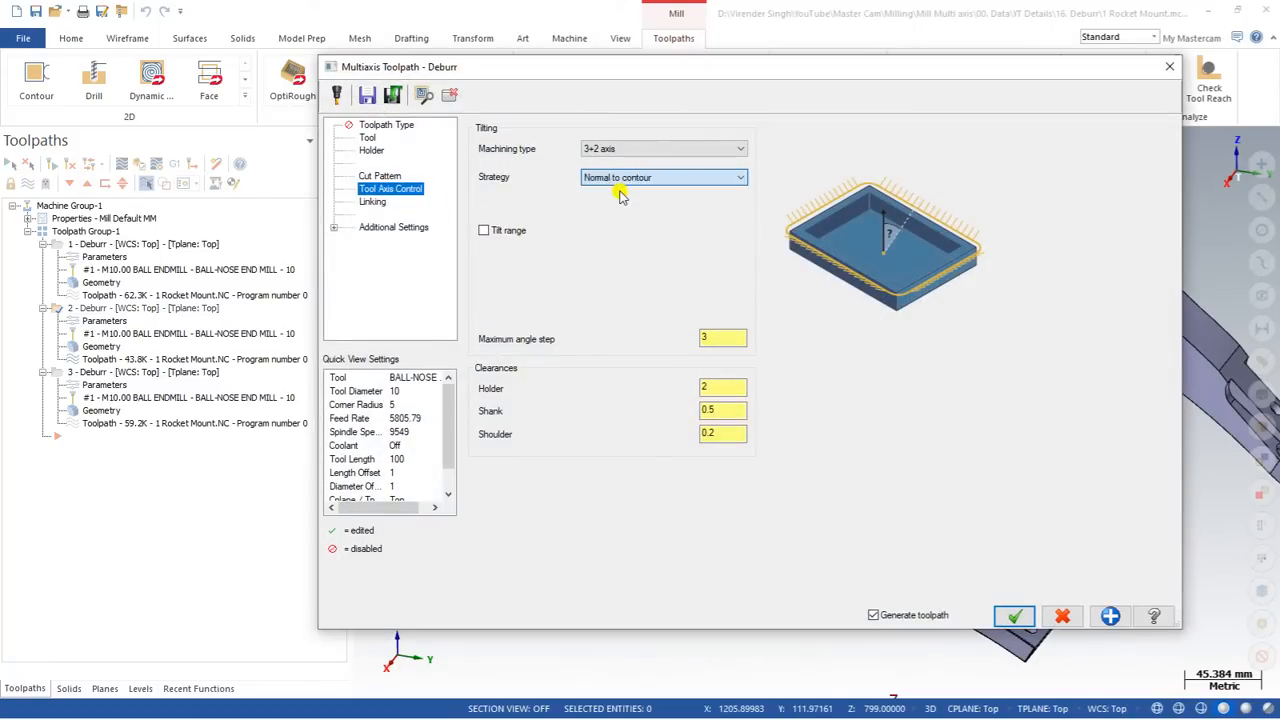
click(1017, 618)
Backplot the regenerated second Deburr toolpath and check the tool tilt around the arm's end face.
middle_drag(726, 477, 512, 350)
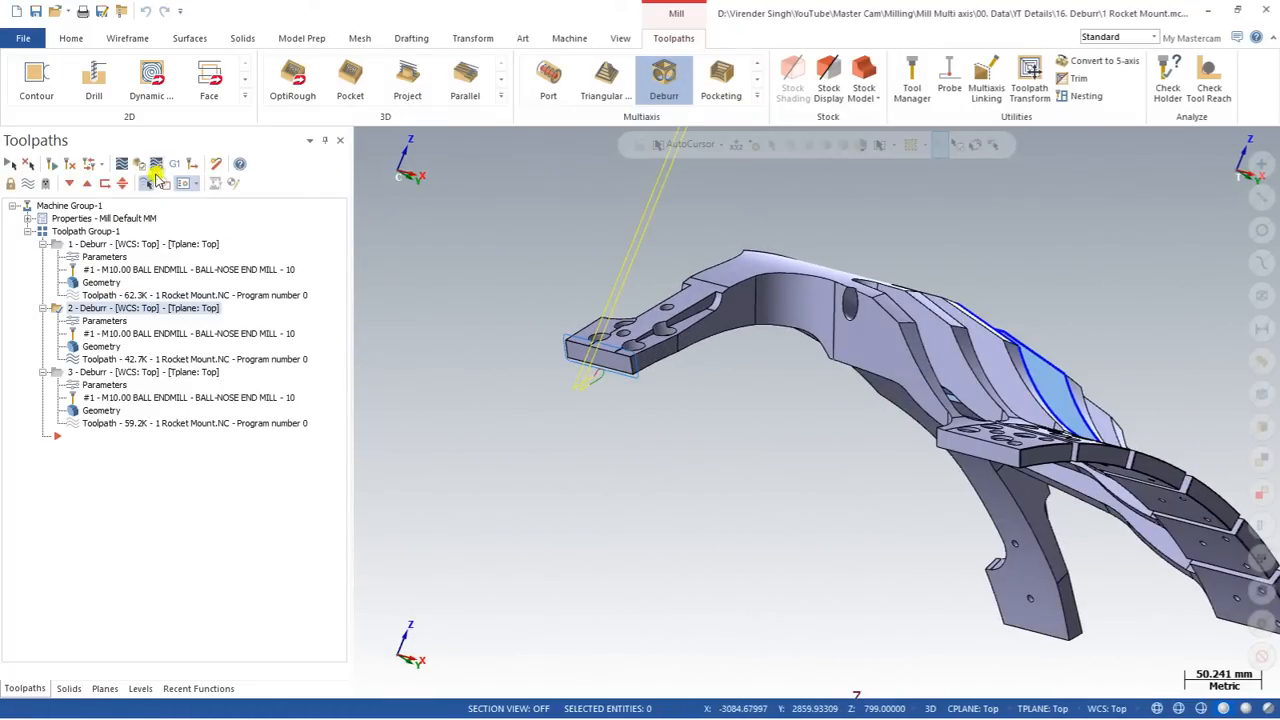
click(121, 164)
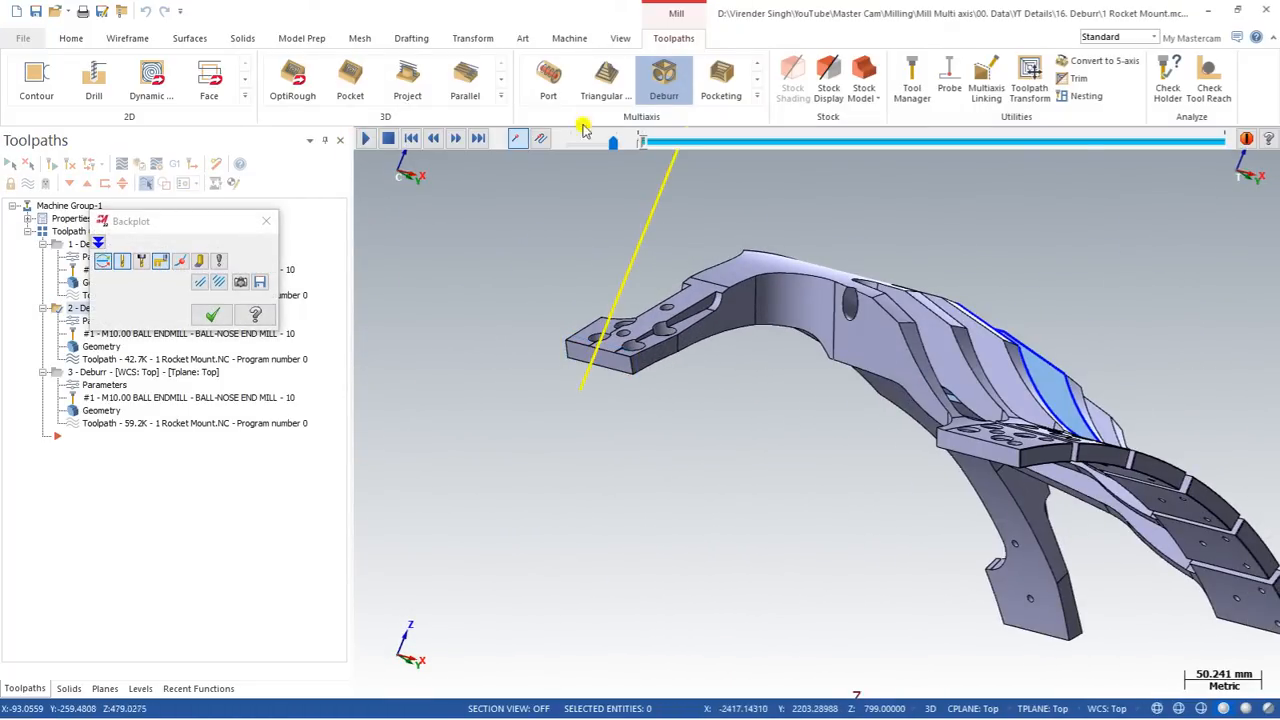
middle_drag(578, 300, 608, 370)
scroll(574, 368, up, 2)
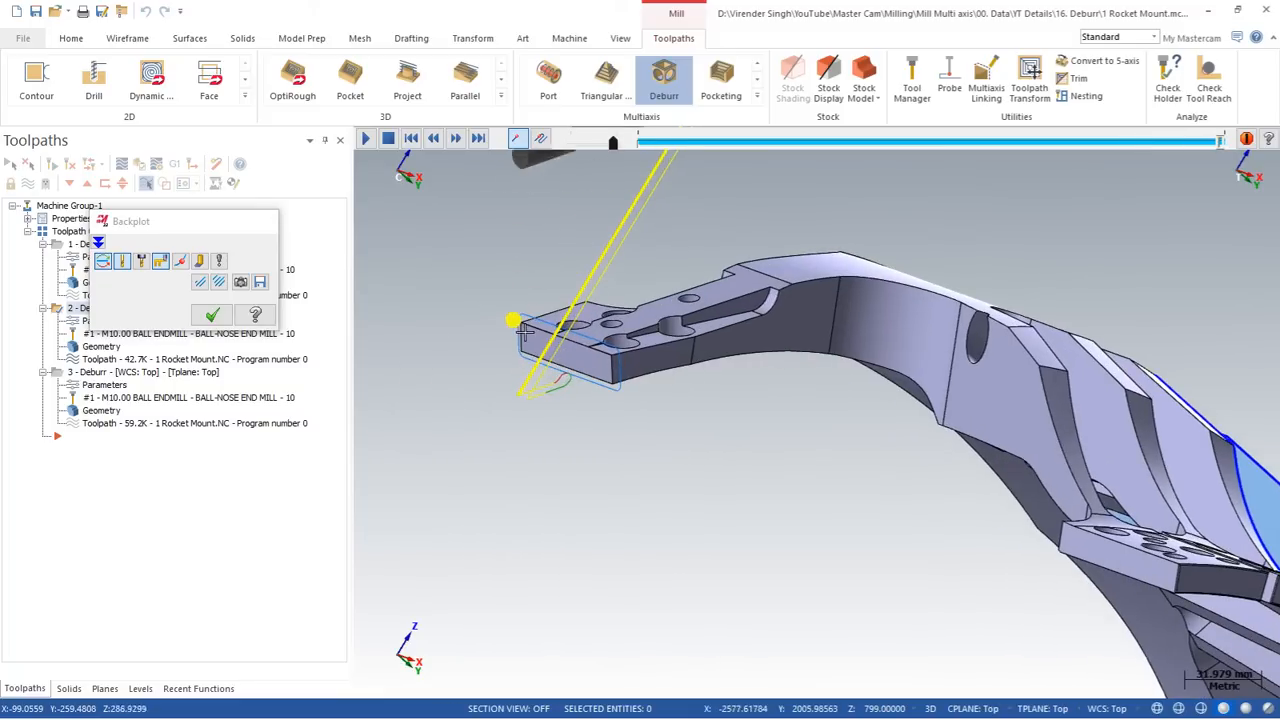
key(Escape)
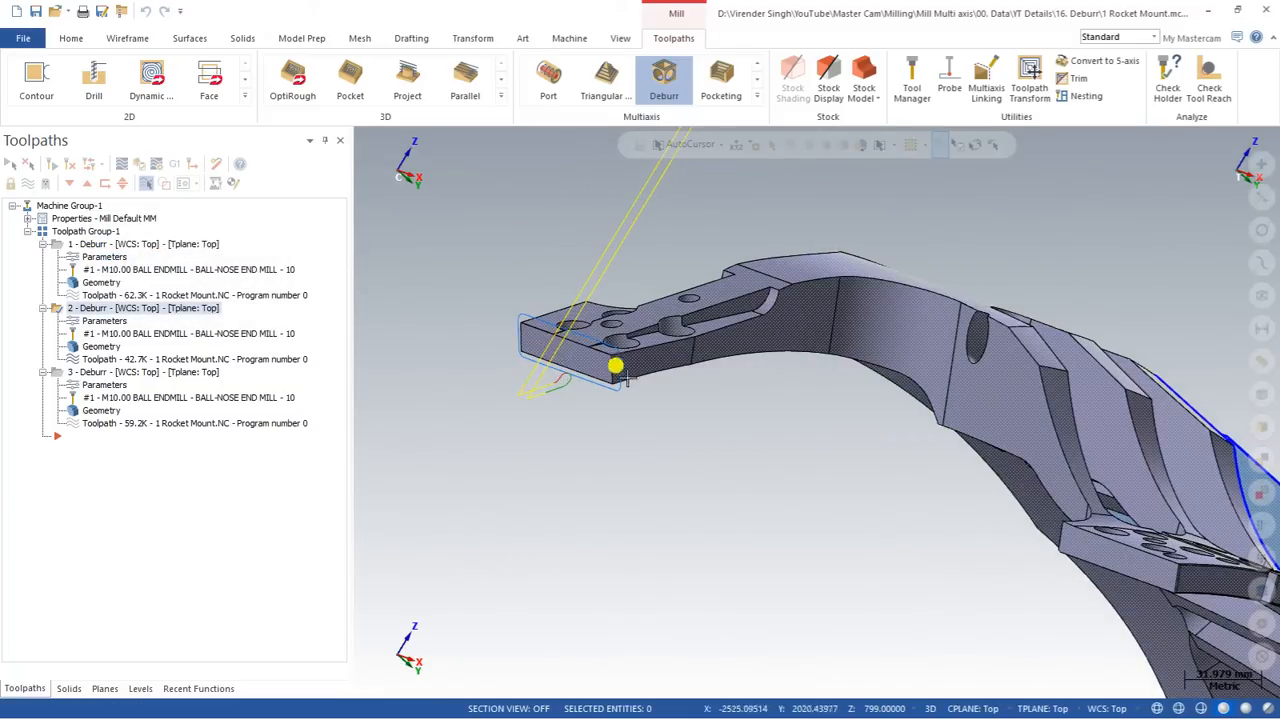
Review the machining type and tilting strategy options in the second Deburr toolpath's tool axis control.
scroll(494, 360, down, 3)
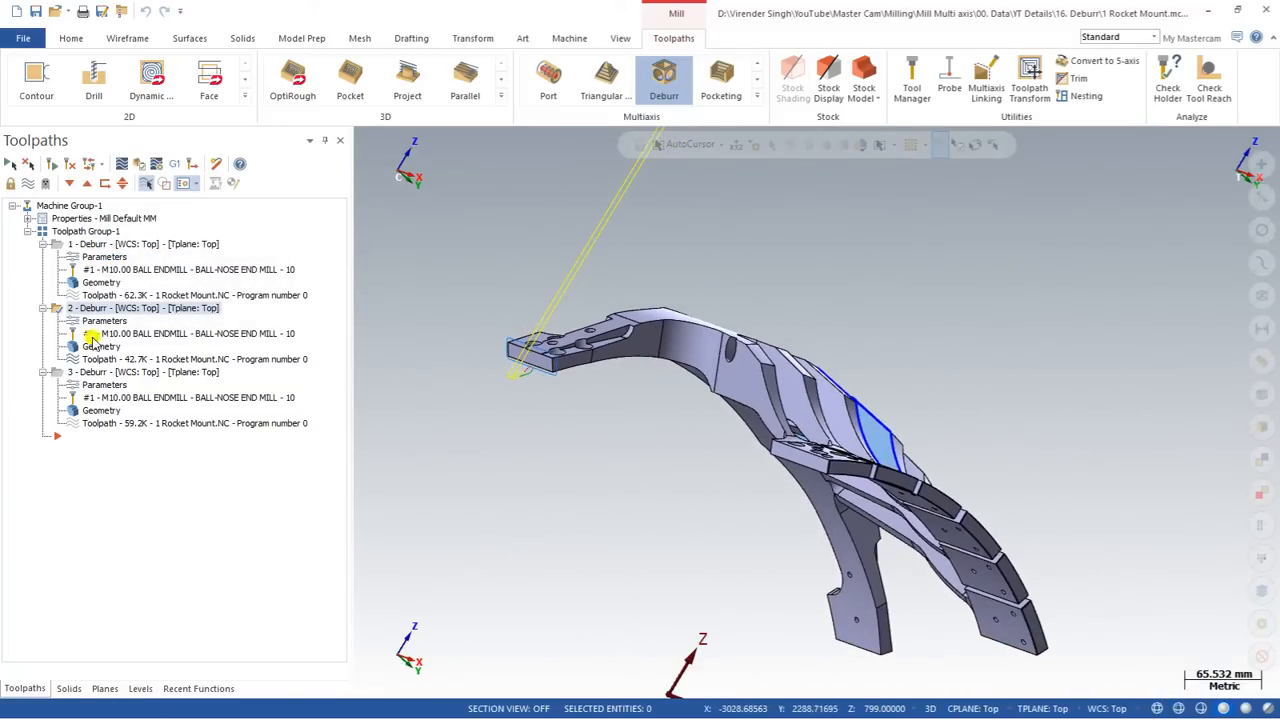
click(90, 320)
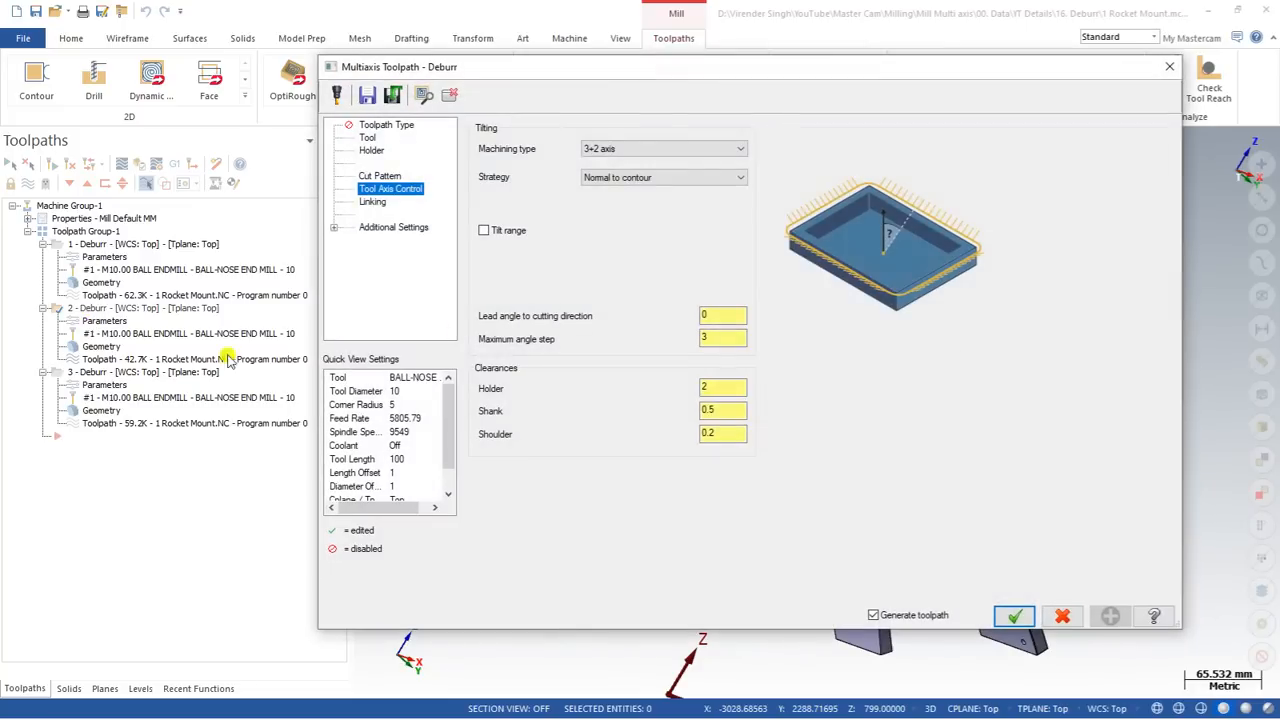
click(613, 148)
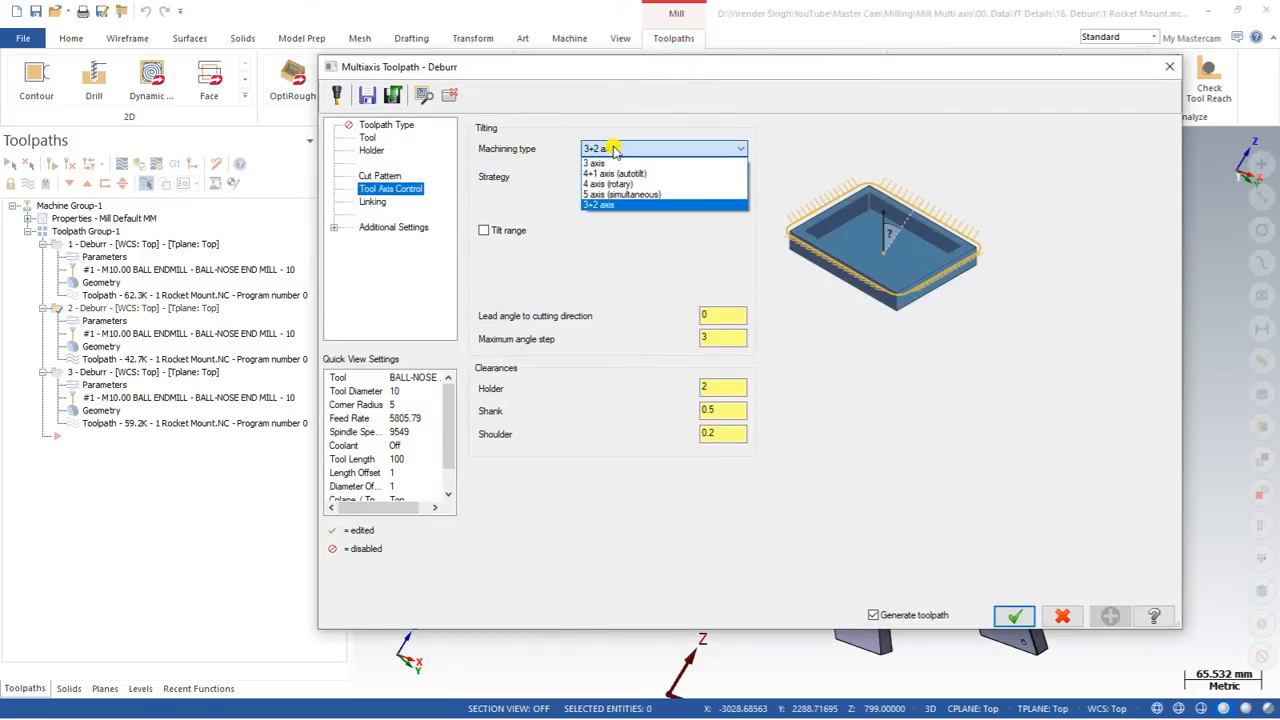
click(622, 149)
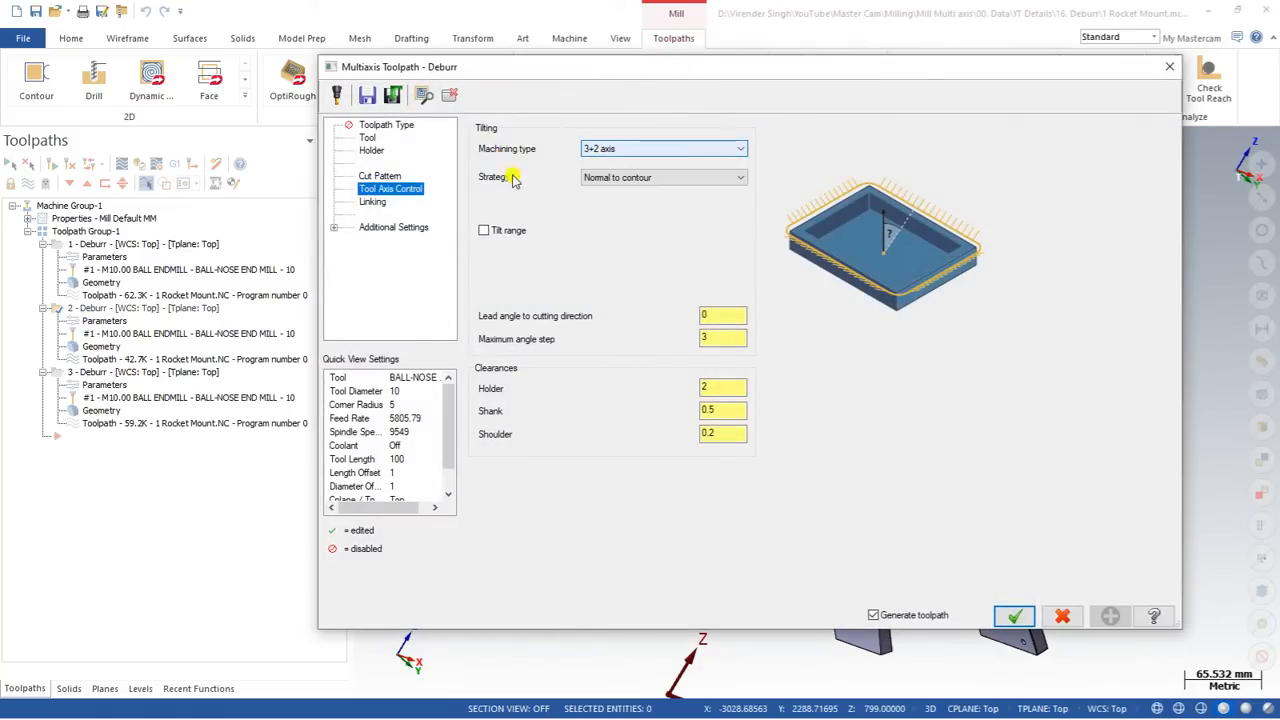
click(588, 178)
click(620, 196)
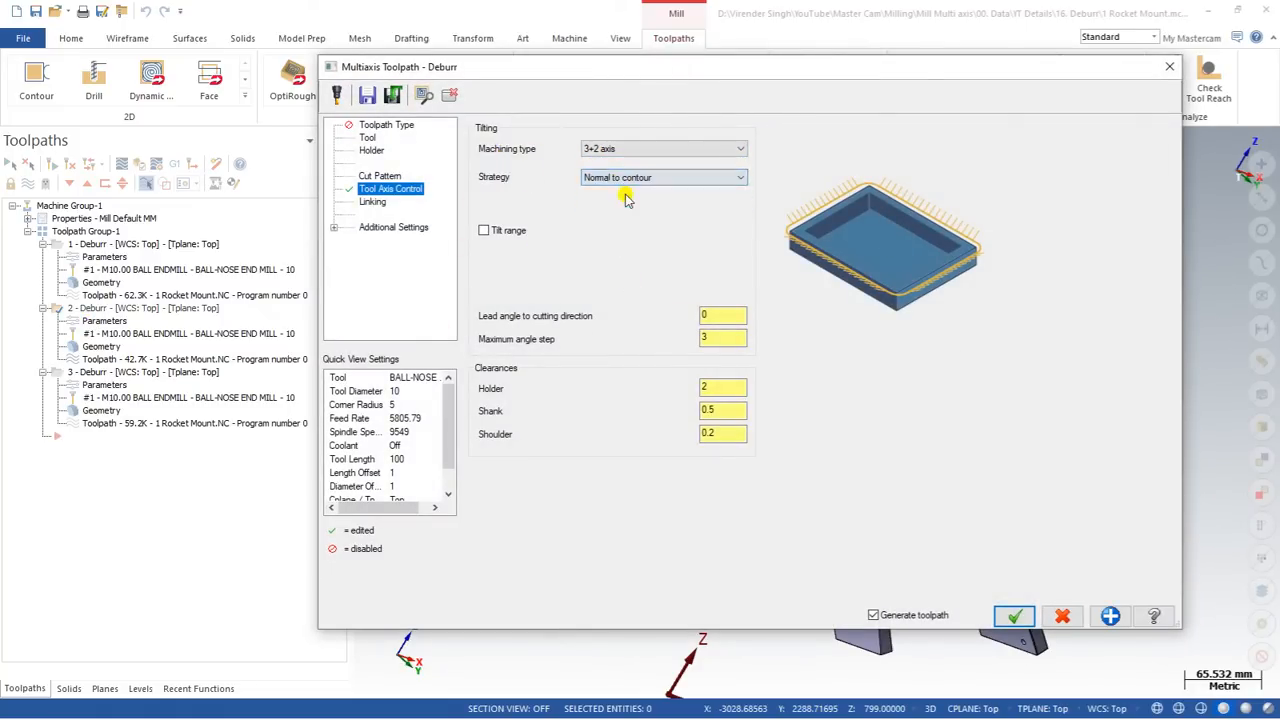
Start a fourth Deburr toolpath with the entire rocket mount as its machining geometry.
middle_drag(720, 234, 671, 371)
right_click(583, 279)
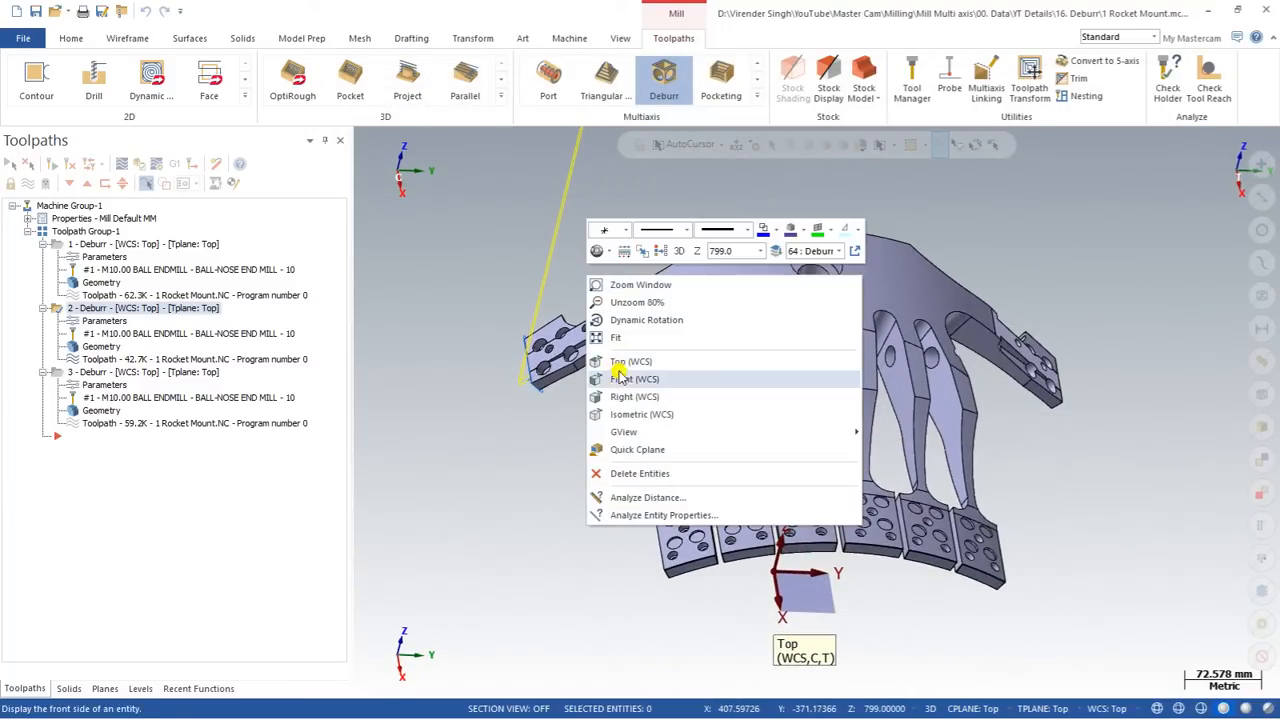
click(625, 366)
middle_drag(646, 349, 801, 245)
click(761, 101)
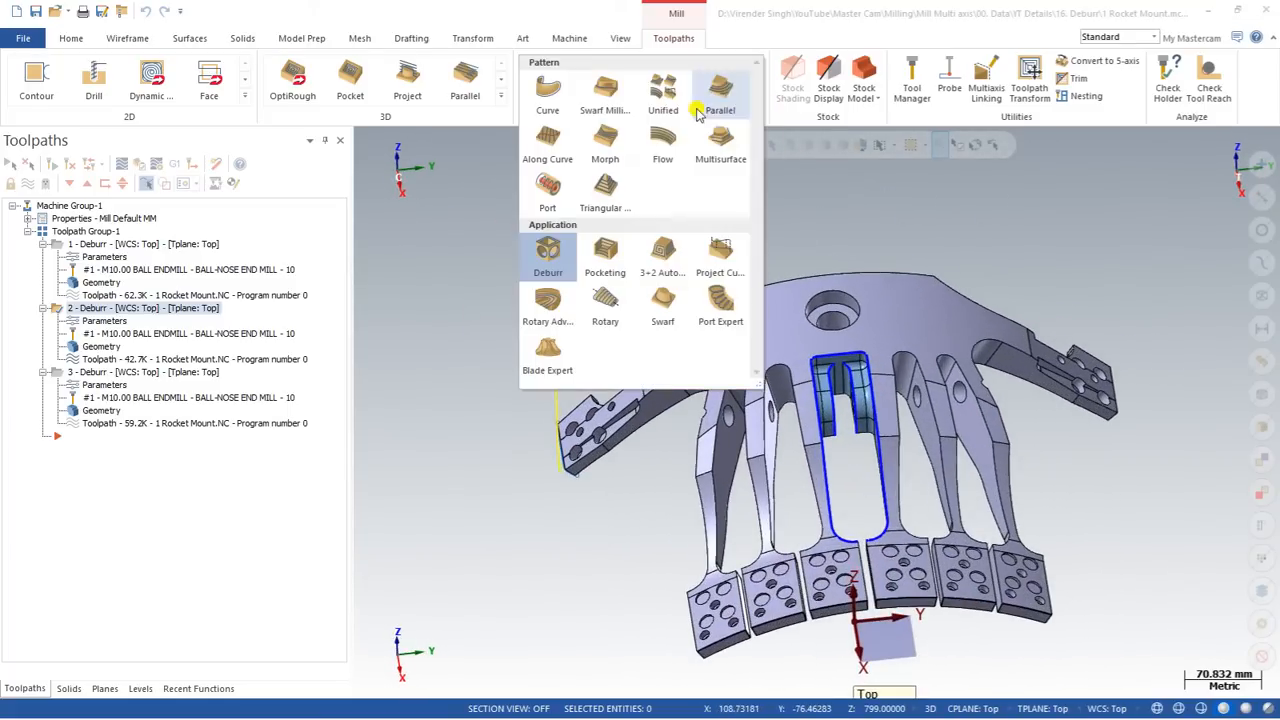
click(560, 251)
click(790, 287)
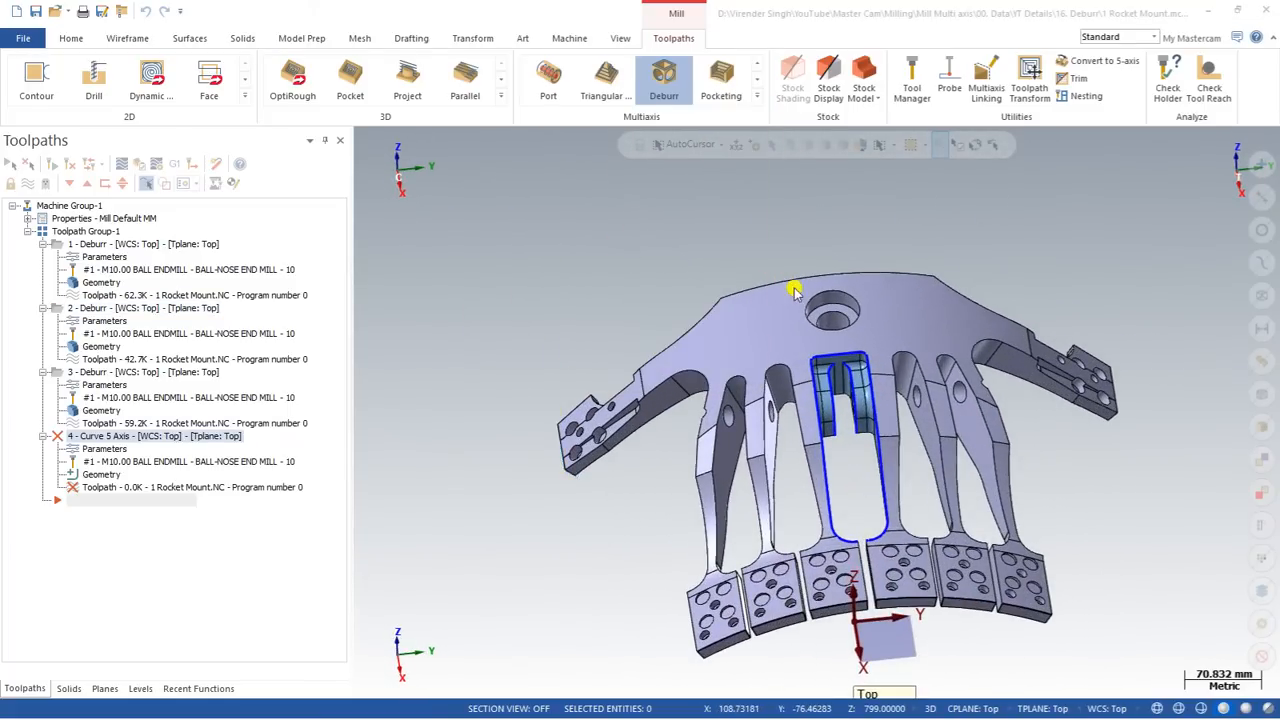
click(380, 175)
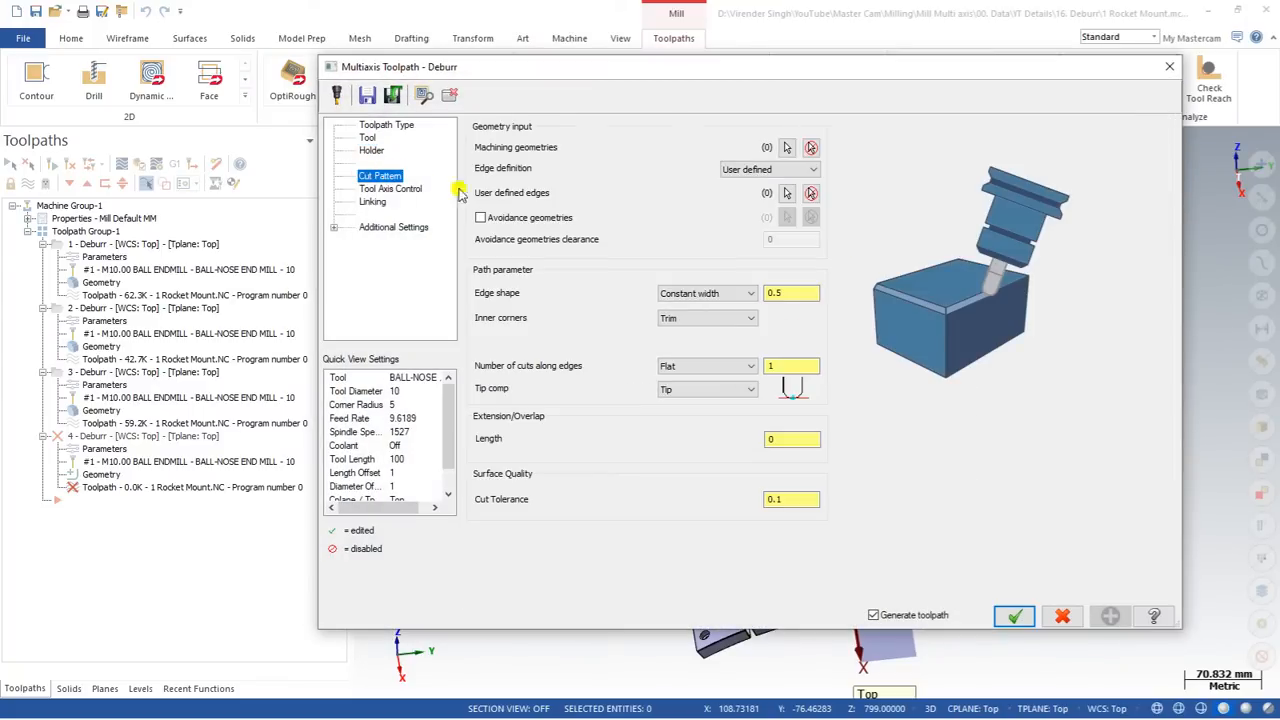
click(787, 148)
key(ctrl+a)
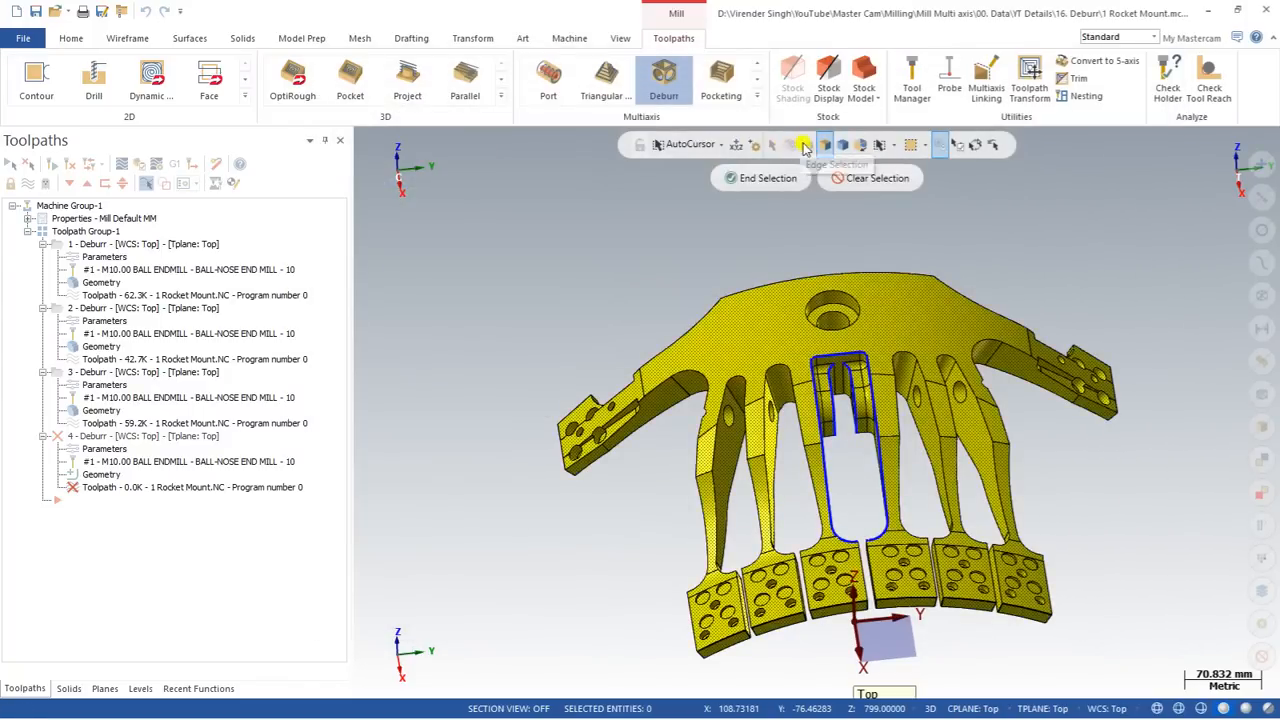
click(769, 178)
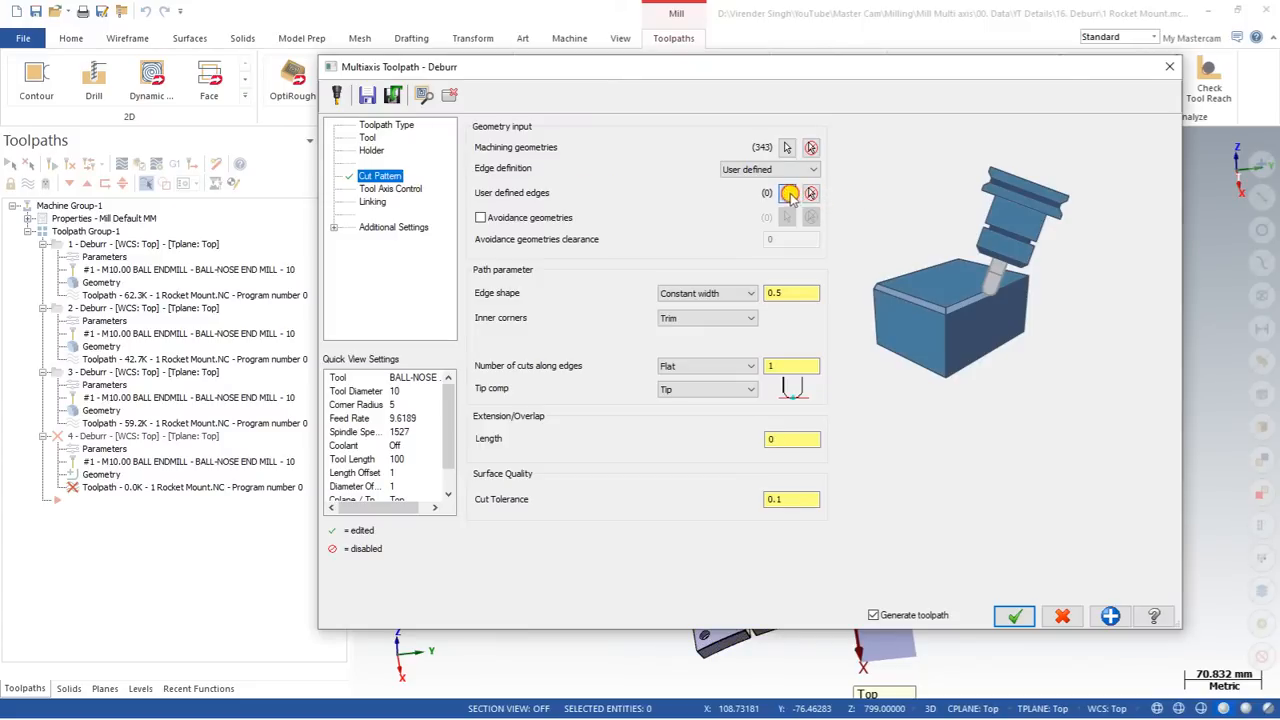
Chain the mount's long outer edge behind the round hole as the user-defined edge and set the machining type to 3 axis.
click(789, 194)
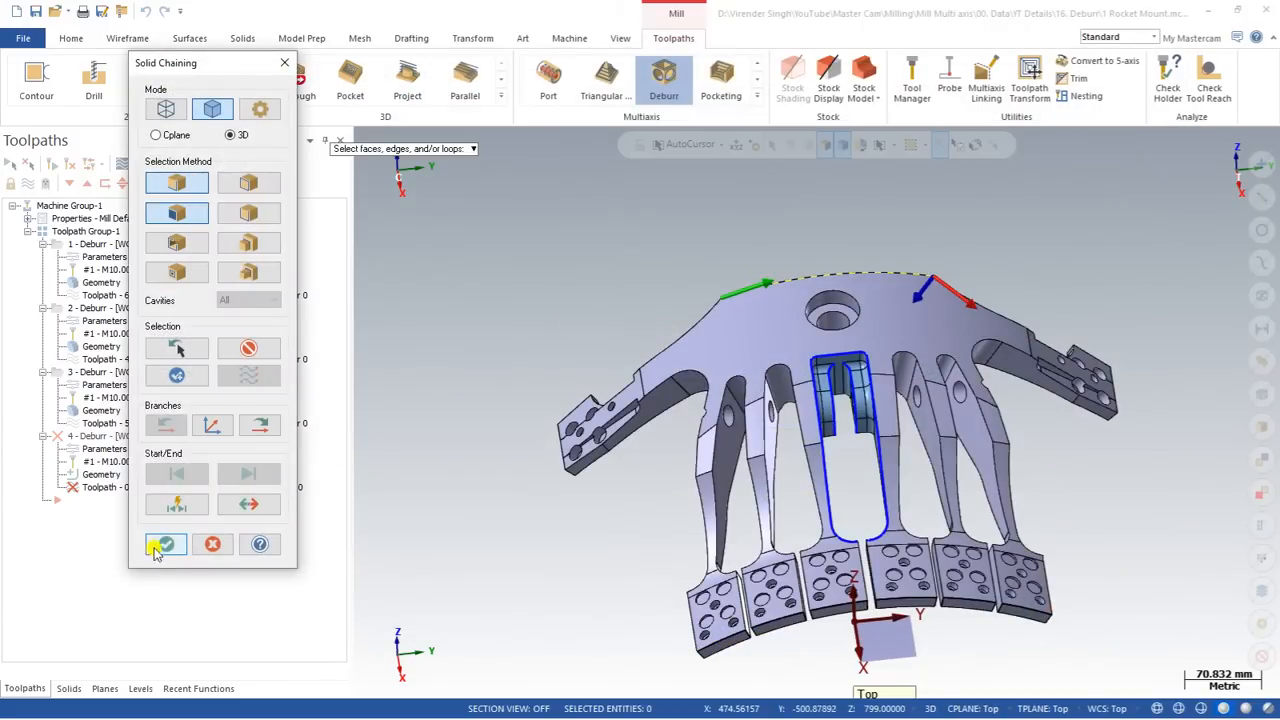
click(166, 543)
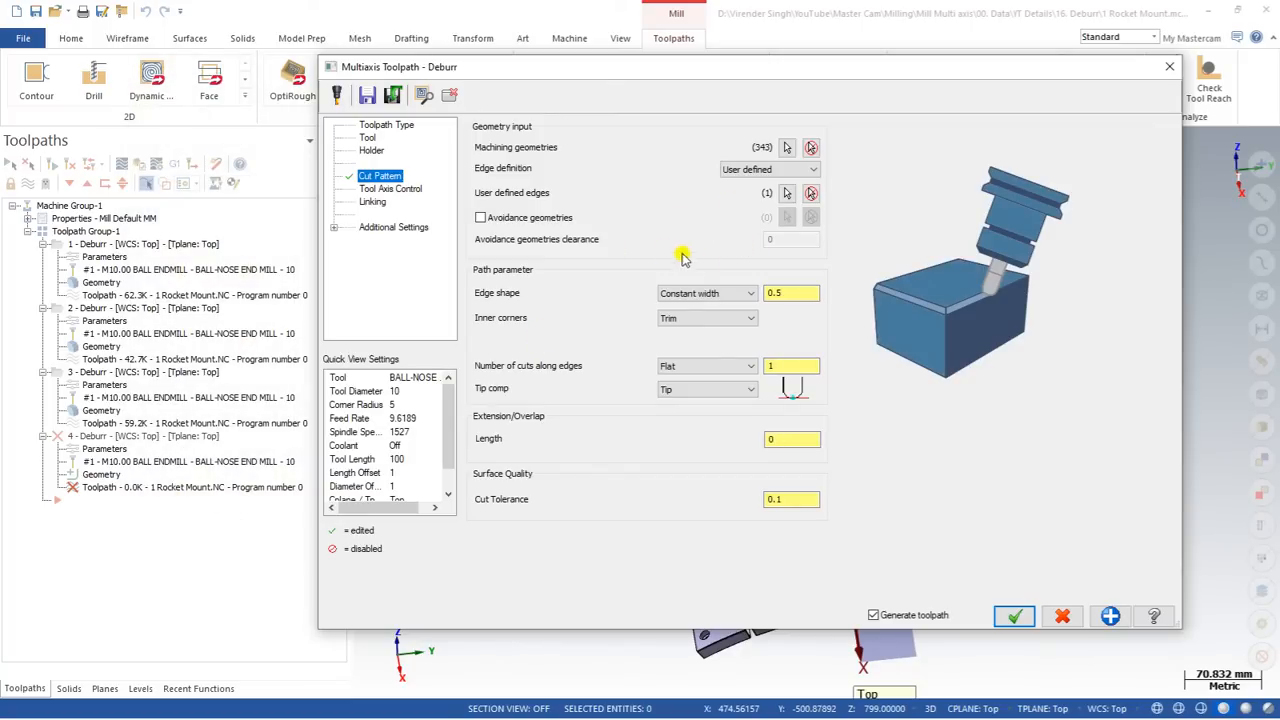
click(395, 189)
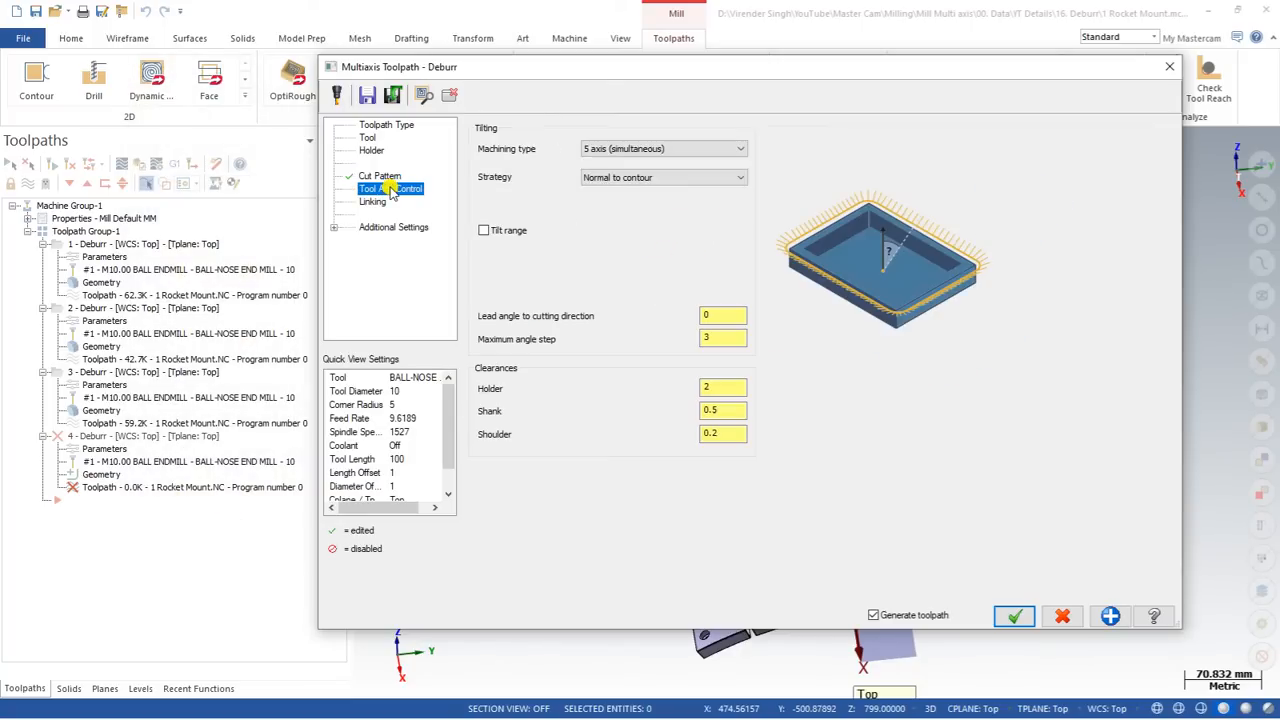
click(668, 149)
click(664, 149)
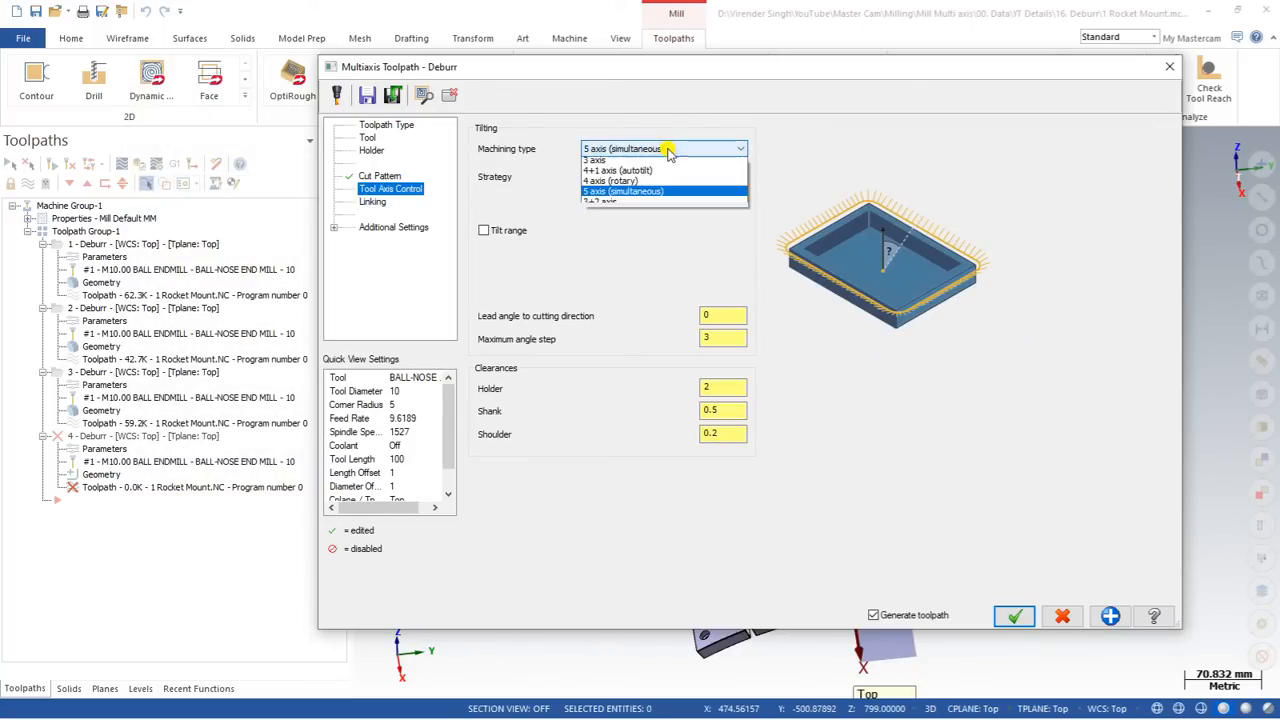
click(626, 164)
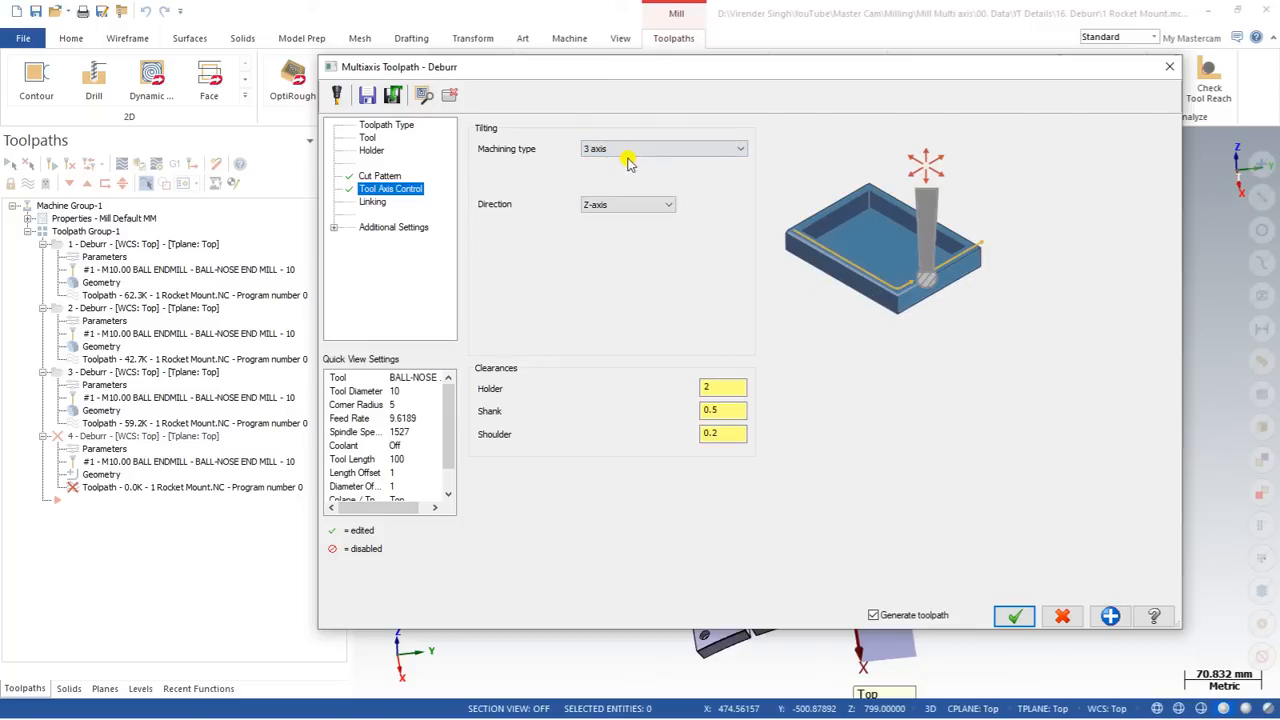
Set the Deburr path's extension/overlap length to 20 and generate the toolpath.
click(380, 176)
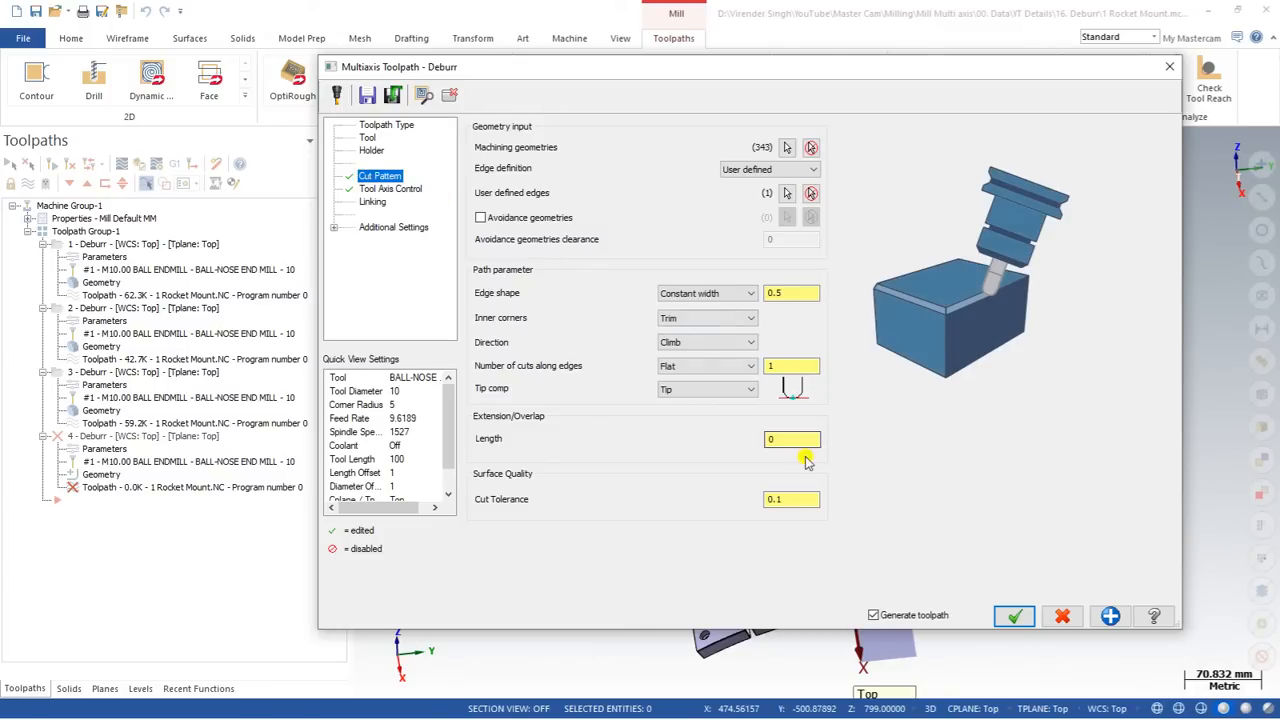
click(762, 437)
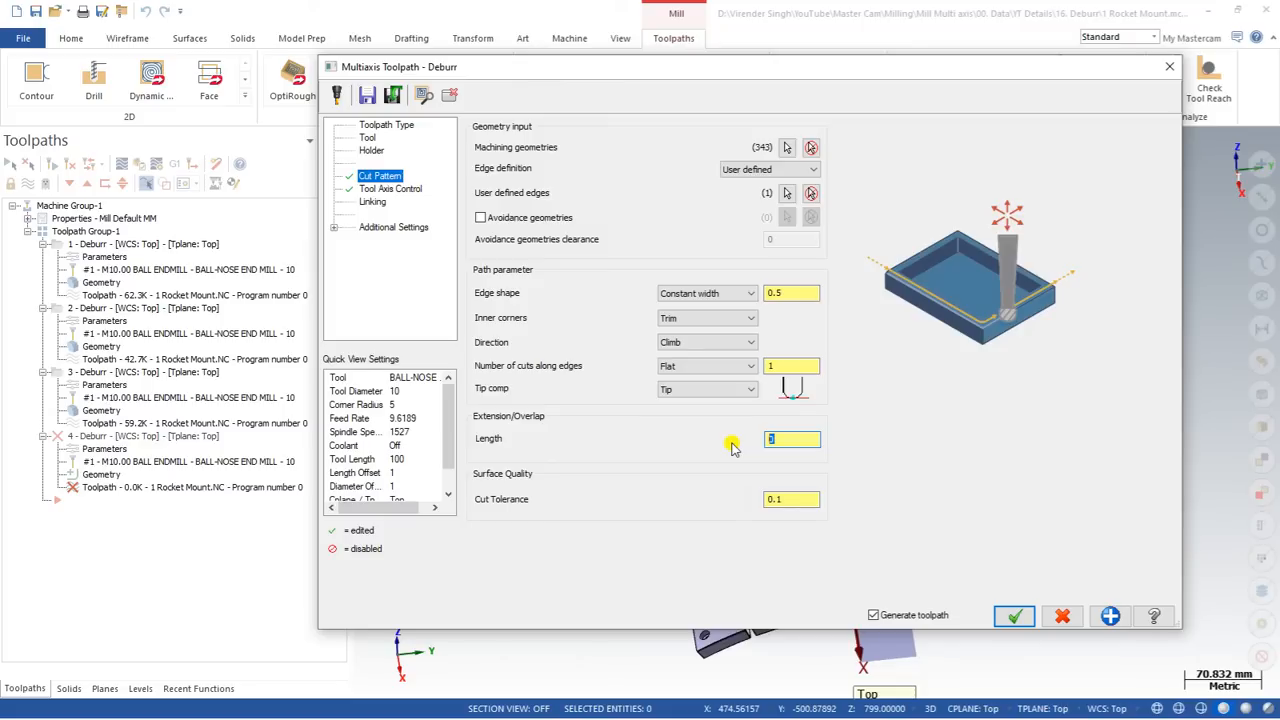
key(Tab)
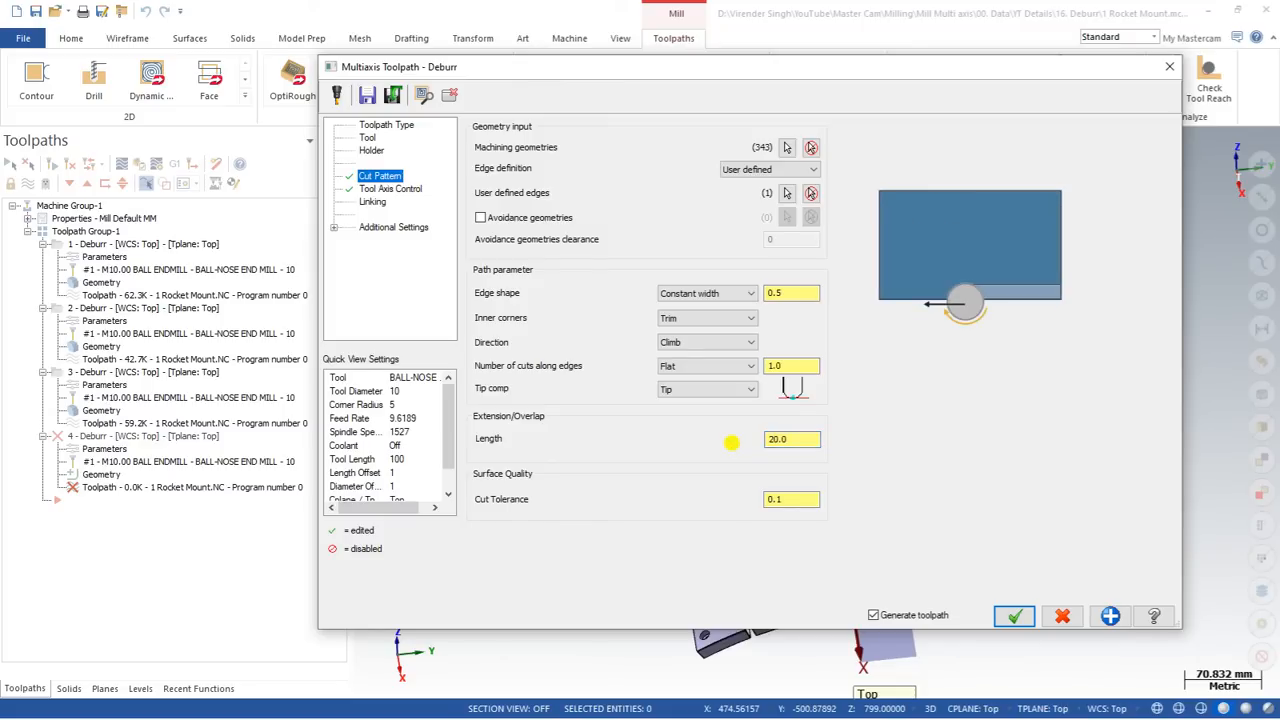
click(1005, 612)
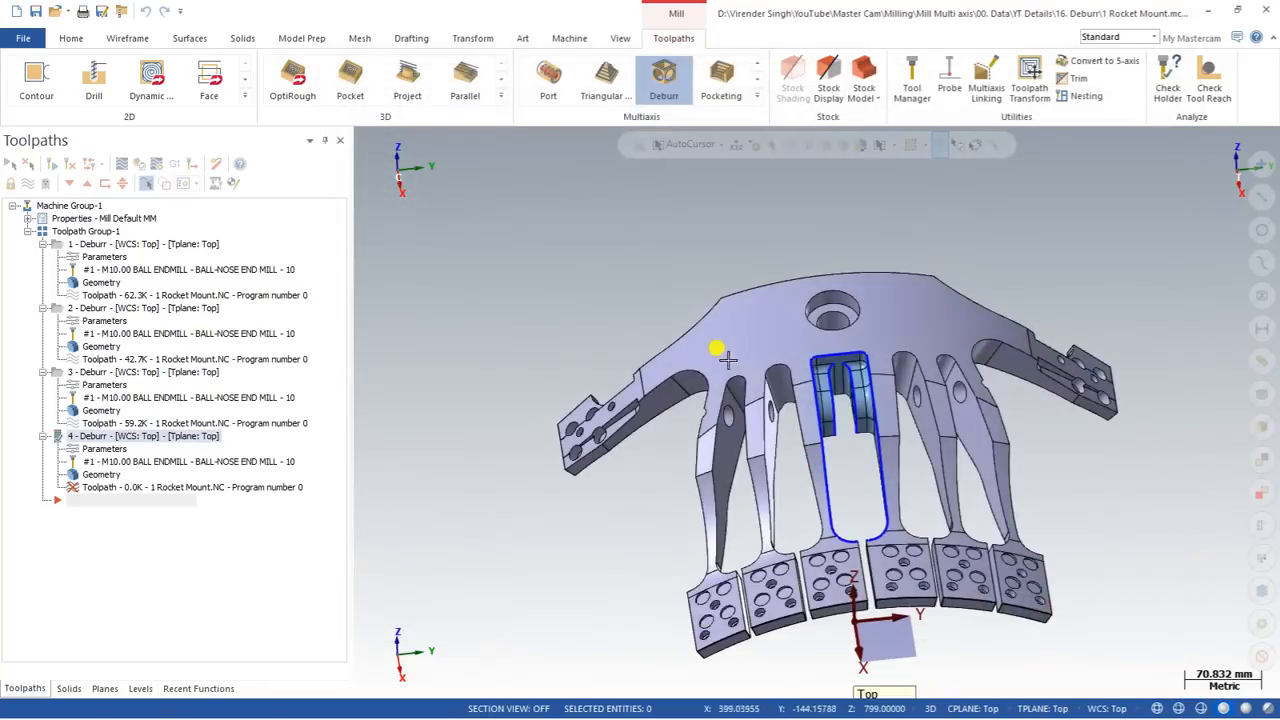
Backplot the fourth Deburr toolpath and examine its extended path along the mount's outer edge.
scroll(720, 343, up, 3)
scroll(814, 269, up, 1)
middle_drag(817, 261, 787, 249)
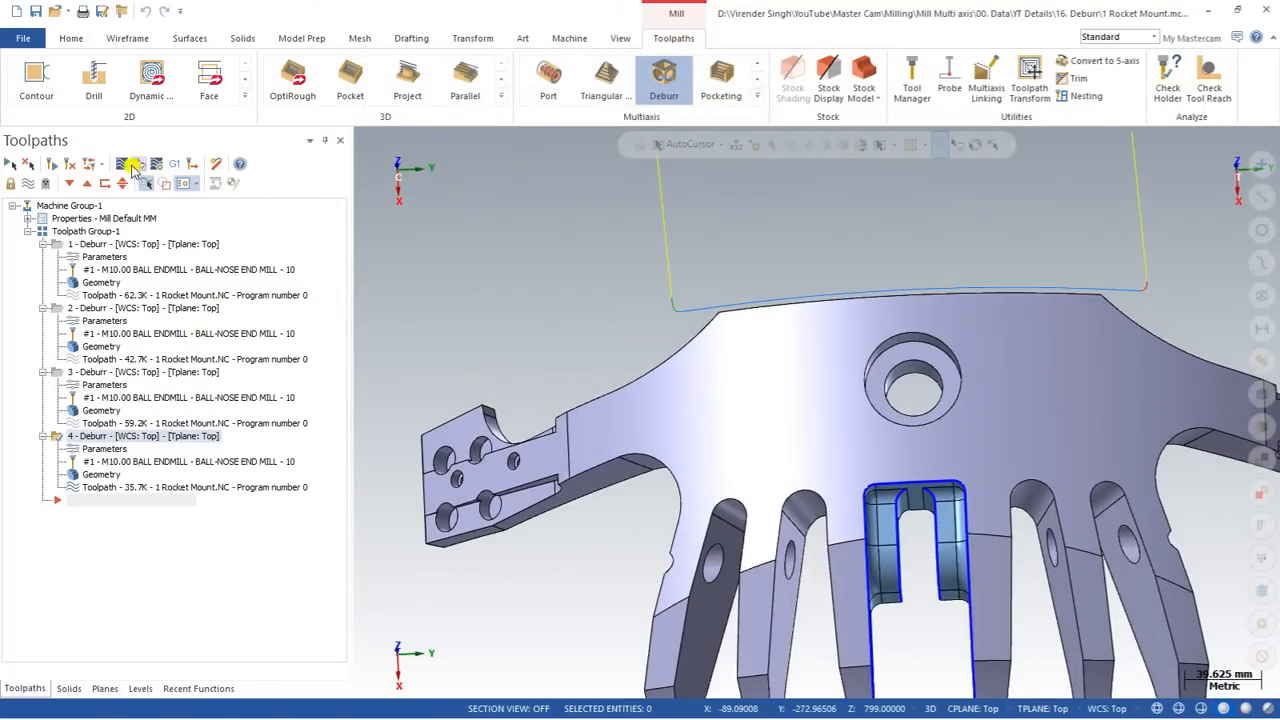
click(130, 166)
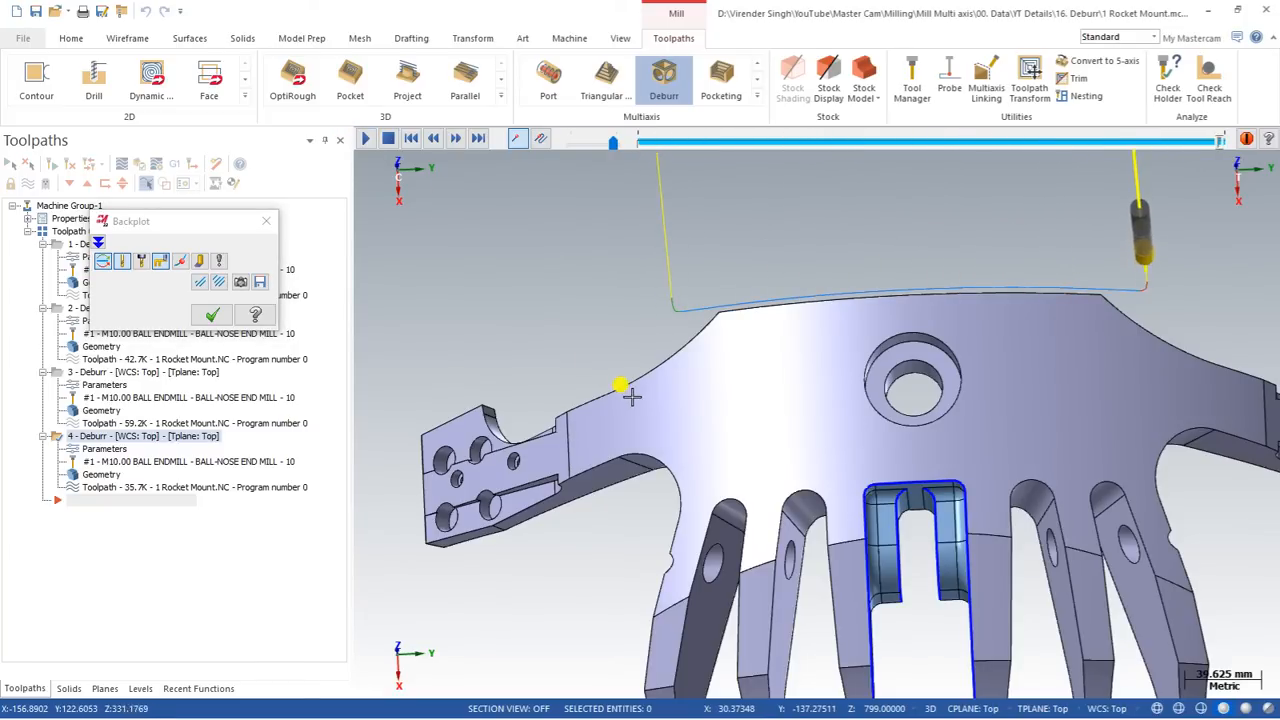
key(Escape)
scroll(523, 328, down, 2)
scroll(523, 328, down, 5)
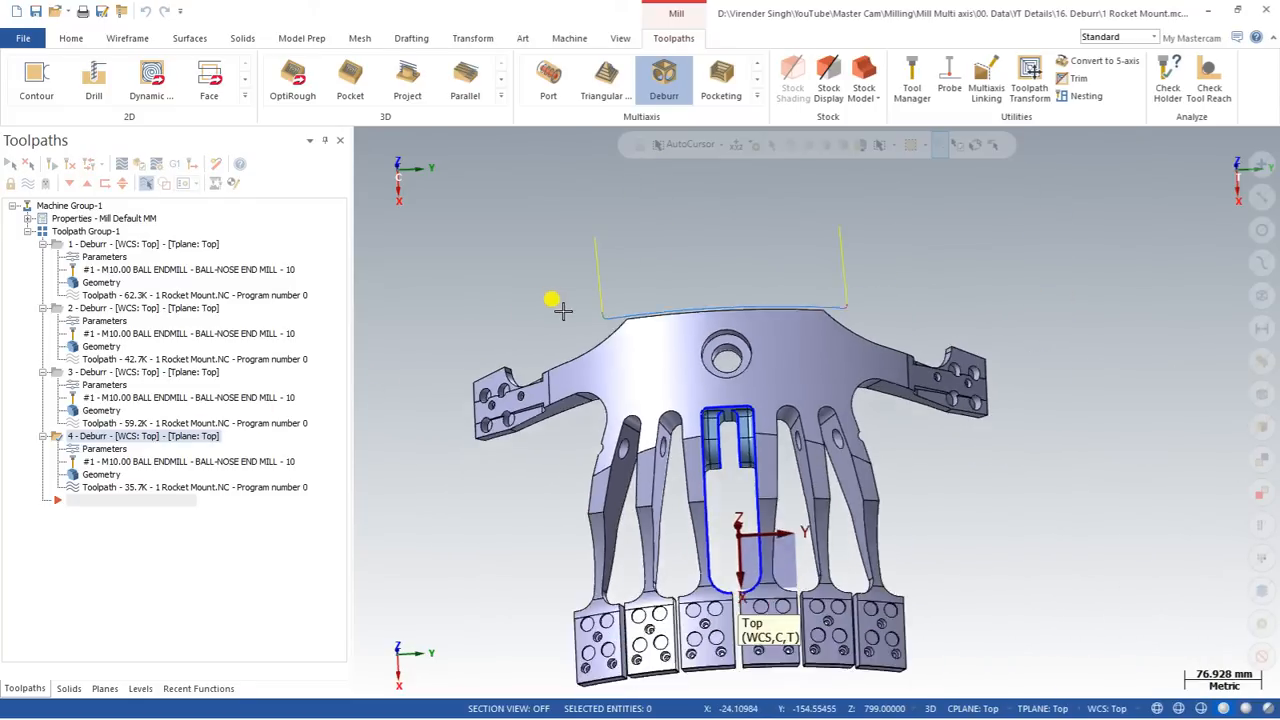
middle_drag(617, 349, 680, 343)
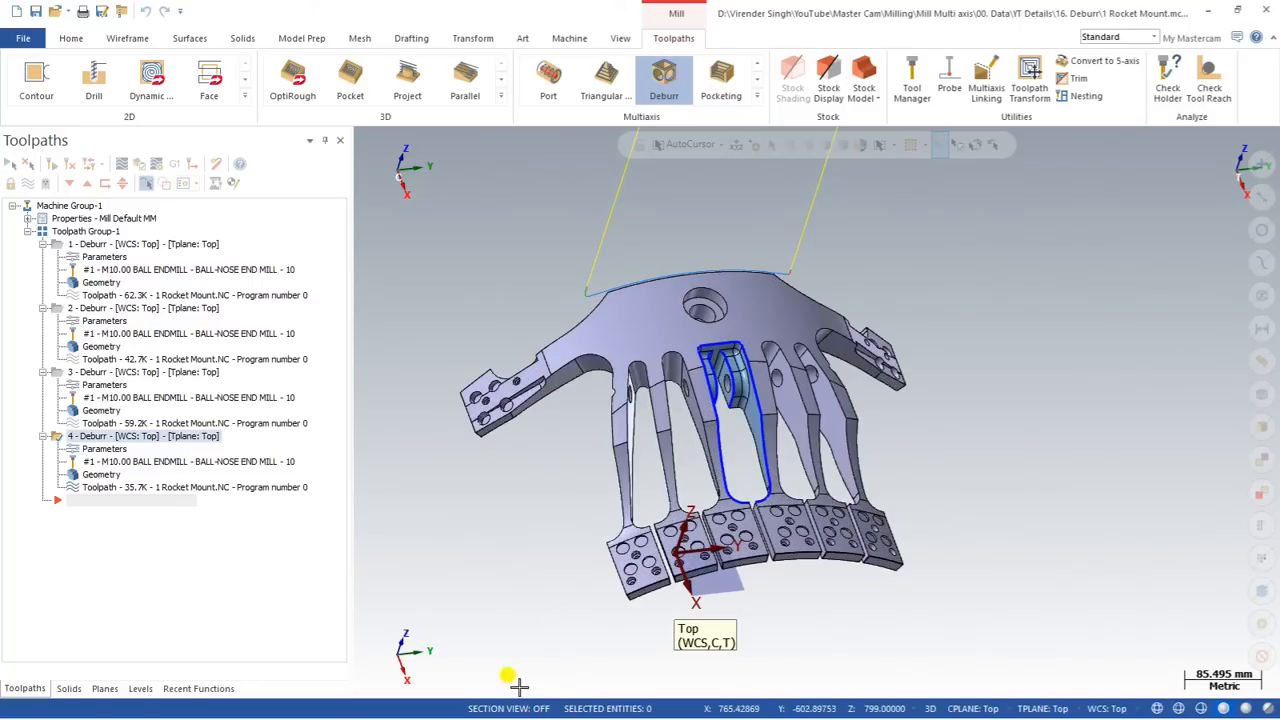
Switch to File Explorer and open the recent file Deburr_Toolpath.mcam in the running Mastercam session.
key(super+Tab)
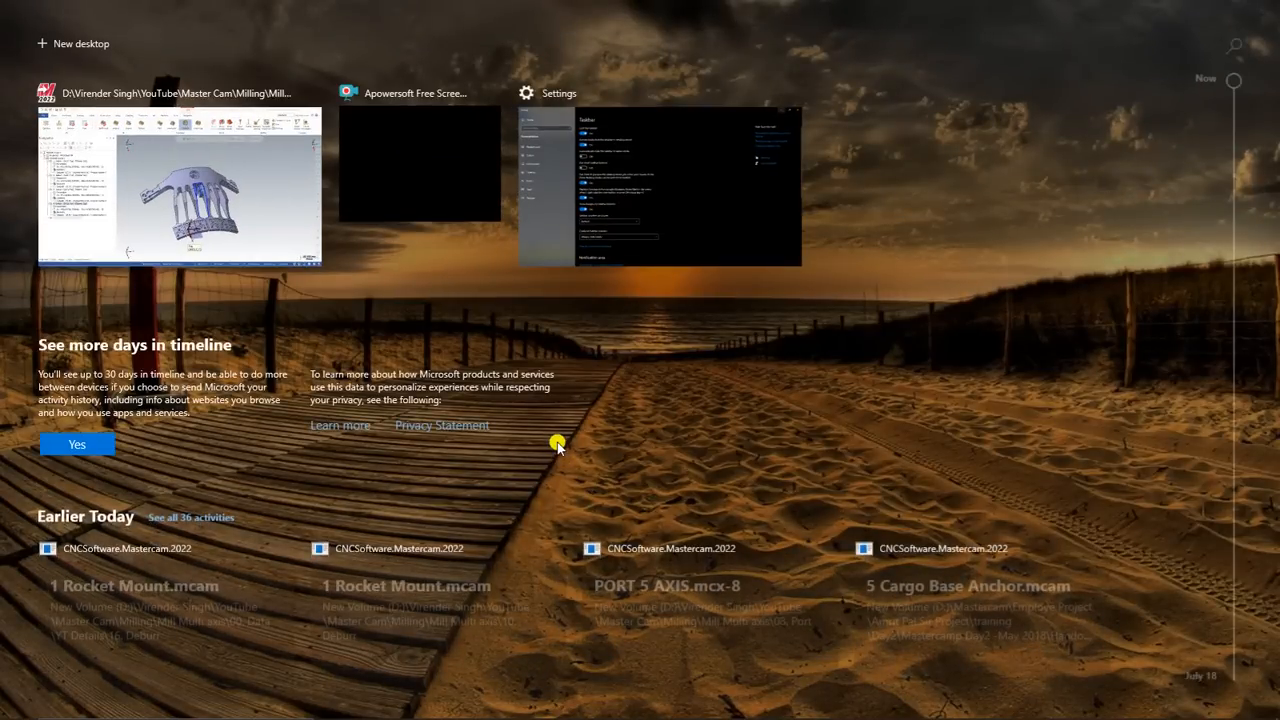
key(super+d)
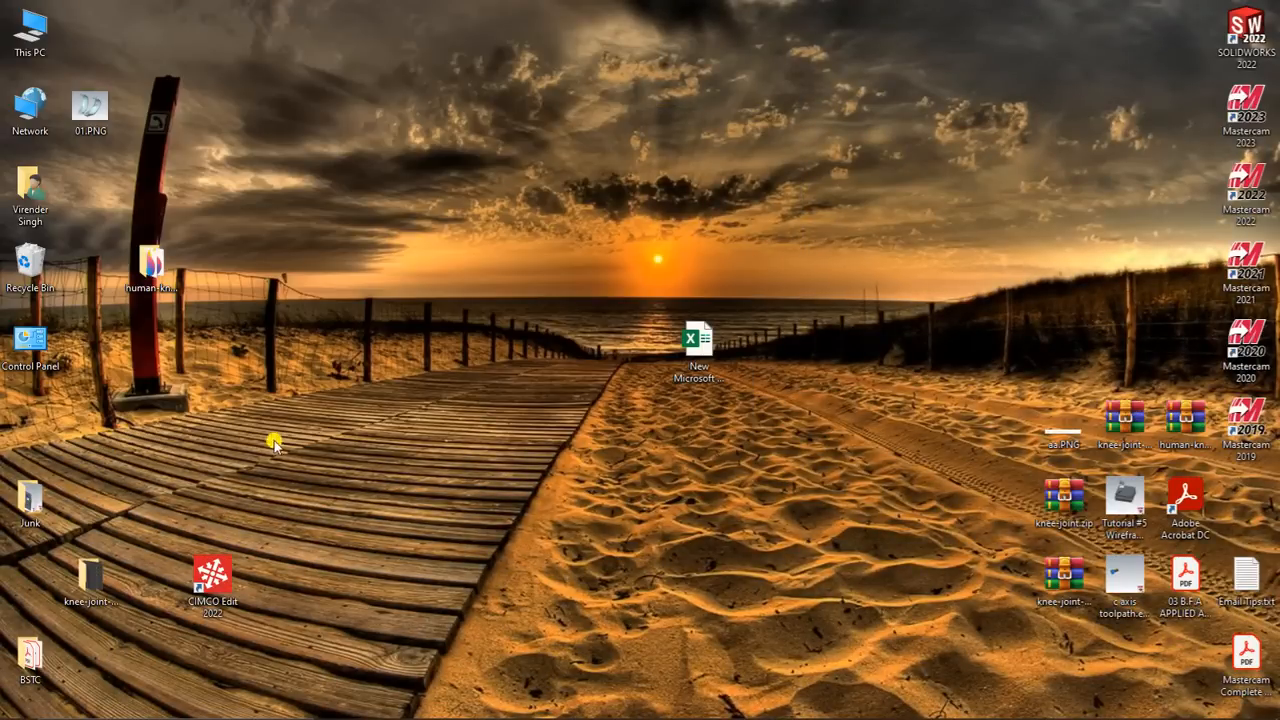
mouse_move(310, 715)
click(432, 700)
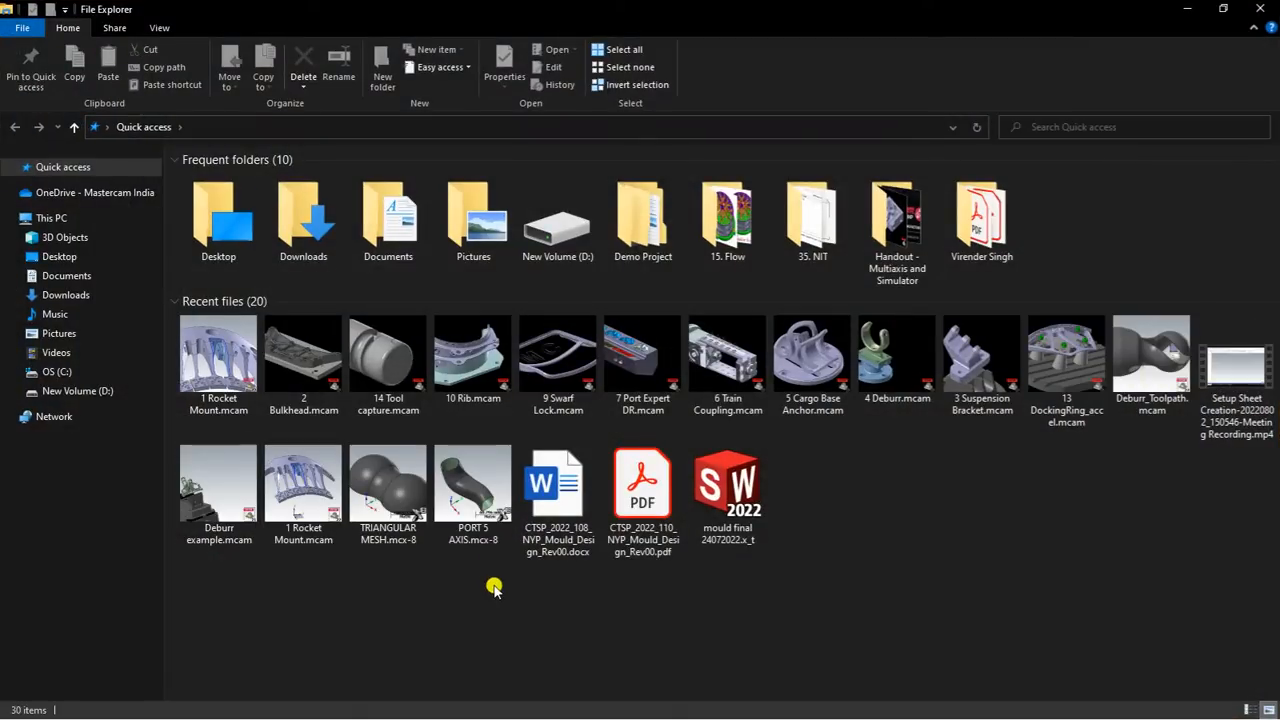
drag(1165, 370, 837, 131)
double_click(830, 26)
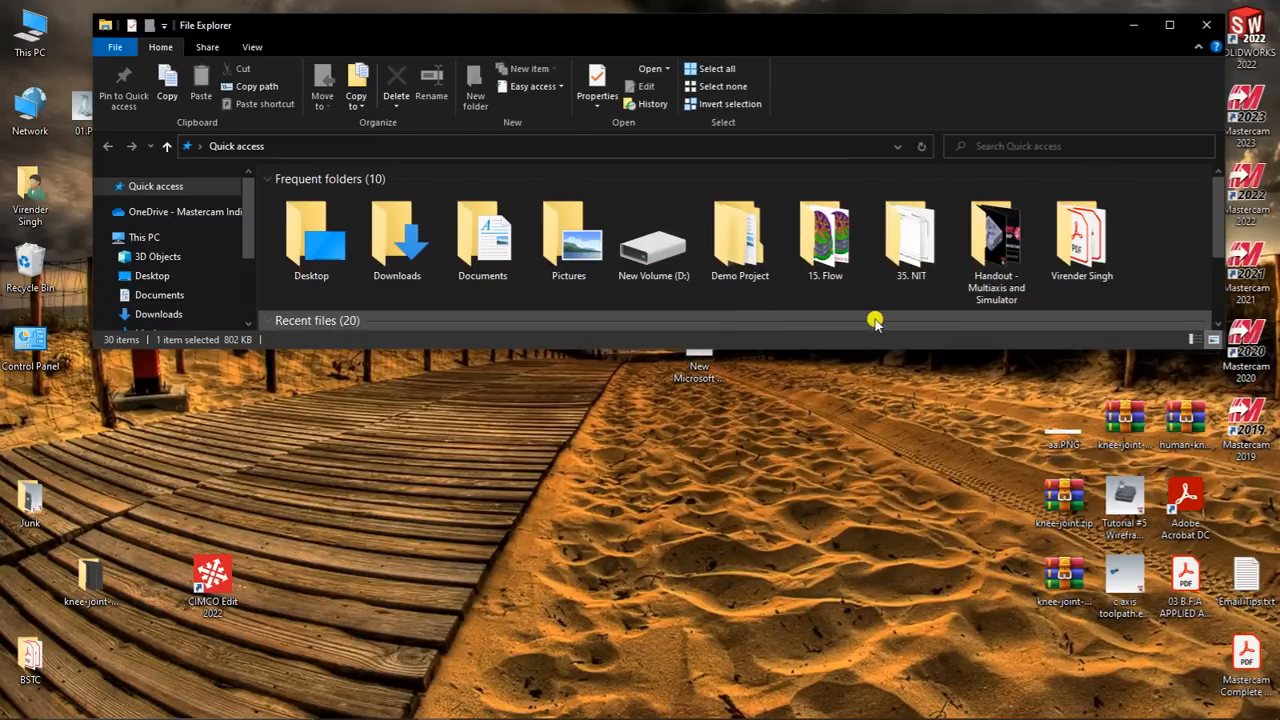
scroll(930, 290, down, 1)
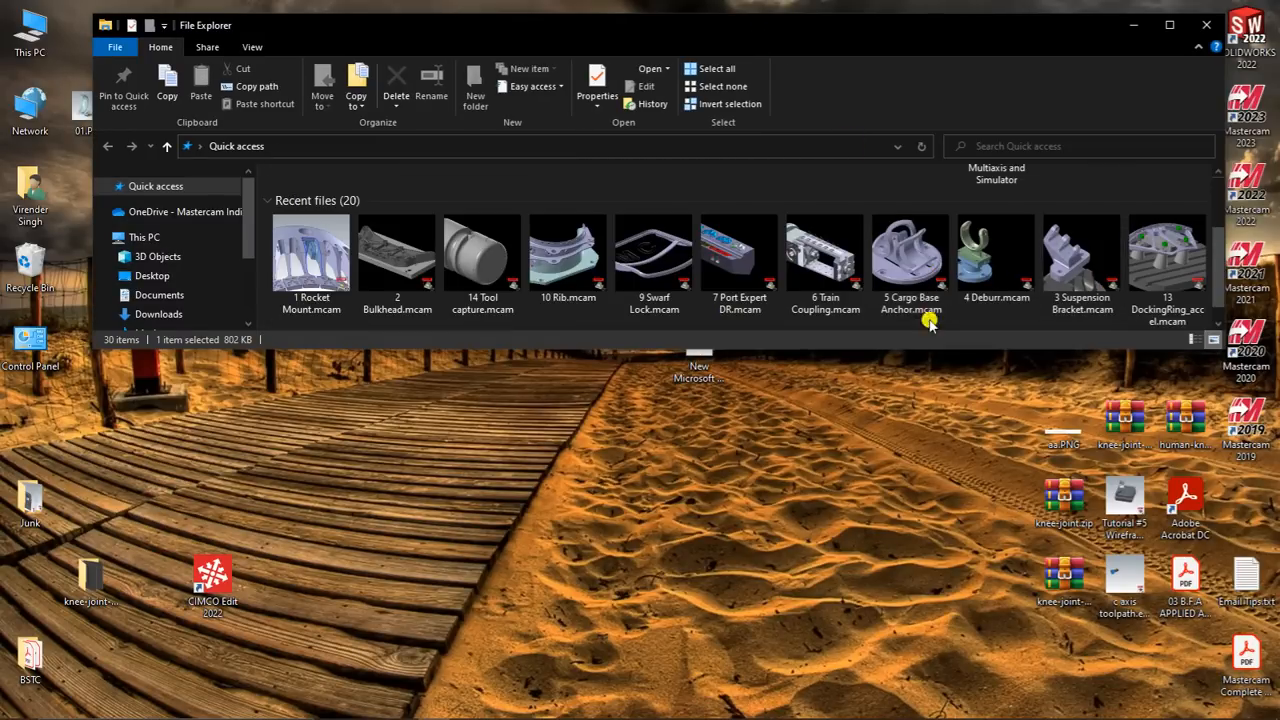
drag(923, 346, 906, 496)
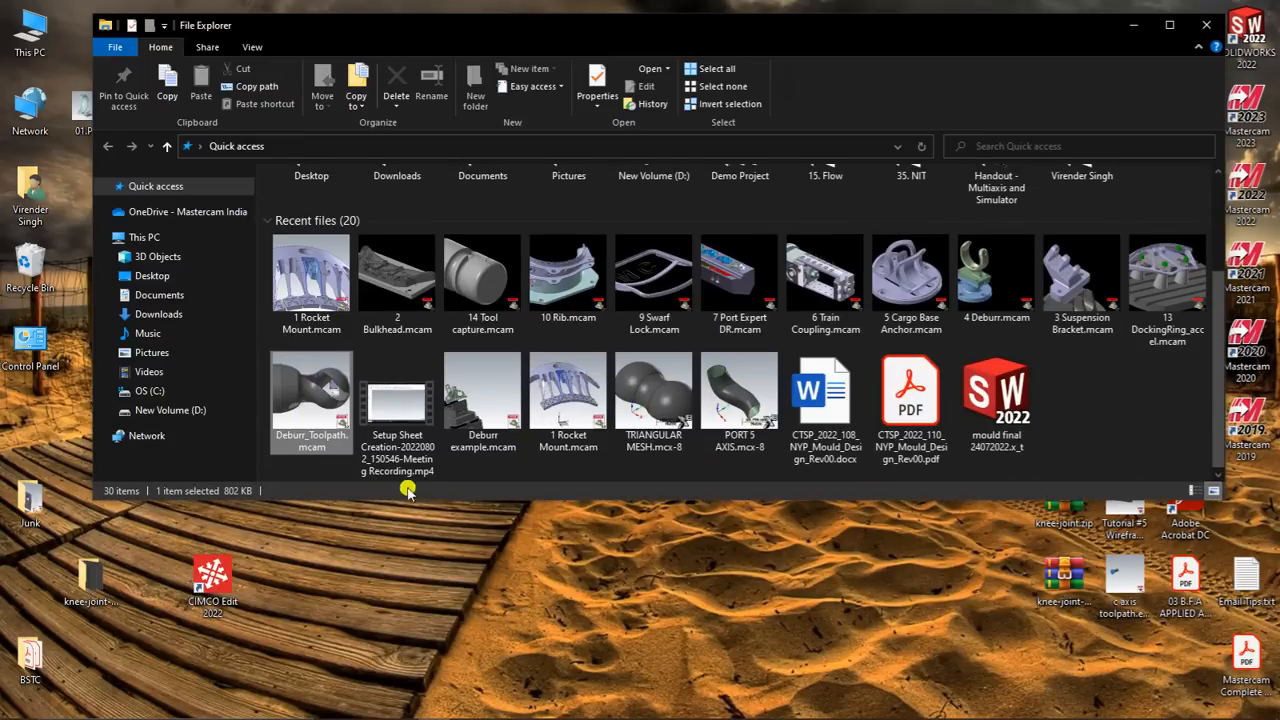
drag(318, 425, 614, 445)
click(675, 400)
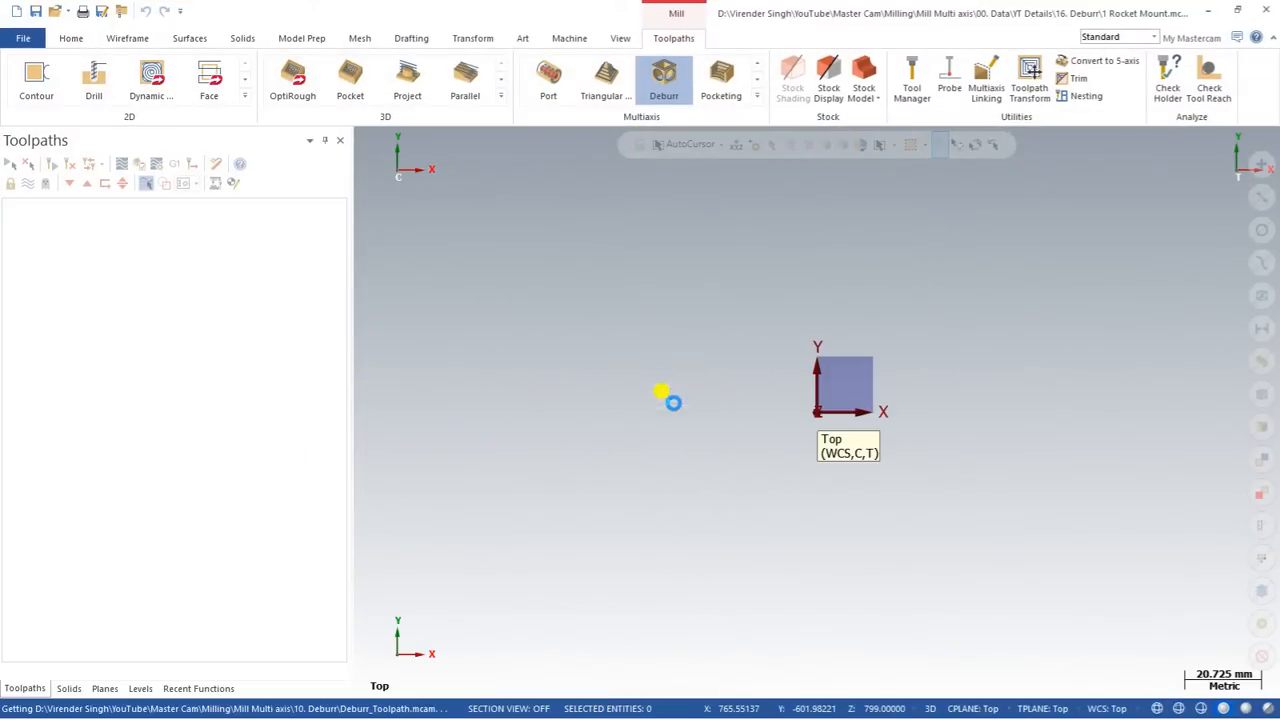
Open the Deburr operation of the With Oscillate group in Mastercam Simulator.
middle_drag(663, 386, 616, 477)
scroll(617, 477, down, 6)
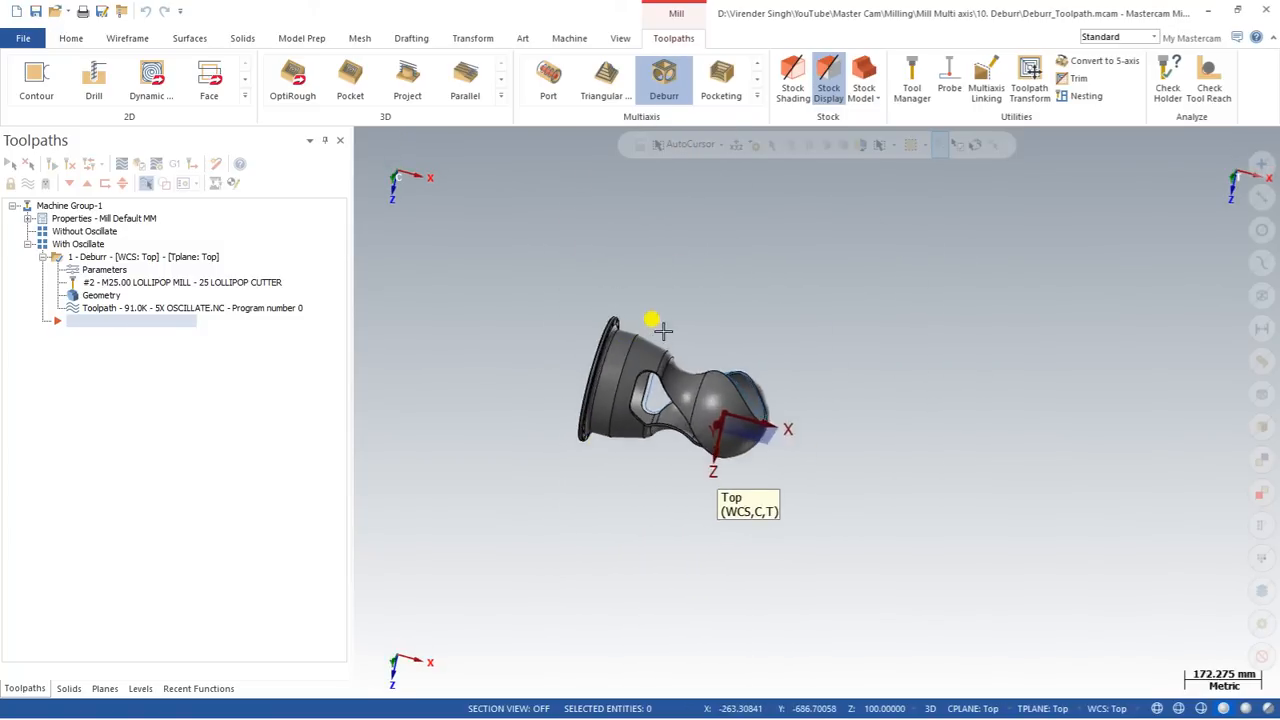
scroll(663, 331, up, 1)
middle_drag(663, 331, 575, 445)
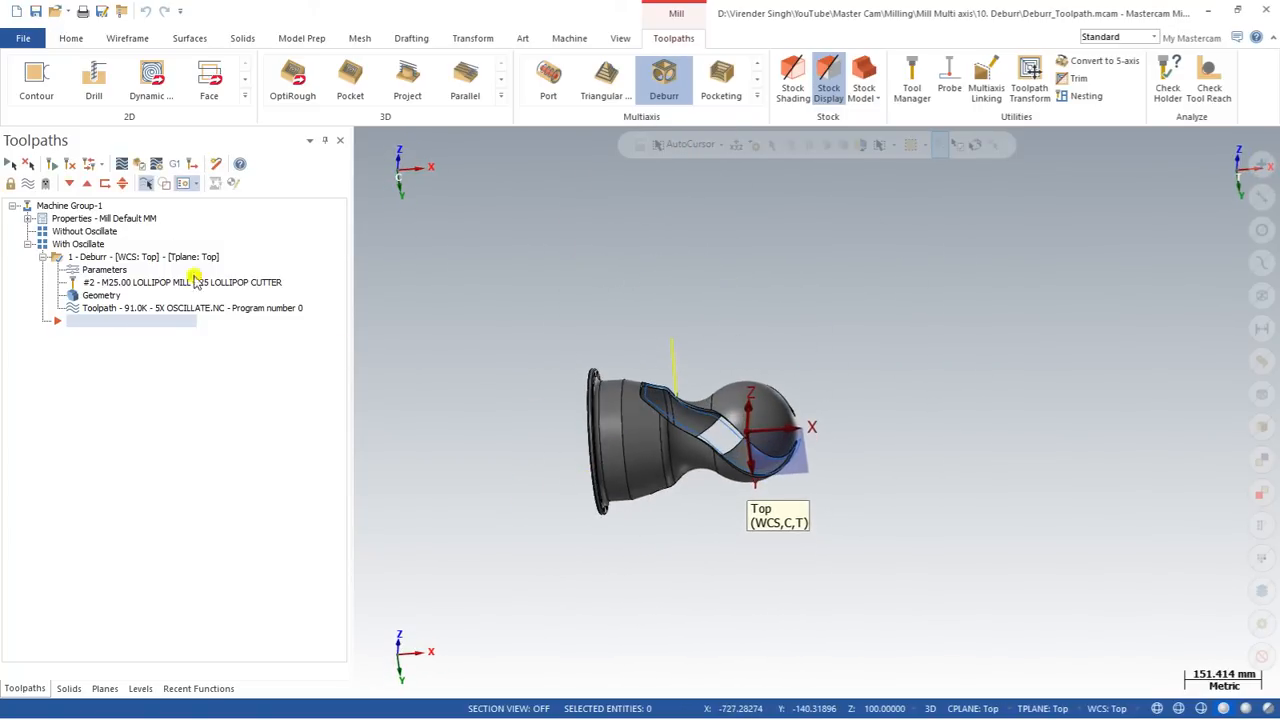
click(155, 165)
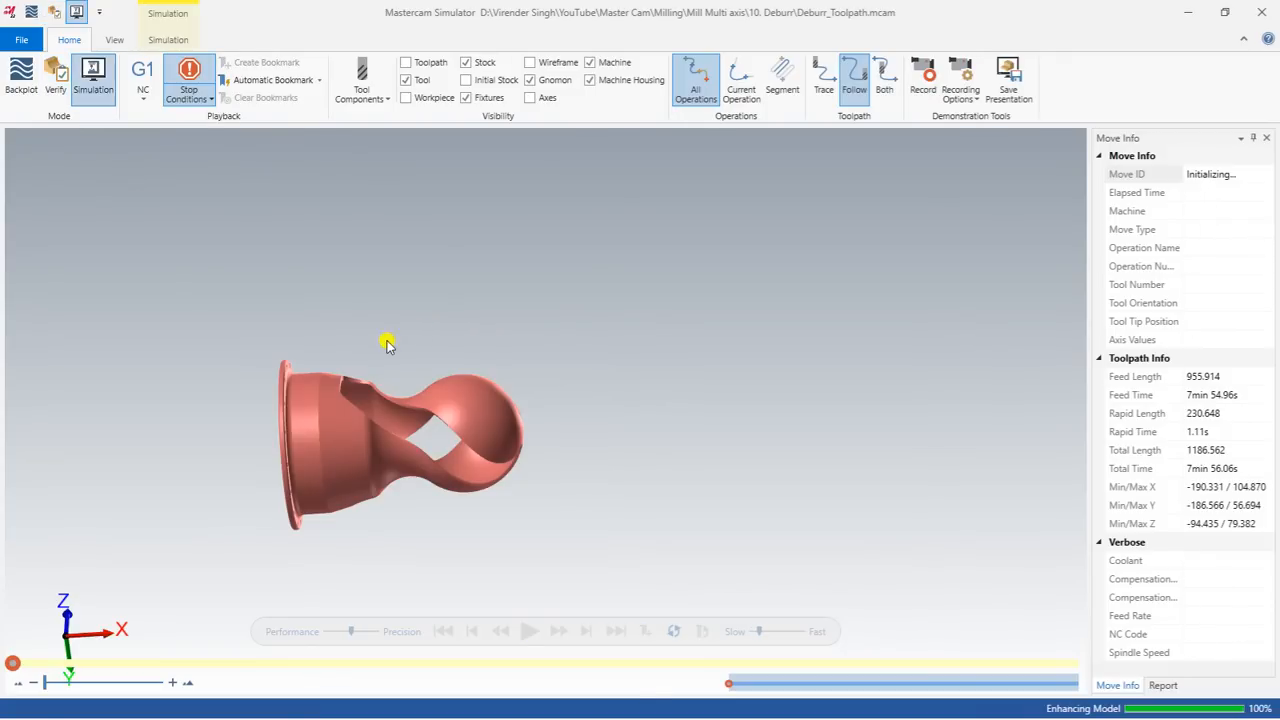
Run the machine simulation of the Deburr toolpath on the red part through to its last move.
middle_drag(356, 411, 480, 306)
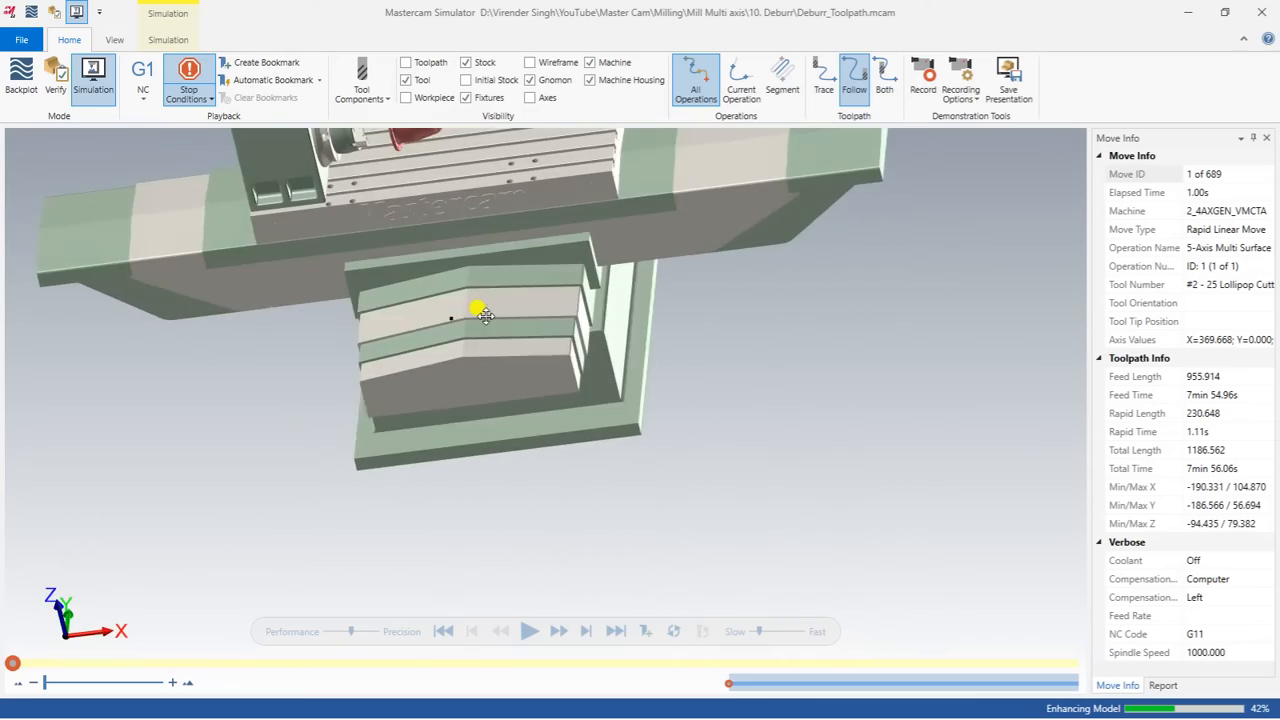
scroll(470, 336, down, 2)
scroll(456, 180, down, 1)
scroll(452, 174, up, 5)
mouse_move(463, 231)
middle_down()
mouse_move(430, 278)
mouse_move(463, 234)
middle_up()
scroll(453, 173, up, 3)
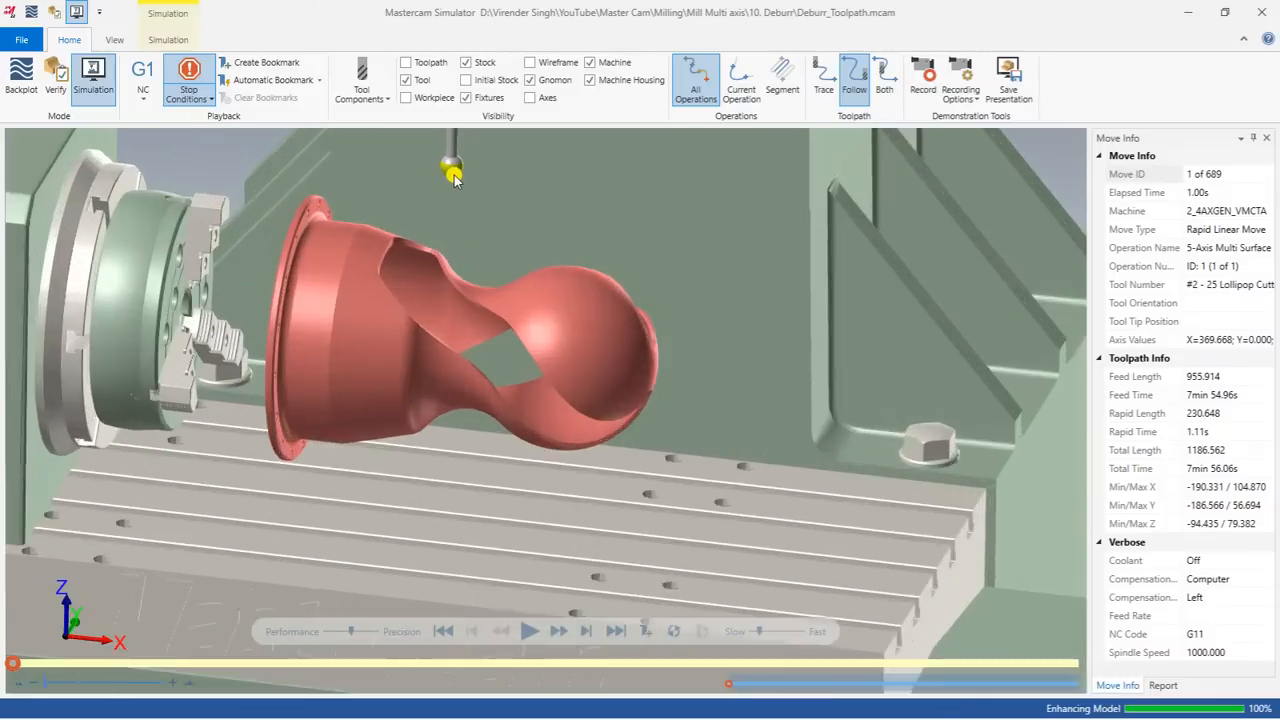
scroll(414, 253, down, 3)
scroll(403, 261, up, 1)
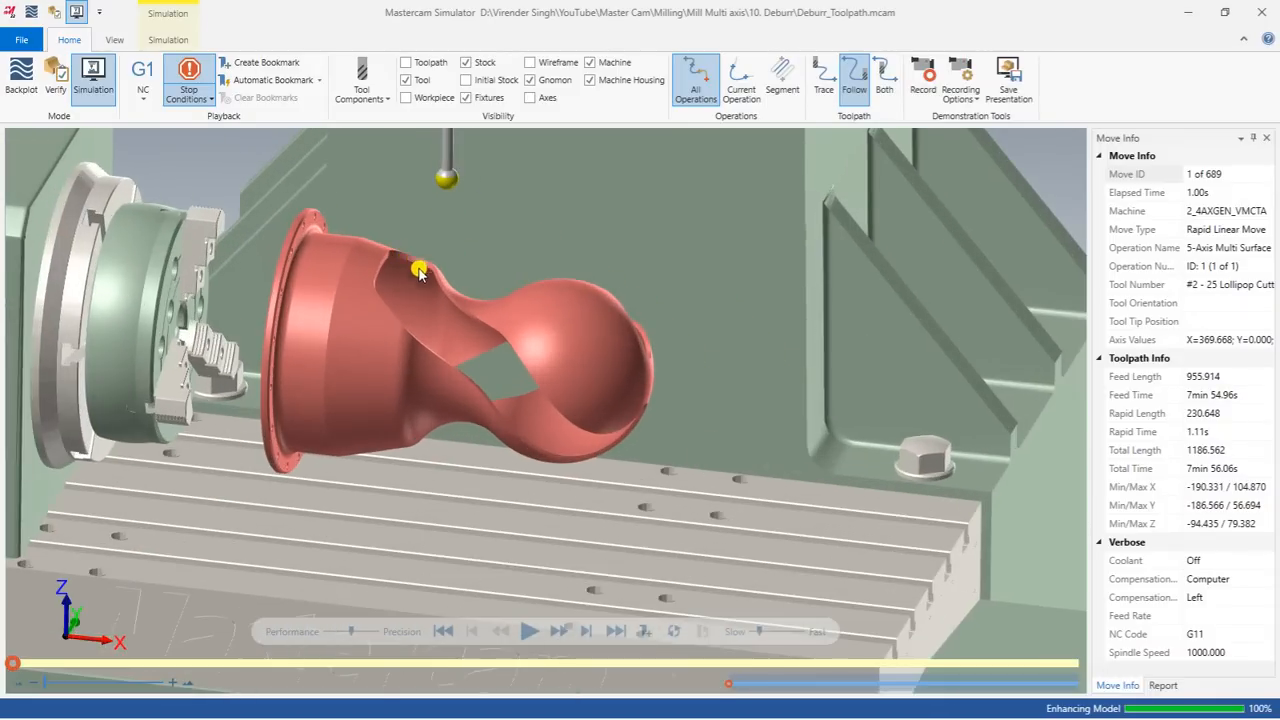
middle_drag(587, 414, 561, 414)
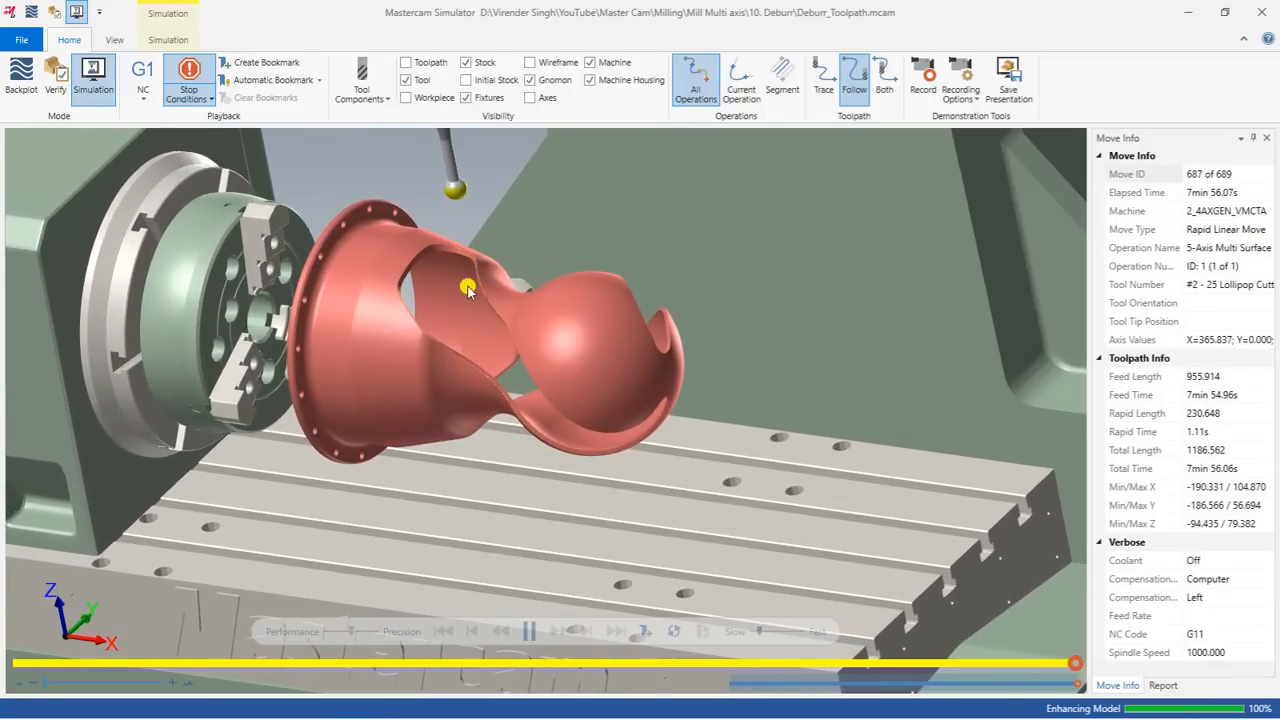
Examine the deburred edge around the part's twisted opening up close, and return to the Mastercam model.
scroll(452, 243, up, 5)
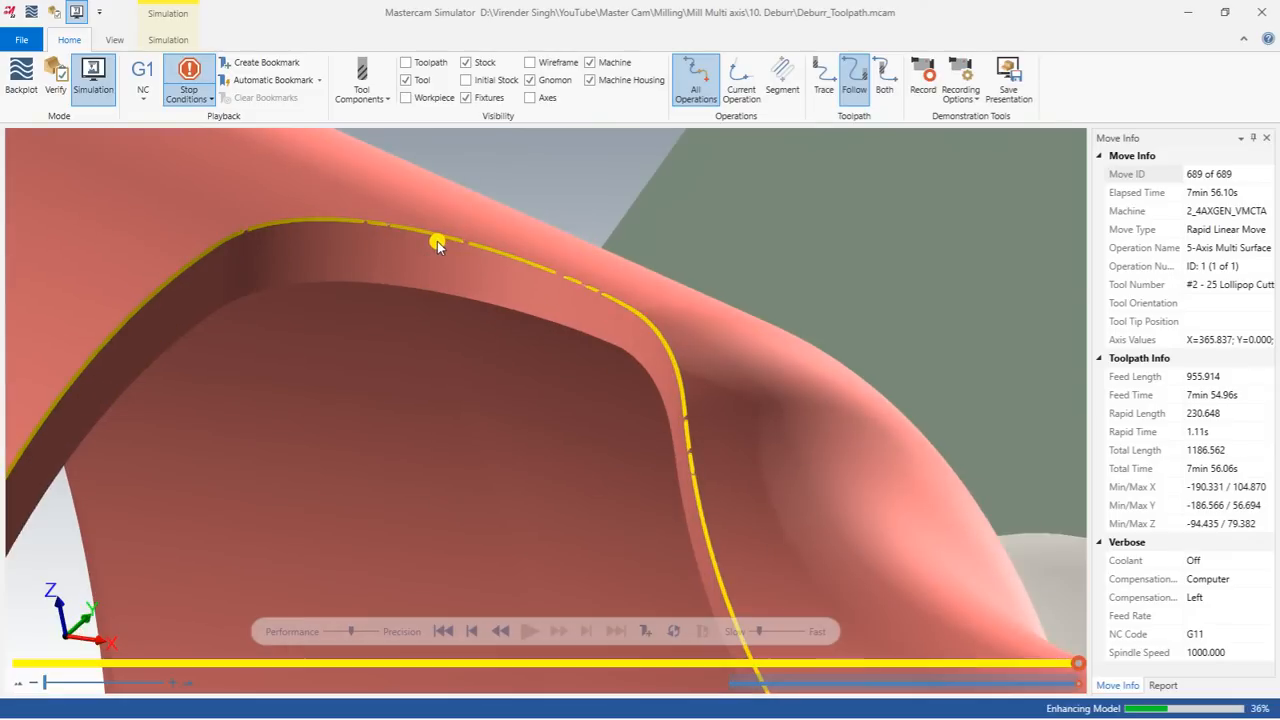
scroll(448, 243, down, 4)
scroll(448, 243, up, 2)
mouse_move(448, 243)
middle_down()
mouse_move(463, 251)
mouse_move(438, 234)
middle_up()
scroll(438, 234, up, 5)
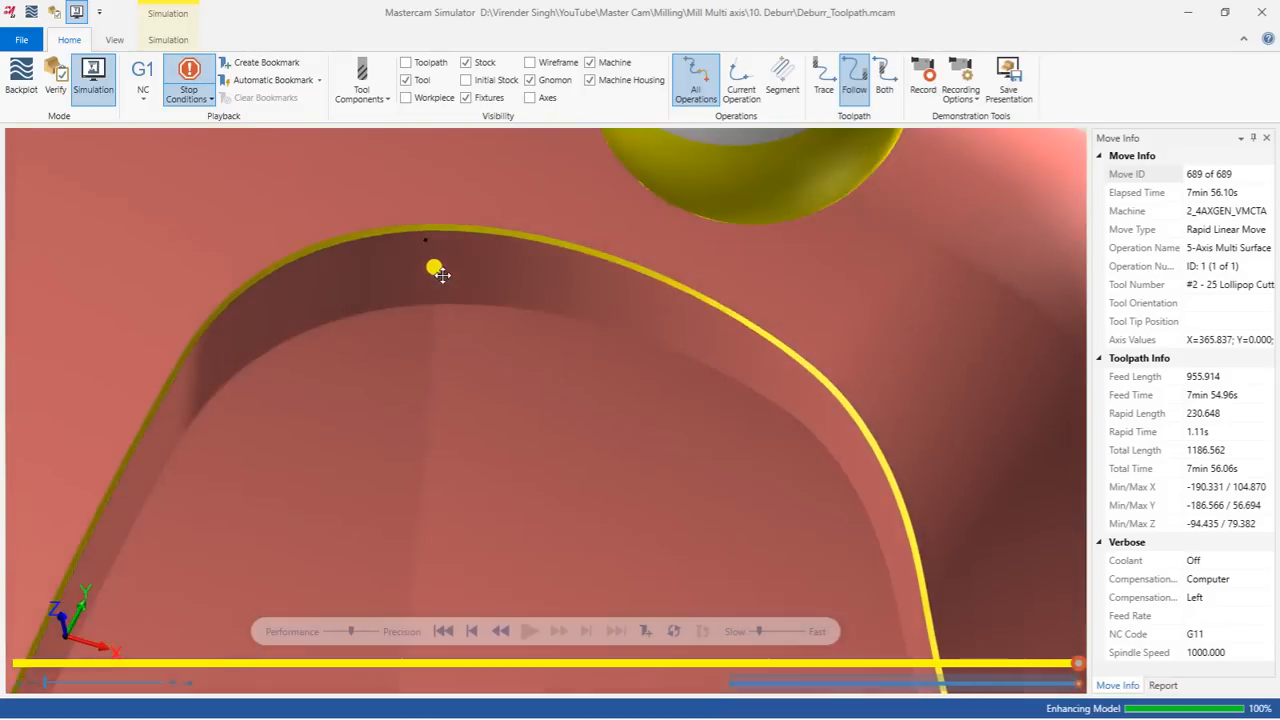
scroll(449, 245, down, 3)
scroll(445, 242, up, 2)
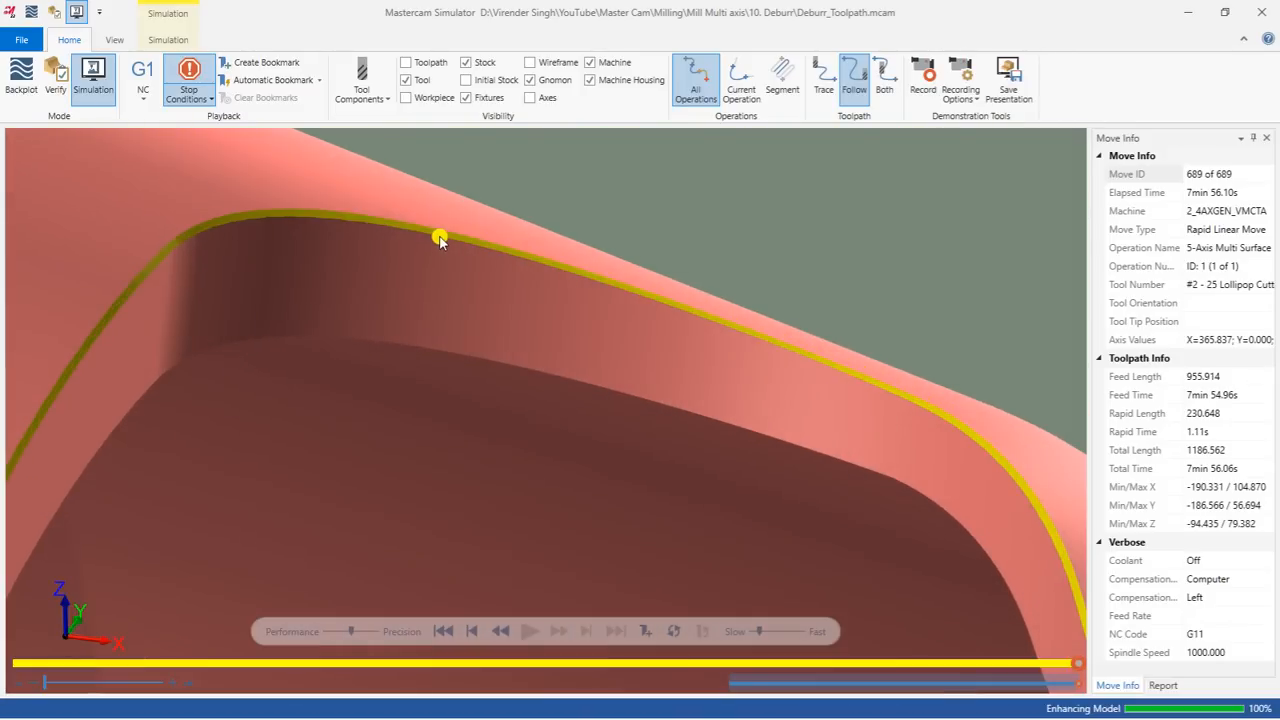
scroll(439, 240, down, 6)
middle_drag(469, 303, 501, 345)
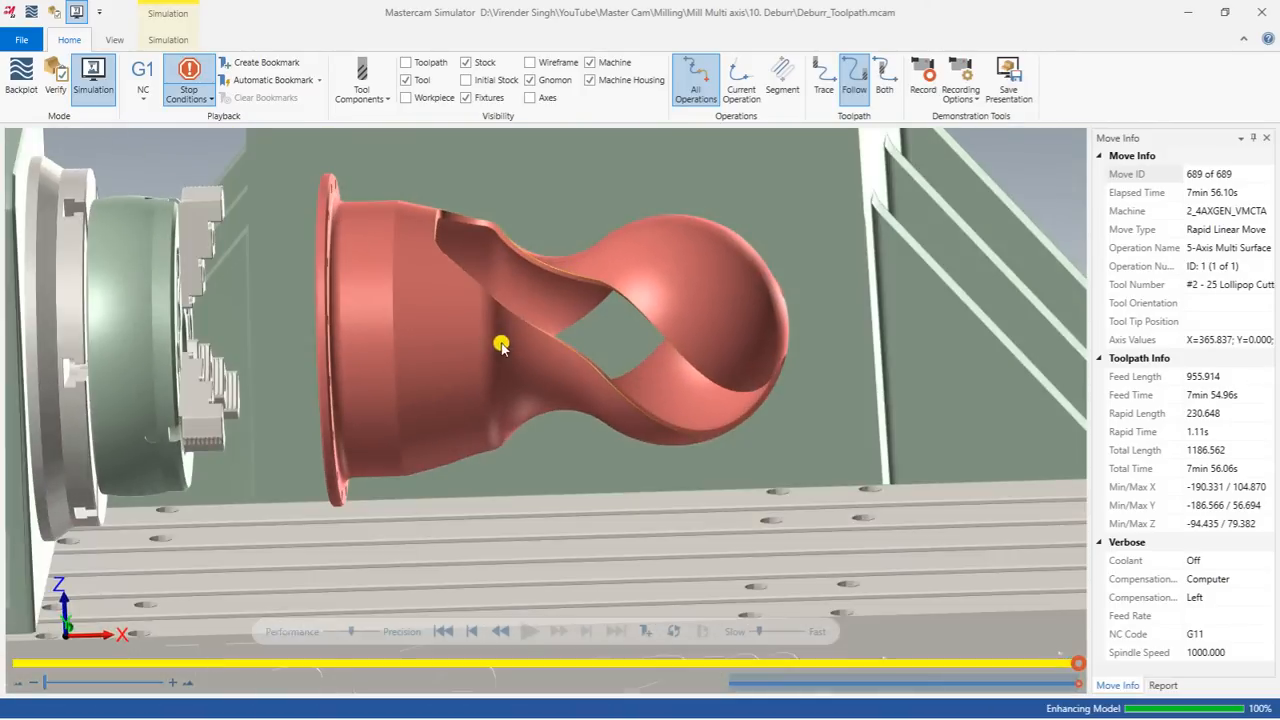
scroll(530, 355, up, 6)
middle_drag(600, 357, 565, 390)
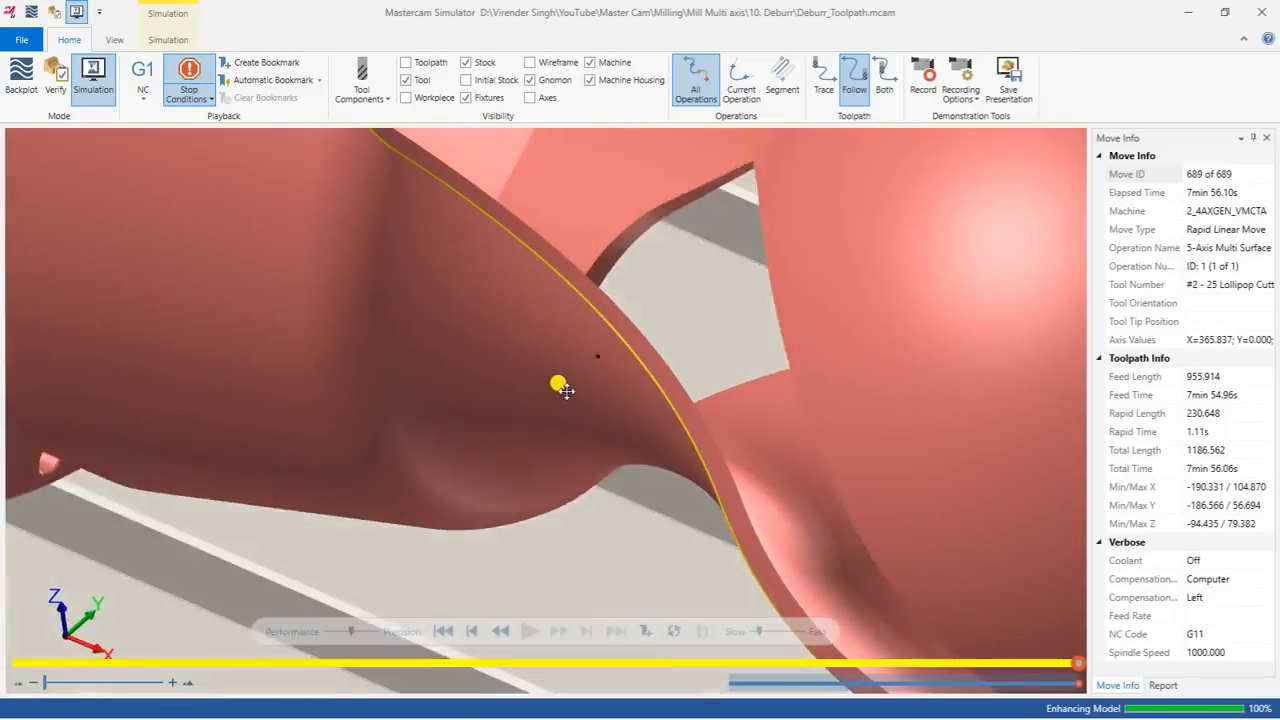
scroll(566, 388, down, 8)
scroll(549, 294, up, 5)
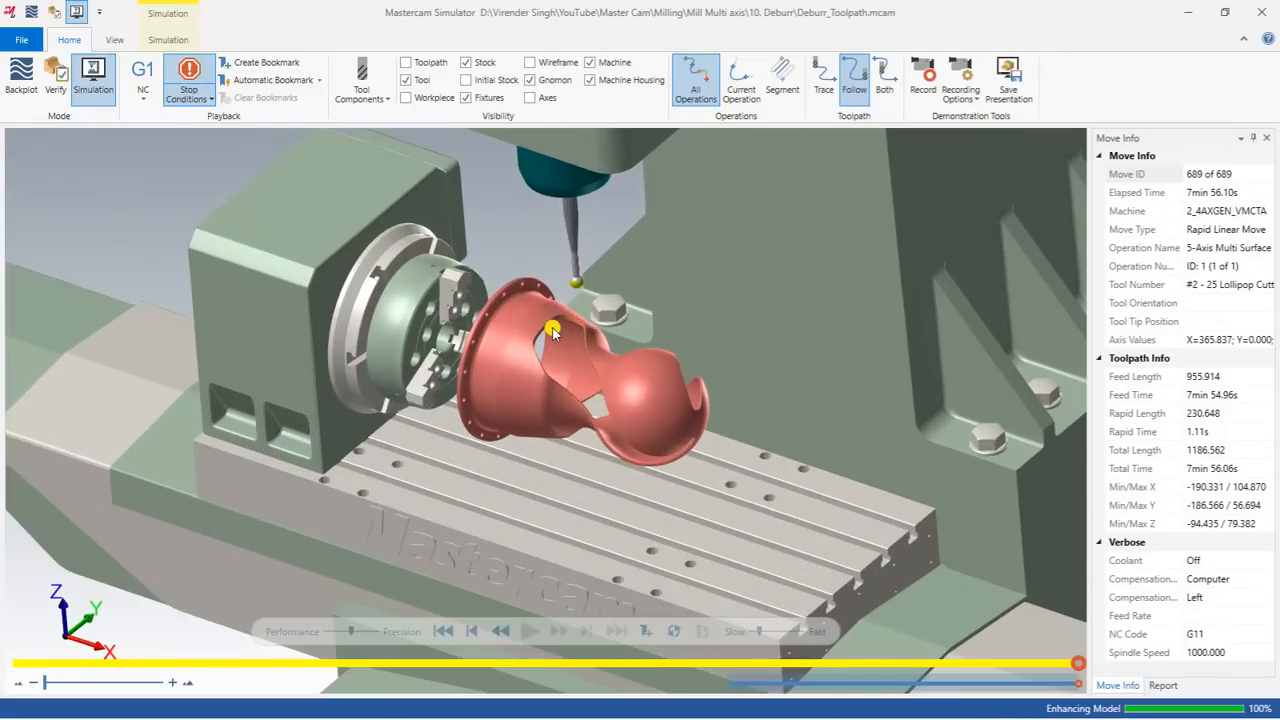
click(1189, 14)
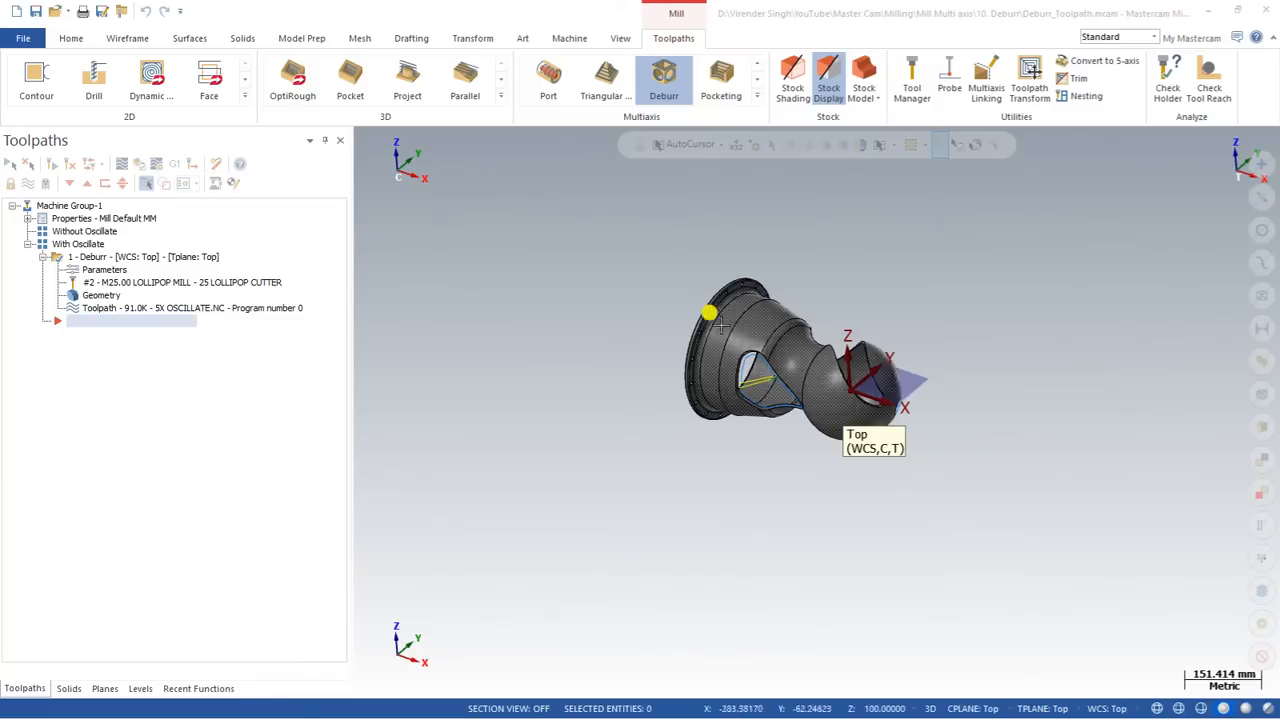
Delete the existing Deburr operation from the With Oscillate group.
mouse_move(697, 438)
middle_down()
mouse_move(711, 309)
mouse_move(717, 434)
middle_up()
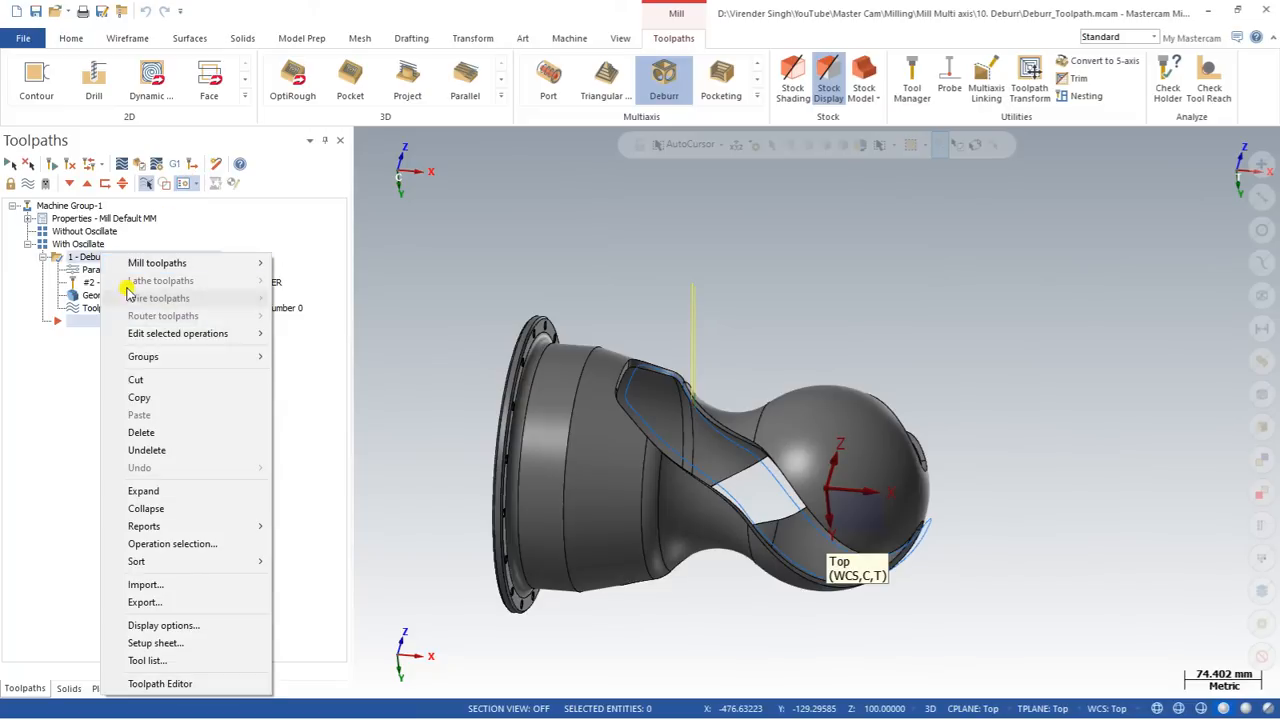
click(152, 432)
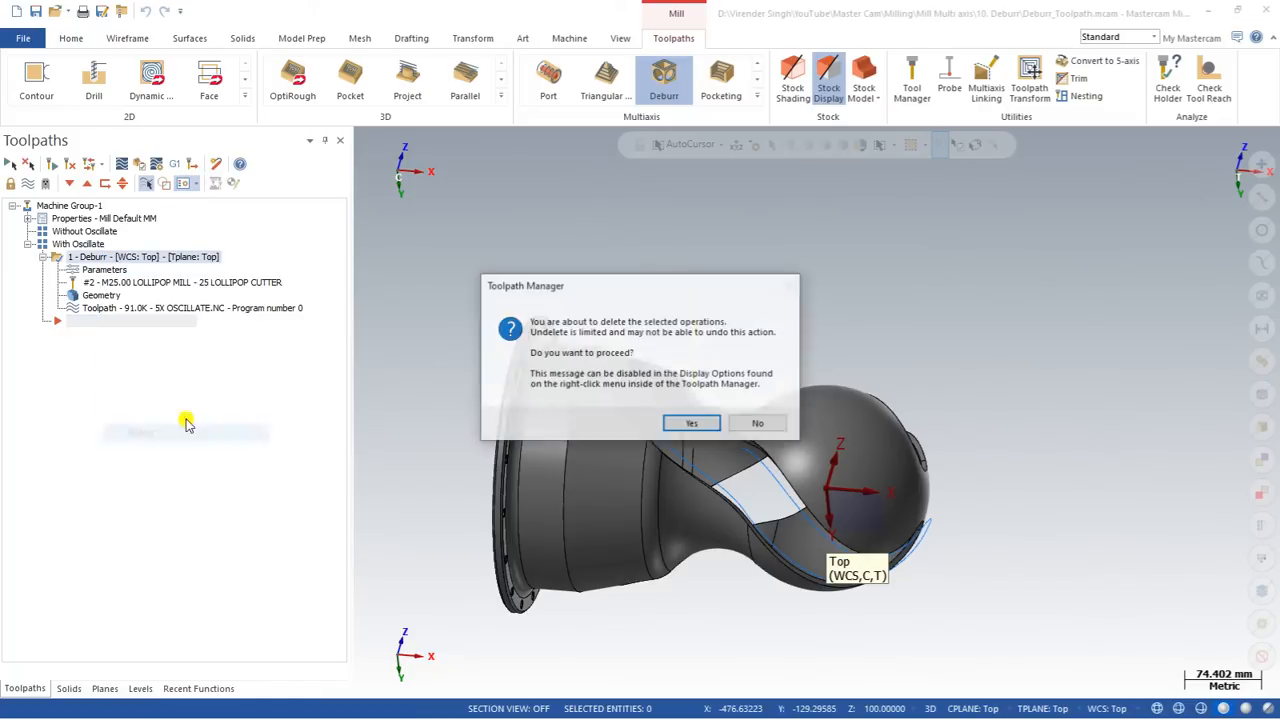
click(697, 425)
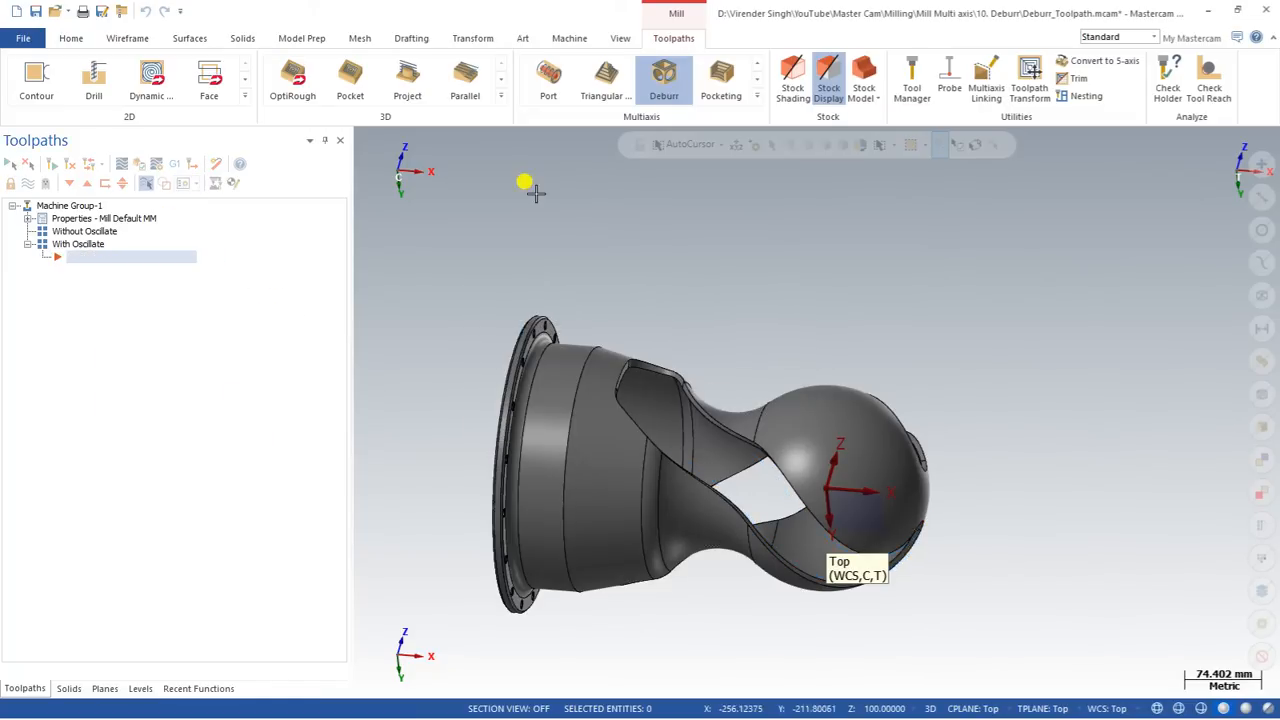
Start a new Deburr toolpath with tool 2, the 25 Lollipop Cutter, and select the whole solid as machining geometry.
click(663, 85)
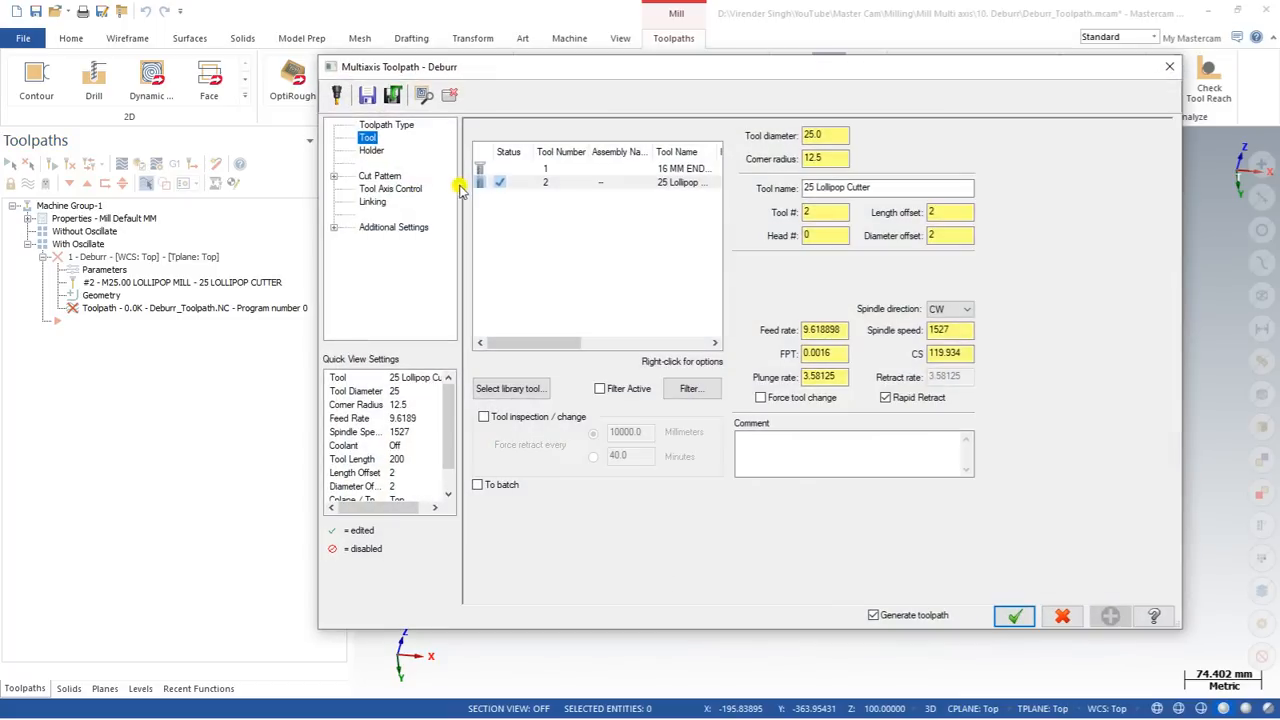
click(637, 184)
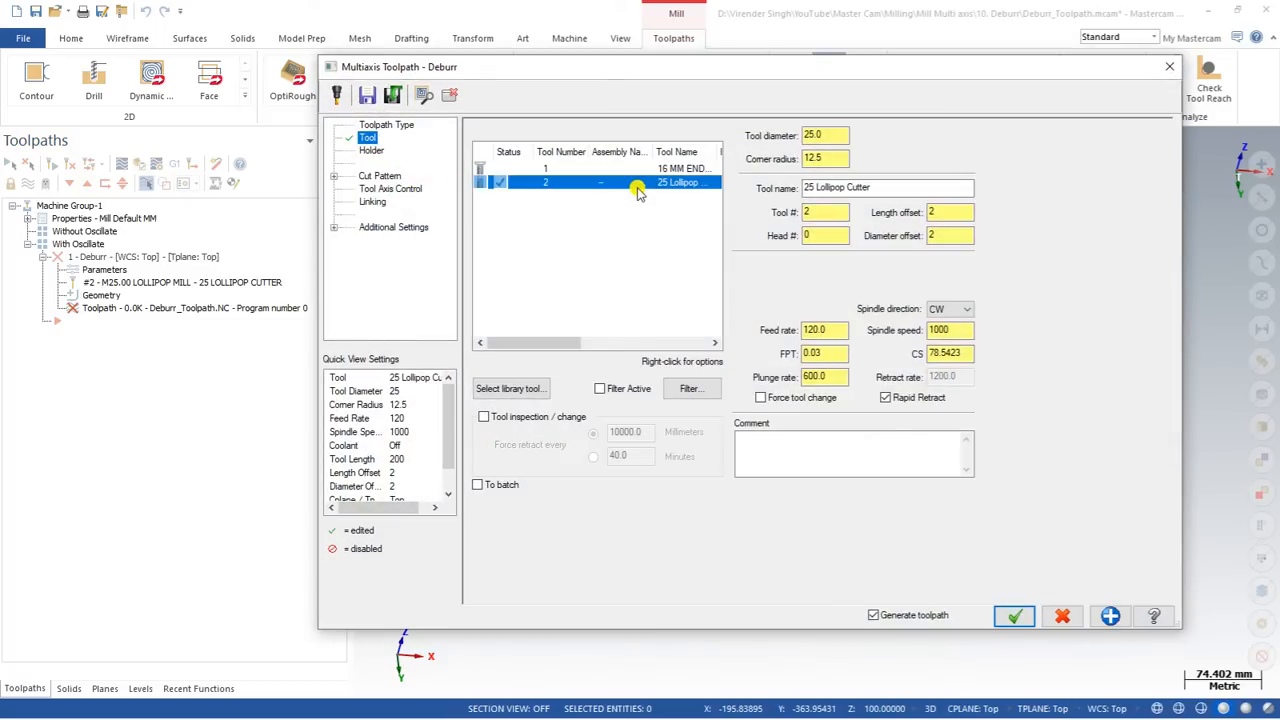
click(379, 176)
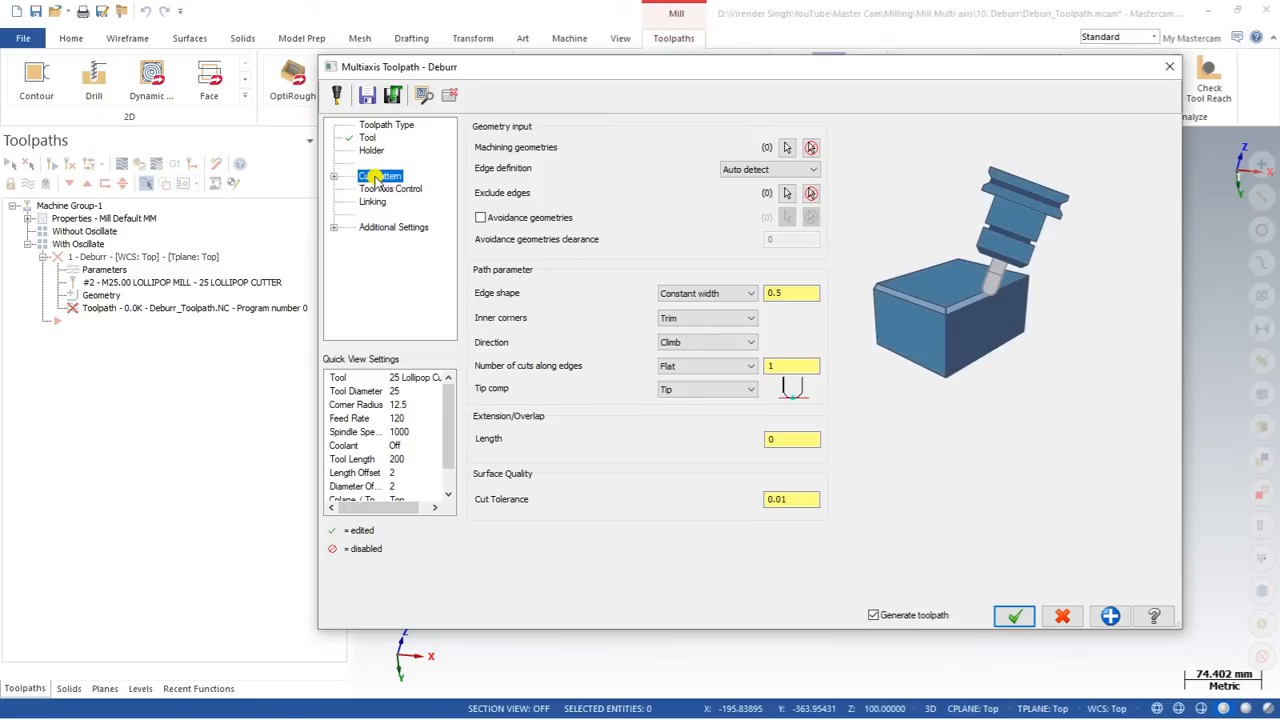
click(787, 148)
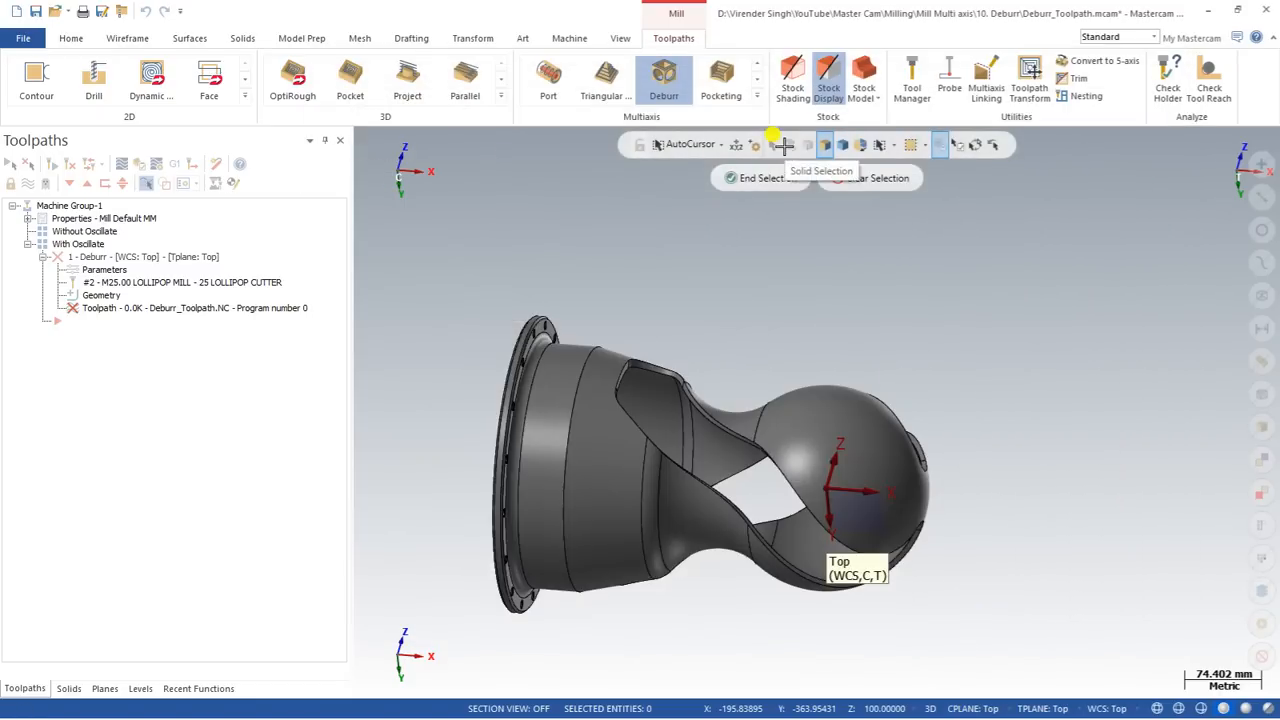
key(Return)
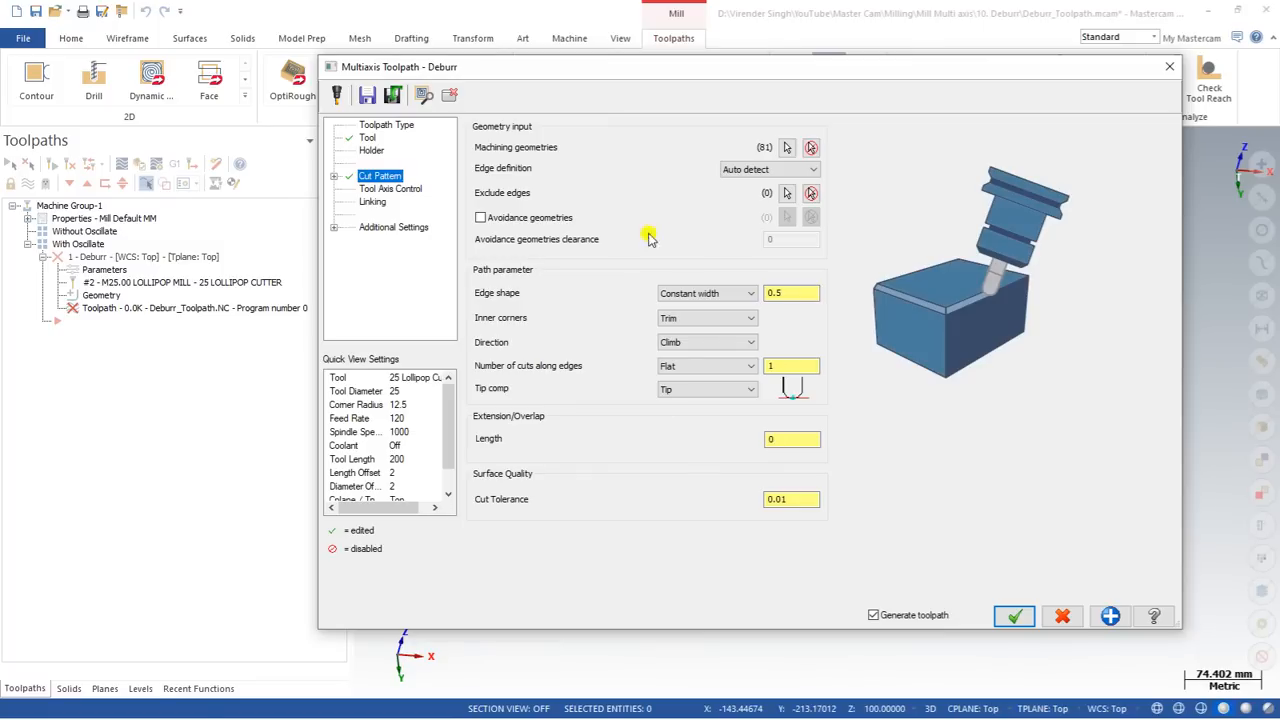
Set the edge definition to User defined and chain the outer edge loop of the twisted opening.
click(745, 170)
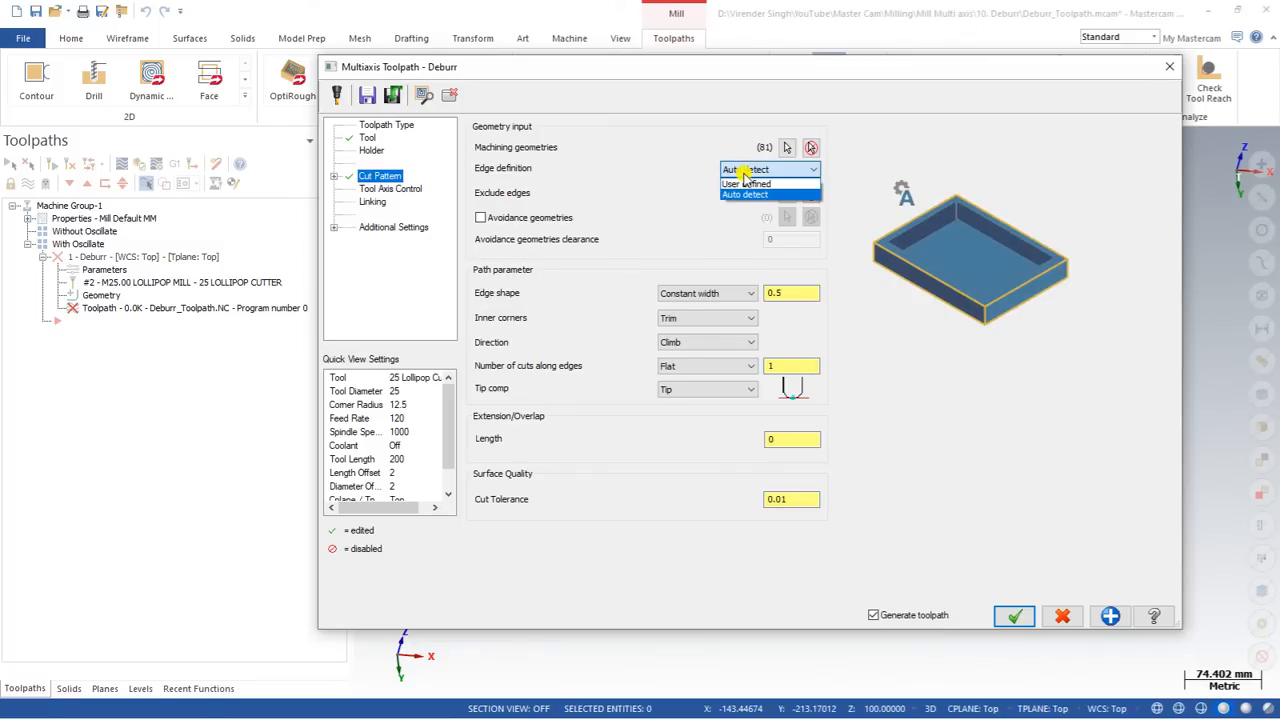
click(750, 184)
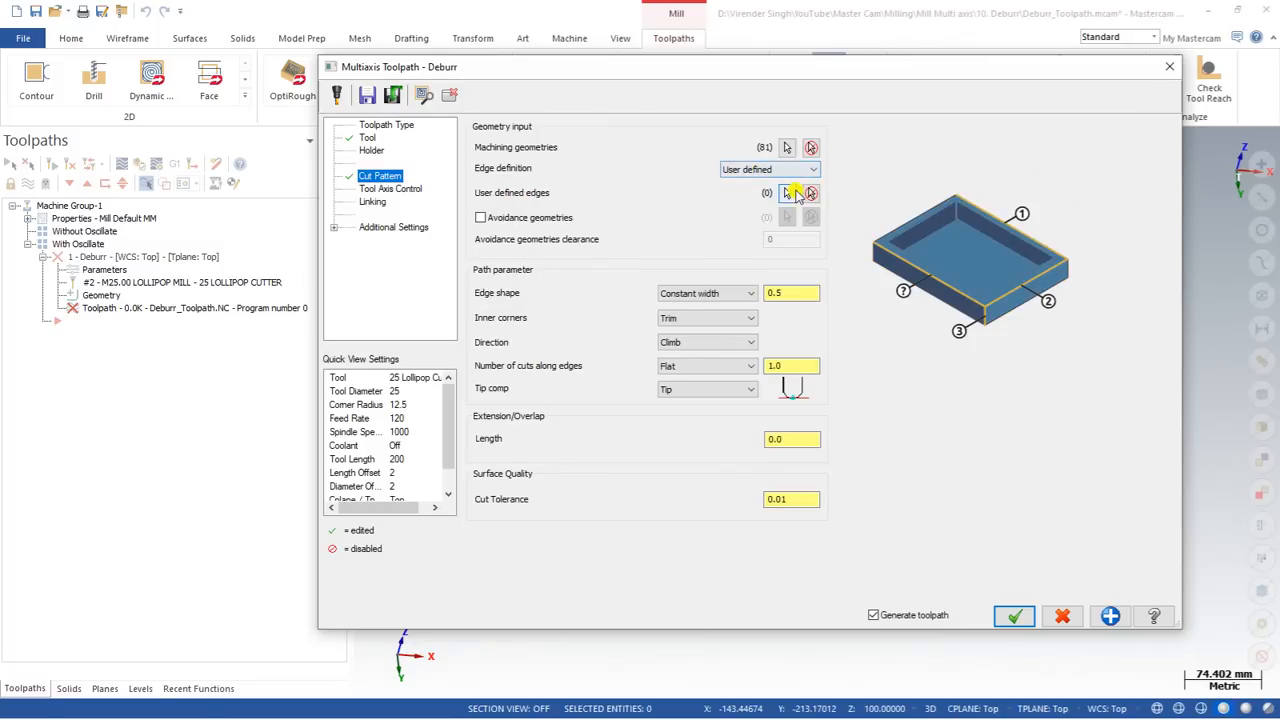
click(788, 192)
scroll(680, 355, up, 5)
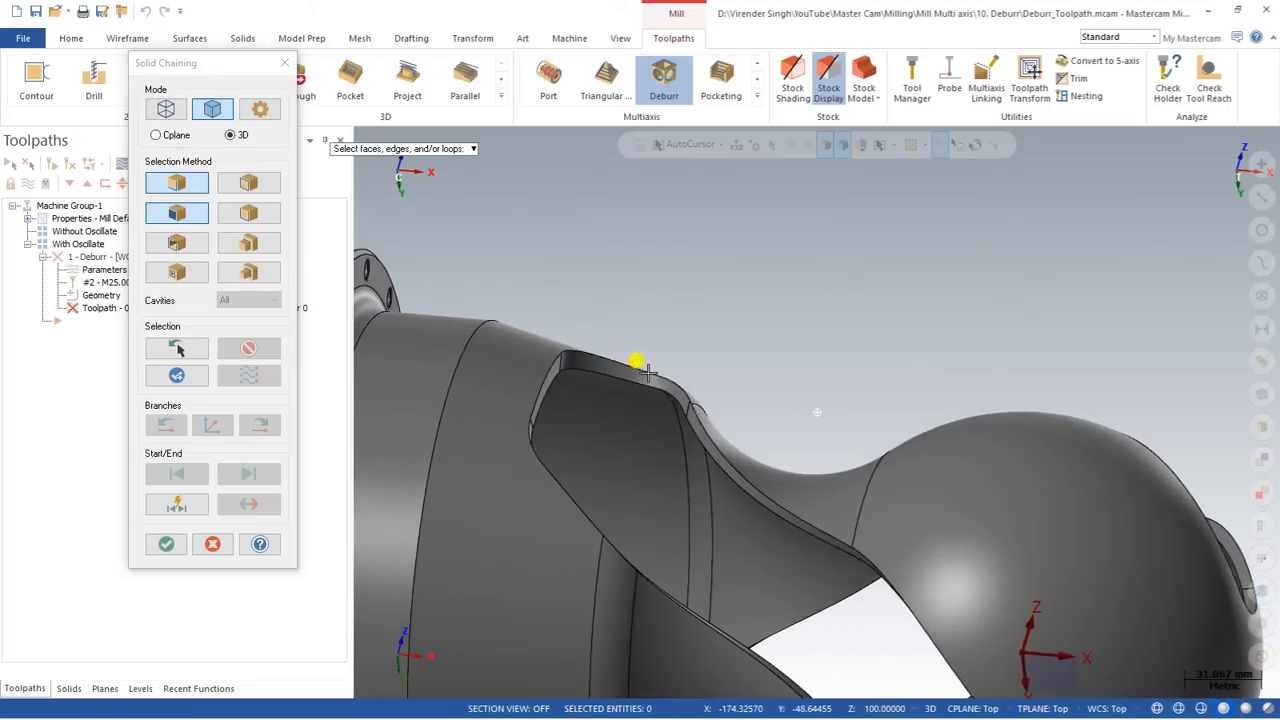
click(643, 352)
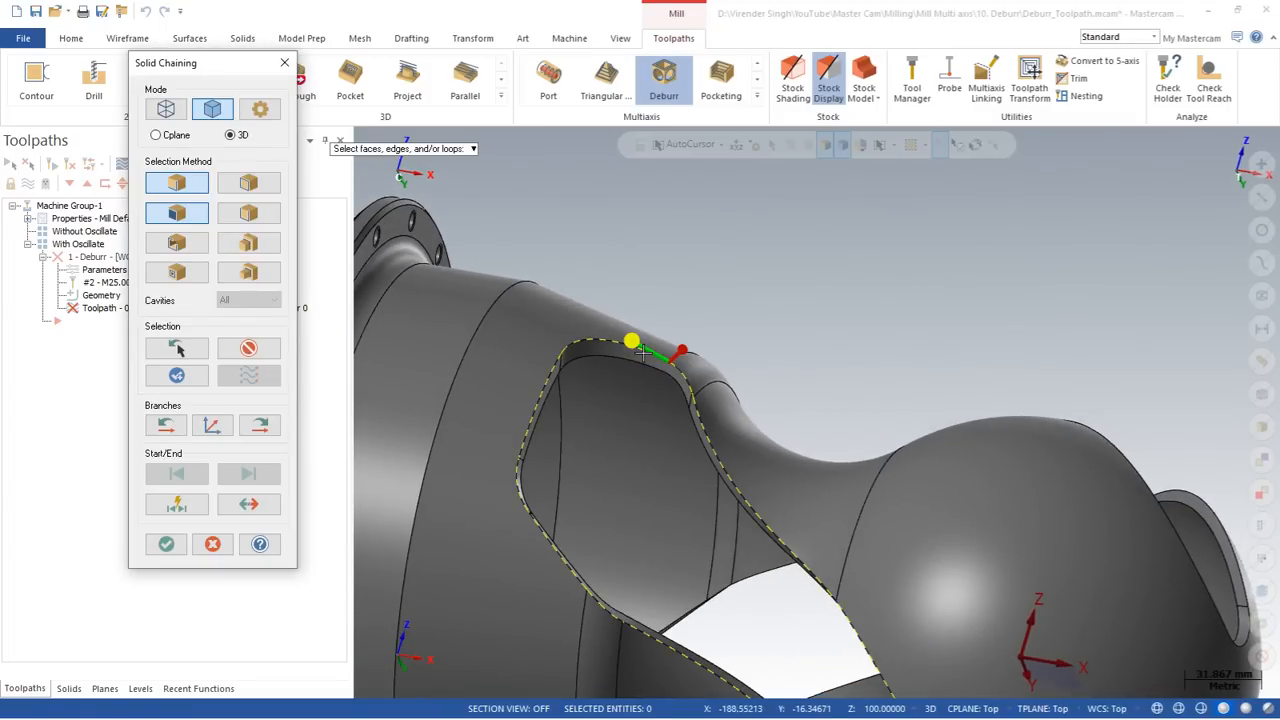
scroll(643, 352, down, 3)
scroll(657, 356, up, 1)
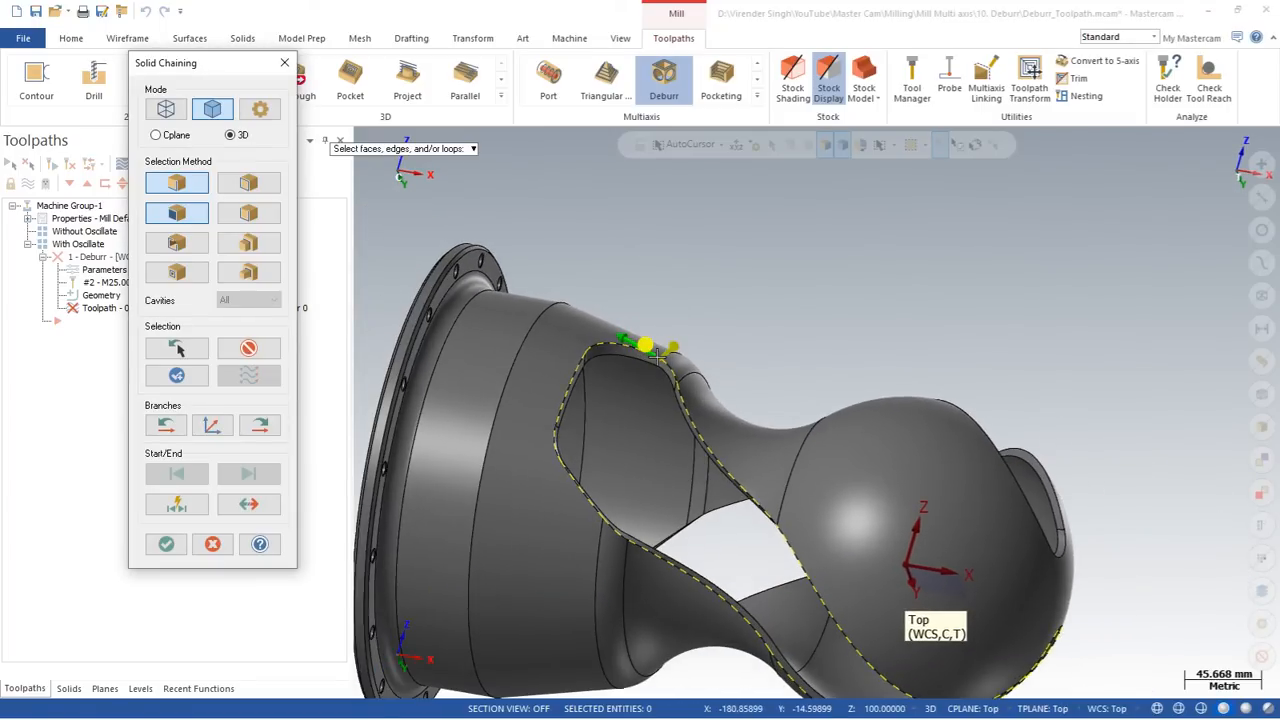
scroll(657, 356, up, 3)
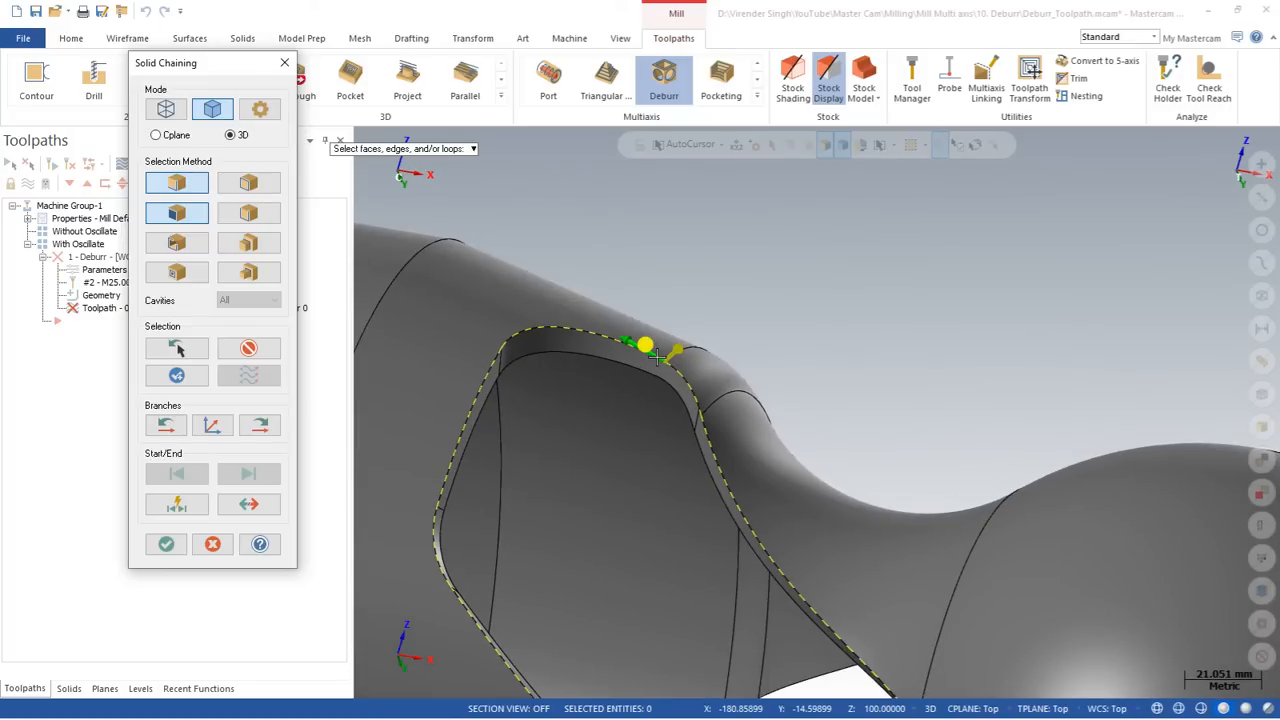
click(166, 543)
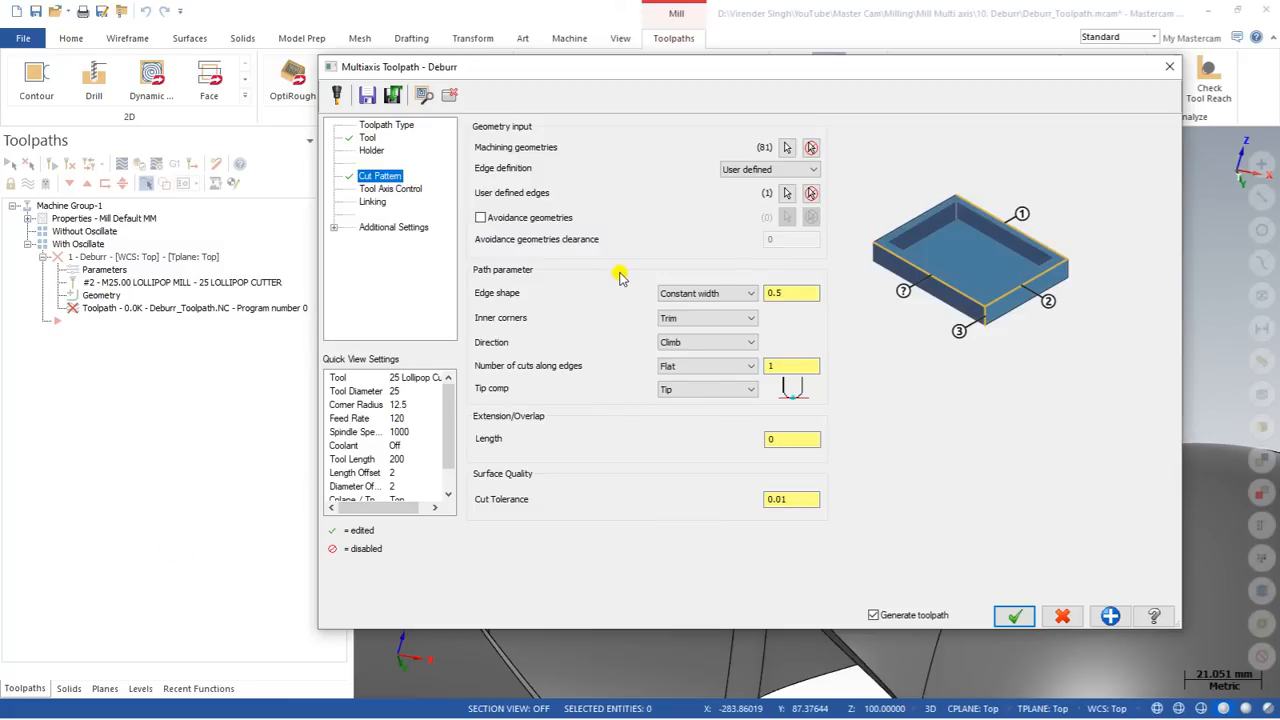
Set the Deburr path's cut tolerance to 0.1 with the constant-width edge shape at 0.5.
click(777, 292)
drag(781, 291, 767, 292)
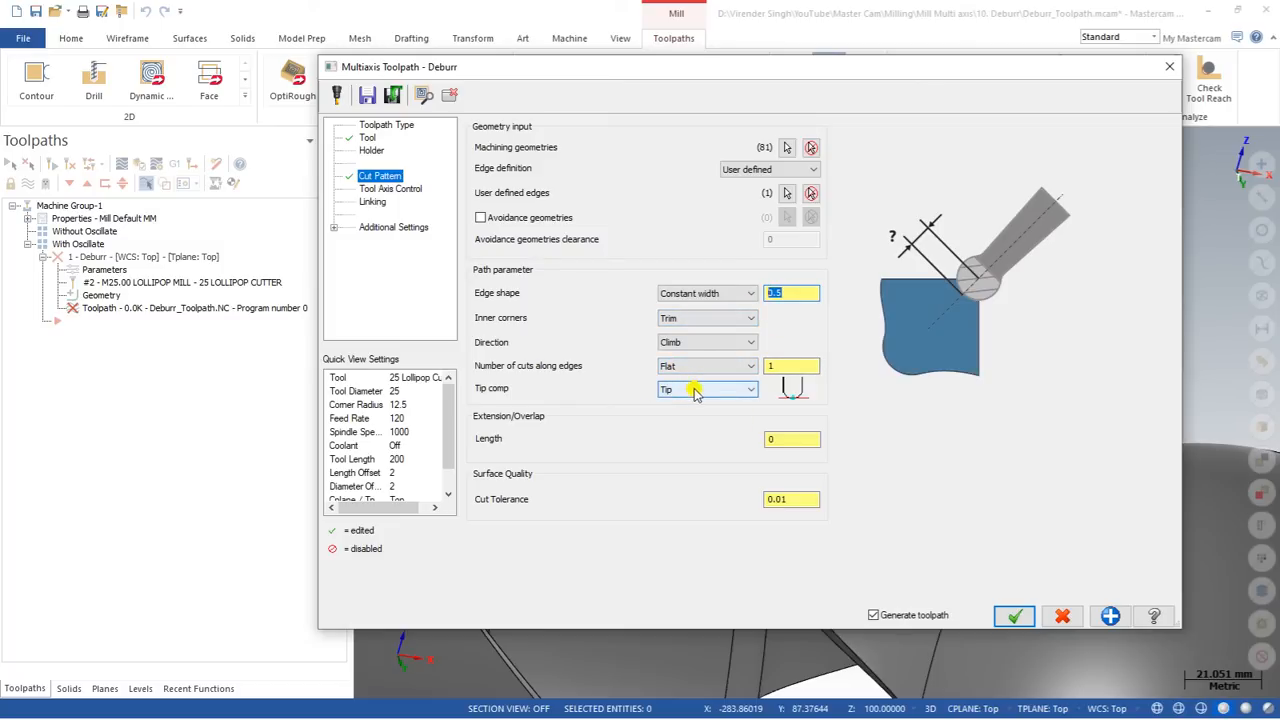
drag(792, 496, 744, 502)
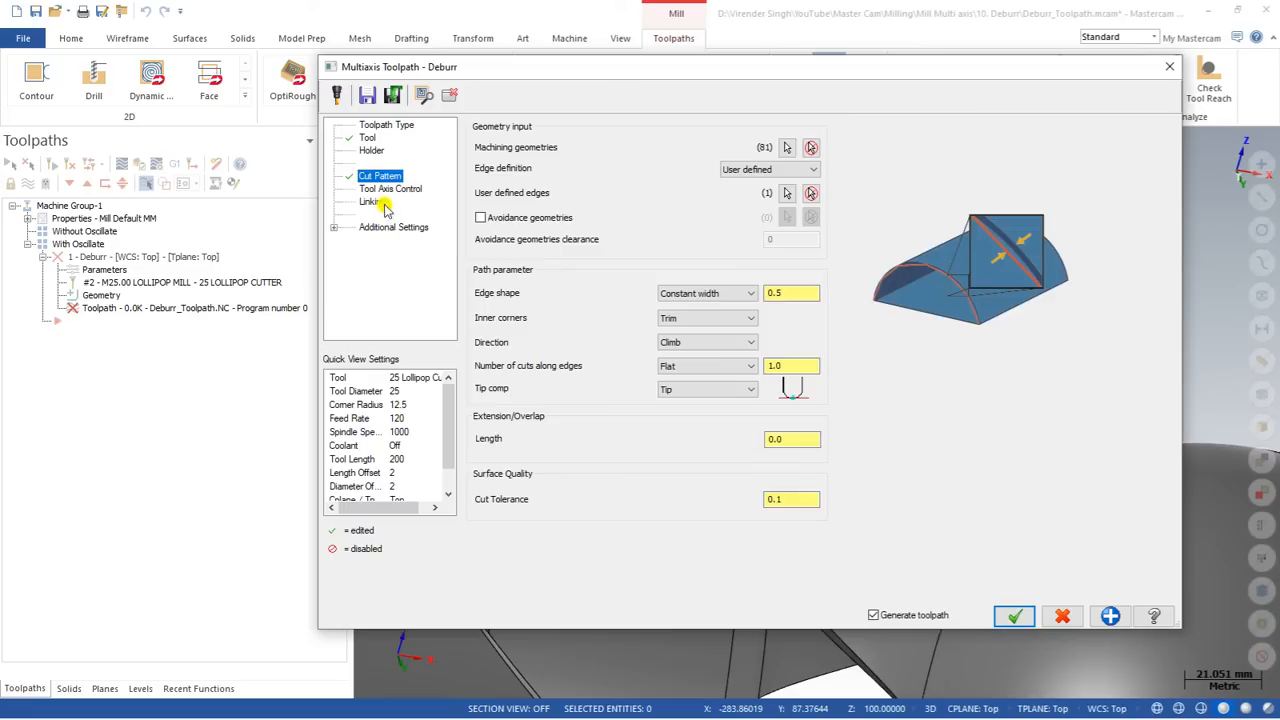
Set the tool axis control to 4 axis (rotary) machining with the X-axis as direction.
click(385, 190)
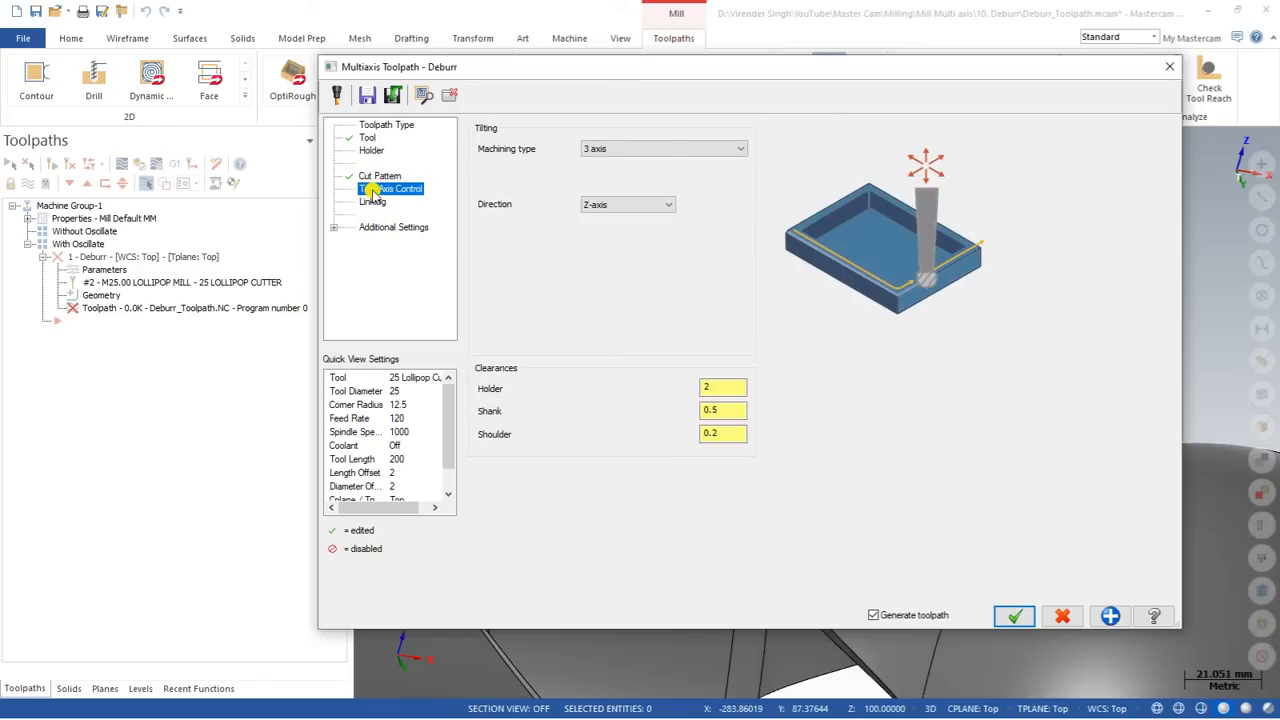
click(632, 149)
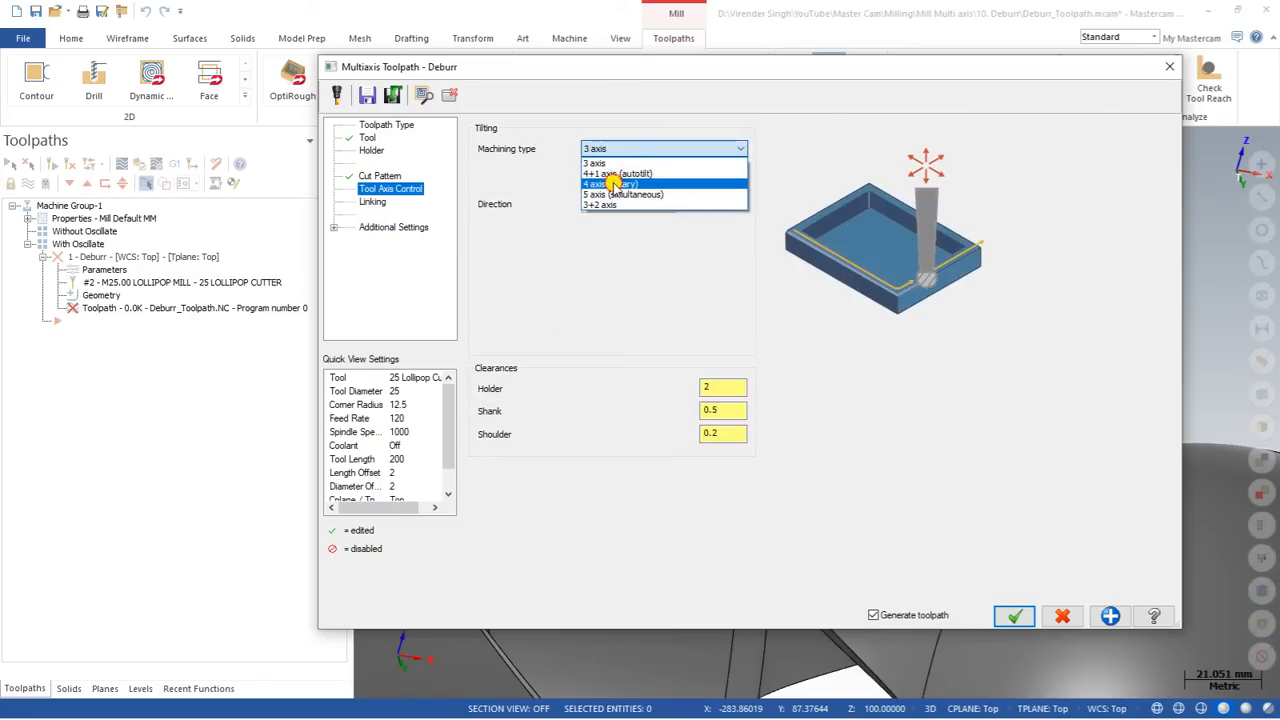
click(617, 175)
click(625, 204)
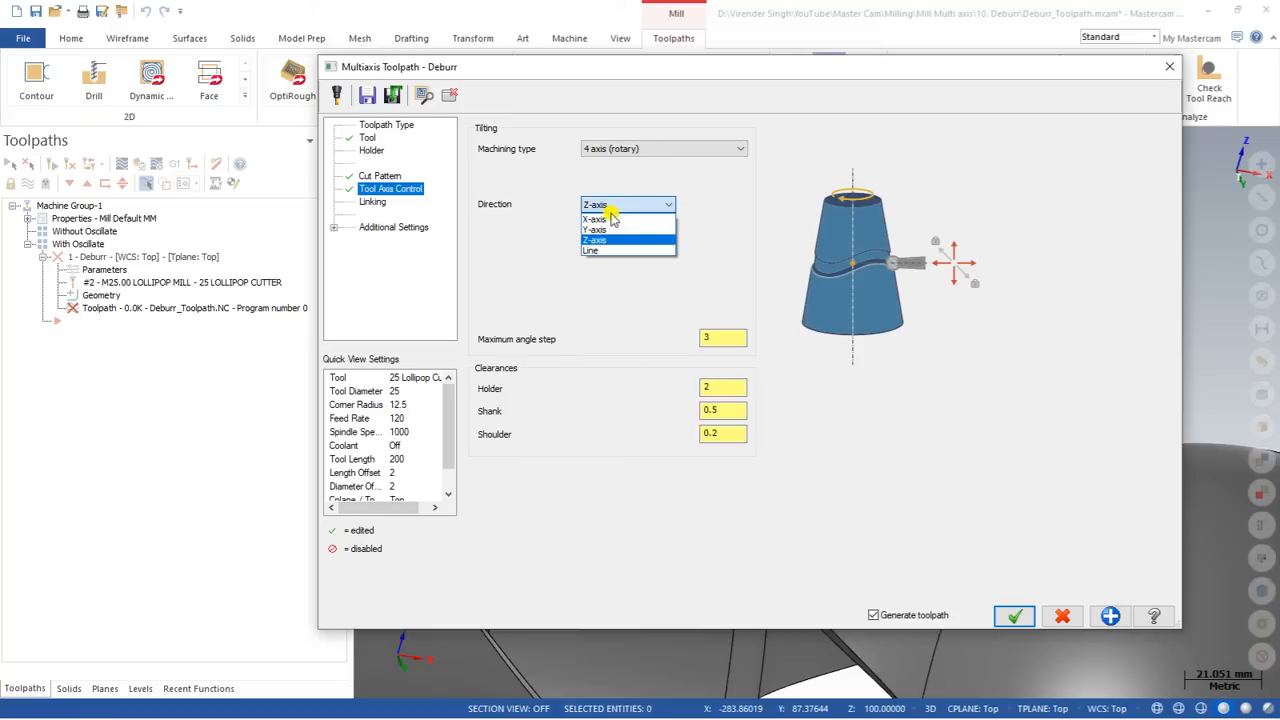
click(611, 219)
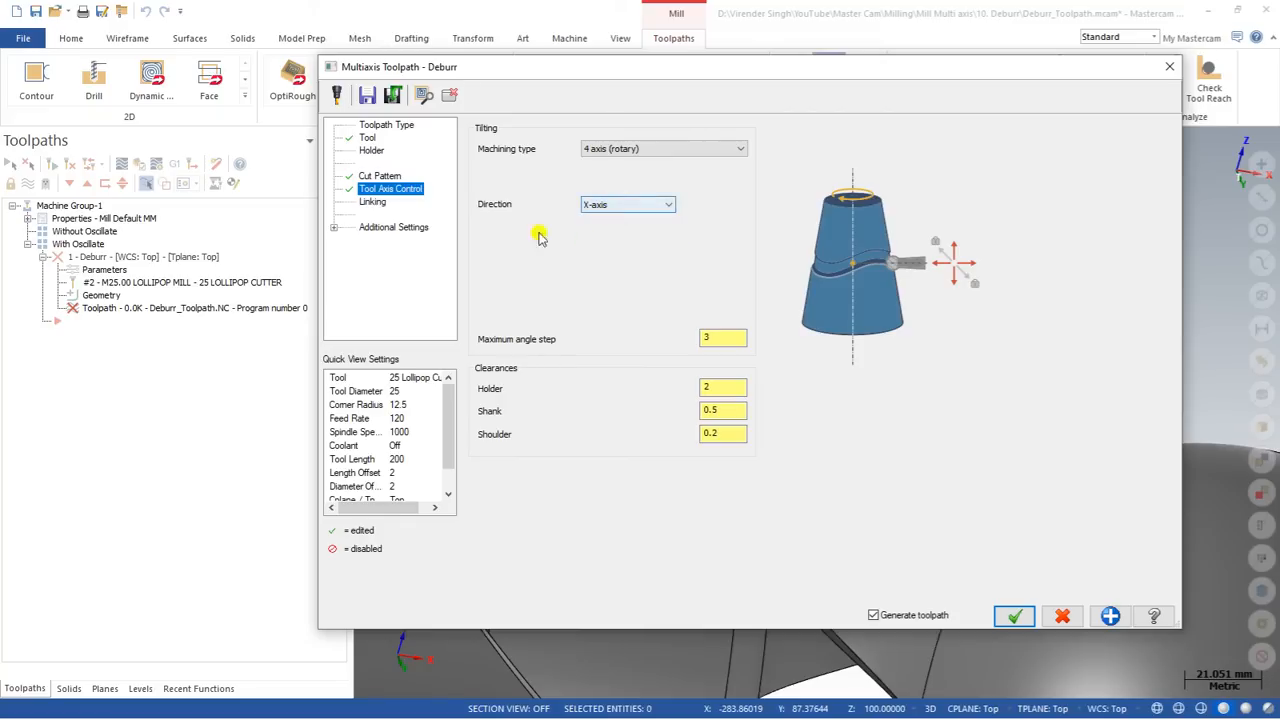
Set the linking clearance radius to Automatic and try to generate the Deburr toolpath.
click(372, 202)
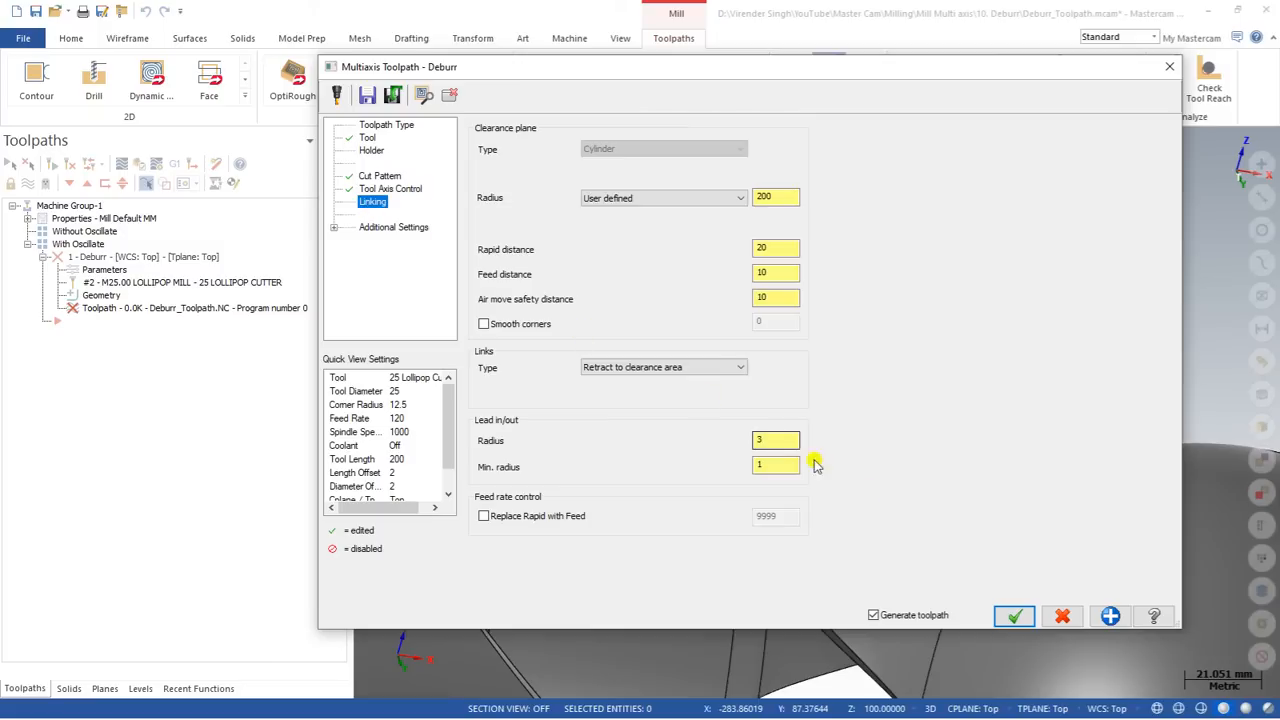
click(636, 199)
click(633, 213)
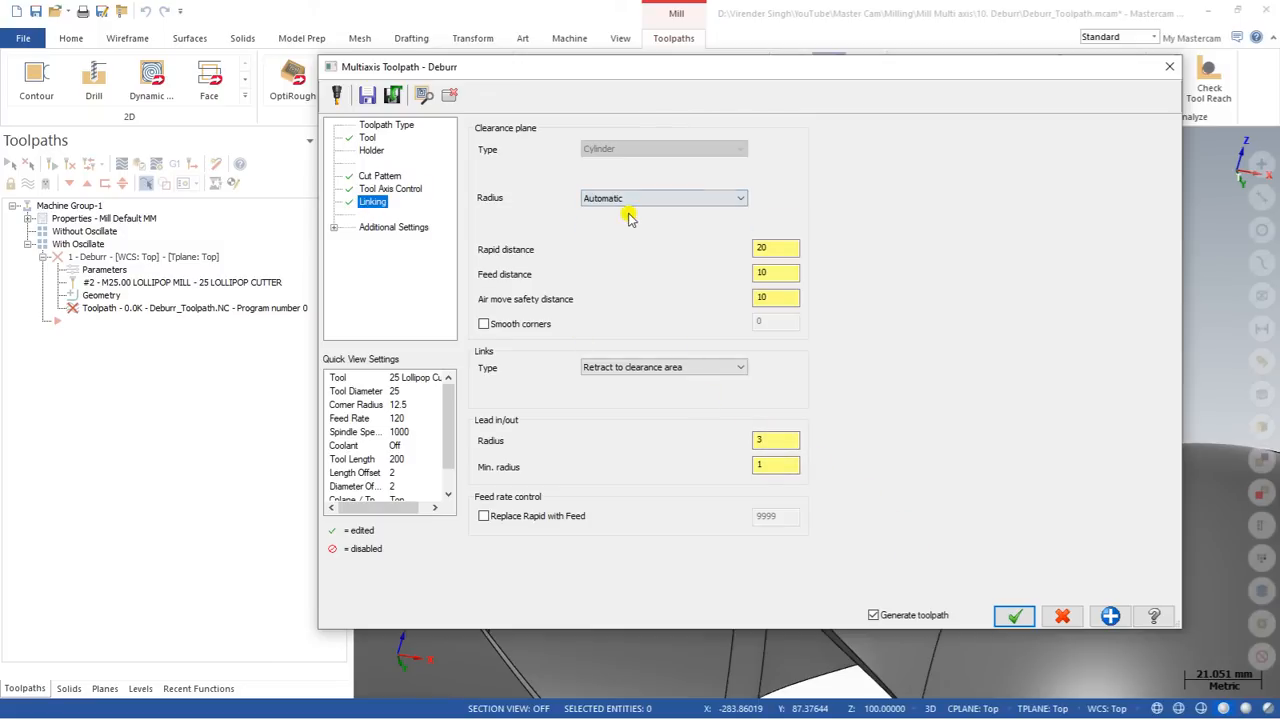
click(996, 617)
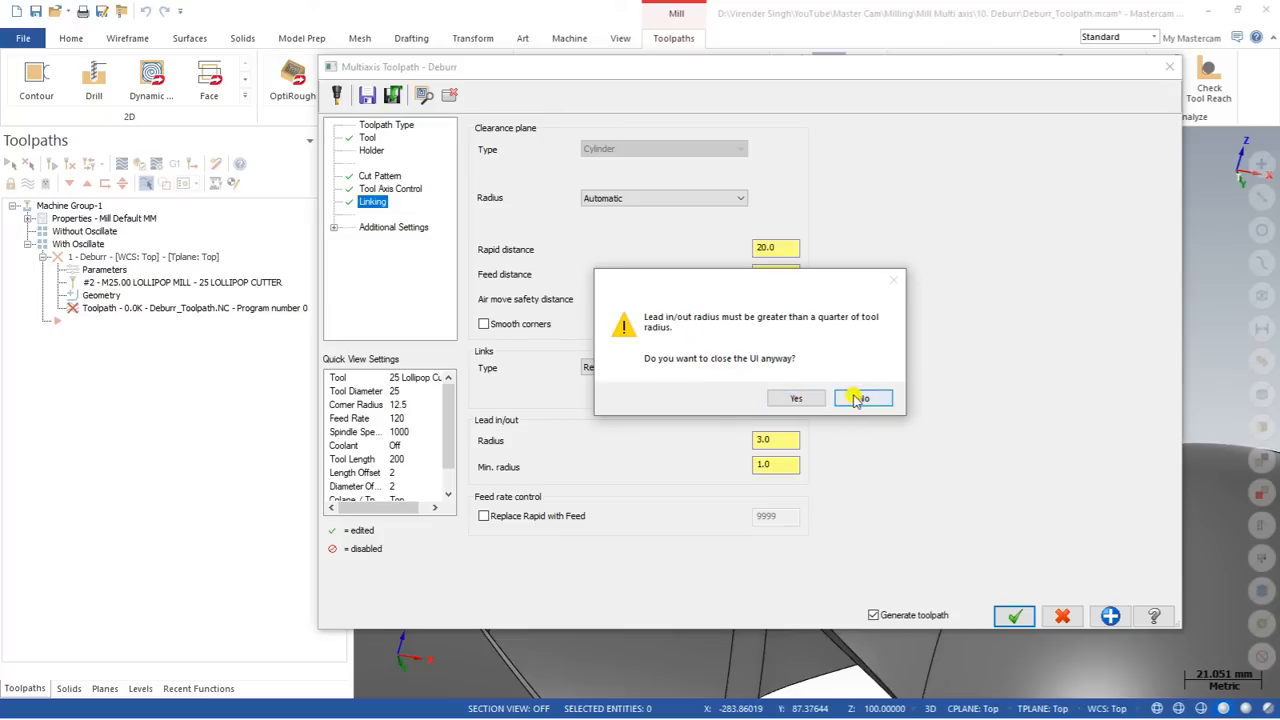
click(794, 398)
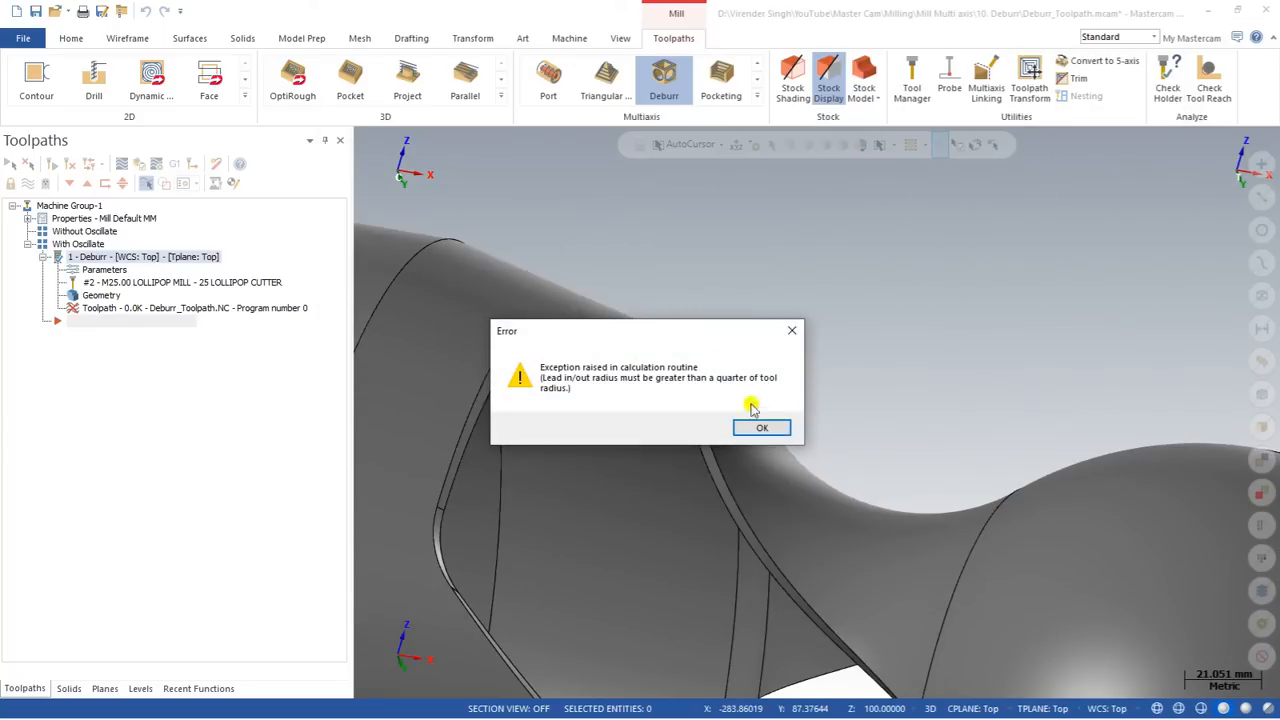
click(747, 421)
Reopen the Deburr parameters, set the linking clearance radius to User defined, and try generating the toolpath again.
click(94, 269)
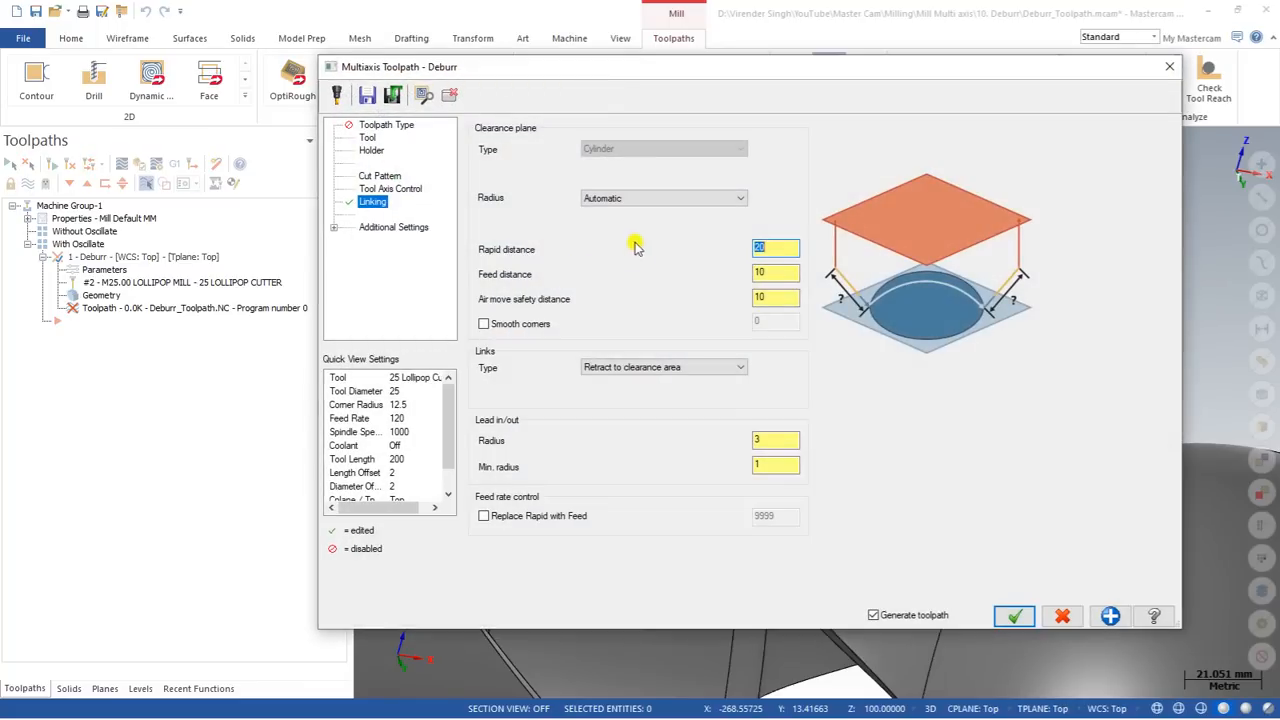
click(634, 203)
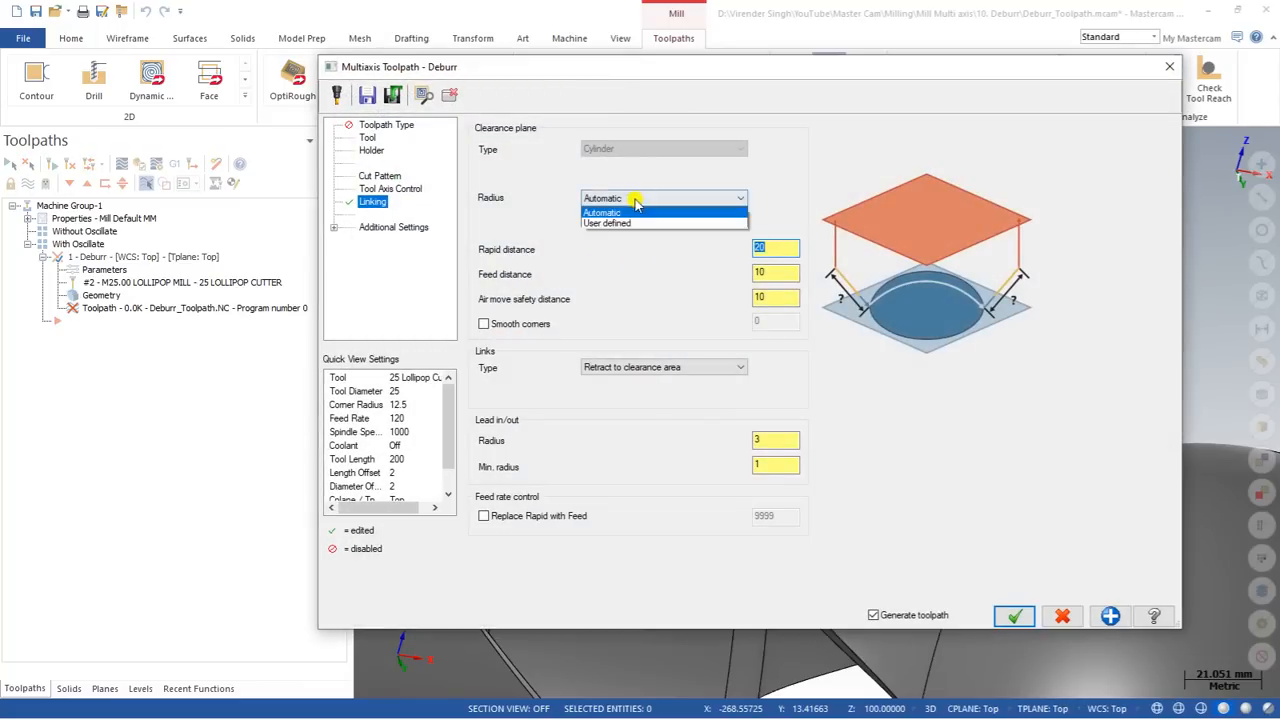
click(608, 222)
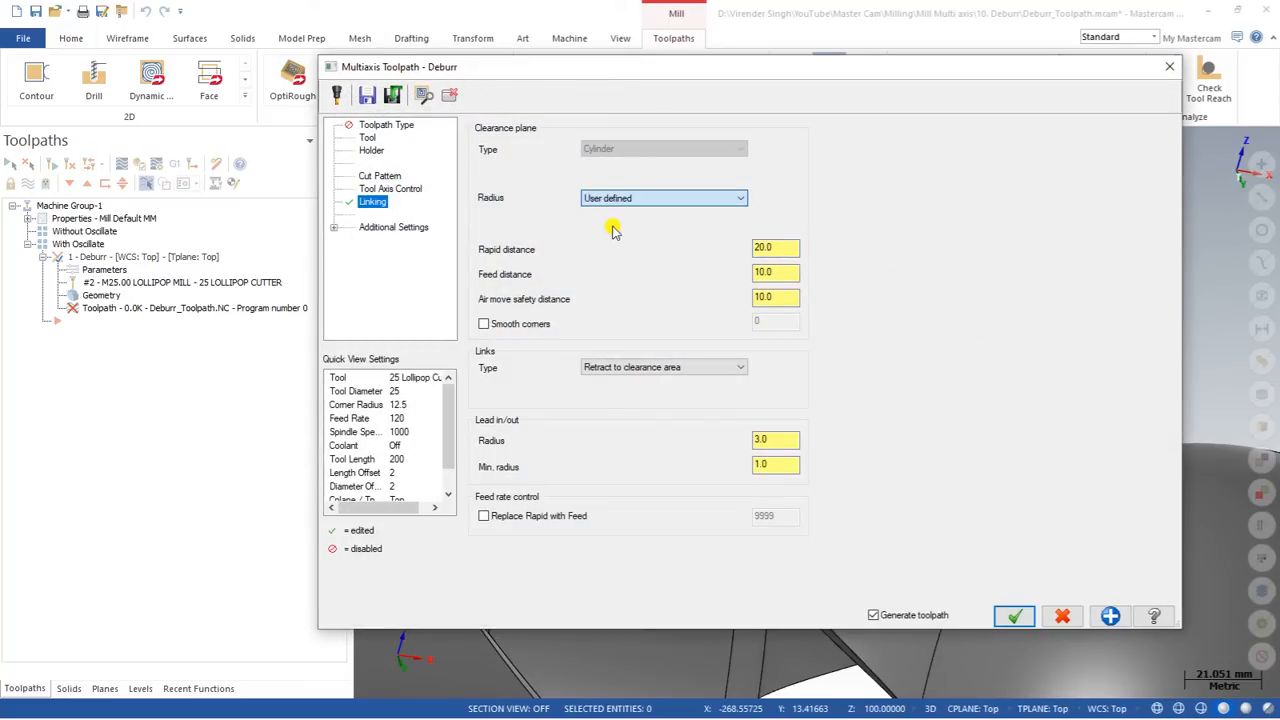
click(1010, 614)
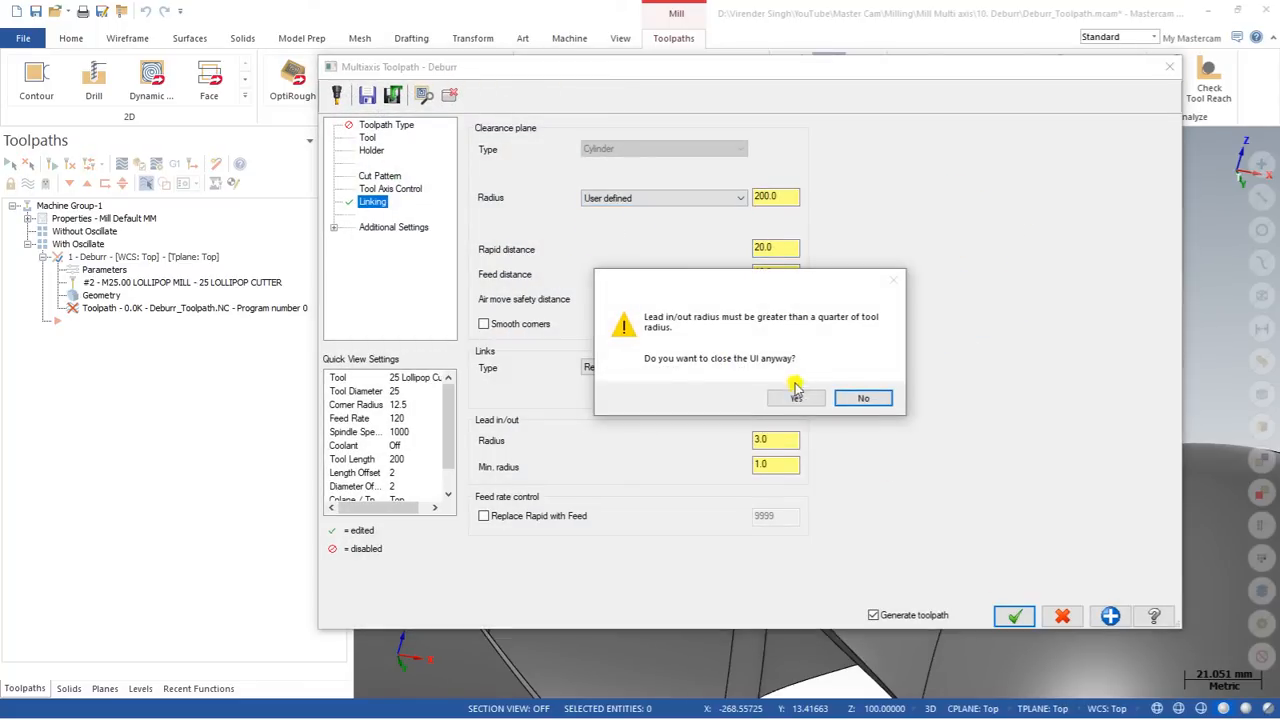
click(803, 397)
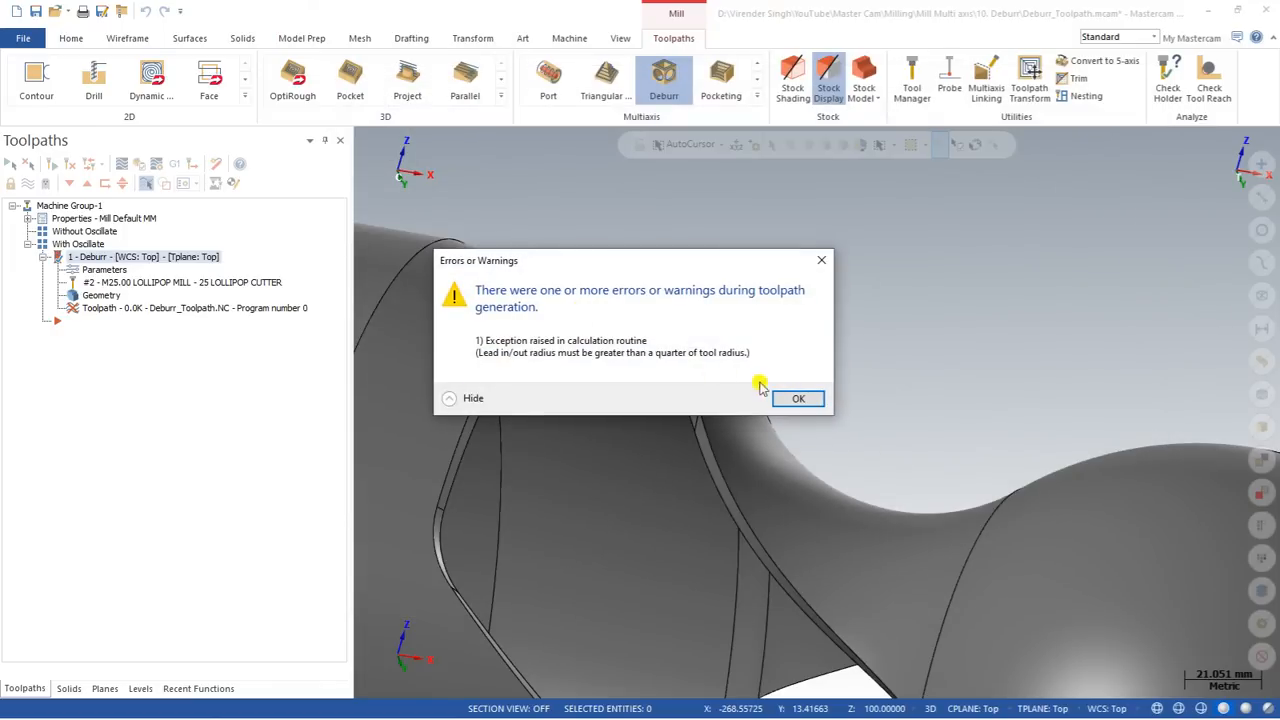
click(806, 397)
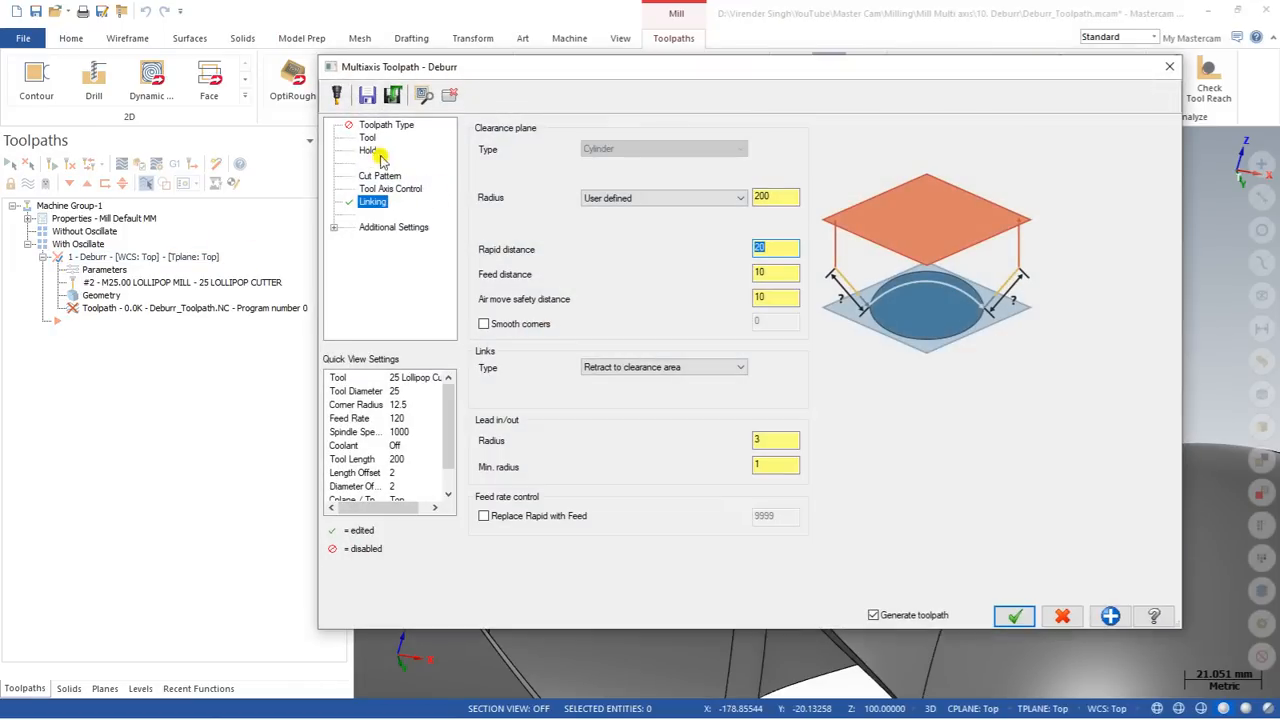
Check the machining geometry selection and the edge shape value in the Deburr cut pattern settings.
click(378, 175)
click(789, 147)
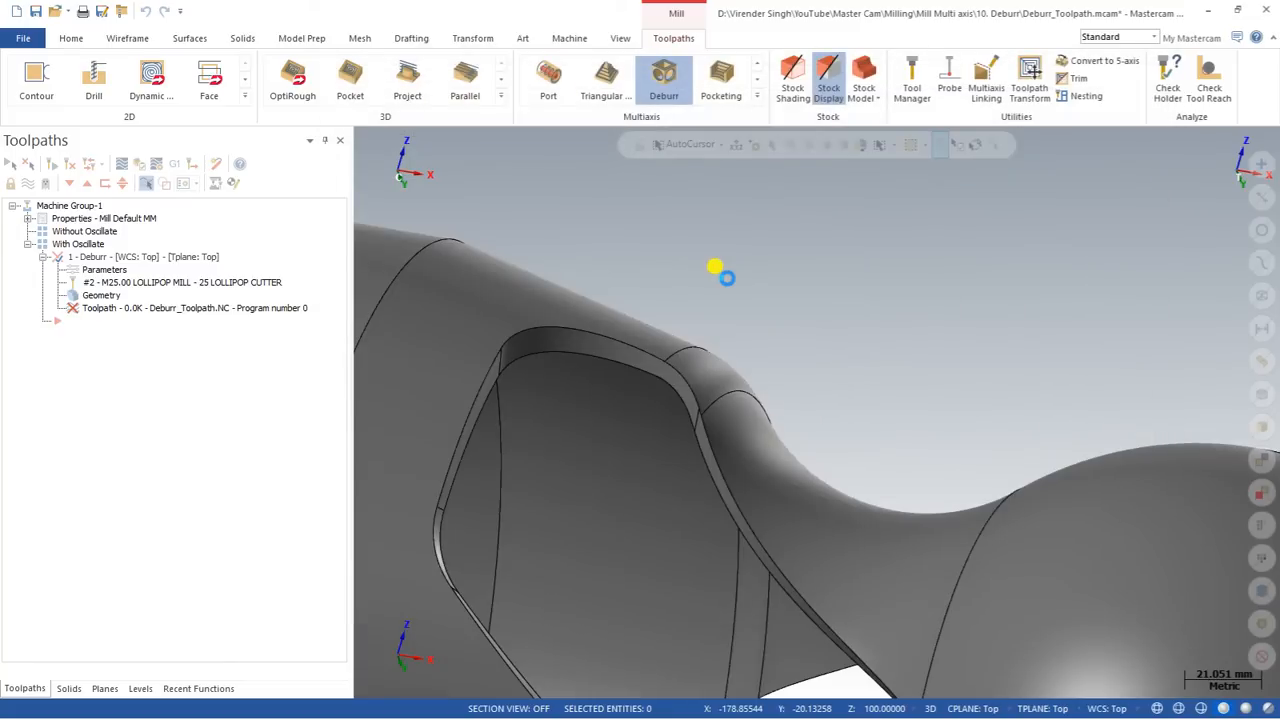
scroll(727, 278, down, 4)
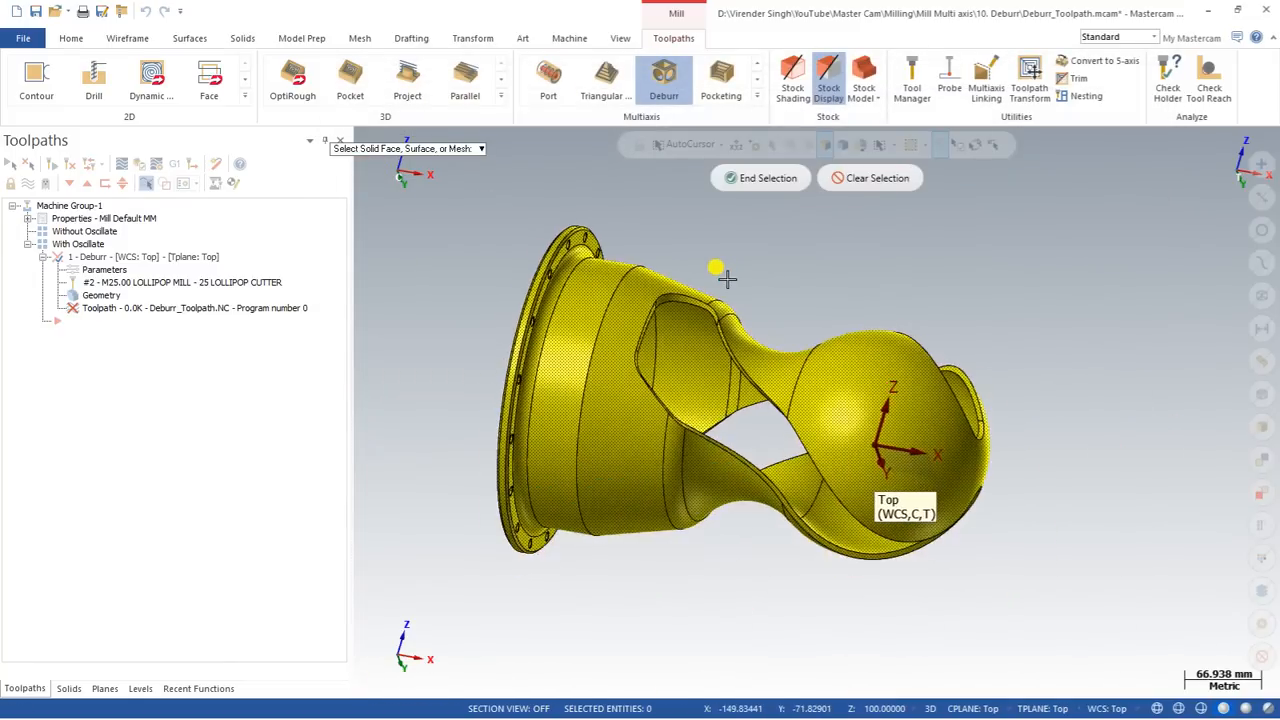
key(Return)
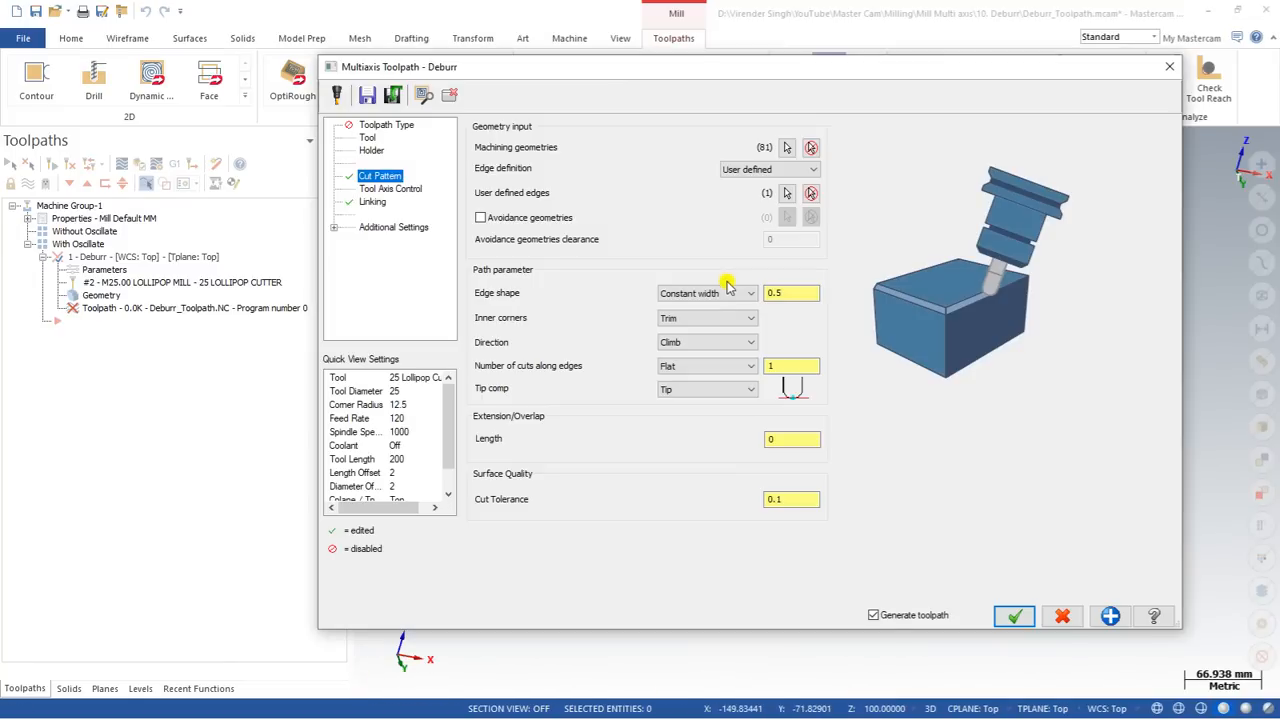
click(805, 293)
Rechain all user-defined edges by picking the outer edge loop of the twisted opening.
click(787, 193)
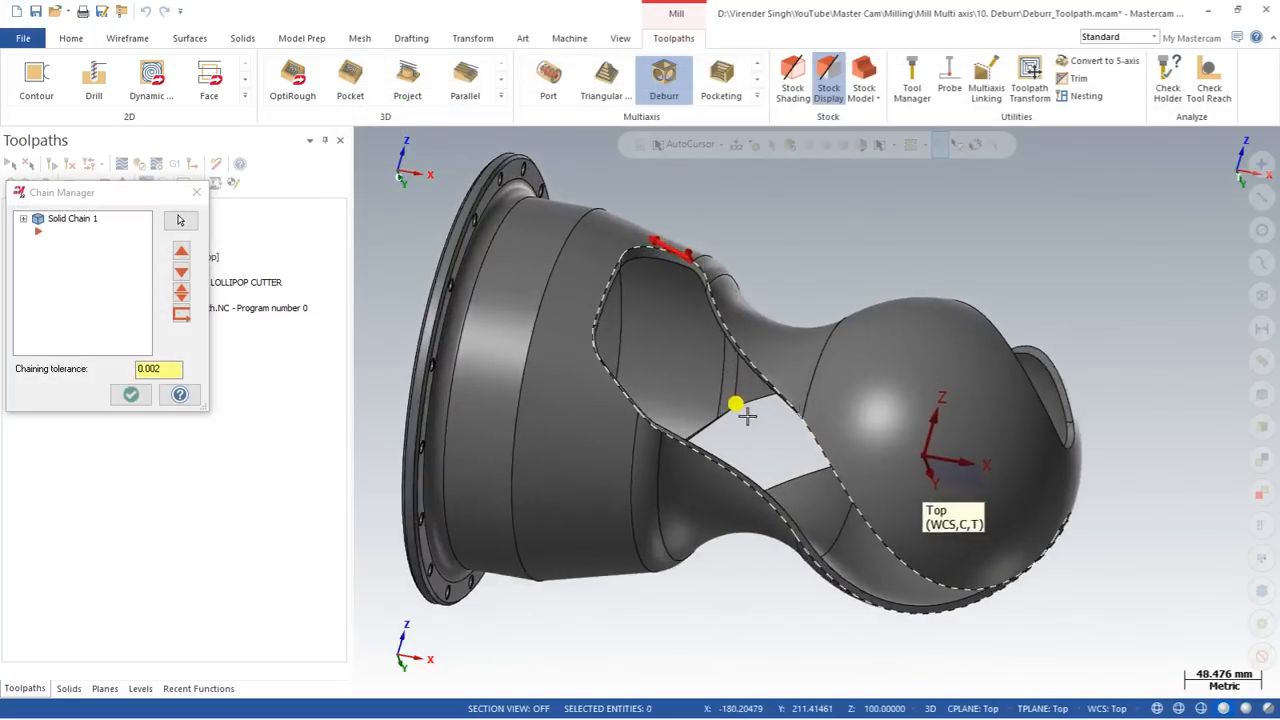
scroll(740, 340, up, 5)
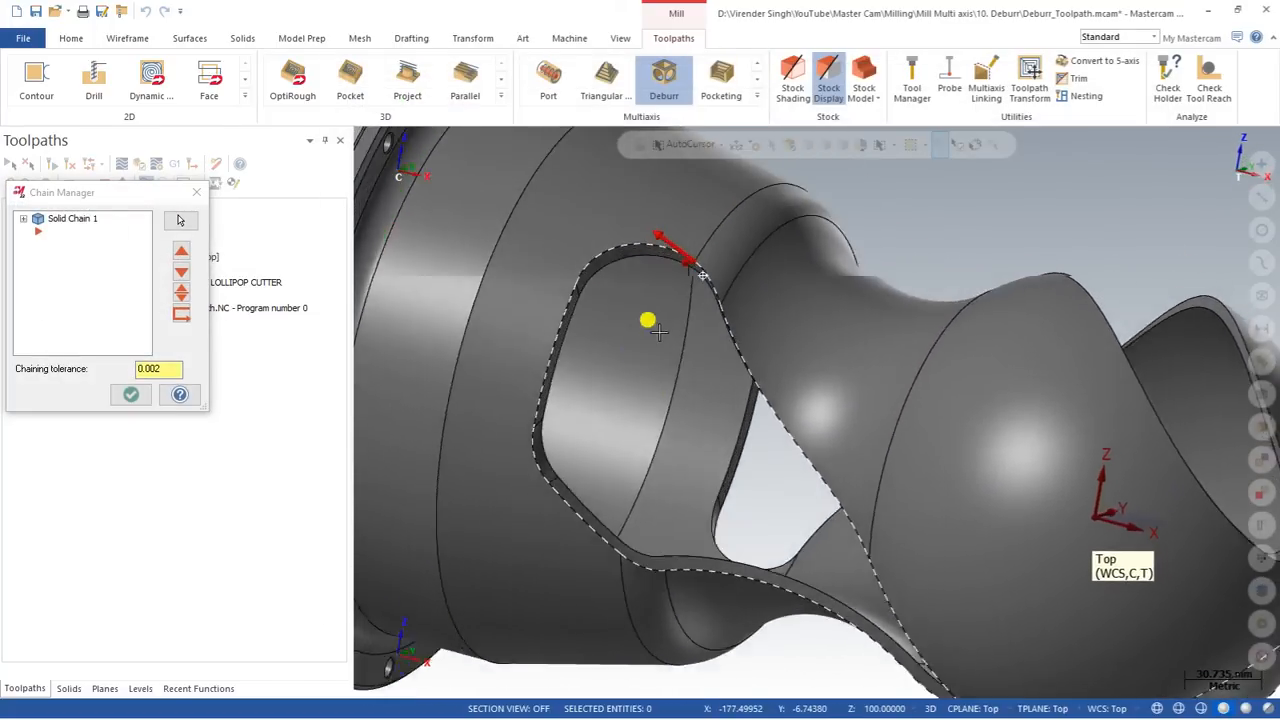
right_click(95, 228)
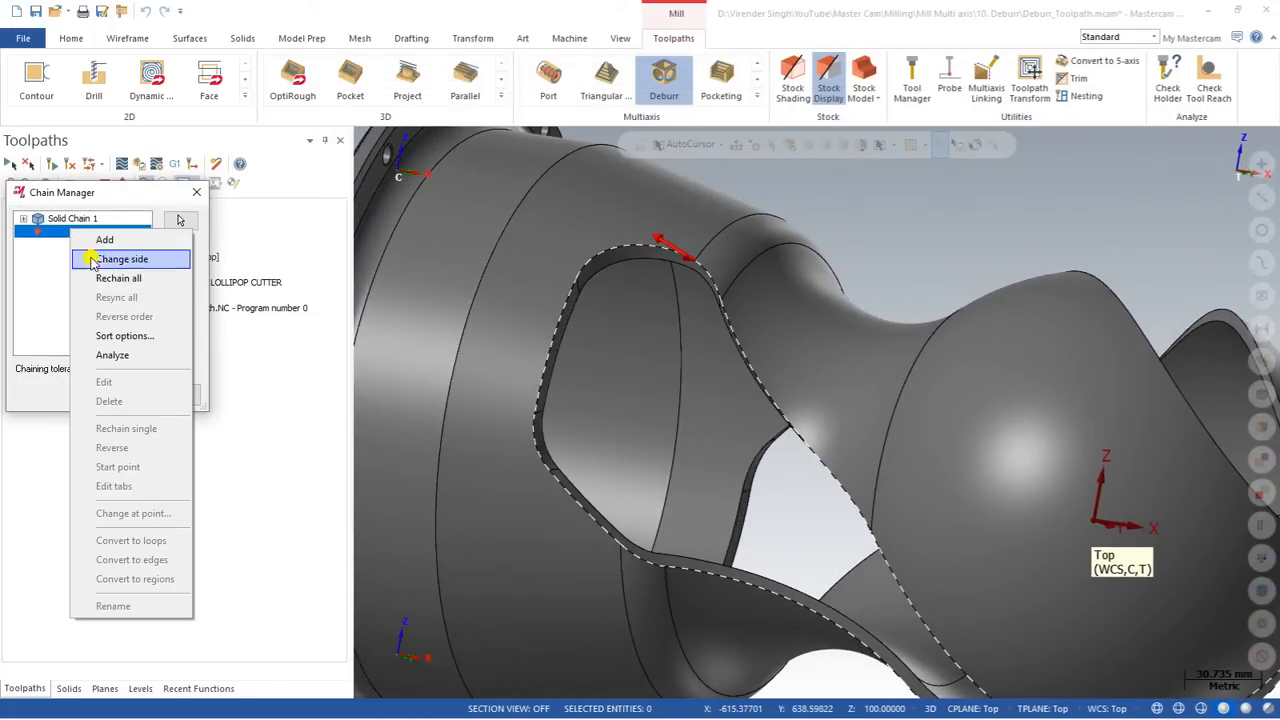
click(100, 277)
click(557, 333)
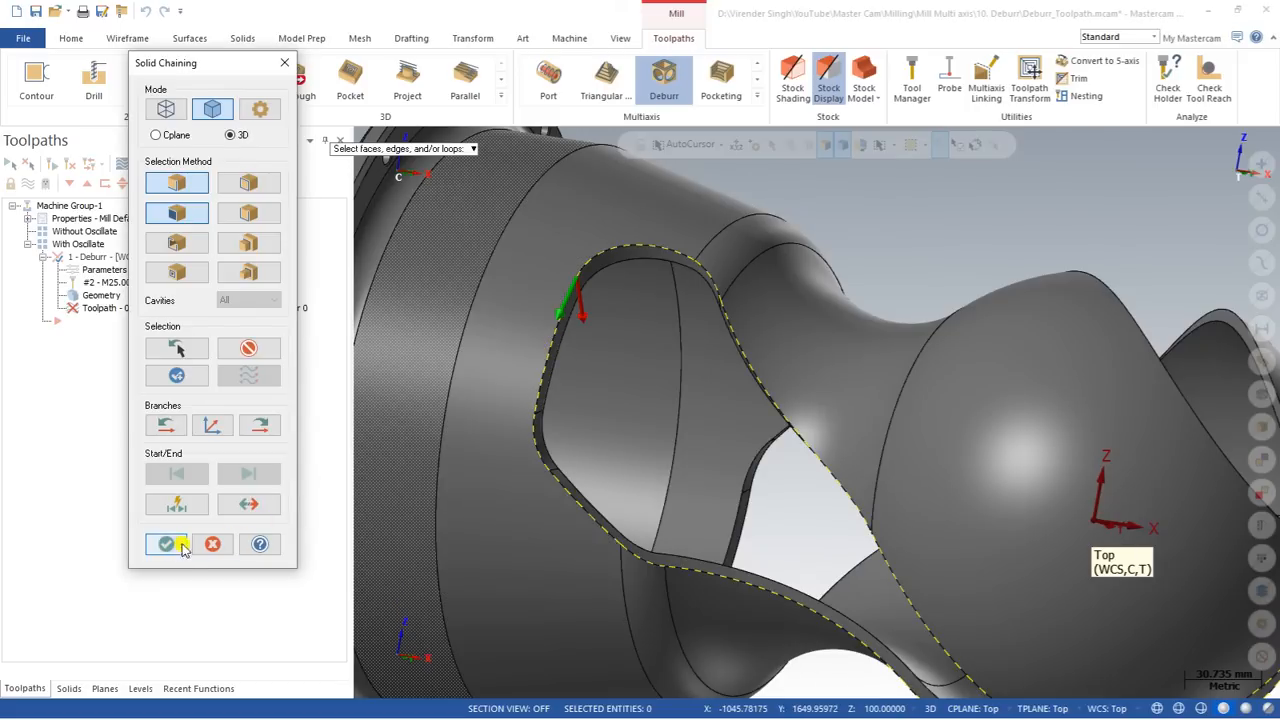
click(168, 544)
click(124, 393)
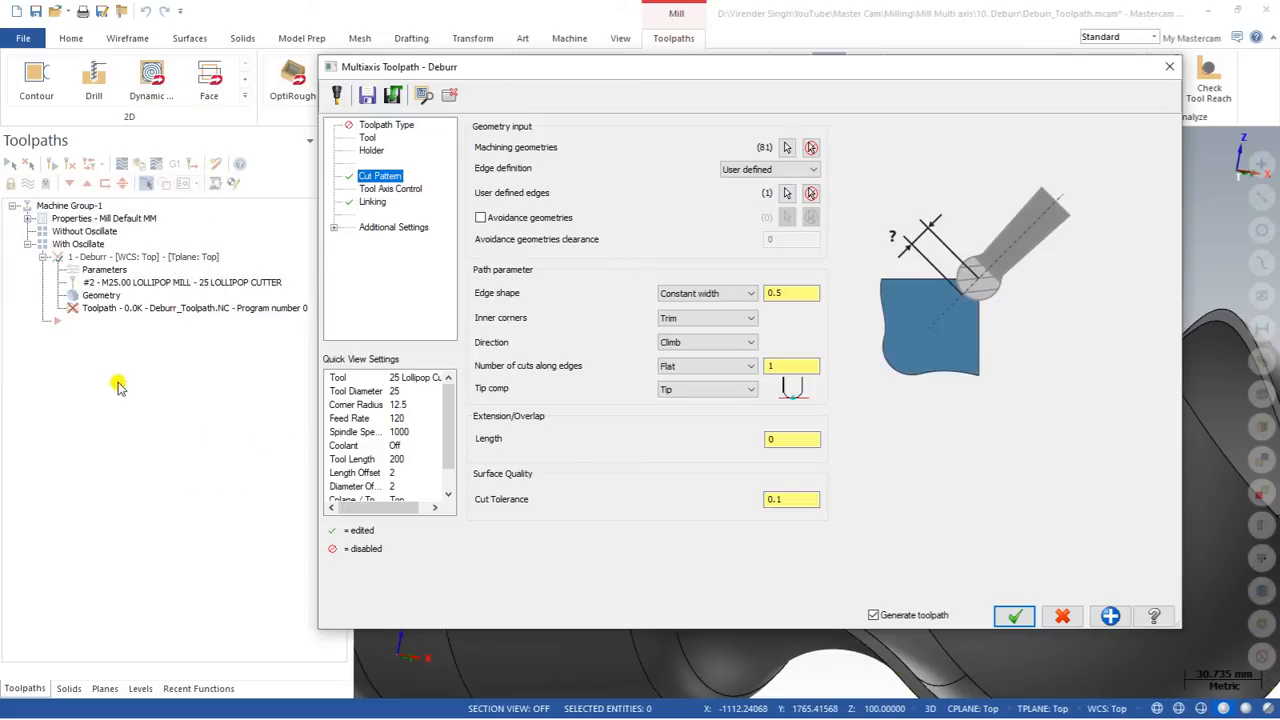
Try to generate the Deburr toolpath with the rechained edge loop.
click(1014, 615)
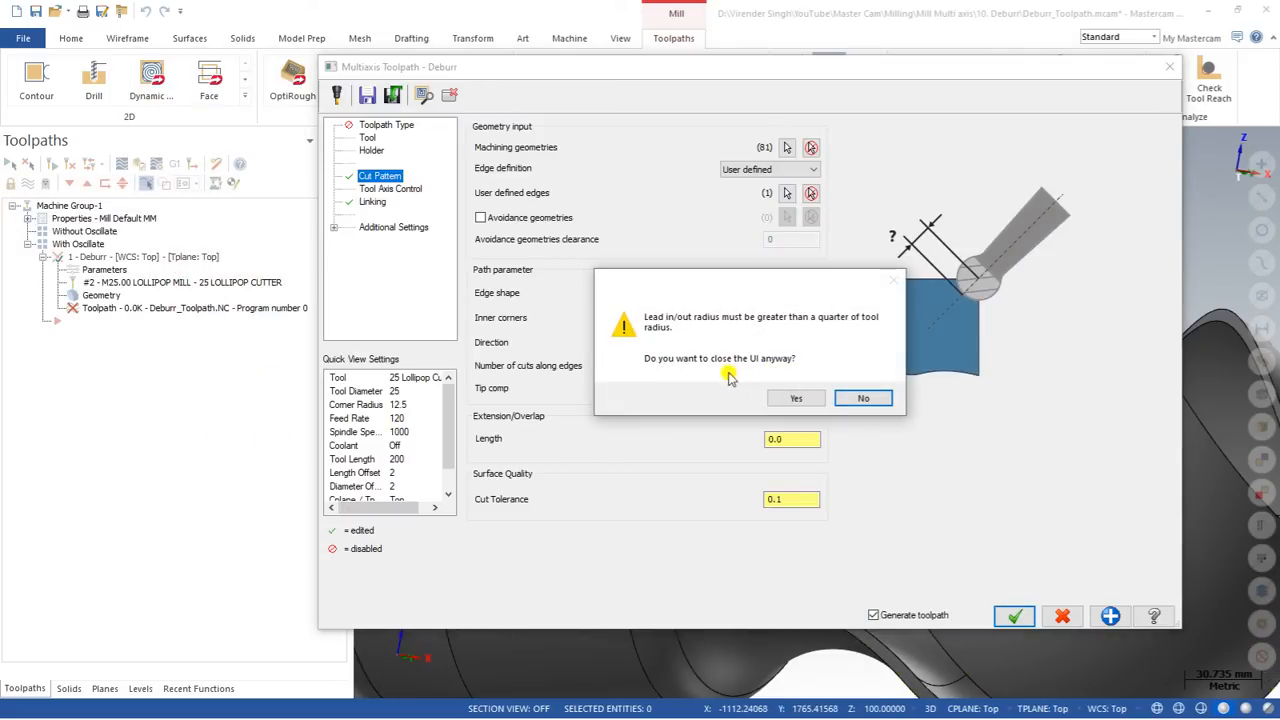
click(796, 399)
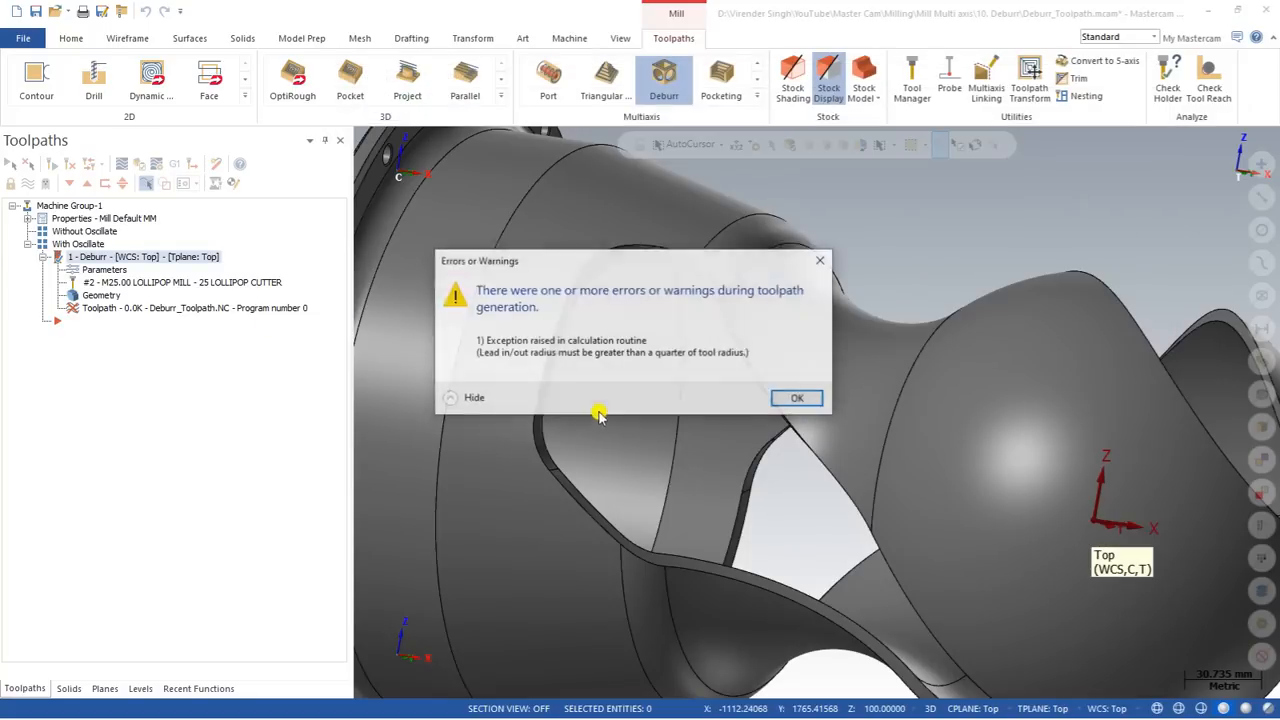
click(792, 401)
Review the Deburr inner corner, number of cuts, extension length and tool axis control settings.
click(106, 271)
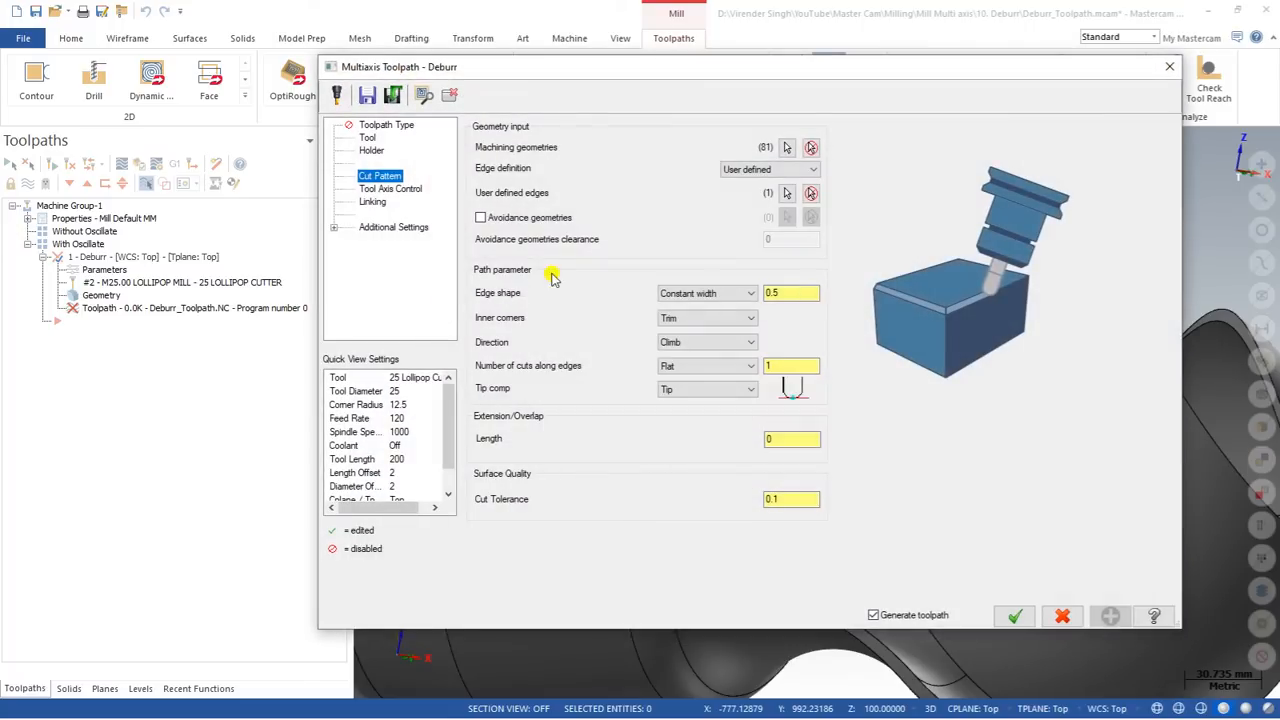
click(694, 318)
click(690, 331)
click(688, 365)
click(688, 367)
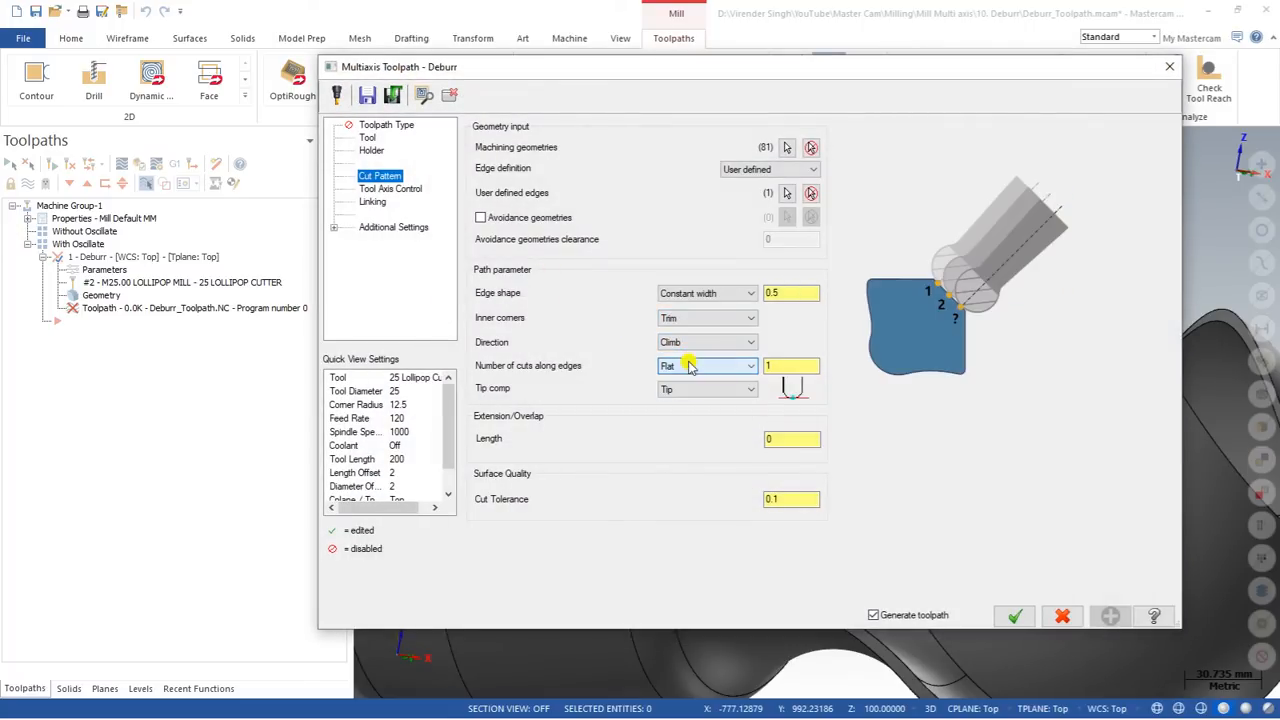
click(782, 440)
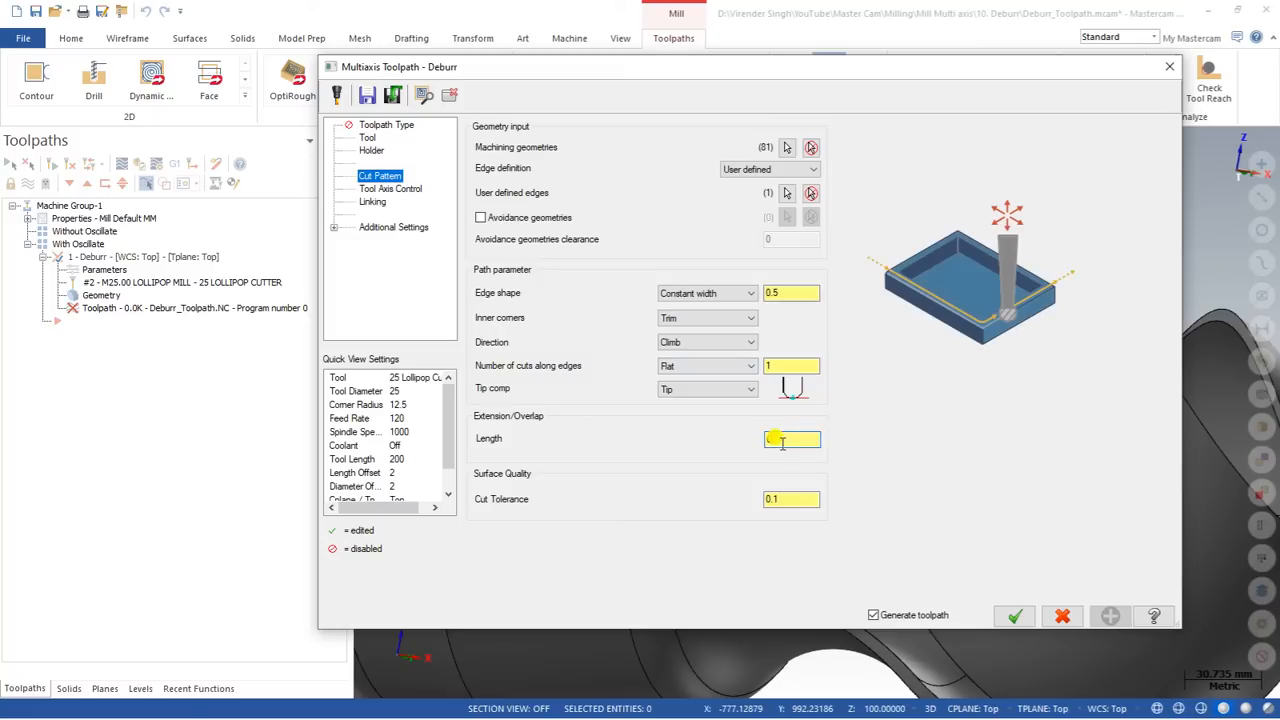
click(398, 189)
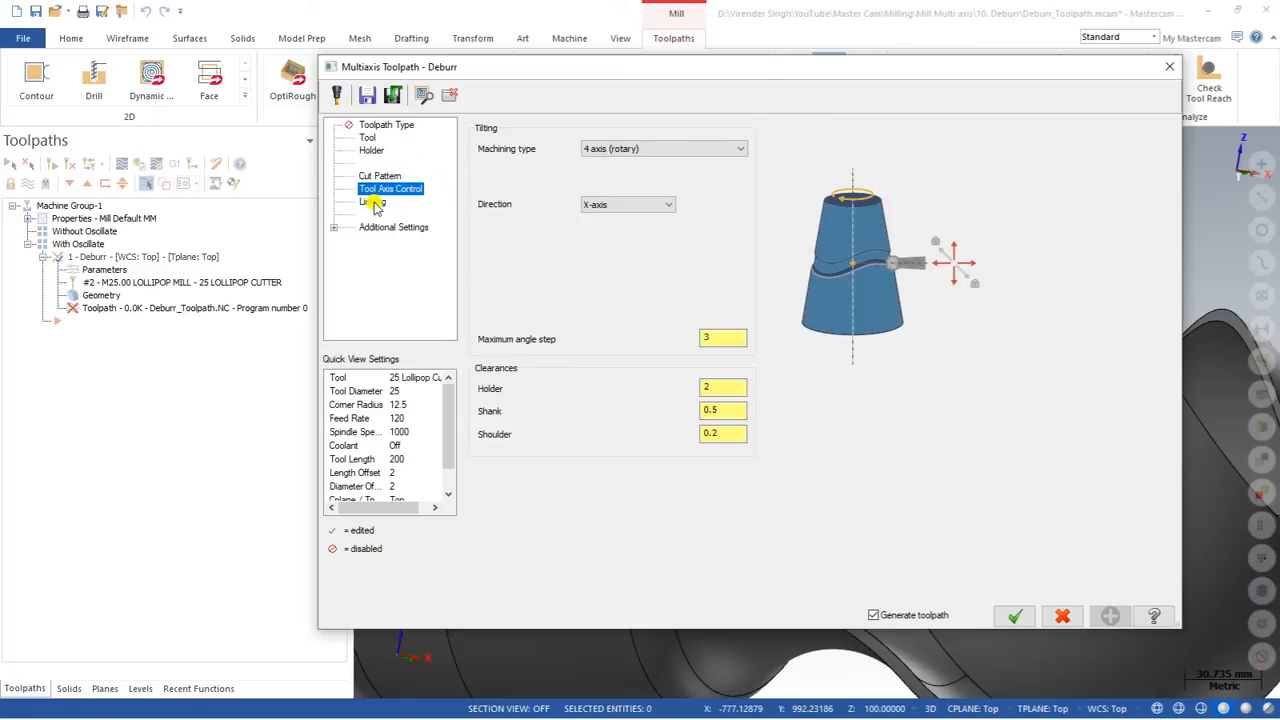
Set the linking lead in/out radius to 5 and its minimum radius to 2.
click(374, 202)
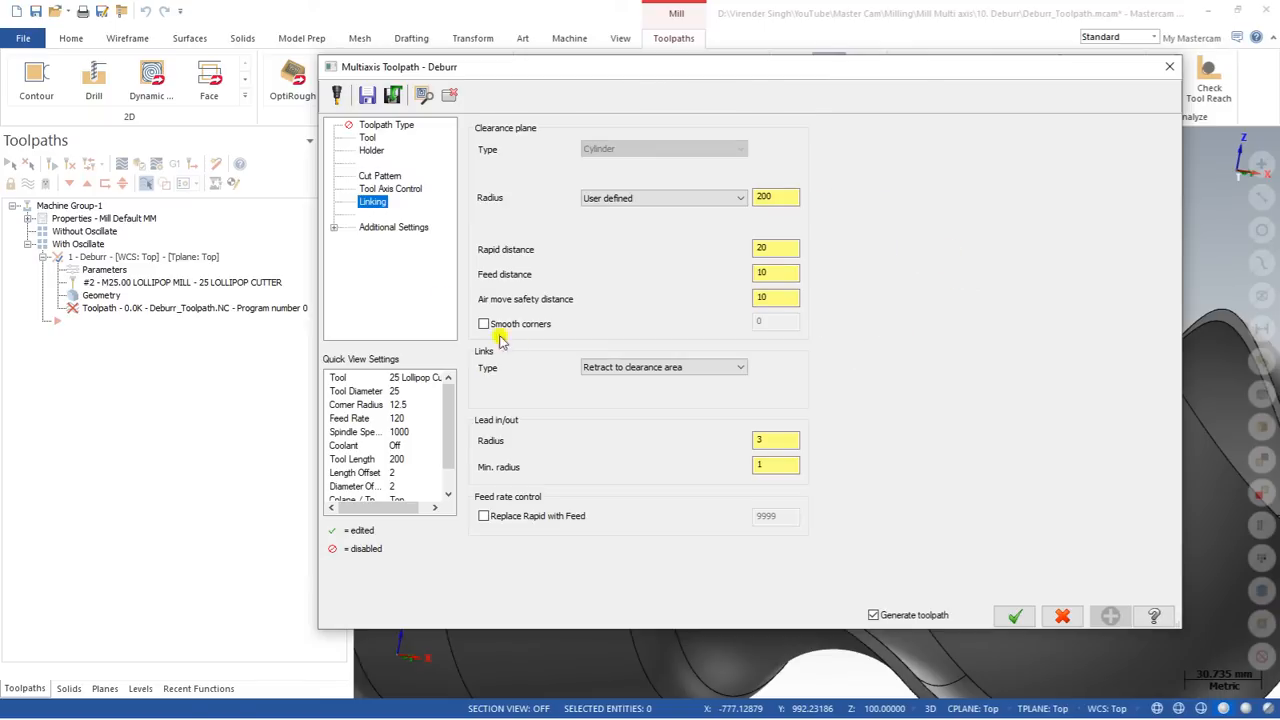
click(777, 440)
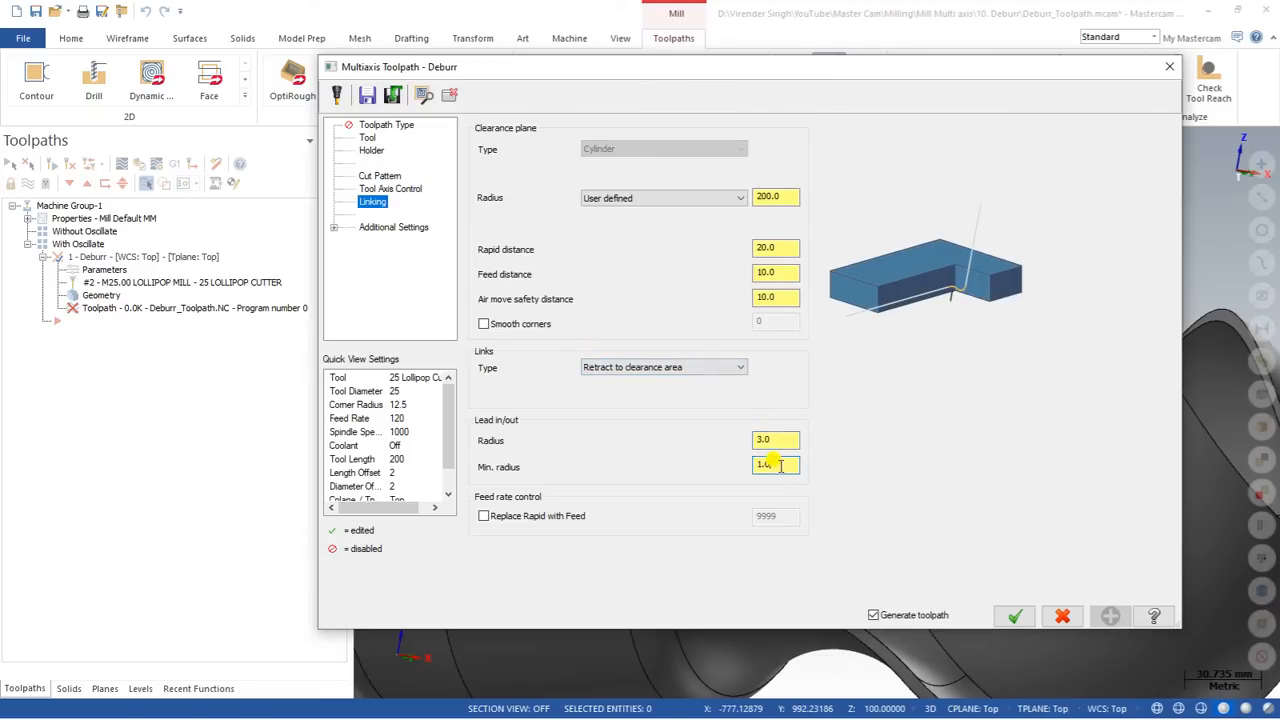
drag(787, 441, 716, 443)
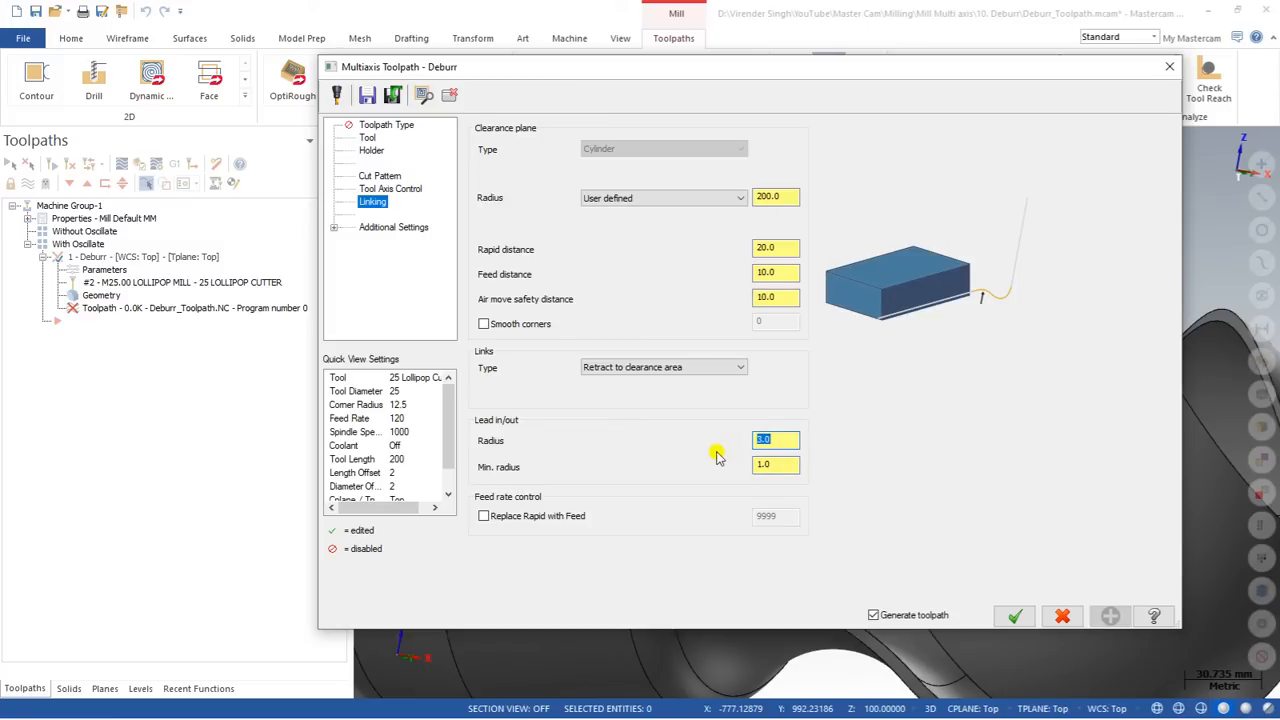
drag(785, 465, 731, 474)
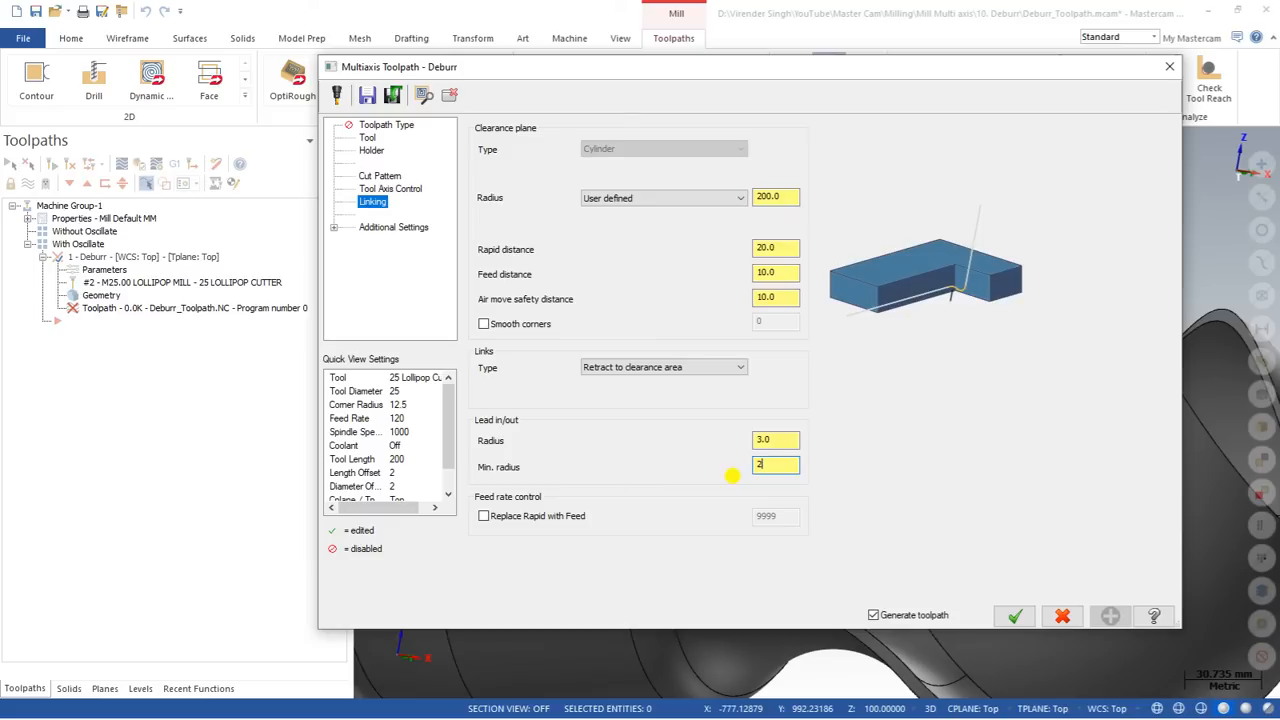
drag(786, 440, 700, 460)
key(Tab)
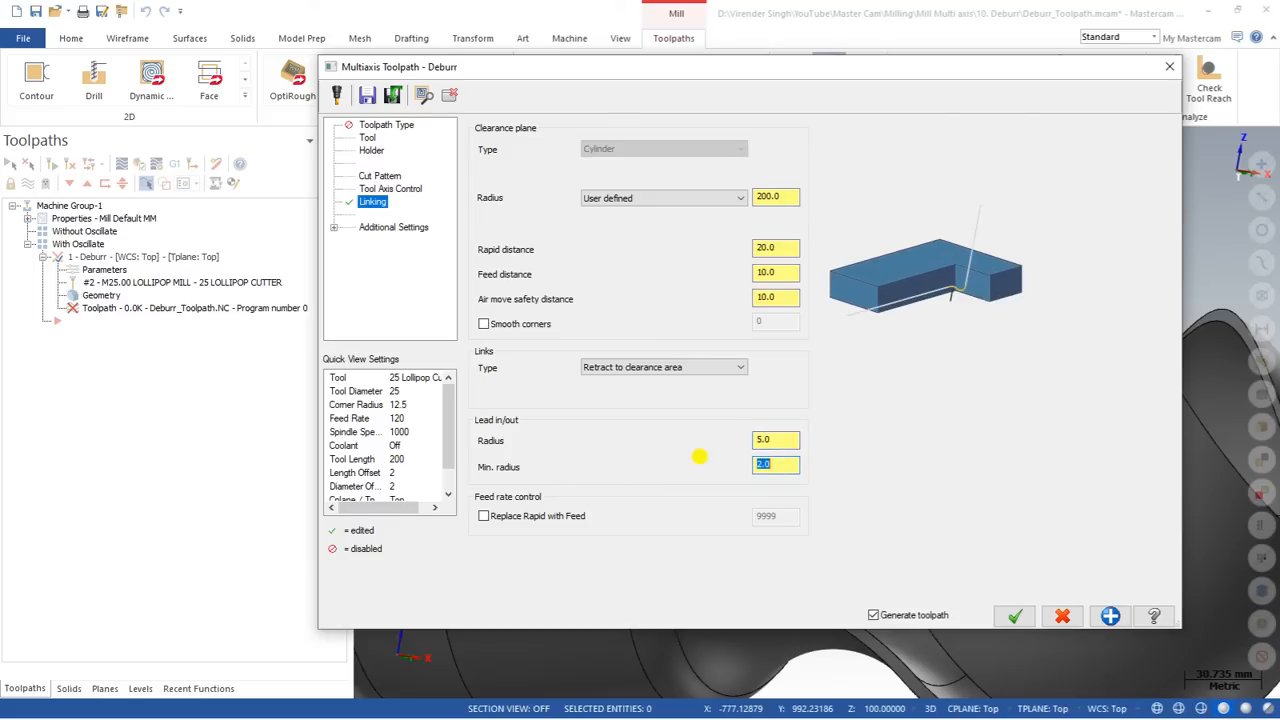
Set the user-defined radius of the cylinder clearance to 100.
drag(785, 197, 723, 213)
text(100.0)
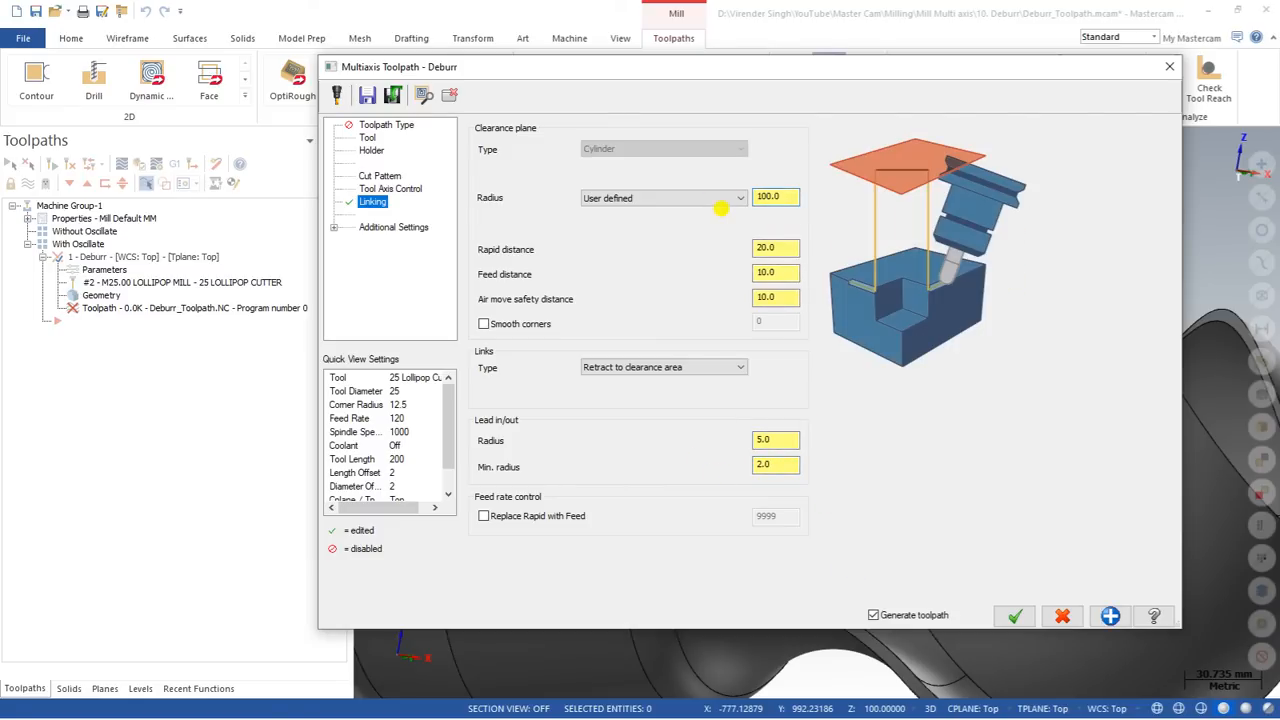
click(771, 193)
drag(771, 190, 723, 203)
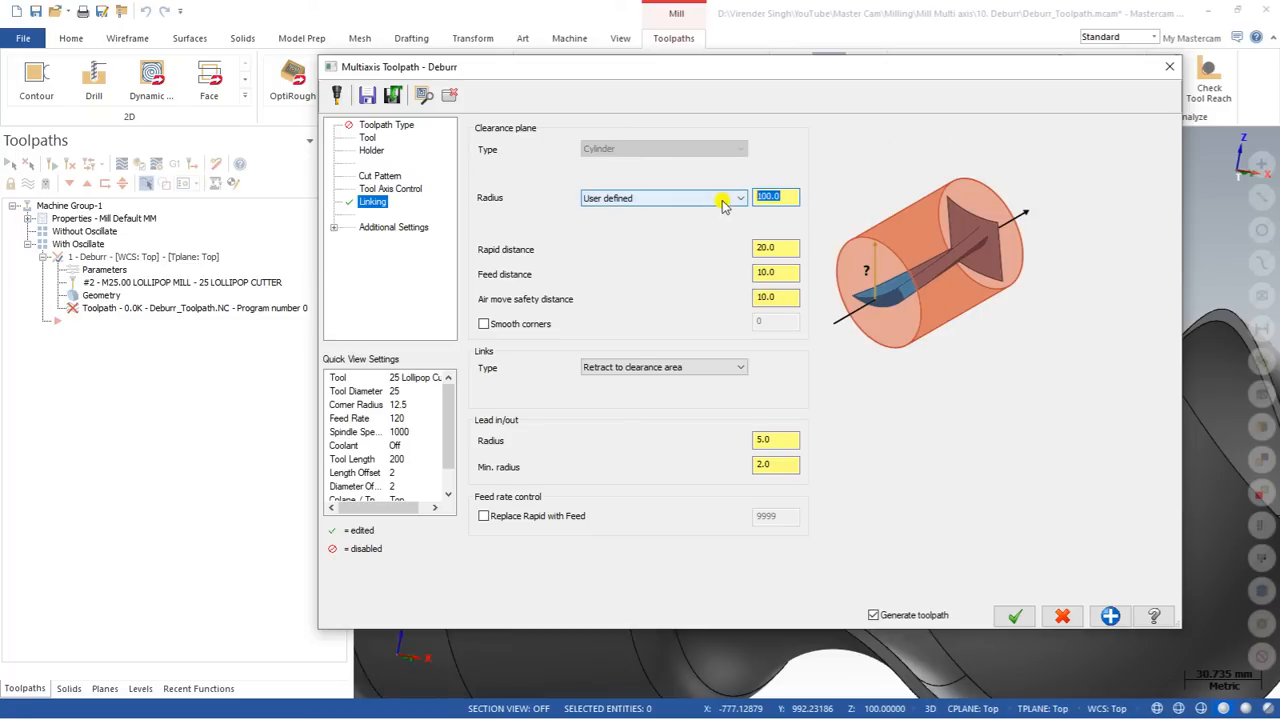
Set the clearance radius to Automatic, generate the Deburr toolpath, and inspect it on the part.
click(723, 203)
click(656, 213)
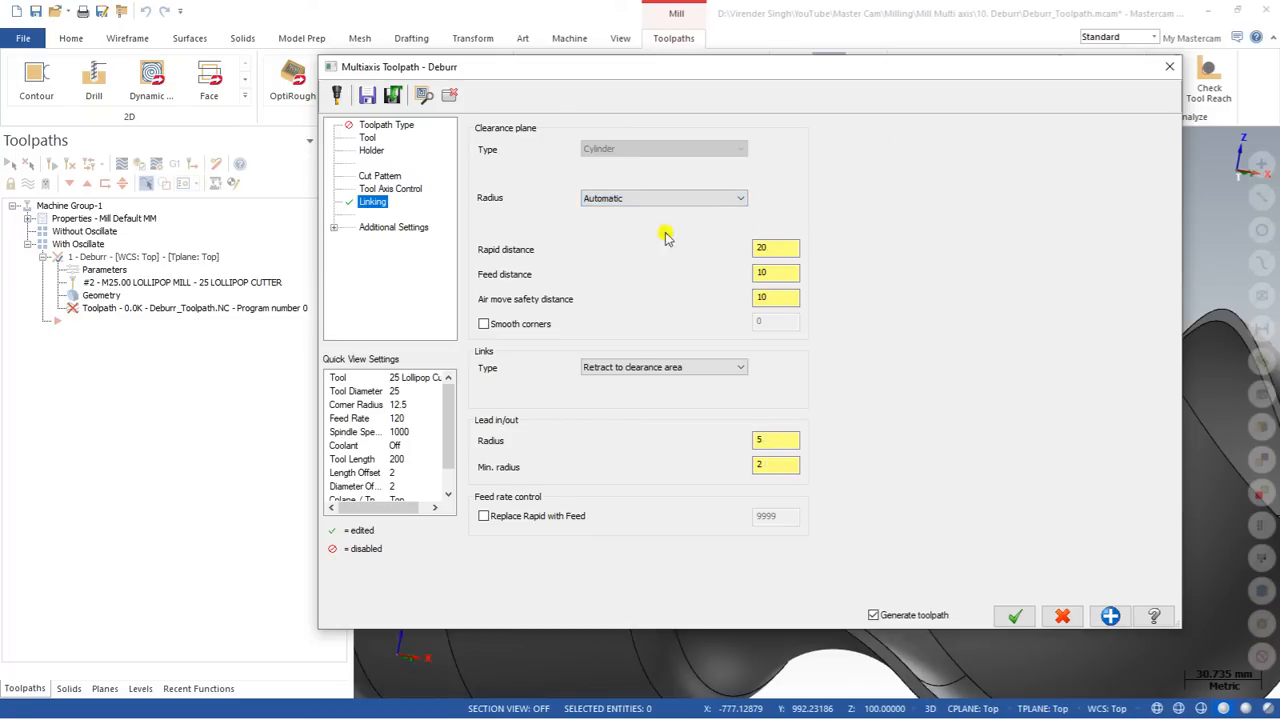
click(1014, 613)
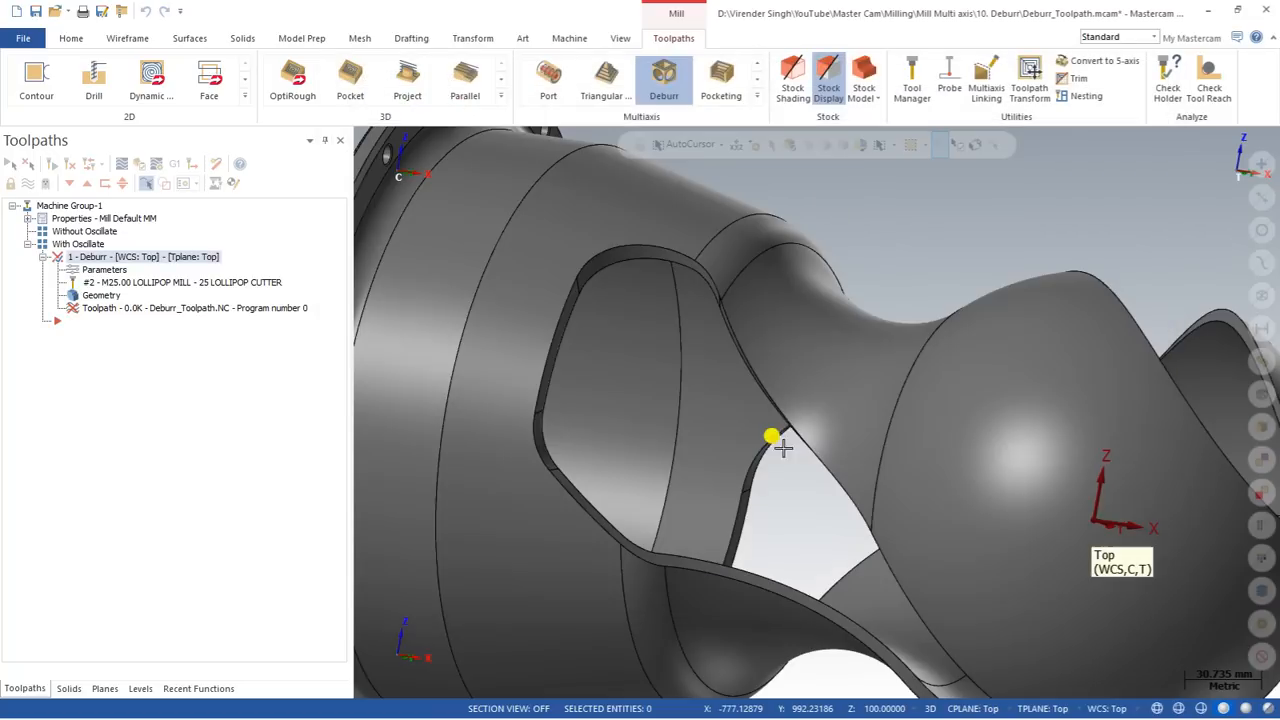
scroll(785, 437, down, 5)
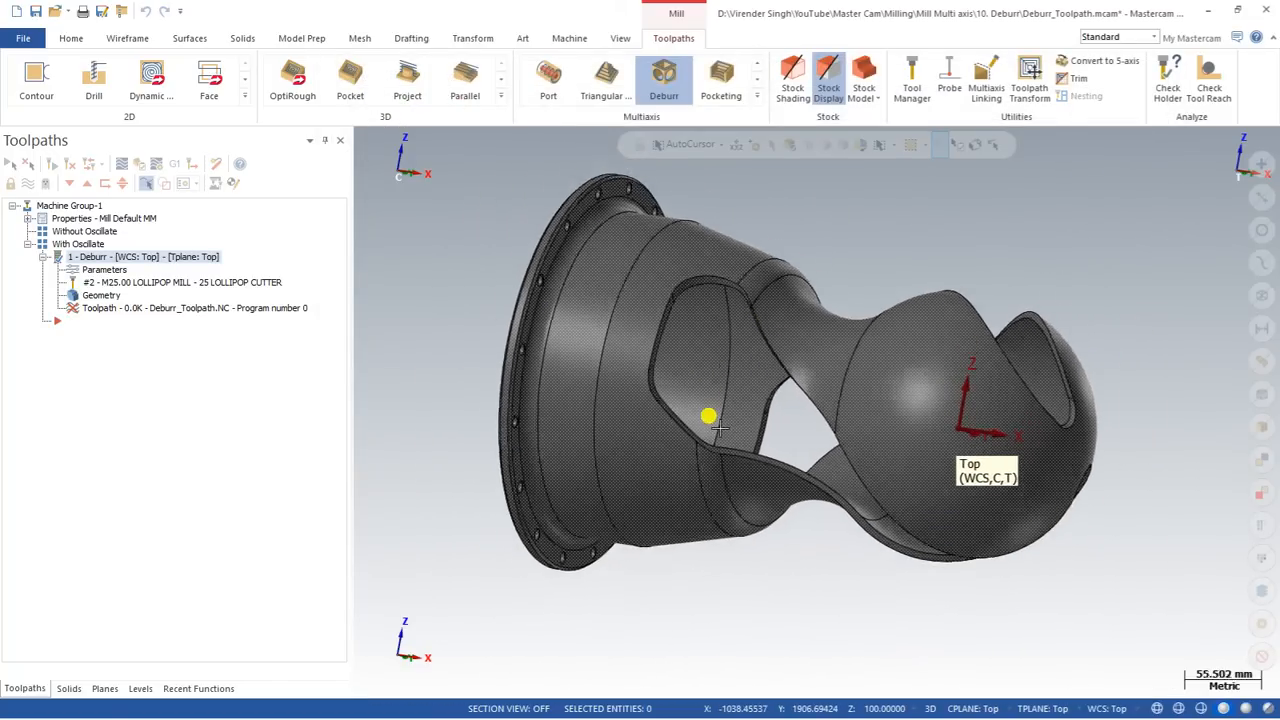
middle_drag(753, 398, 715, 390)
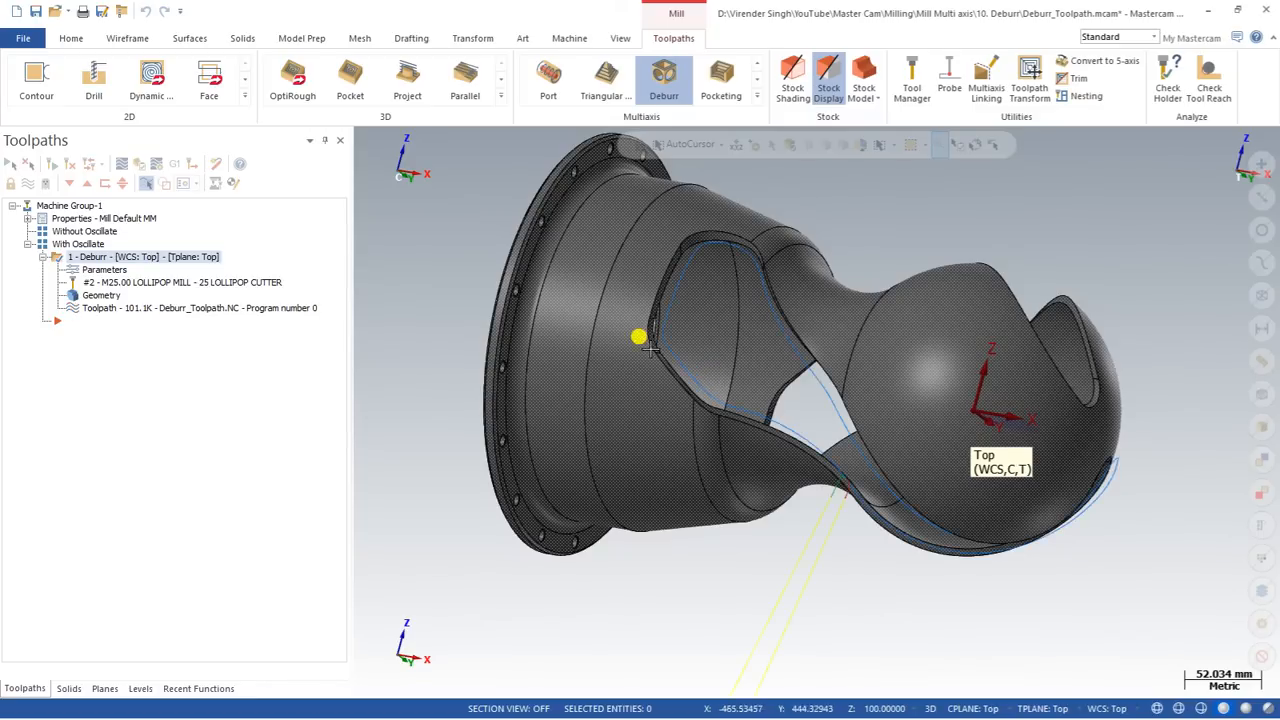
Play back the Deburr toolpath's rotary motion in Backplot, starting from the Top (WCS) view, and close the backplot.
middle_drag(657, 369, 690, 300)
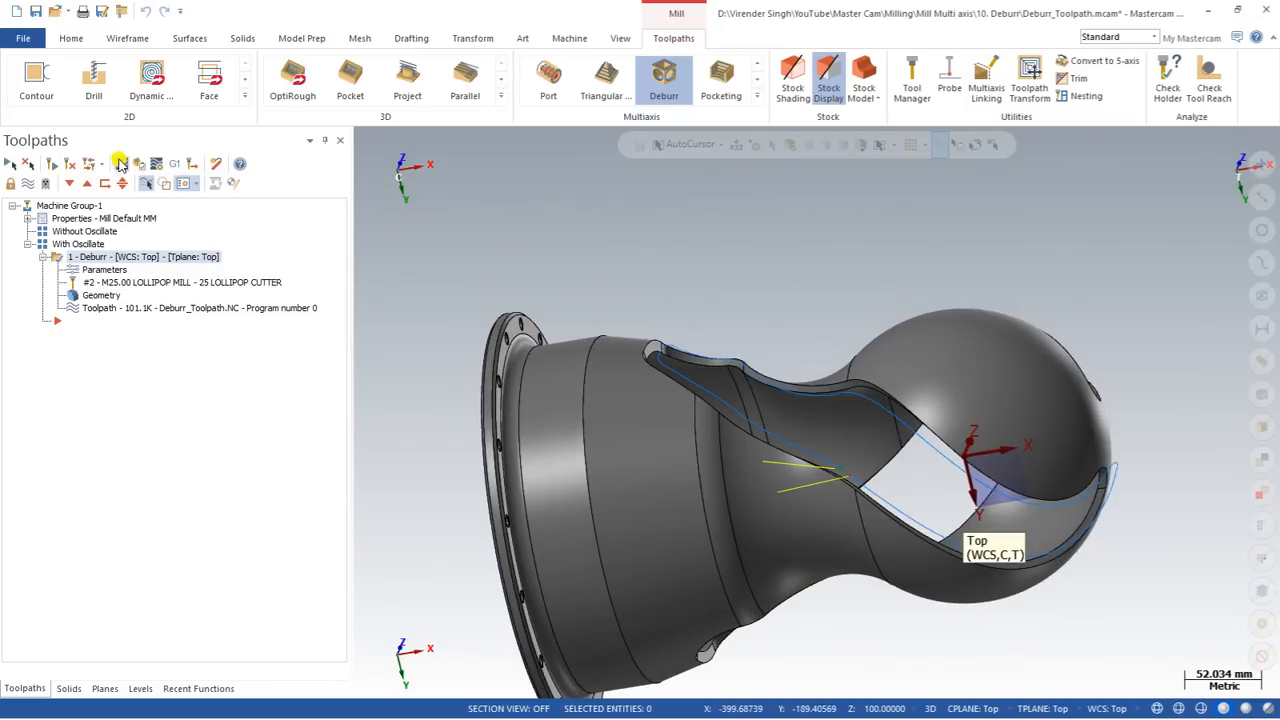
click(121, 163)
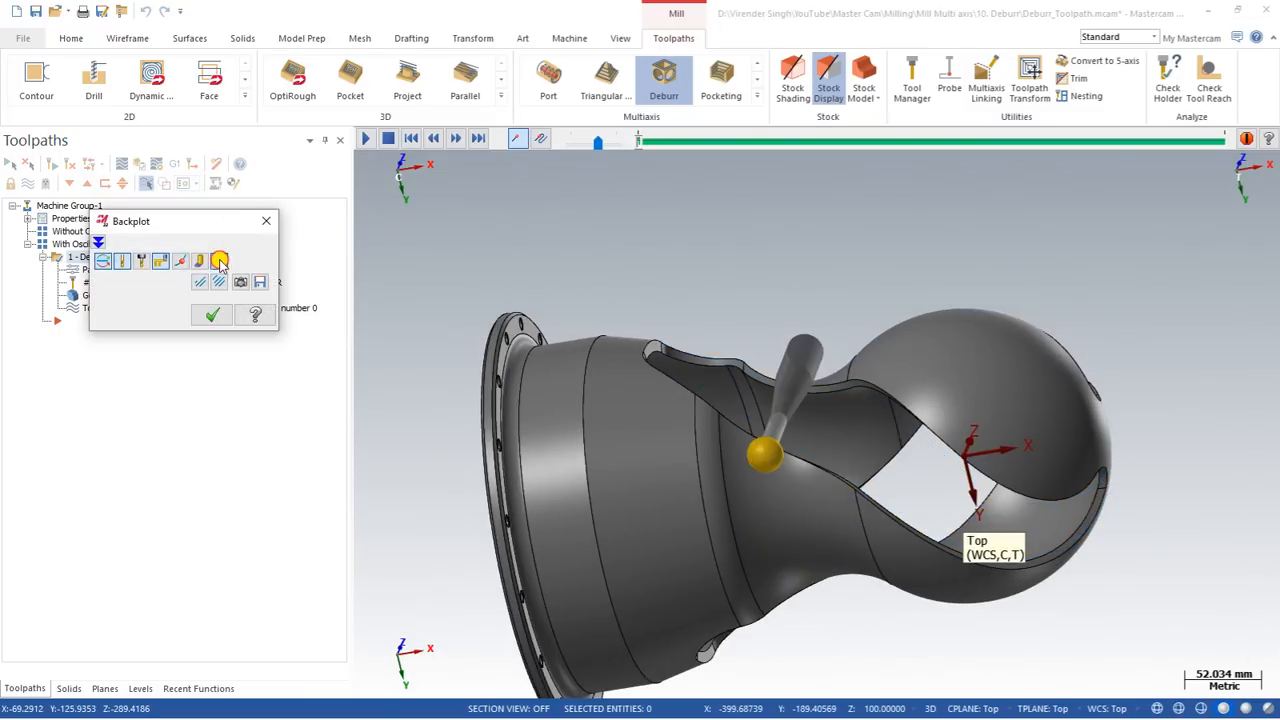
click(219, 261)
click(507, 528)
right_click(661, 281)
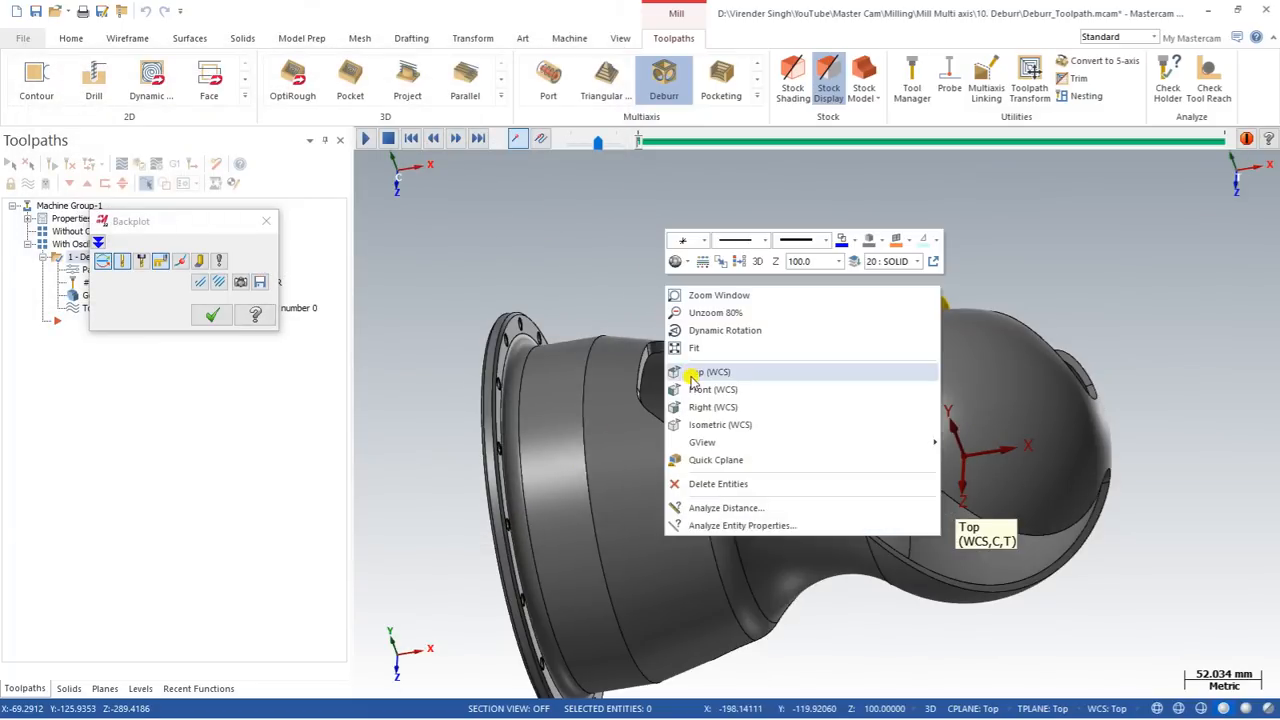
click(690, 374)
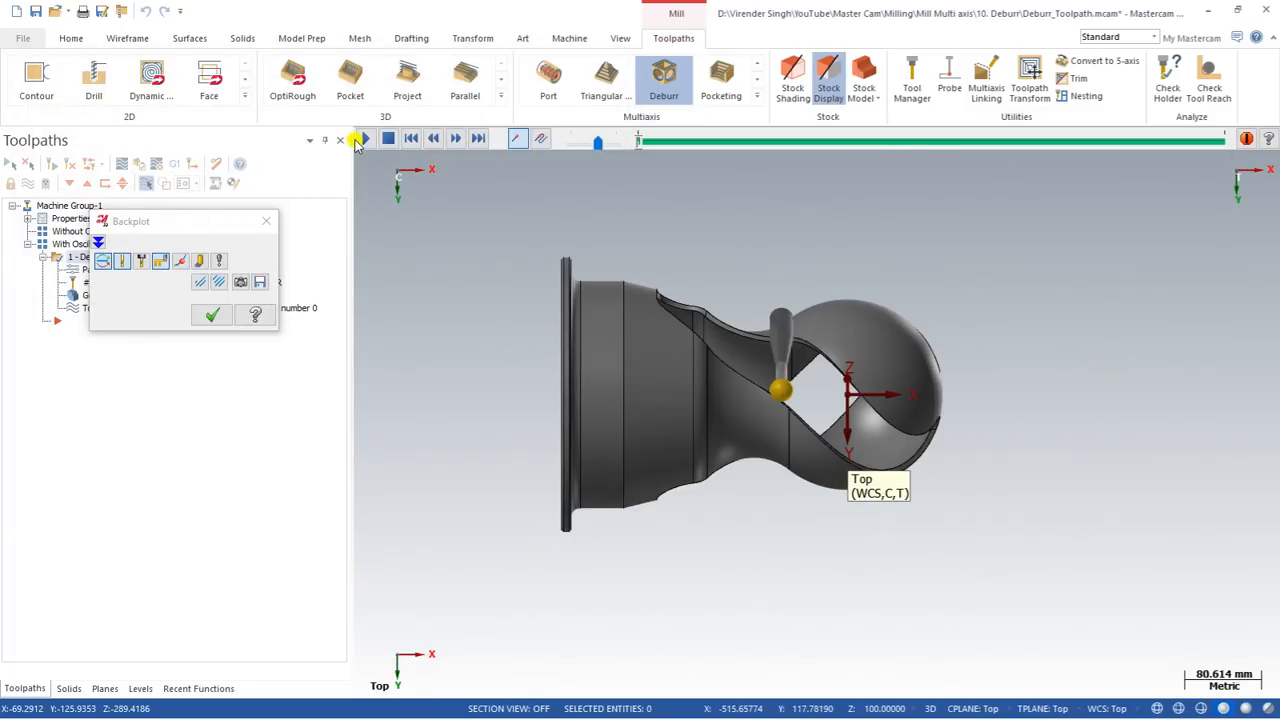
click(364, 140)
middle_drag(786, 425, 820, 402)
scroll(818, 406, up, 2)
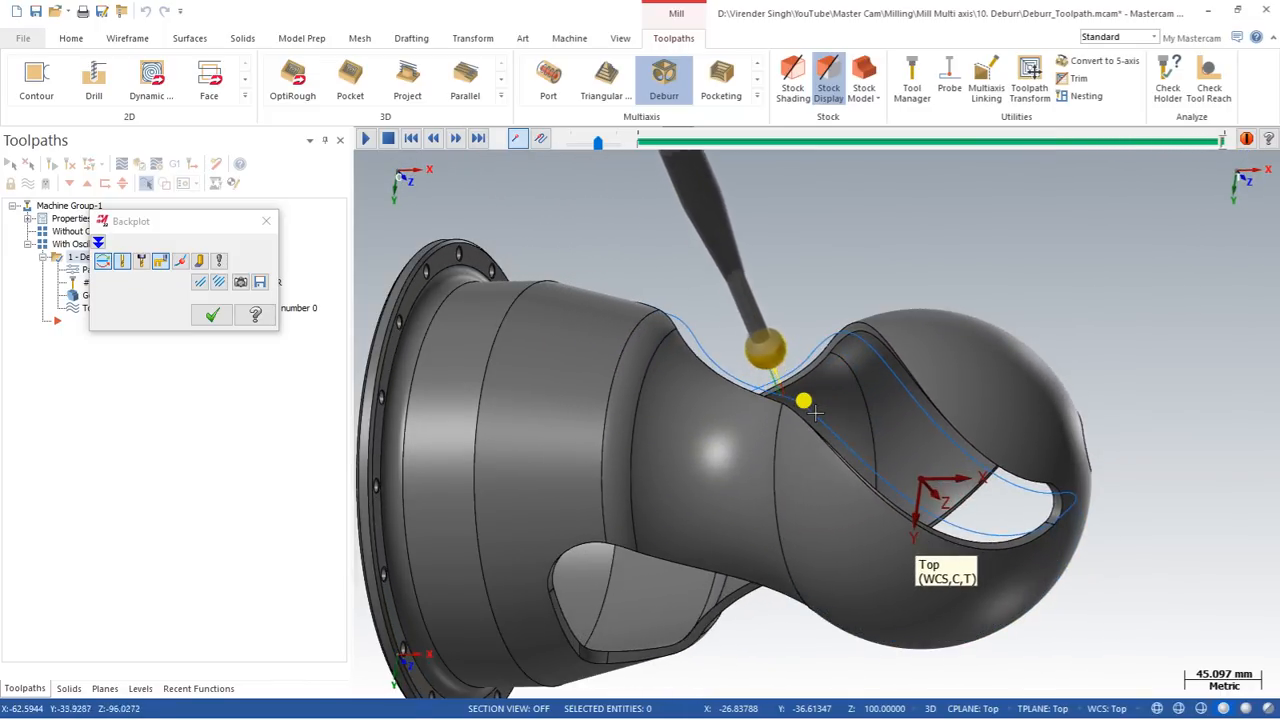
key(Escape)
Return the part to the Top (WCS) view and show the list of available multiaxis toolpaths.
middle_drag(816, 412, 845, 295)
middle_drag(706, 489, 787, 226)
right_click(816, 210)
click(1066, 296)
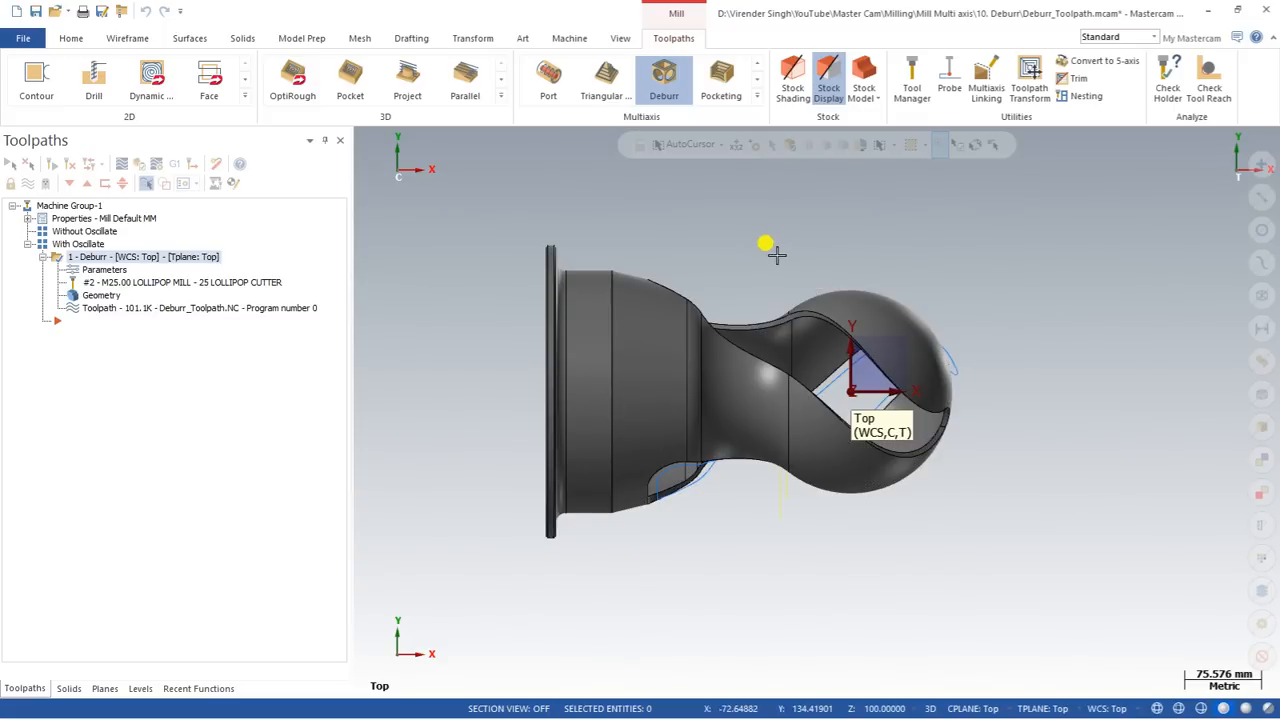
click(757, 96)
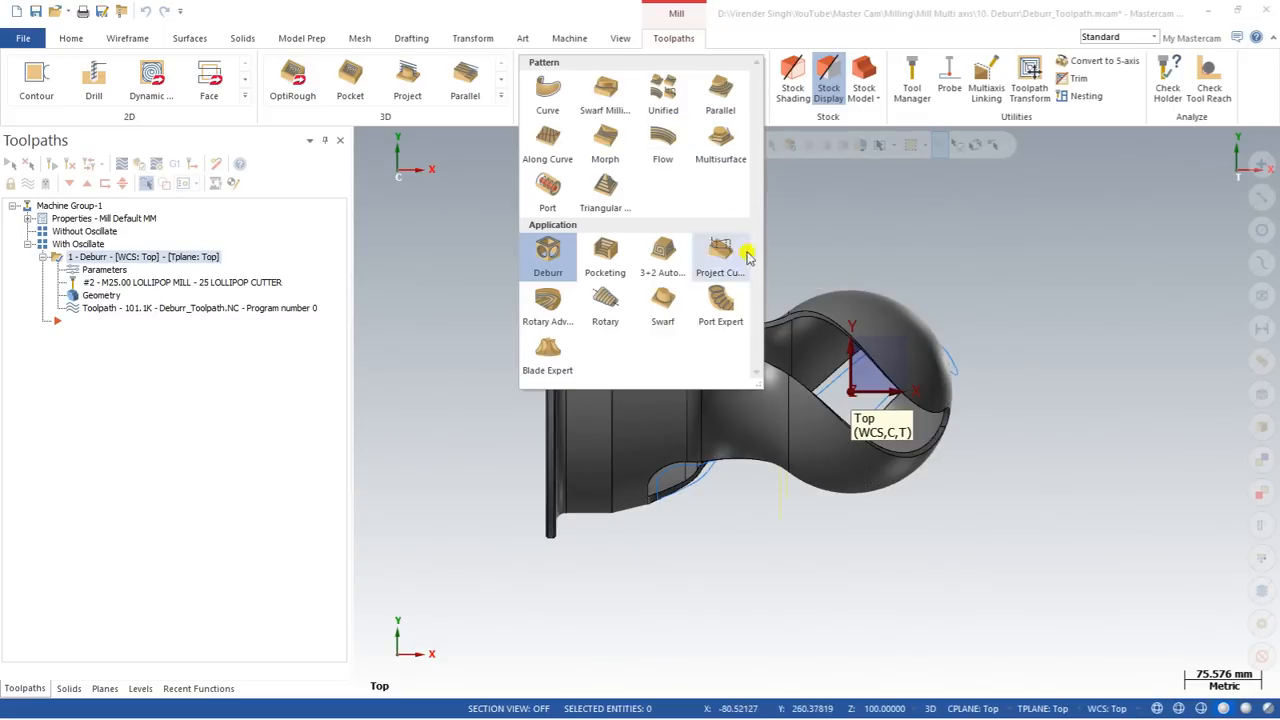